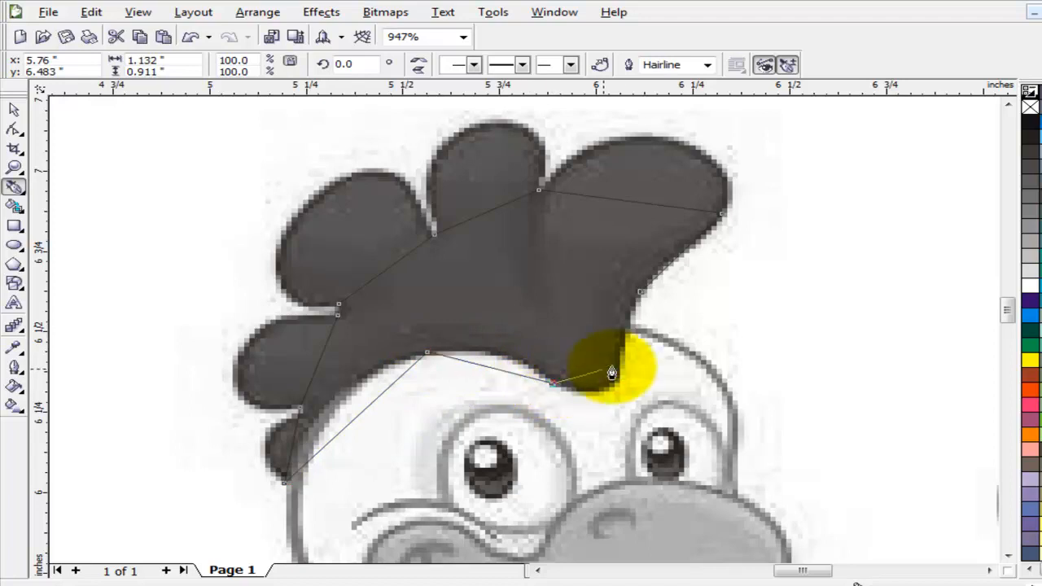
- Close the straight-line outline around the rooster's comb and select all its nodes for curve editing
{"action": "left_click", "coordinate": [621, 360]}
{"action": "left_click", "coordinate": [640, 294]}
{"action": "key", "text": "F10"}
{"action": "left_click_drag", "start_coordinate": [118, 122], "coordinate": [814, 407]}
- Bend the outline segments to follow the comb's large front lobe, the notch beneath it and the lower edge above the head
{"action": "left_click_drag", "start_coordinate": [624, 205], "coordinate": [643, 147]}
{"action": "left_click_drag", "start_coordinate": [747, 178], "coordinate": [678, 135]}
{"action": "left_click_drag", "start_coordinate": [743, 134], "coordinate": [741, 133]}
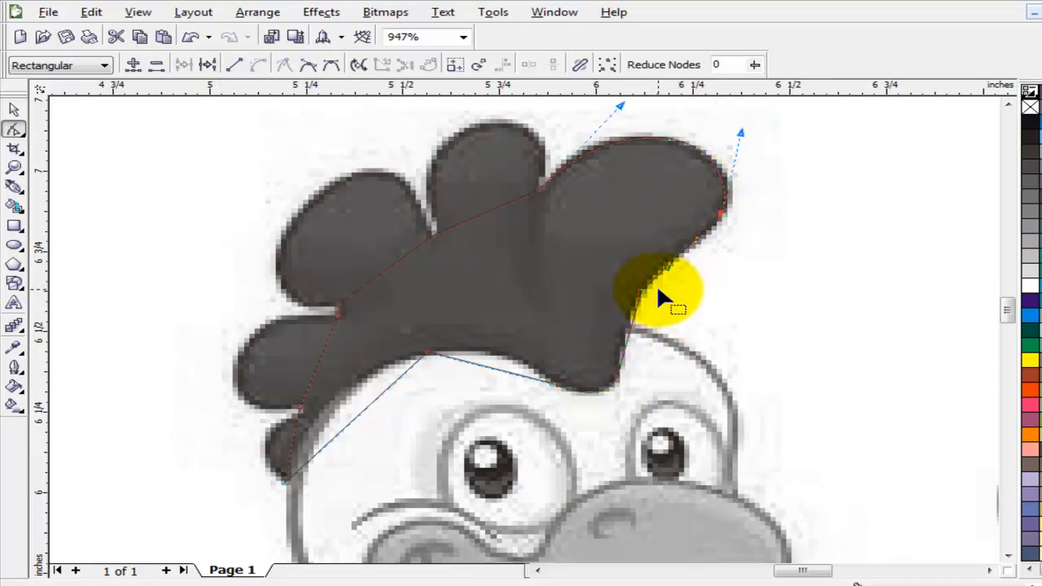
{"action": "left_click", "coordinate": [656, 287]}
{"action": "left_click_drag", "start_coordinate": [627, 317], "coordinate": [632, 351]}
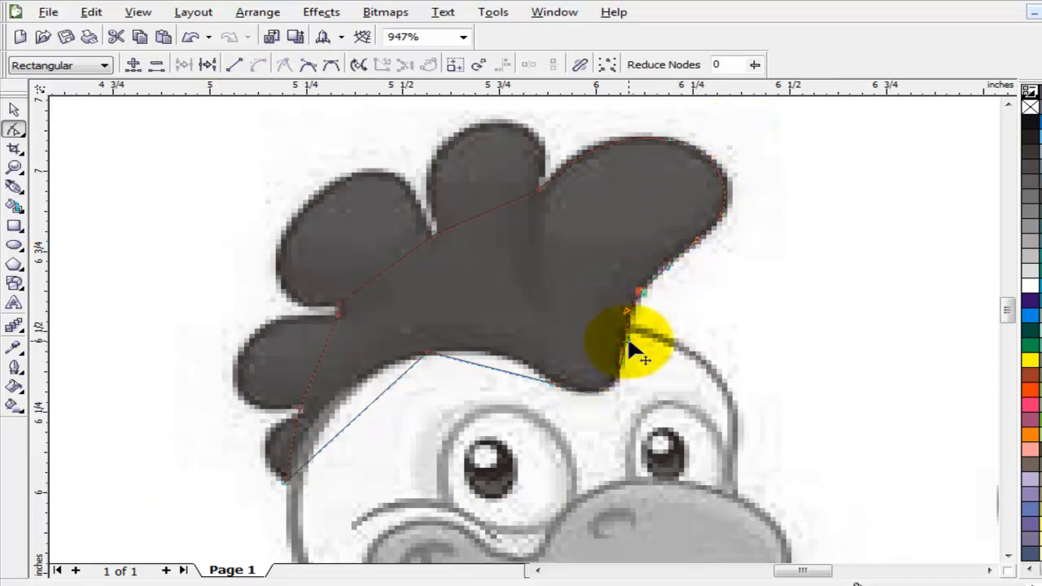
{"action": "left_click", "coordinate": [482, 368]}
{"action": "left_click_drag", "start_coordinate": [495, 355], "coordinate": [344, 396]}
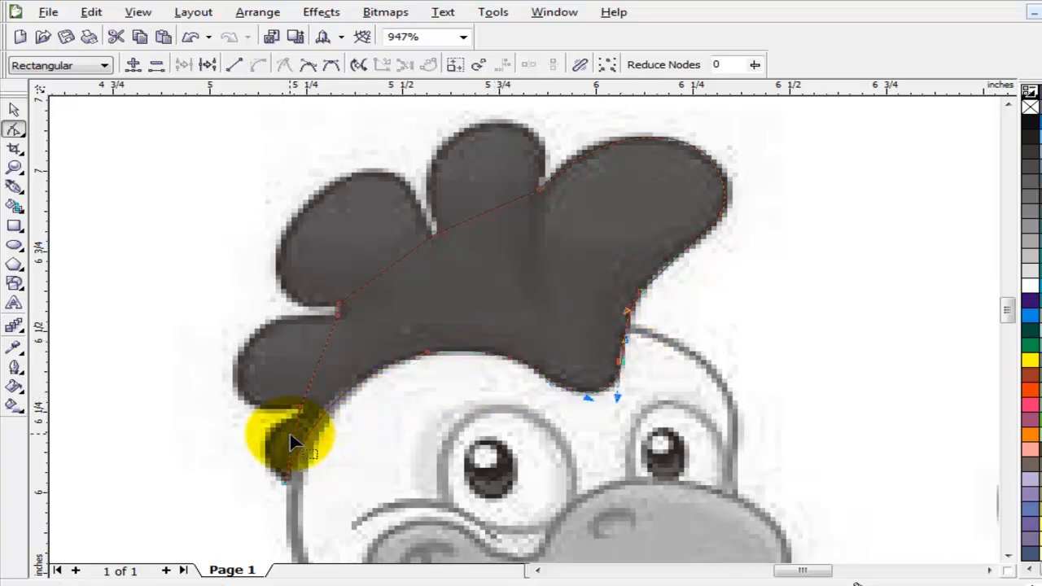
- Curve the outline around the comb's two lower back lobes and adjust their handles to match the sketch
{"action": "mouse_move", "coordinate": [295, 444]}
{"action": "left_mouse_down"}
{"action": "mouse_move", "coordinate": [277, 446]}
{"action": "mouse_move", "coordinate": [287, 426]}
{"action": "left_mouse_up"}
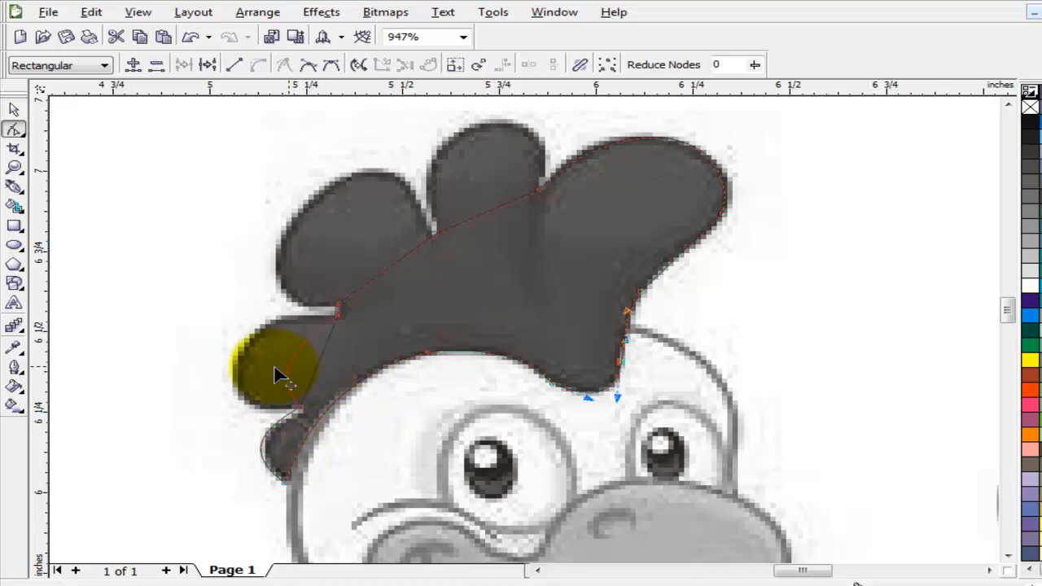
{"action": "left_click_drag", "start_coordinate": [273, 366], "coordinate": [235, 387]}
{"action": "left_click_drag", "start_coordinate": [297, 356], "coordinate": [222, 345]}
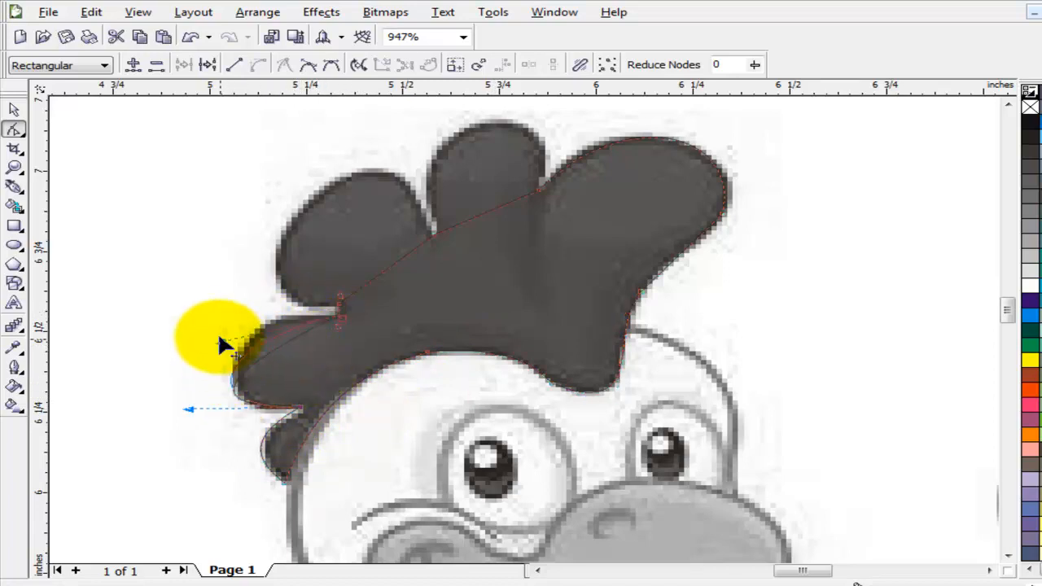
{"action": "left_click_drag", "start_coordinate": [209, 311], "coordinate": [225, 300]}
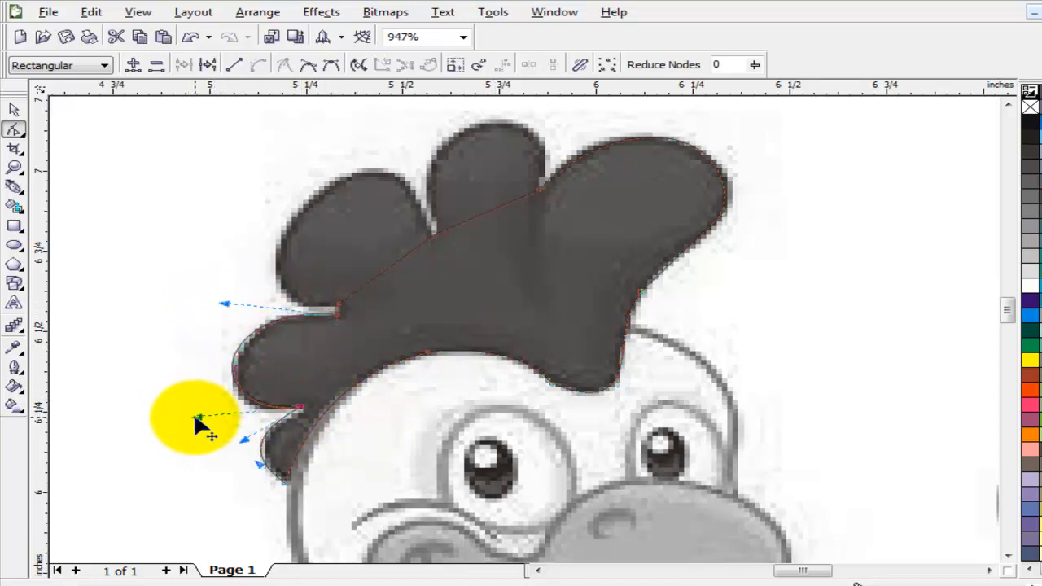
{"action": "left_click_drag", "start_coordinate": [193, 425], "coordinate": [195, 426]}
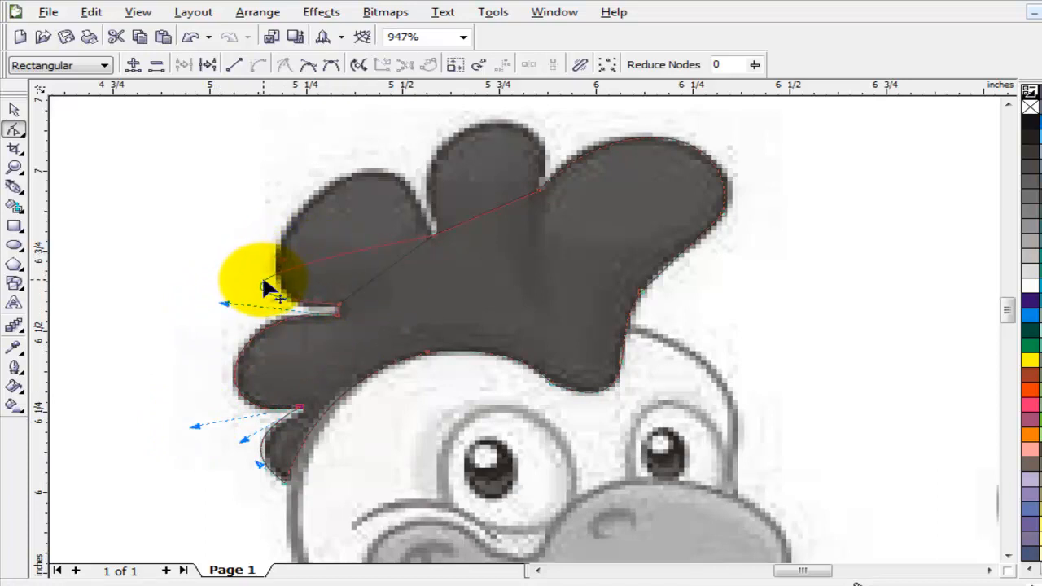
- Curve the outline around the comb's two upper lobes behind the front one, adjusting the handles to match the sketch
{"action": "left_click_drag", "start_coordinate": [461, 148], "coordinate": [446, 145]}
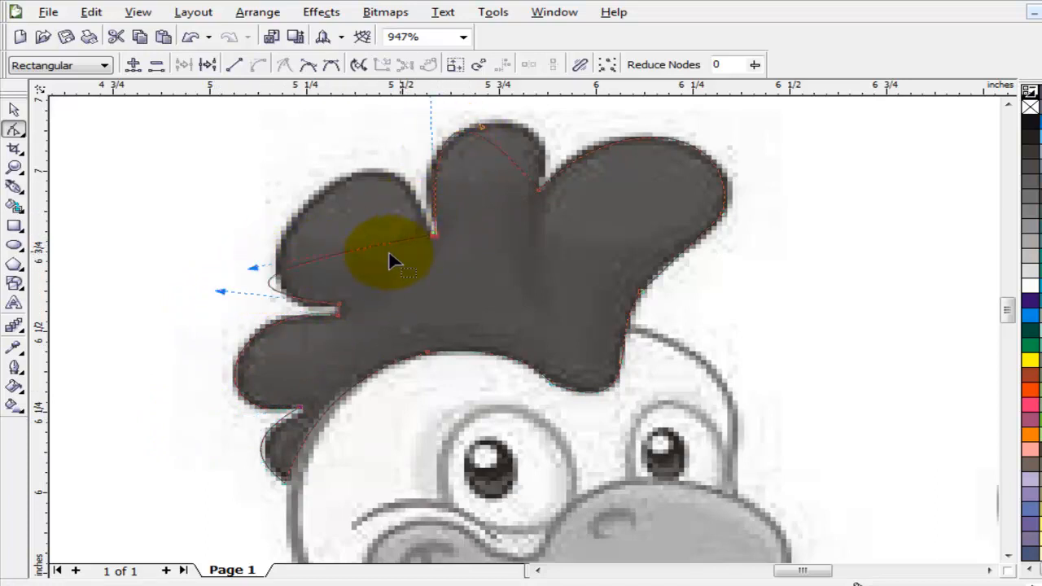
{"action": "left_click_drag", "start_coordinate": [249, 268], "coordinate": [330, 141]}
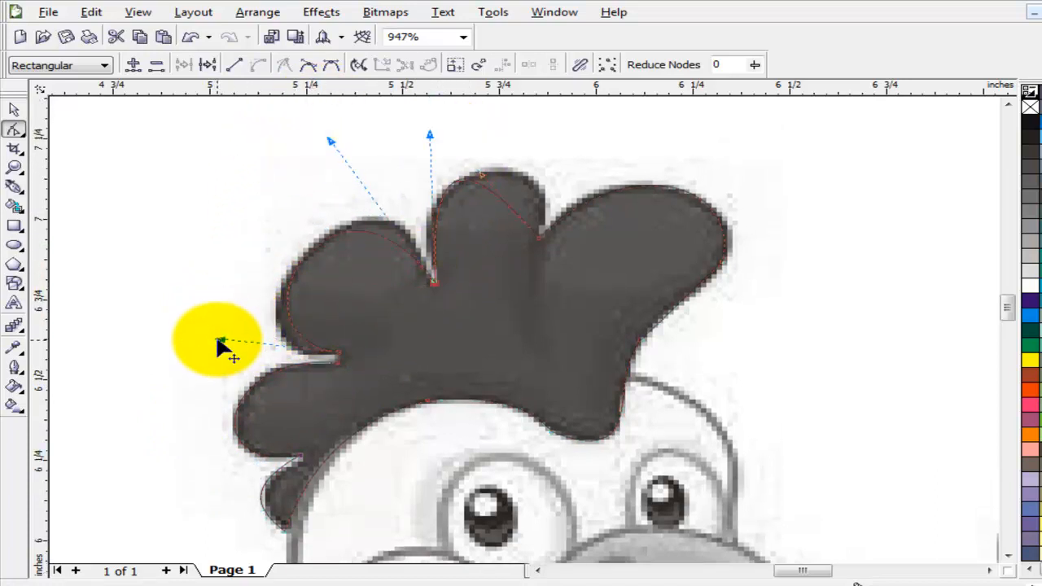
{"action": "left_click_drag", "start_coordinate": [220, 346], "coordinate": [196, 367]}
{"action": "left_click_drag", "start_coordinate": [331, 138], "coordinate": [375, 114]}
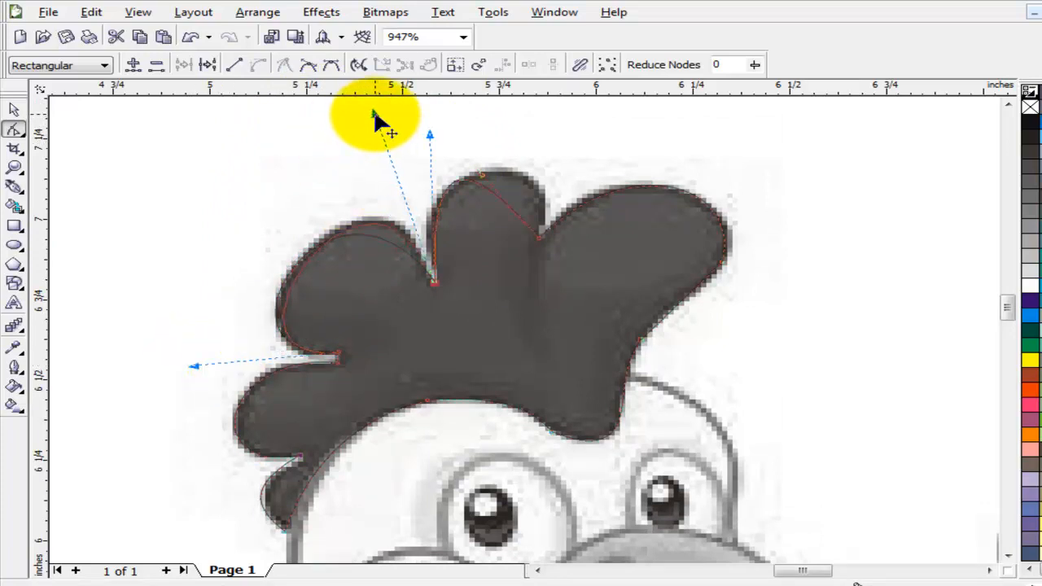
{"action": "left_click_drag", "start_coordinate": [193, 366], "coordinate": [184, 366]}
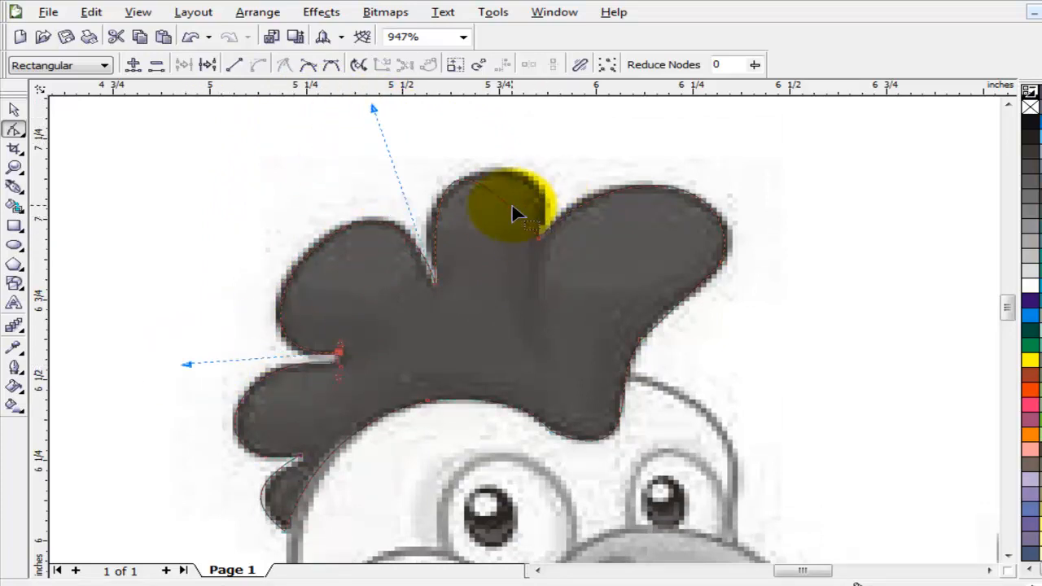
{"action": "left_click_drag", "start_coordinate": [544, 221], "coordinate": [518, 279]}
{"action": "left_click_drag", "start_coordinate": [483, 180], "coordinate": [411, 140]}
{"action": "left_click_drag", "start_coordinate": [563, 156], "coordinate": [580, 161]}
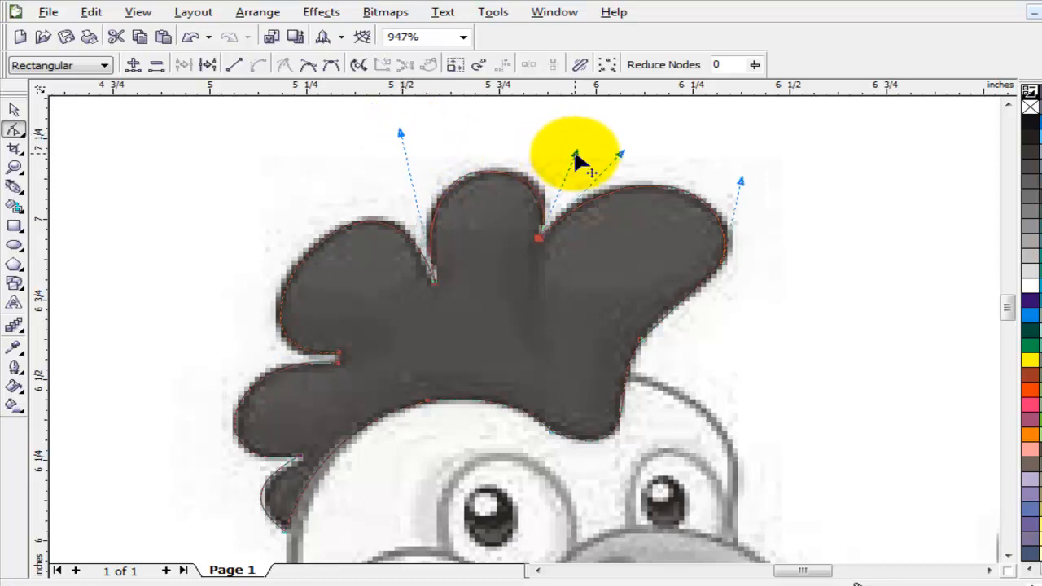
- Fill the finished comb shape with solid orange-red
{"action": "left_click", "coordinate": [14, 114]}
{"action": "left_click", "coordinate": [1031, 389]}
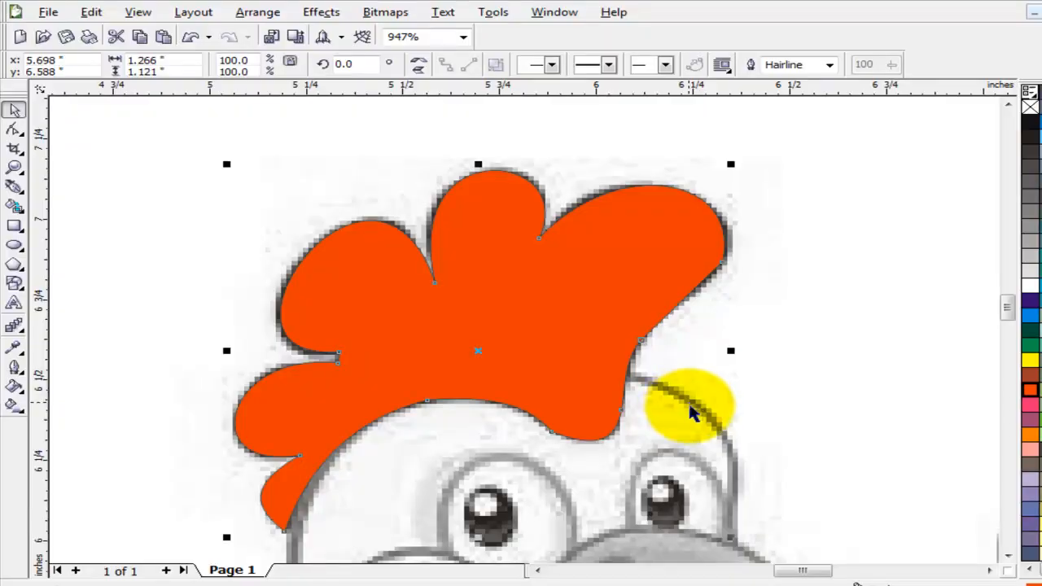
- Lock the rooster reference bitmap in place
{"action": "scroll", "coordinate": [691, 412], "scroll_direction": "down", "scroll_amount": 5}
{"action": "left_click", "coordinate": [523, 330]}
{"action": "key", "text": "z"}
{"action": "left_click_drag", "start_coordinate": [305, 260], "coordinate": [754, 549]}
{"action": "left_click", "coordinate": [15, 110]}
{"action": "left_click", "coordinate": [555, 193]}
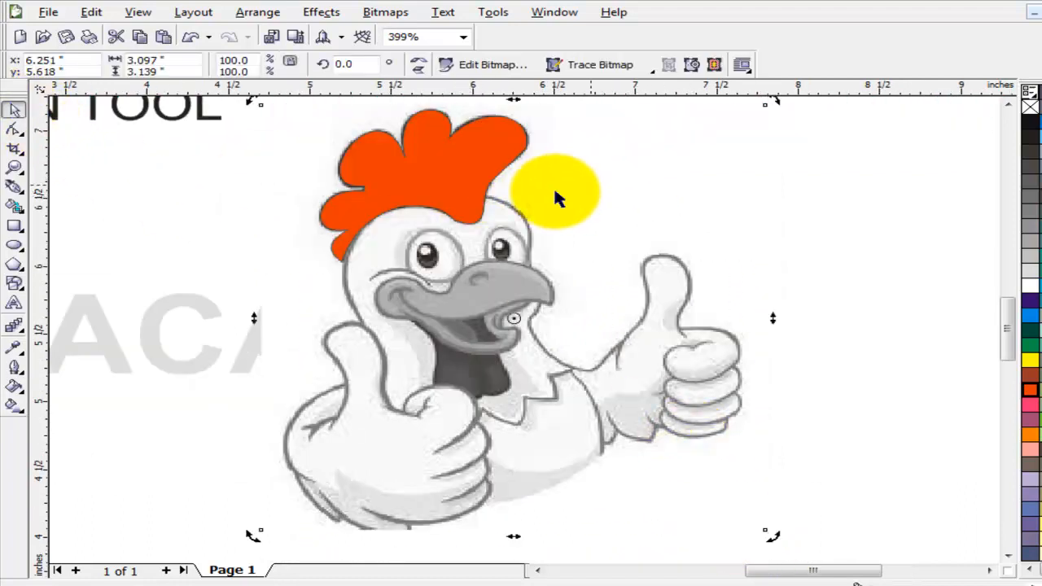
{"action": "right_click", "coordinate": [675, 372]}
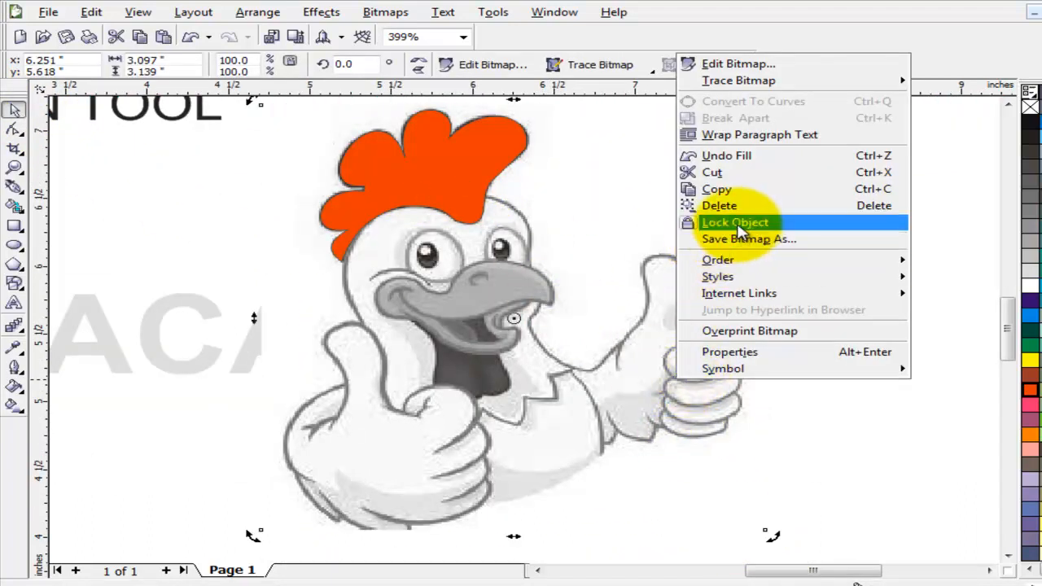
{"action": "left_click", "coordinate": [741, 223]}
{"action": "left_click", "coordinate": [462, 184]}
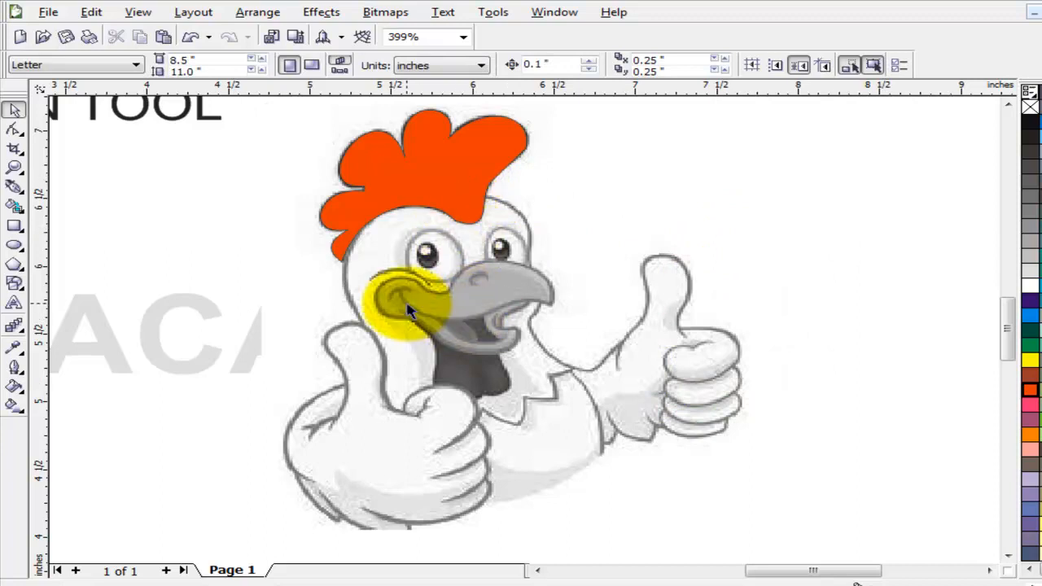
- Draw a closed straight-segment outline around the whole beak, from its tip along the lower jaw and back over the upper edge
{"action": "key", "text": "z"}
{"action": "left_click_drag", "start_coordinate": [330, 251], "coordinate": [610, 373]}
{"action": "left_click", "coordinate": [13, 186]}
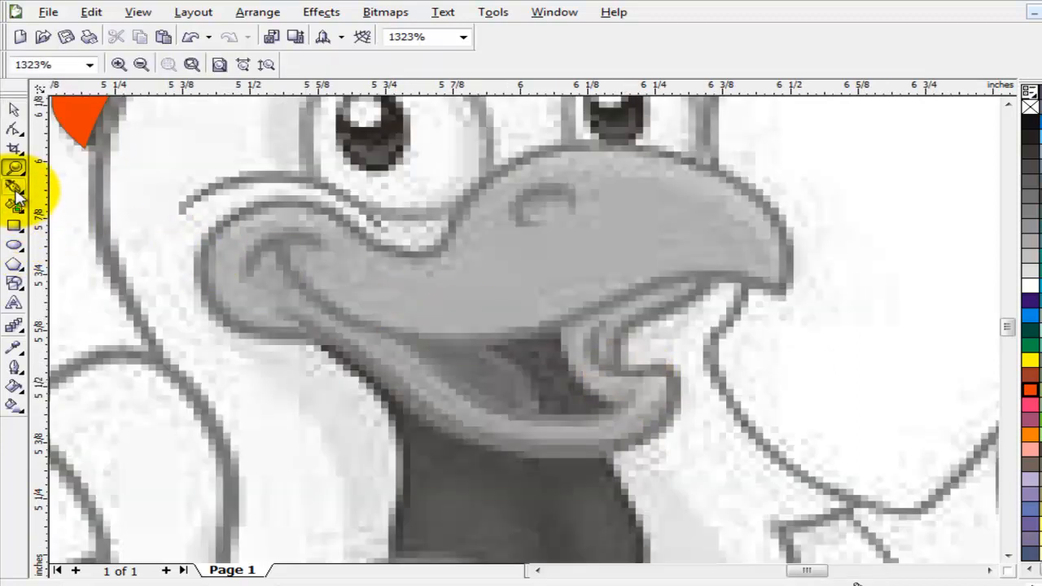
{"action": "left_click", "coordinate": [783, 287]}
{"action": "left_click", "coordinate": [705, 278]}
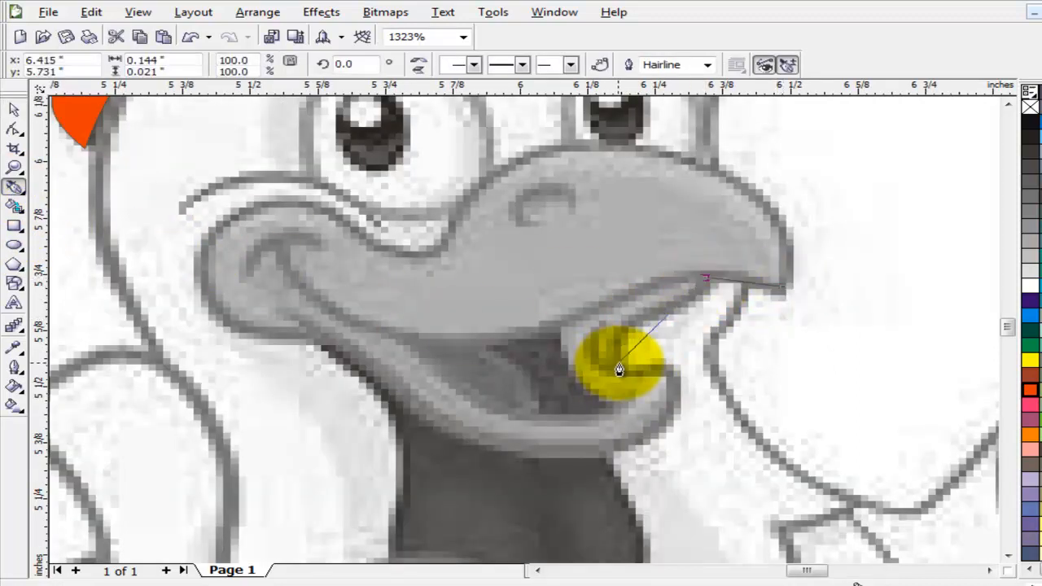
{"action": "left_click", "coordinate": [620, 365]}
{"action": "left_click", "coordinate": [669, 407]}
{"action": "left_click", "coordinate": [432, 423]}
{"action": "left_click", "coordinate": [316, 340]}
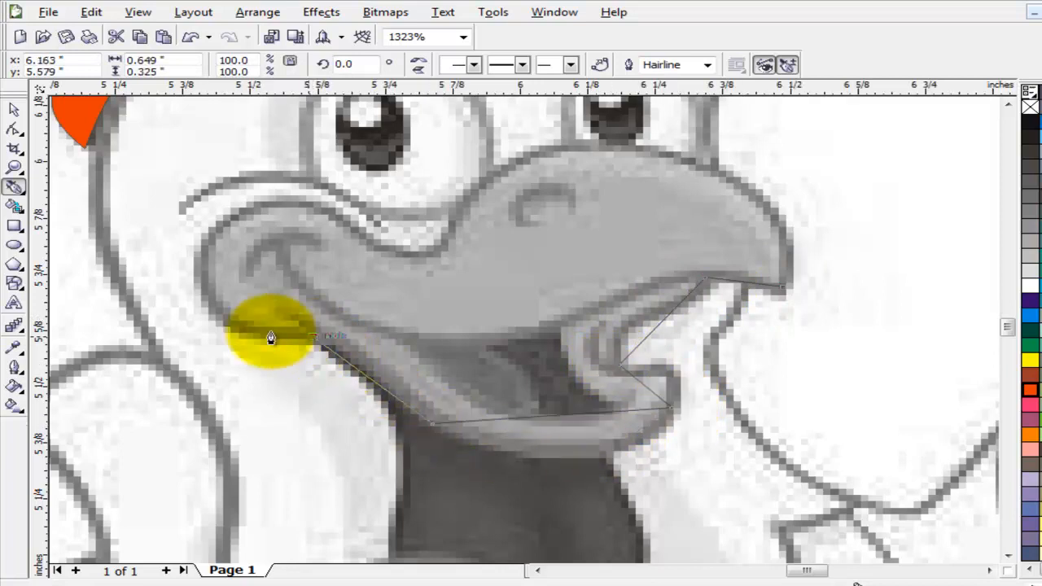
{"action": "left_click", "coordinate": [234, 209]}
{"action": "left_click", "coordinate": [448, 222]}
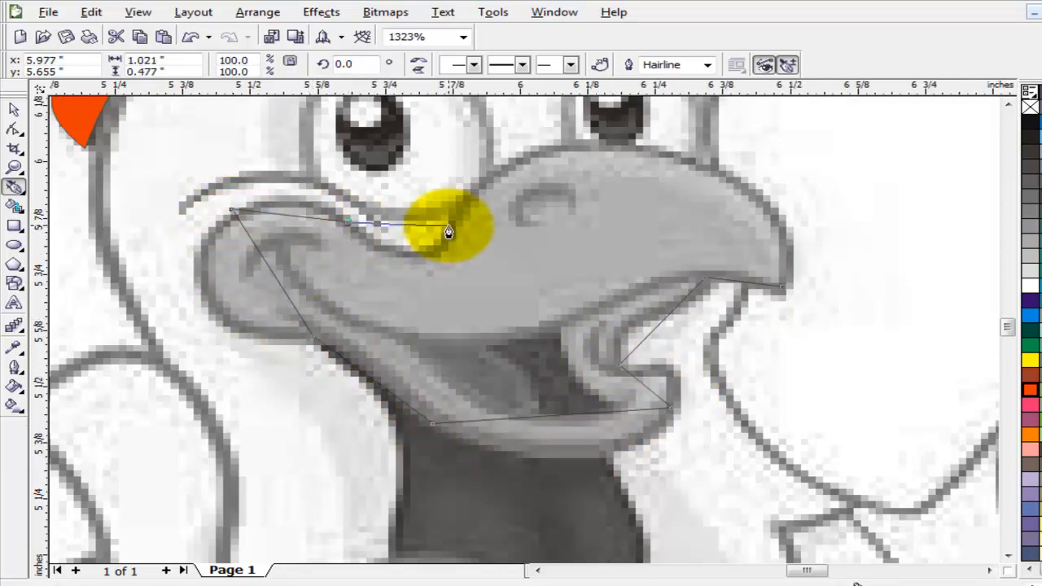
{"action": "left_click", "coordinate": [663, 150]}
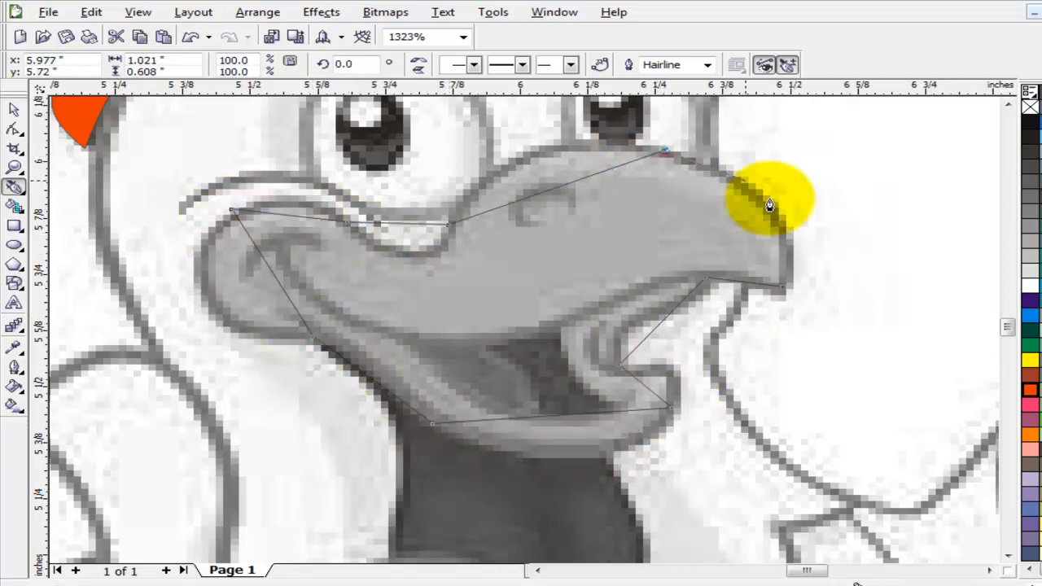
{"action": "left_click", "coordinate": [781, 285]}
- Convert the beak outline's segments to curves and bend them around the rounded cheek end and the lower jaw
{"action": "left_click", "coordinate": [13, 129]}
{"action": "left_click_drag", "start_coordinate": [180, 123], "coordinate": [819, 440]}
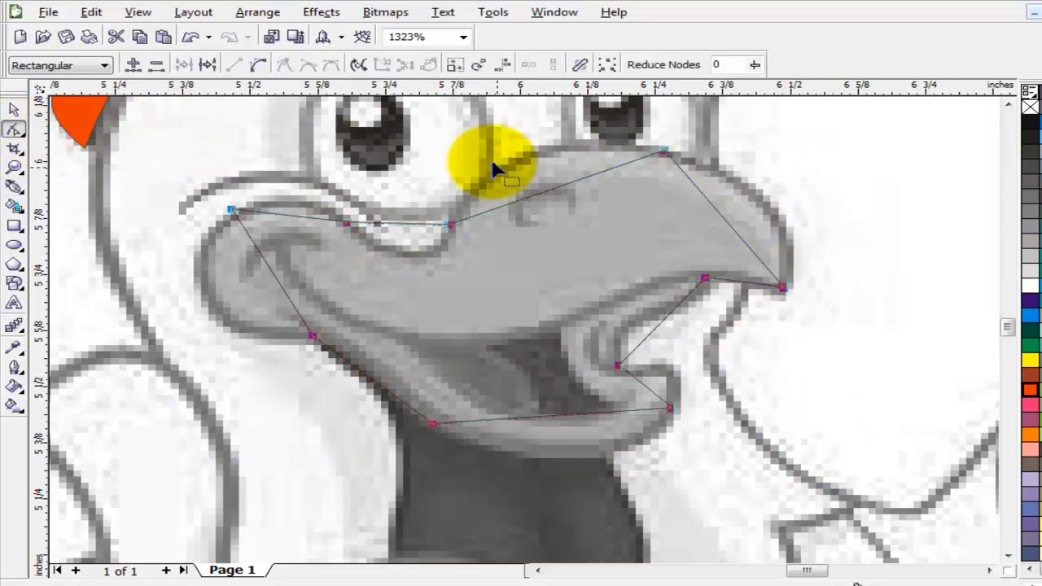
{"action": "left_click_drag", "start_coordinate": [283, 203], "coordinate": [282, 201]}
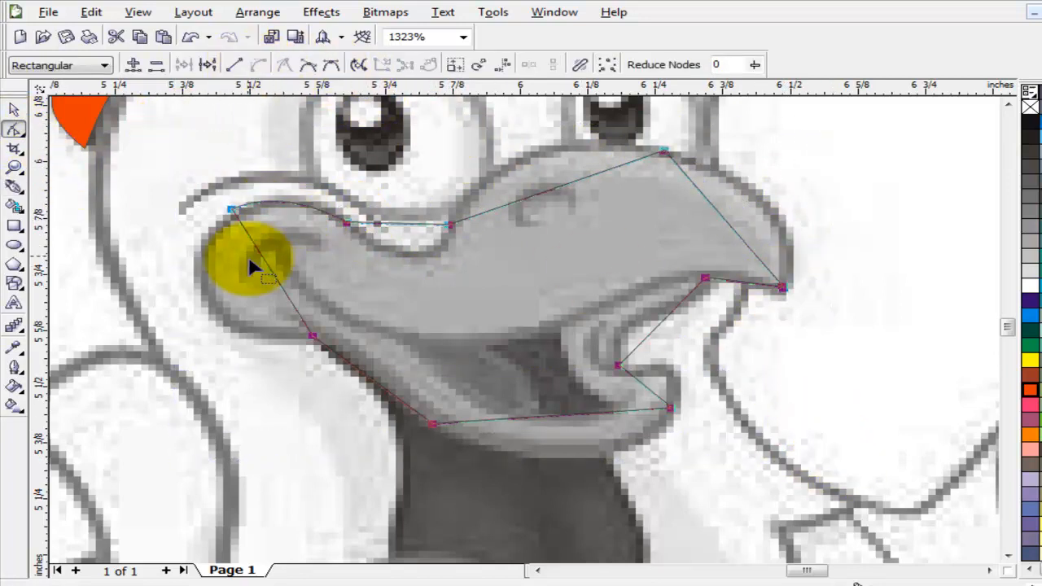
{"action": "left_click_drag", "start_coordinate": [199, 279], "coordinate": [205, 341]}
{"action": "left_click_drag", "start_coordinate": [535, 417], "coordinate": [572, 465]}
{"action": "left_click_drag", "start_coordinate": [647, 382], "coordinate": [678, 368]}
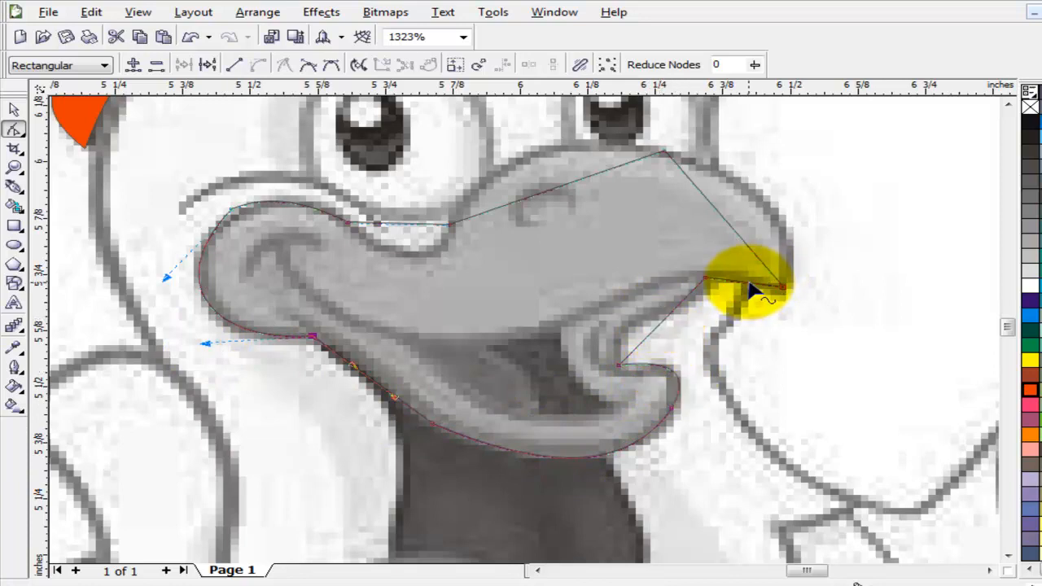
- Curve the beak outline along the open mouth notch, the tip, the upper ridge and the dip below the eye
{"action": "left_click_drag", "start_coordinate": [741, 281], "coordinate": [737, 277]}
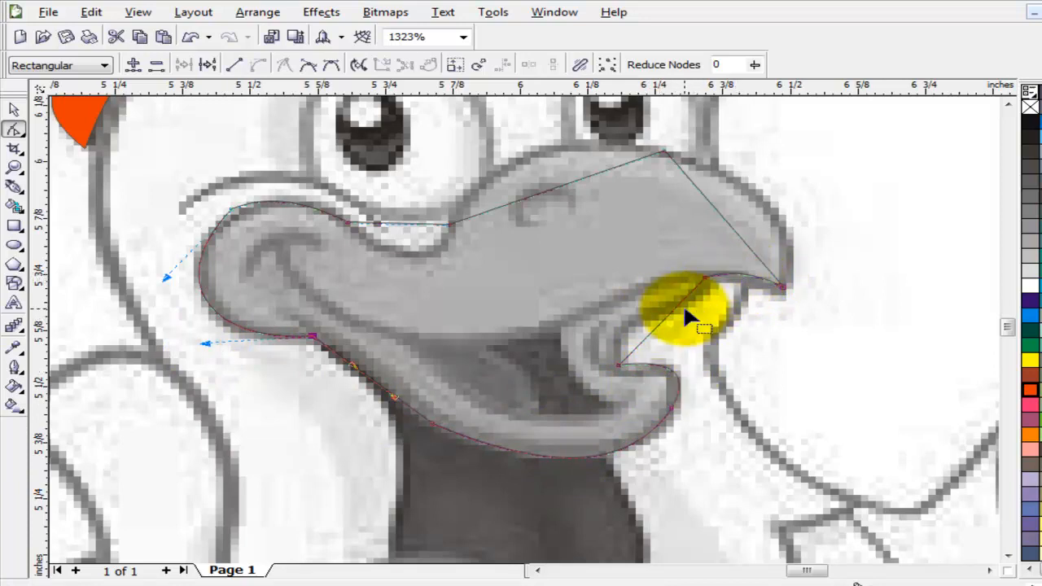
{"action": "left_click_drag", "start_coordinate": [643, 333], "coordinate": [597, 302]}
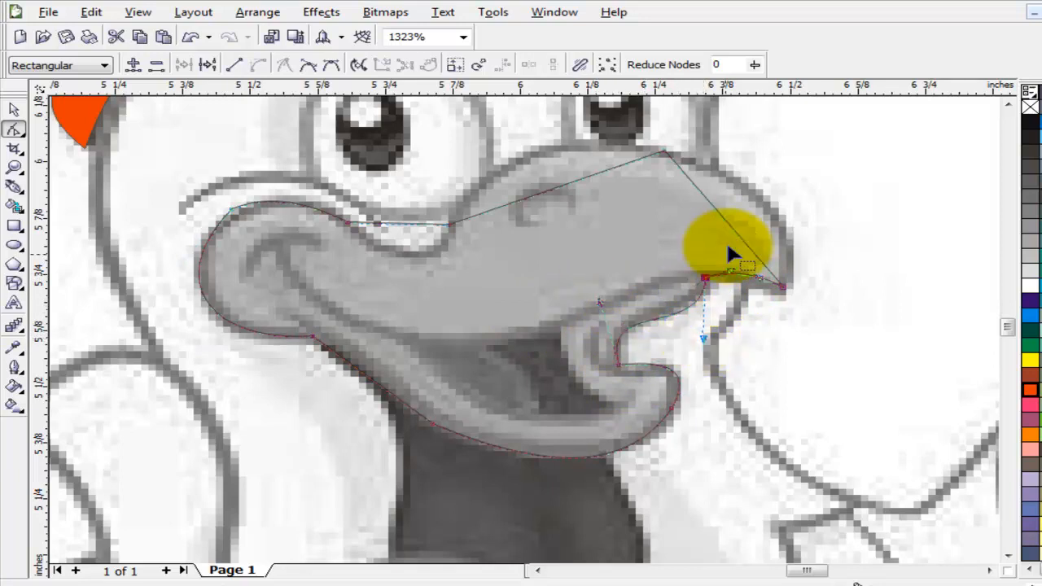
{"action": "left_click_drag", "start_coordinate": [733, 230], "coordinate": [779, 218]}
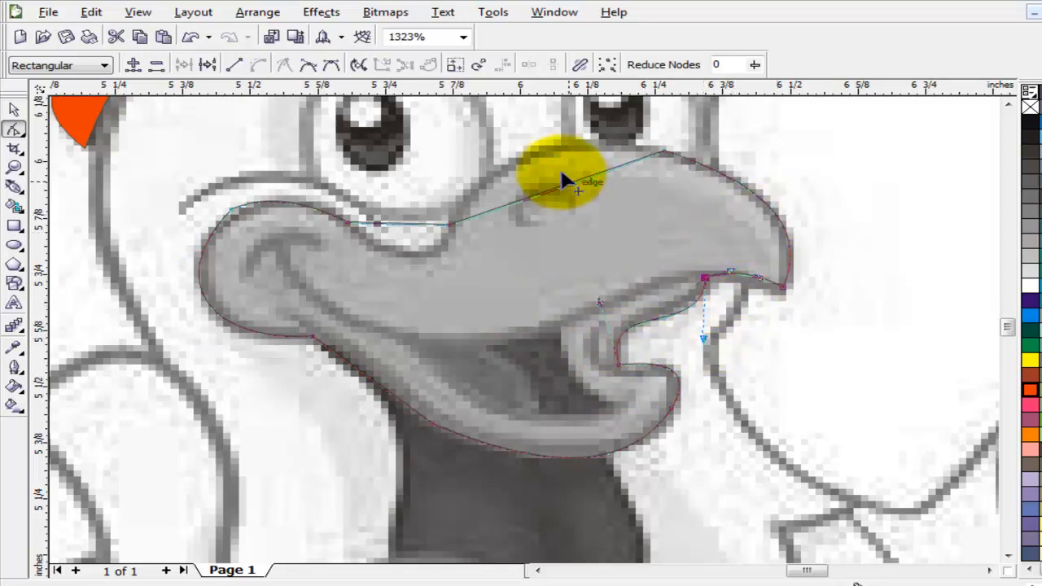
{"action": "left_click_drag", "start_coordinate": [542, 161], "coordinate": [538, 153]}
{"action": "left_click_drag", "start_coordinate": [401, 217], "coordinate": [417, 257]}
{"action": "left_click", "coordinate": [15, 110]}
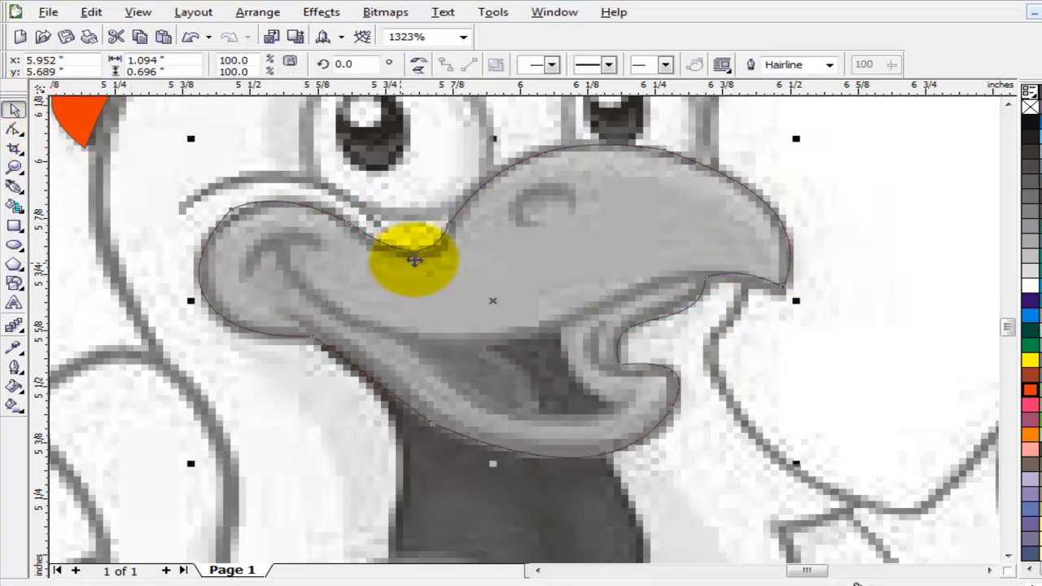
- Draw the nostril as a circle about 0.121 inches wide, make it an arc and set its end at about 239 degrees
{"action": "left_click", "coordinate": [14, 244]}
{"action": "mouse_move", "coordinate": [509, 186]}
{"action": "left_mouse_down"}
{"action": "mouse_move", "coordinate": [578, 234]}
{"action": "mouse_move", "coordinate": [520, 229]}
{"action": "left_mouse_up"}
{"action": "left_click", "coordinate": [492, 64]}
{"action": "key", "text": "ctrl+z"}
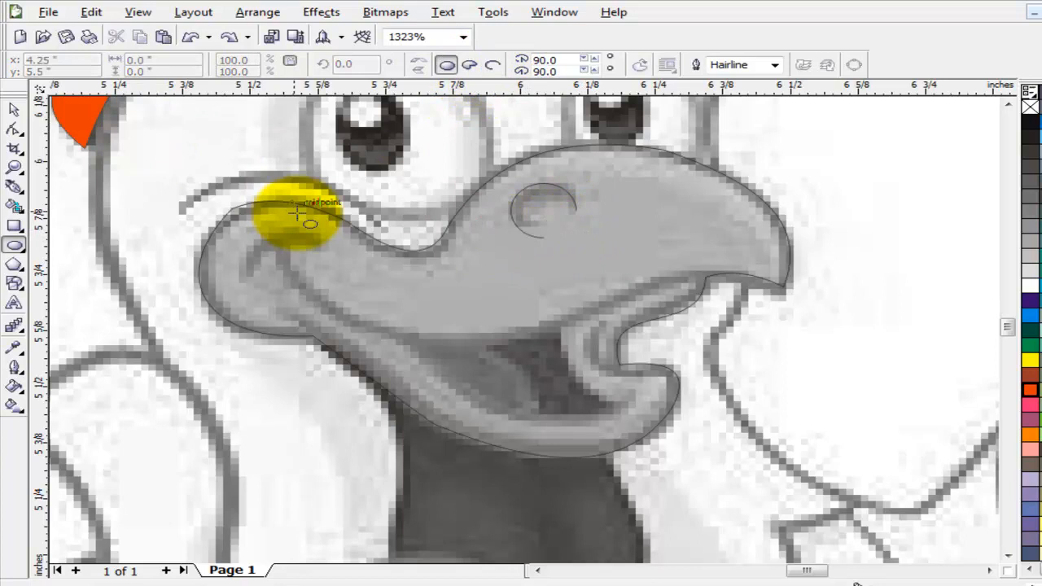
{"action": "left_click", "coordinate": [14, 108]}
{"action": "left_click", "coordinate": [534, 232]}
{"action": "left_click", "coordinate": [14, 128]}
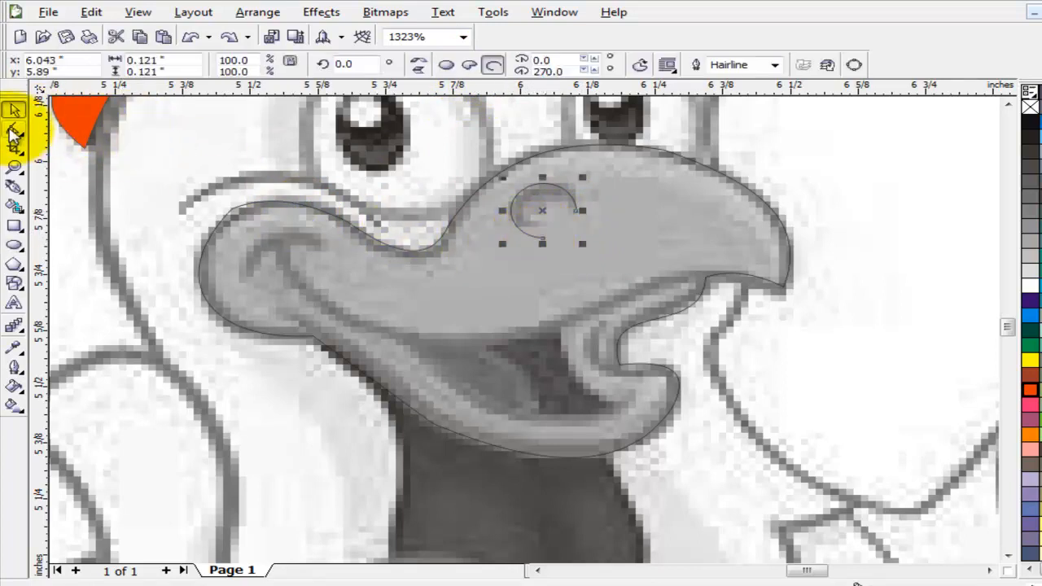
{"action": "left_click_drag", "start_coordinate": [541, 234], "coordinate": [526, 234]}
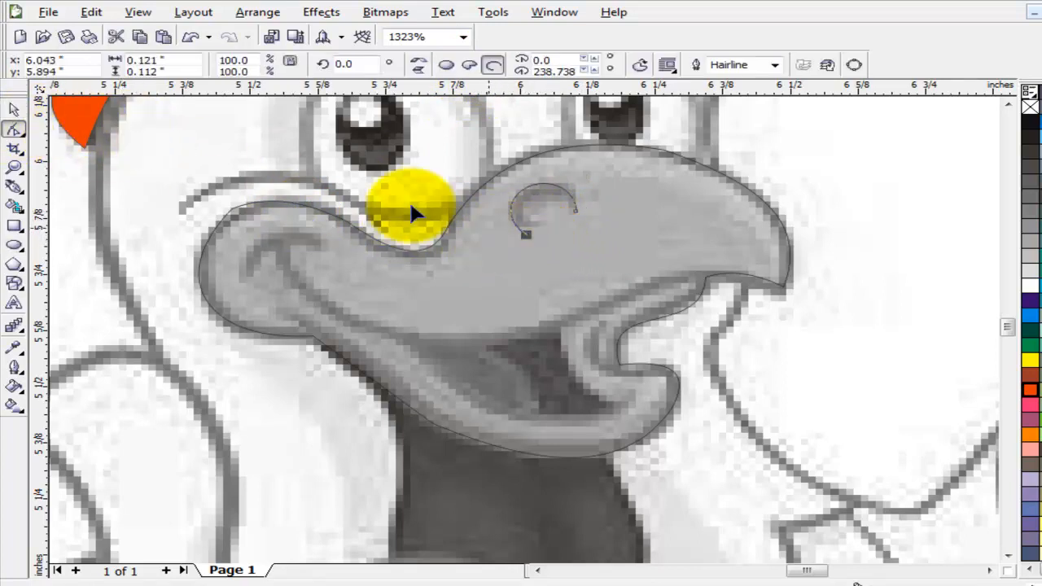
- Draw a straight-segment path along the inner mouth line, from near the beak tip to the smile crease at the cheek
{"action": "left_click", "coordinate": [14, 186]}
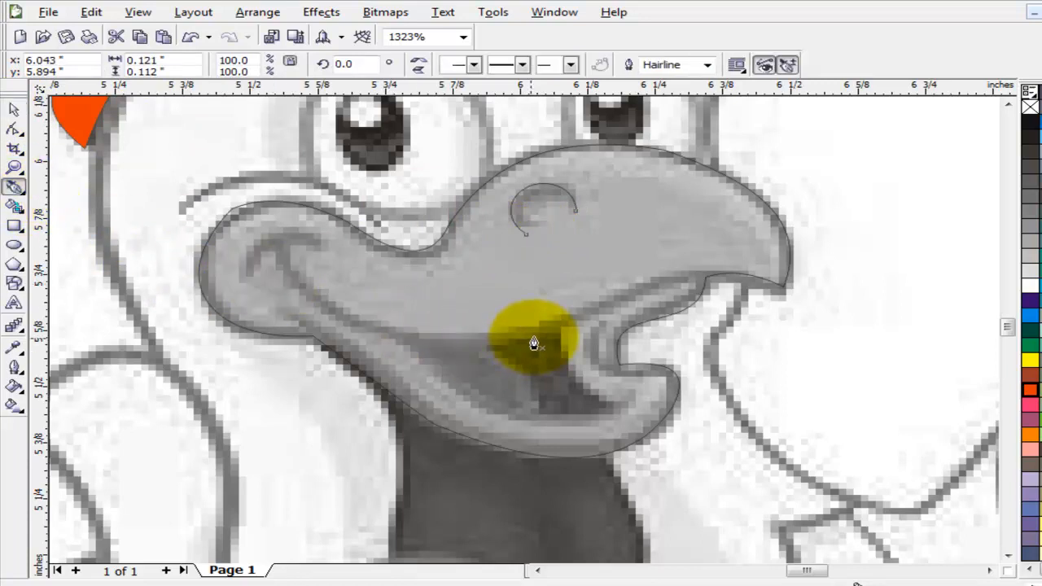
{"action": "left_click", "coordinate": [680, 278]}
{"action": "left_click", "coordinate": [558, 327]}
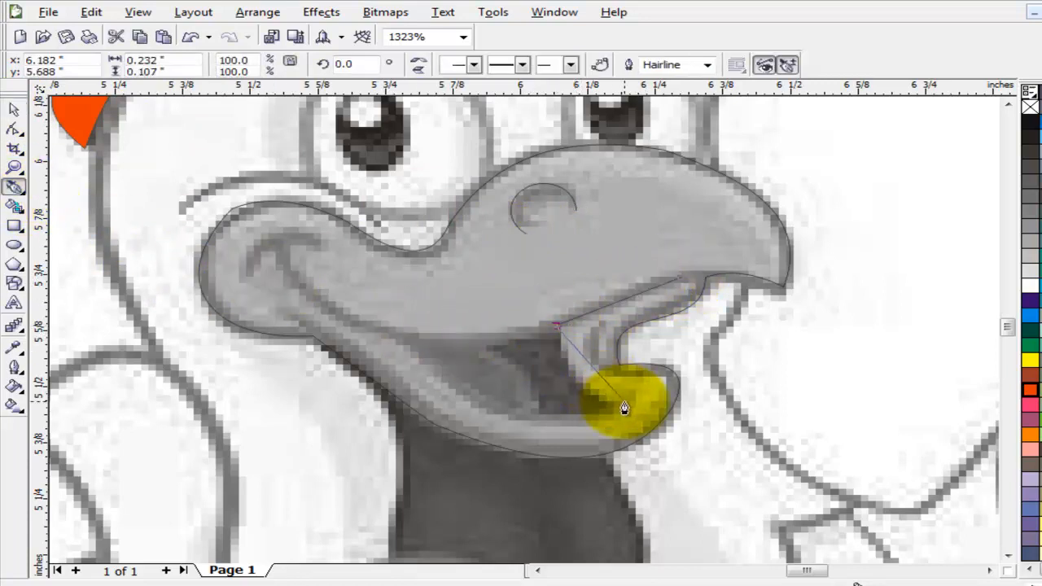
{"action": "left_click", "coordinate": [623, 400]}
{"action": "left_click", "coordinate": [404, 340]}
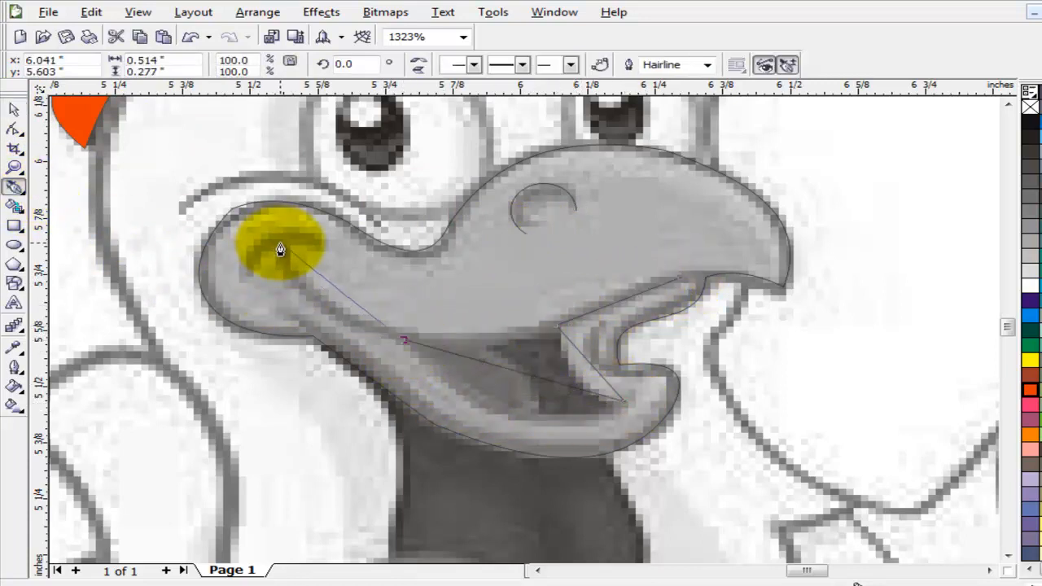
{"action": "left_click_drag", "start_coordinate": [280, 247], "coordinate": [245, 282]}
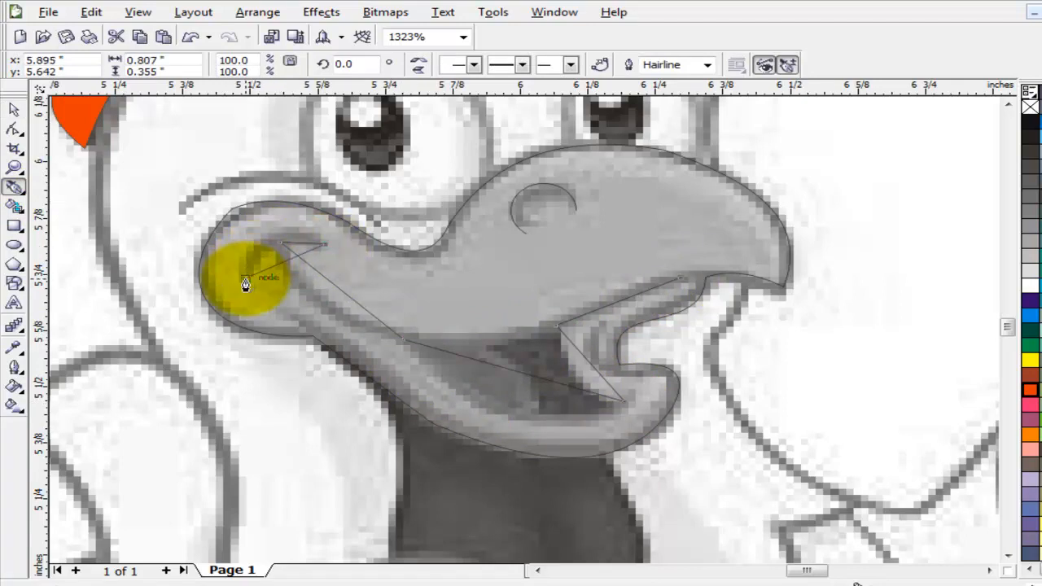
- Convert the inner mouth line's segments to curves and bend them along the lower lip, the mouth corners and the smile crease
{"action": "left_click", "coordinate": [14, 128]}
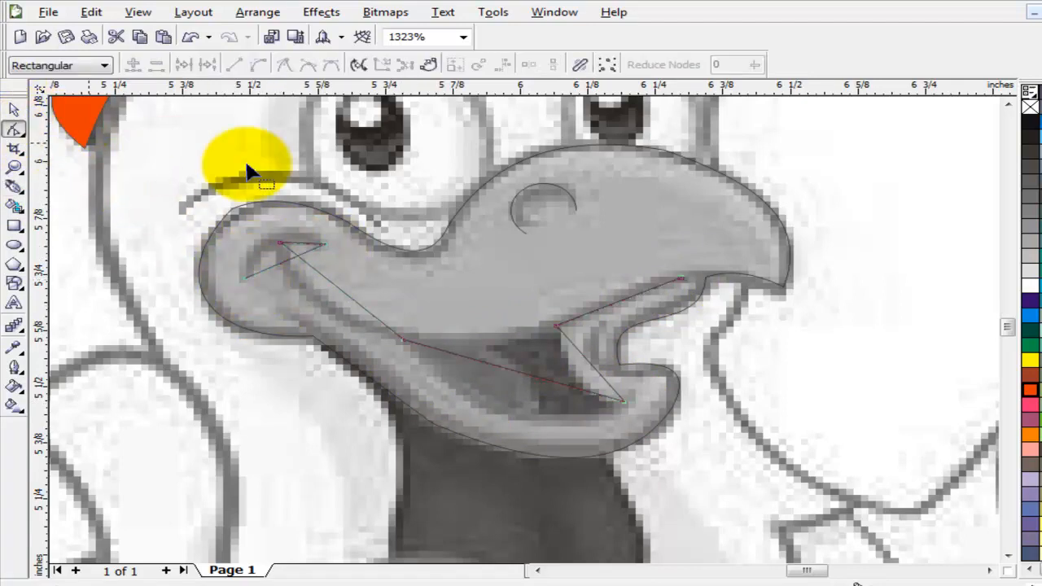
{"action": "left_click_drag", "start_coordinate": [175, 162], "coordinate": [355, 279]}
{"action": "left_click_drag", "start_coordinate": [730, 438], "coordinate": [730, 438]}
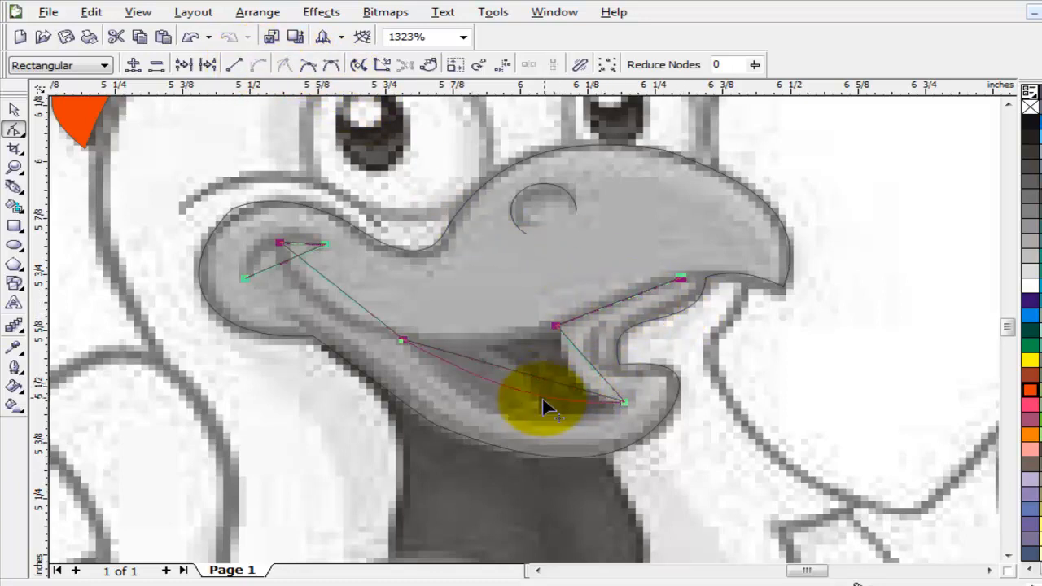
{"action": "left_click_drag", "start_coordinate": [535, 427], "coordinate": [538, 423]}
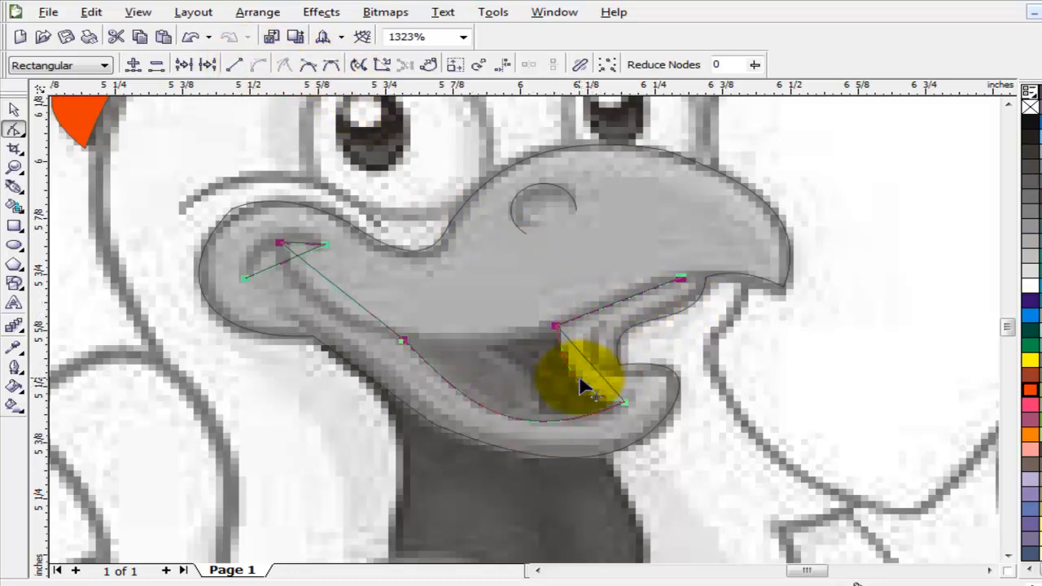
{"action": "left_click_drag", "start_coordinate": [580, 379], "coordinate": [581, 381]}
{"action": "left_click_drag", "start_coordinate": [695, 260], "coordinate": [588, 300]}
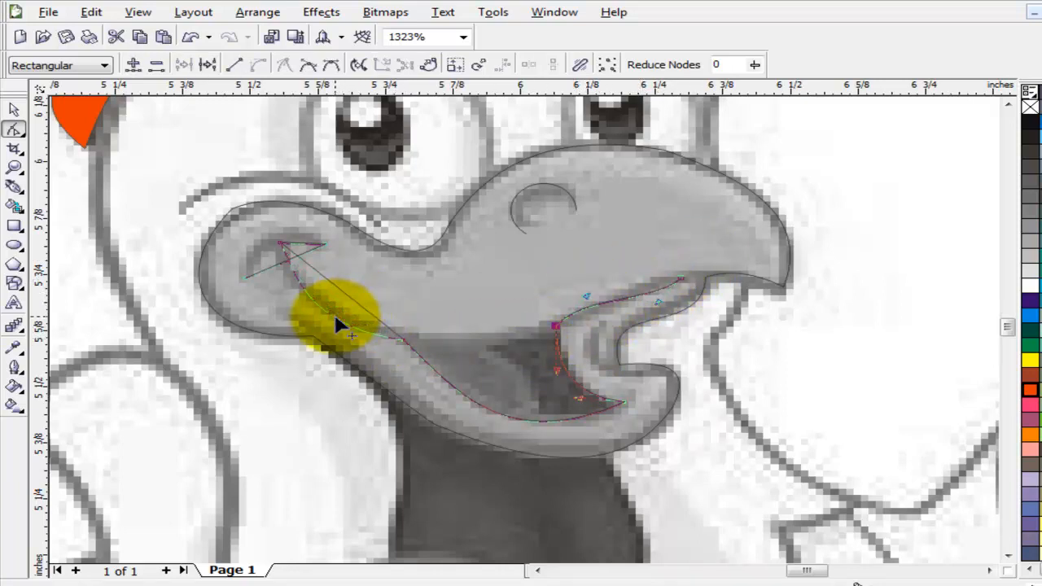
{"action": "left_click_drag", "start_coordinate": [338, 324], "coordinate": [274, 244]}
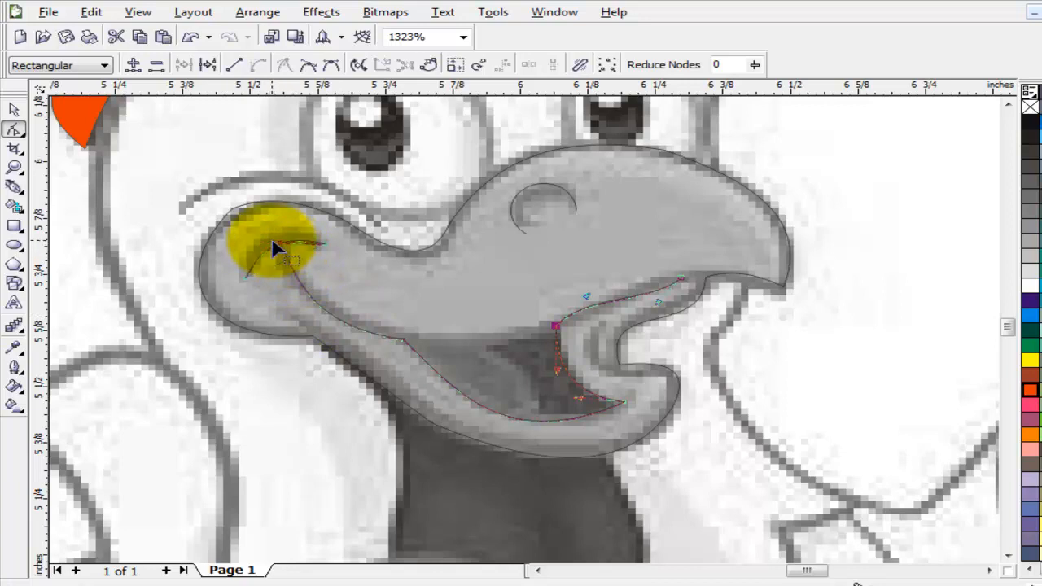
- Draw a helper line about 0.403 inches wide across the top of the mouth opening and curve it along the upper beak's lower edge
{"action": "left_click", "coordinate": [14, 187]}
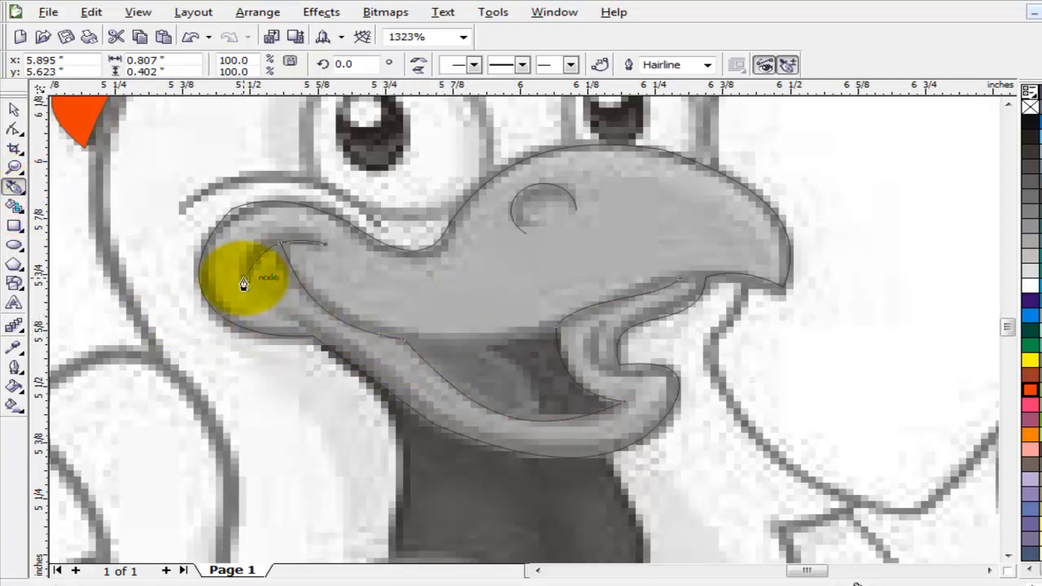
{"action": "left_click_drag", "start_coordinate": [19, 196], "coordinate": [51, 193]}
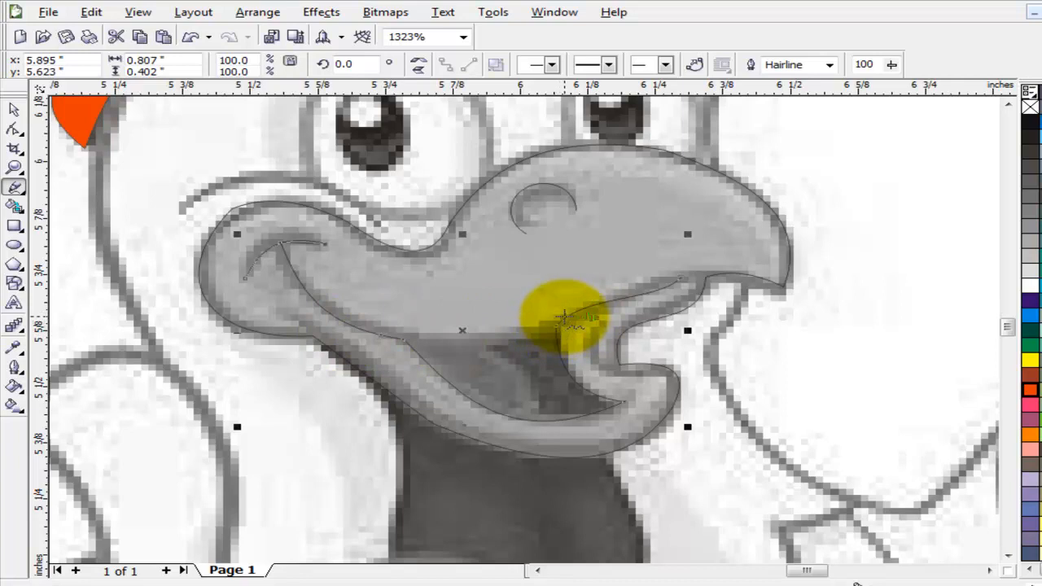
{"action": "left_click", "coordinate": [560, 319]}
{"action": "key", "text": "Escape"}
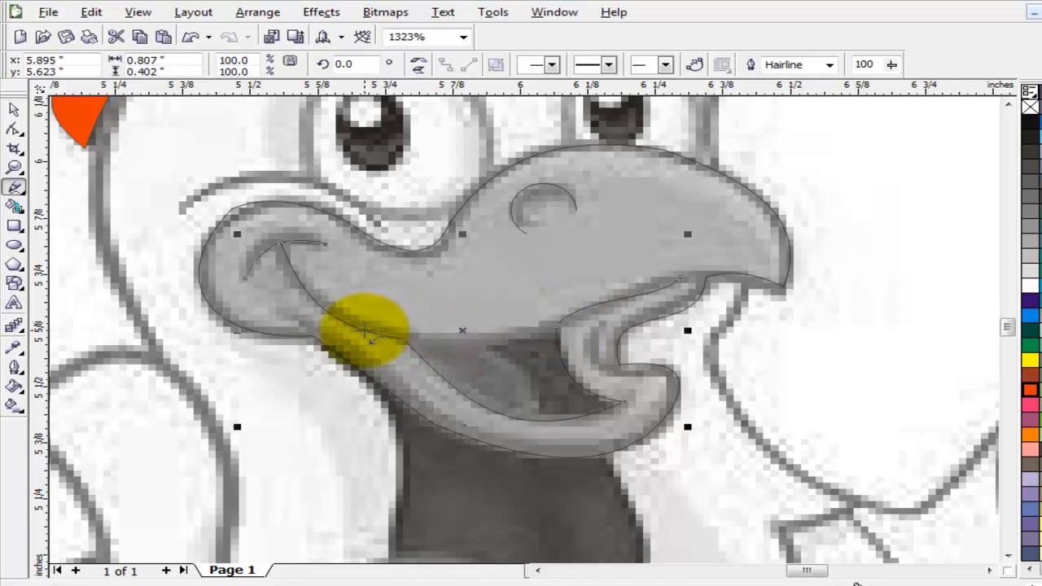
{"action": "left_click", "coordinate": [370, 332]}
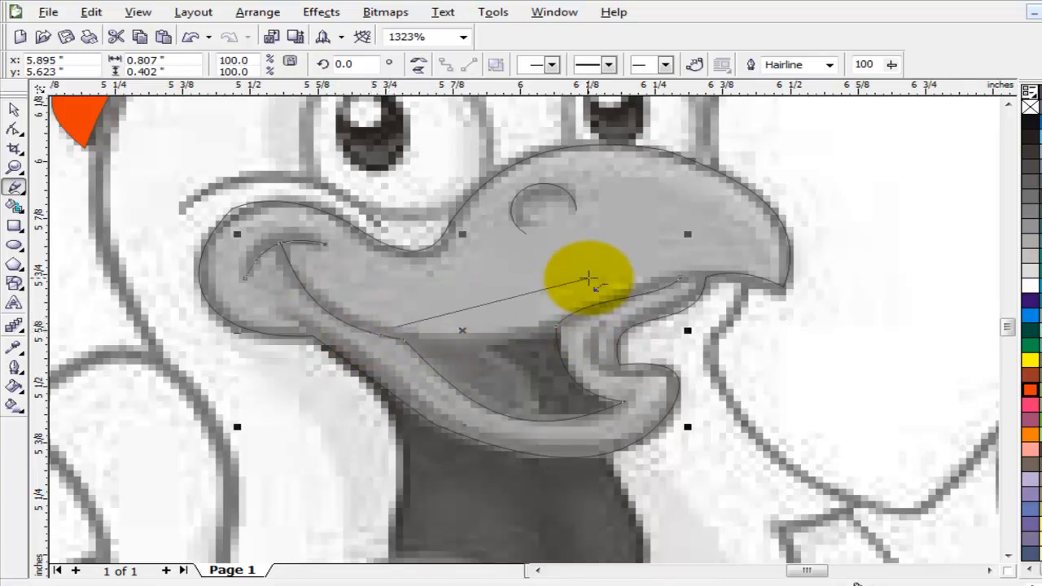
{"action": "left_click", "coordinate": [589, 275]}
{"action": "left_click", "coordinate": [570, 317]}
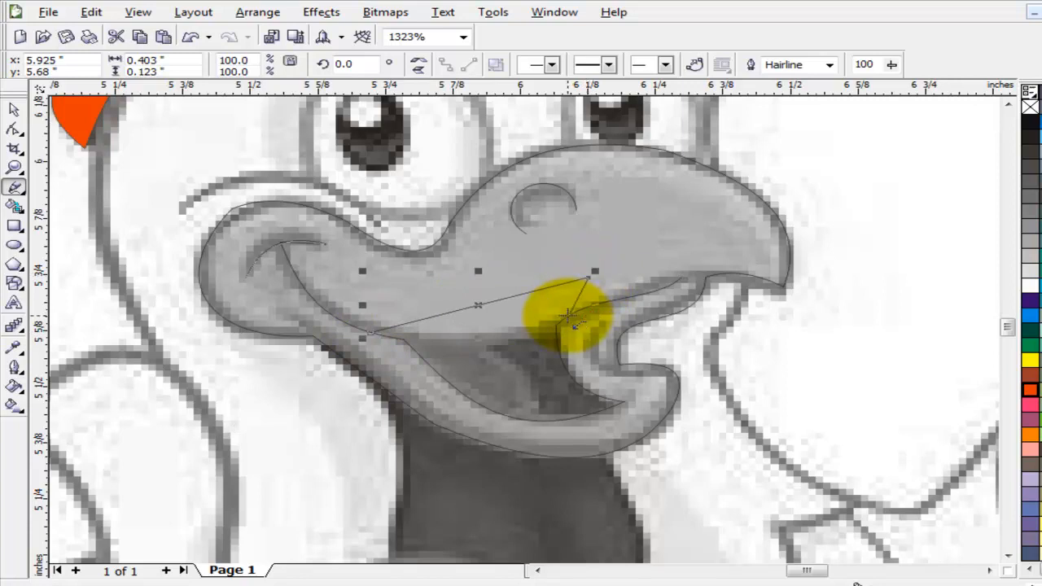
{"action": "left_click", "coordinate": [14, 129]}
{"action": "left_click_drag", "start_coordinate": [617, 267], "coordinate": [344, 348]}
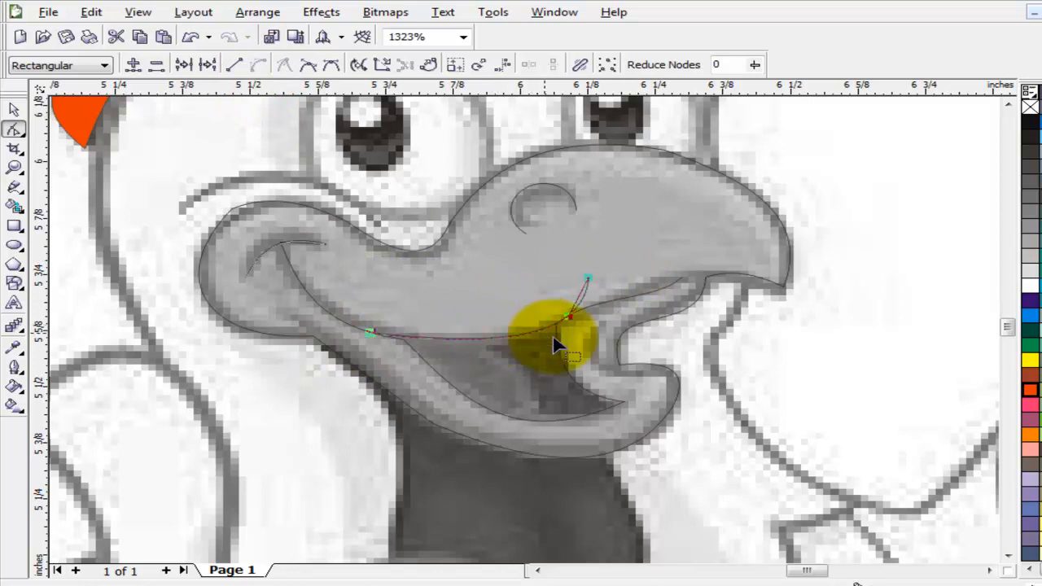
- Try a palette fill colour on the beak outline and undo it
{"action": "left_click", "coordinate": [14, 109]}
{"action": "scroll", "coordinate": [593, 407], "scroll_direction": "down", "scroll_amount": 1}
{"action": "left_click", "coordinate": [170, 219]}
{"action": "left_click", "coordinate": [572, 249]}
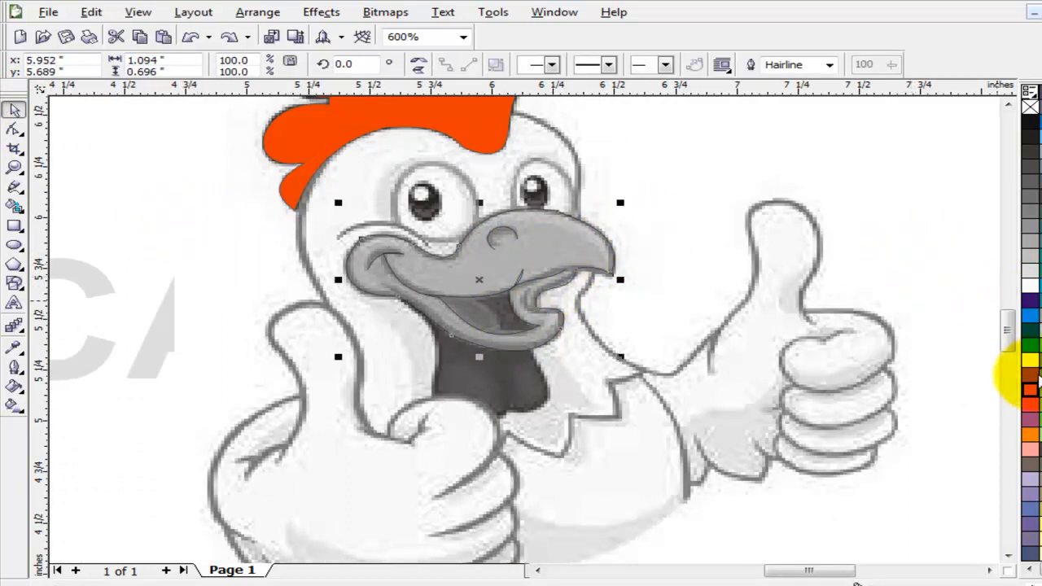
{"action": "left_click", "coordinate": [1034, 196]}
{"action": "key", "text": "ctrl+z"}
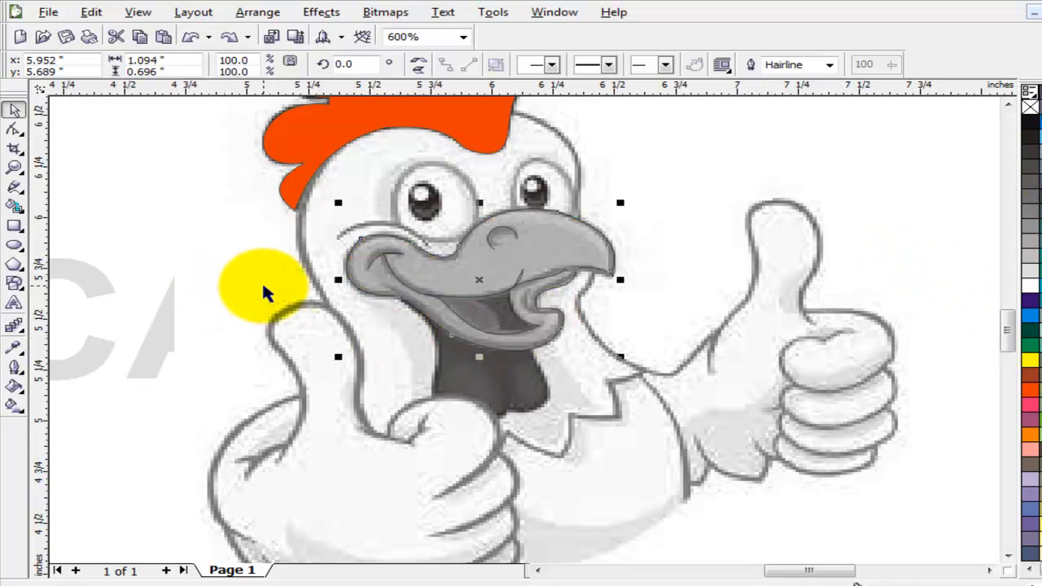
- Smart-fill the regions of the open mouth and weld them into one orange-red shape
{"action": "left_click", "coordinate": [14, 206]}
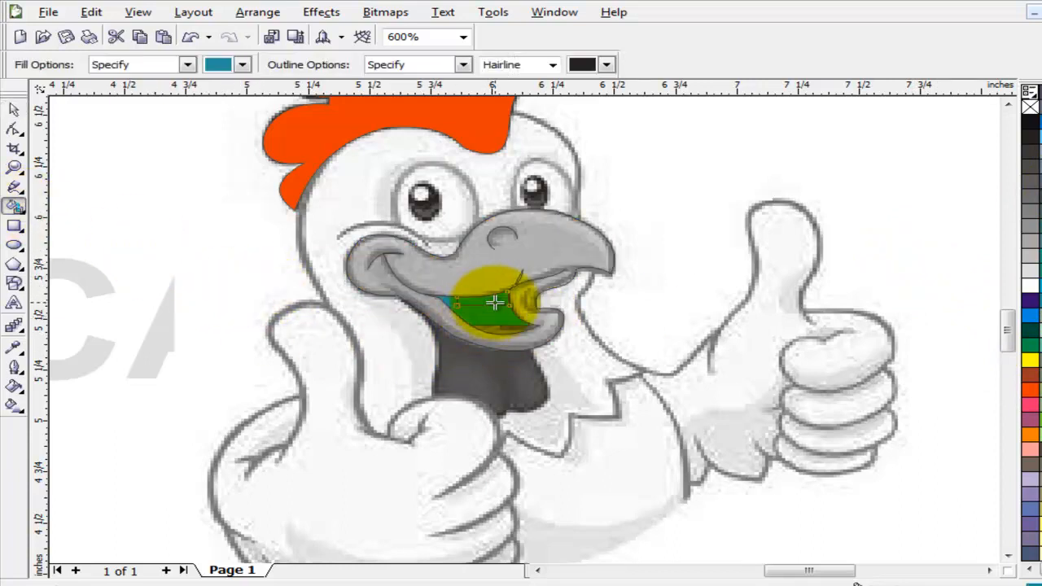
{"action": "left_click", "coordinate": [492, 313]}
{"action": "left_click", "coordinate": [11, 117]}
{"action": "left_click", "coordinate": [459, 333]}
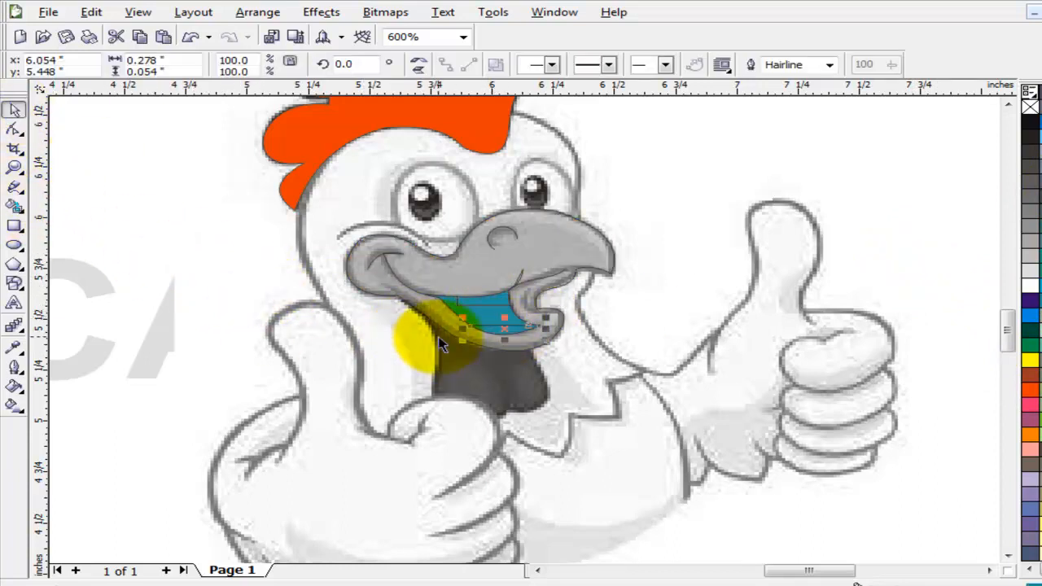
{"action": "left_click", "coordinate": [492, 303]}
{"action": "left_click", "coordinate": [495, 300], "text": "shift"}
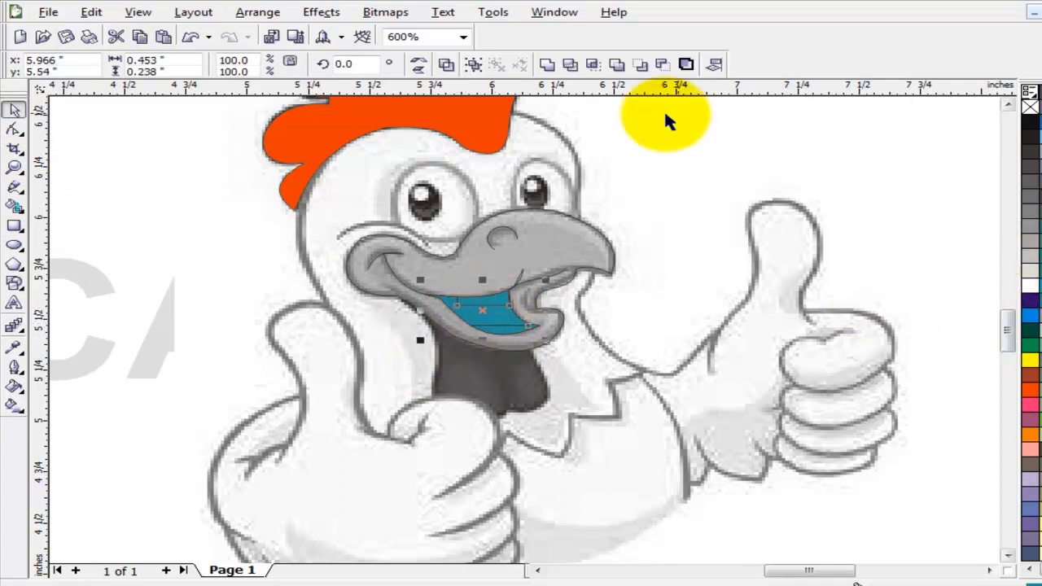
{"action": "left_click", "coordinate": [547, 65]}
{"action": "left_click", "coordinate": [1030, 389]}
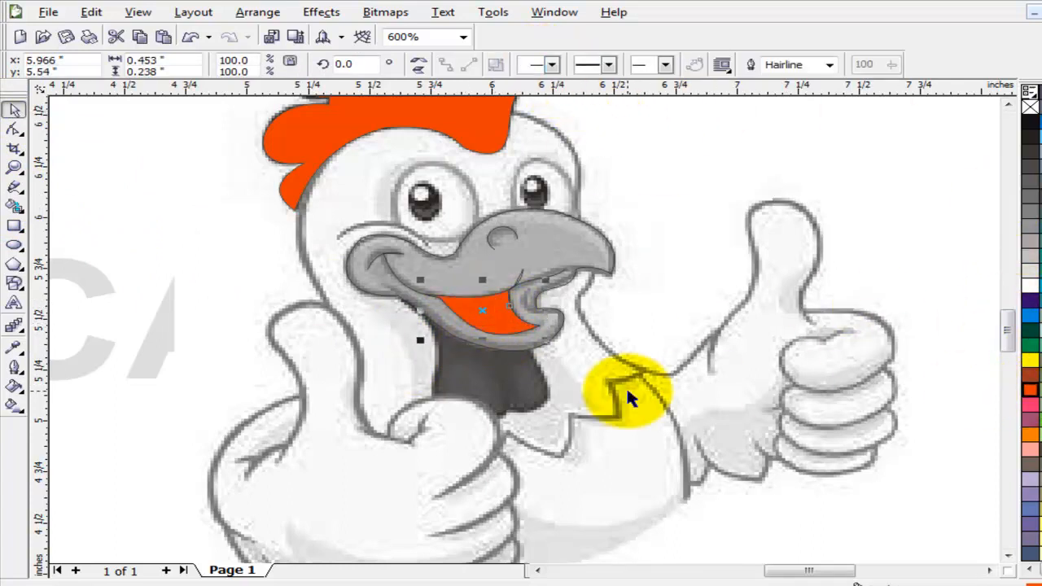
- Delete the helper curve drawn across the top of the mouth opening
{"action": "key", "text": "z"}
{"action": "left_click_drag", "start_coordinate": [349, 245], "coordinate": [648, 402]}
{"action": "left_click", "coordinate": [1007, 105]}
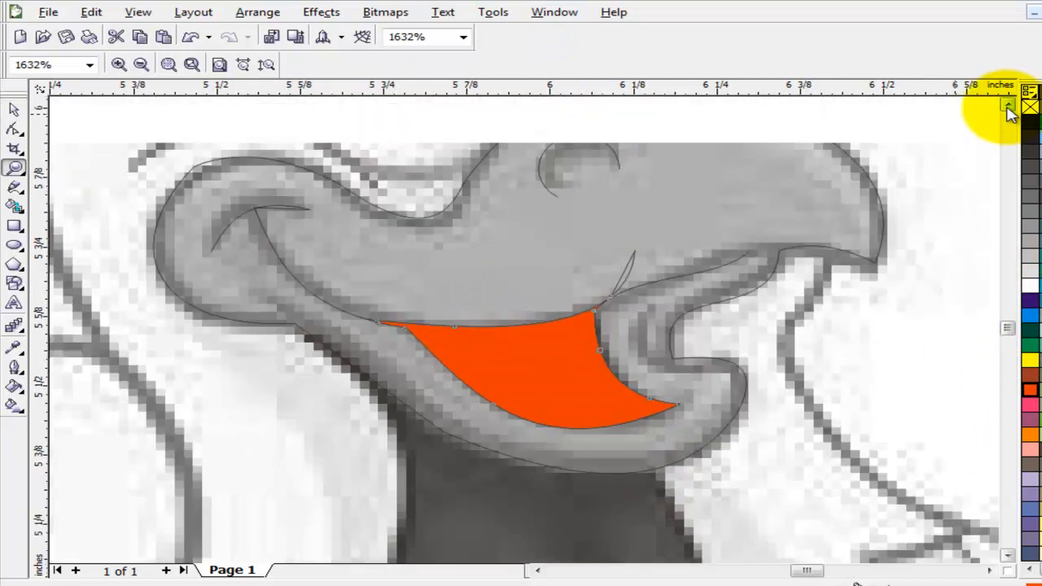
{"action": "left_click", "coordinate": [14, 109]}
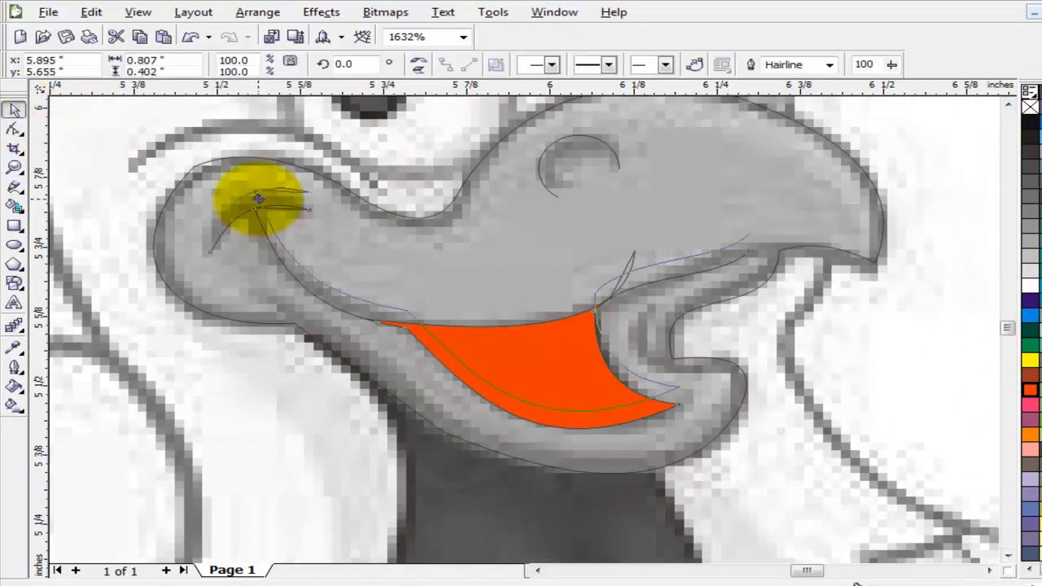
{"action": "left_click", "coordinate": [258, 213]}
{"action": "left_click_drag", "start_coordinate": [633, 254], "coordinate": [649, 209]}
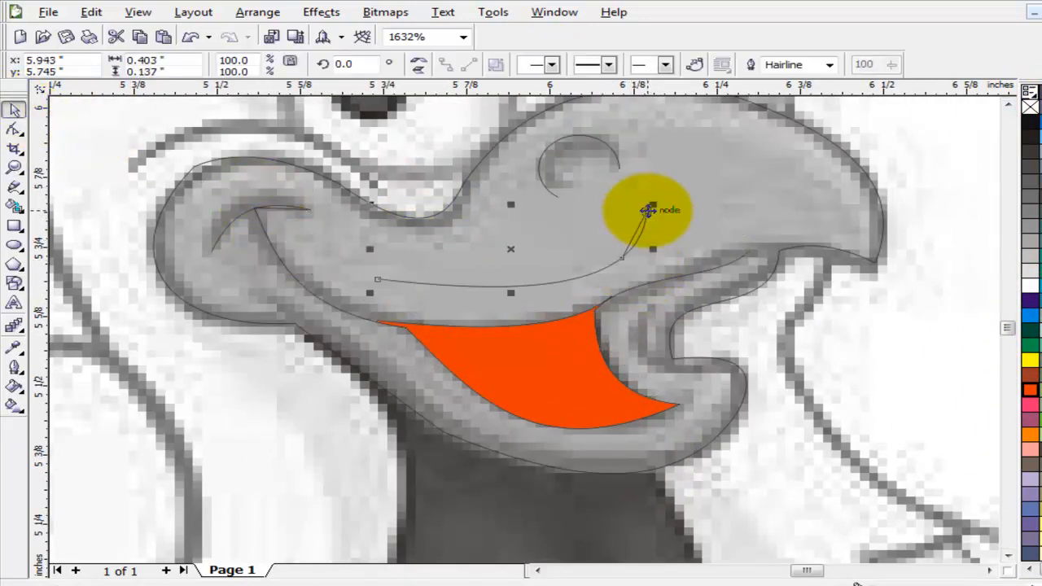
{"action": "key", "text": "Delete"}
- Try an outline width of 2 pt on the inner mouth line and undo it
{"action": "left_click", "coordinate": [712, 270]}
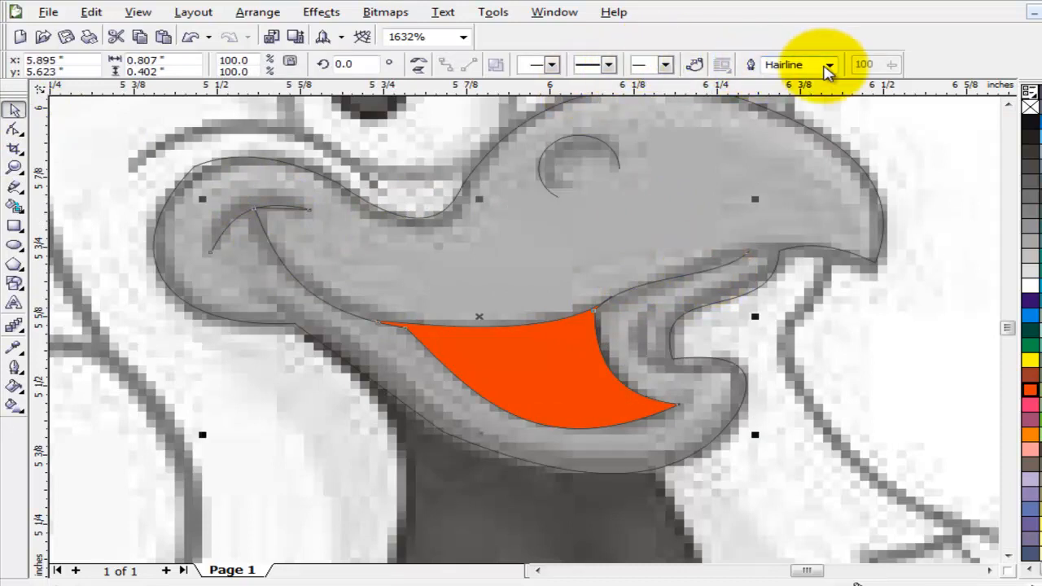
{"action": "left_click", "coordinate": [829, 64]}
{"action": "left_click", "coordinate": [781, 127]}
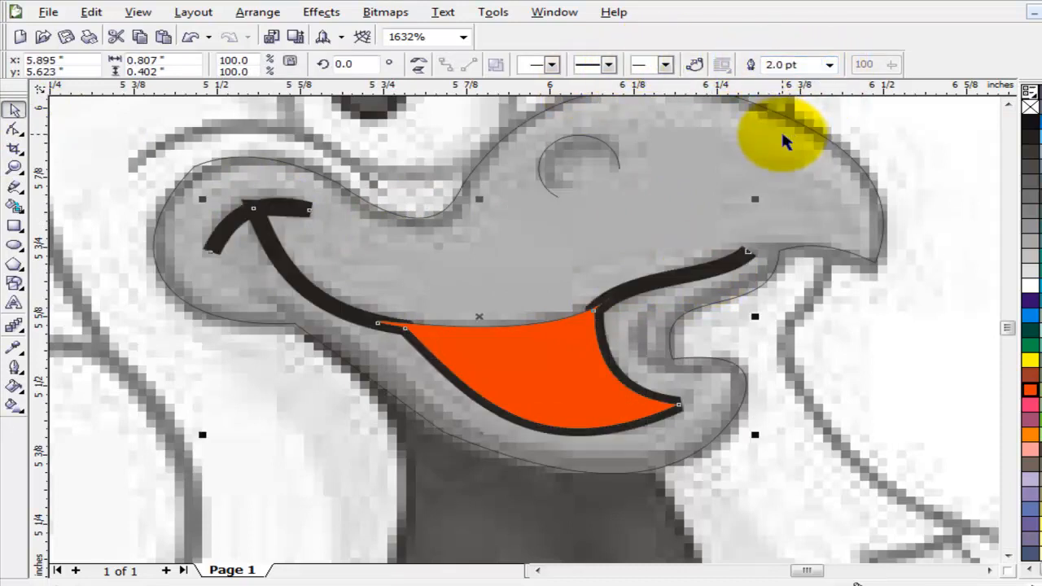
{"action": "key", "text": "ctrl+z"}
- Set the outline width of the inner mouth line, the beak outline and the nostril arc to 1 pt
{"action": "left_click", "coordinate": [828, 65]}
{"action": "left_click", "coordinate": [791, 115]}
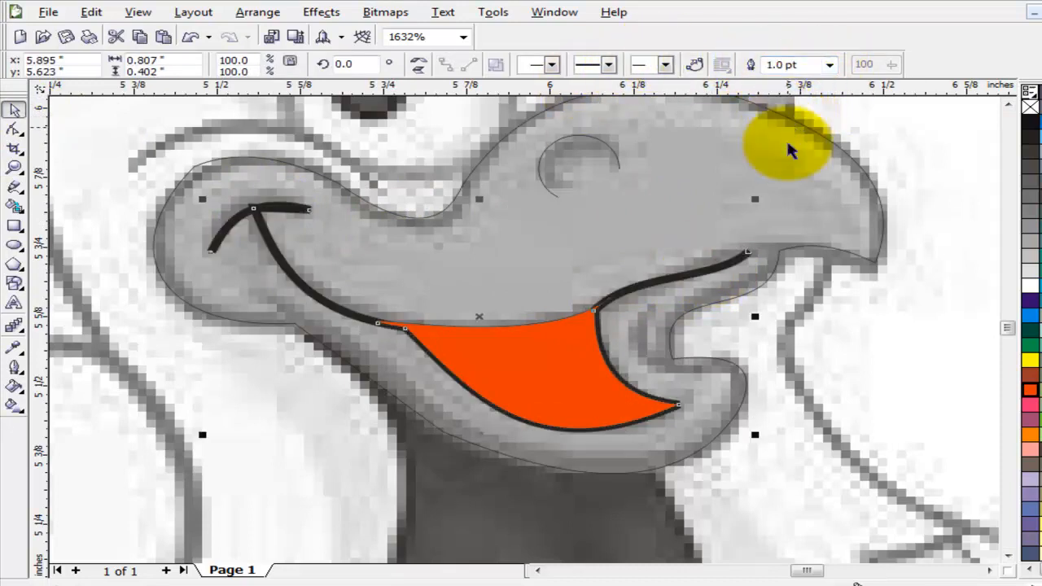
{"action": "left_click", "coordinate": [843, 249]}
{"action": "left_click", "coordinate": [590, 134]}
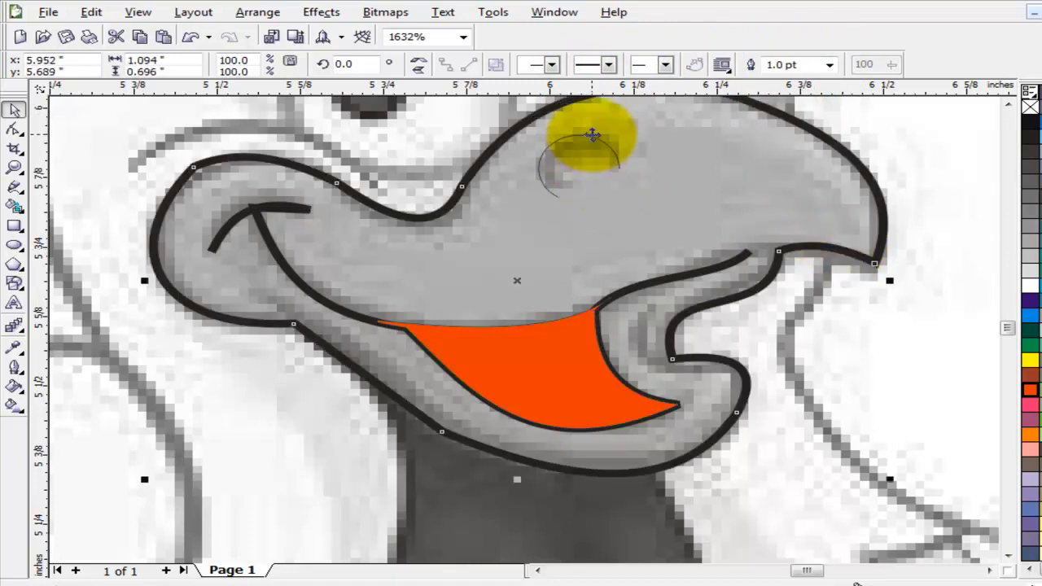
- Fill the beak shape with yellow and clear the selection
{"action": "left_click", "coordinate": [871, 258]}
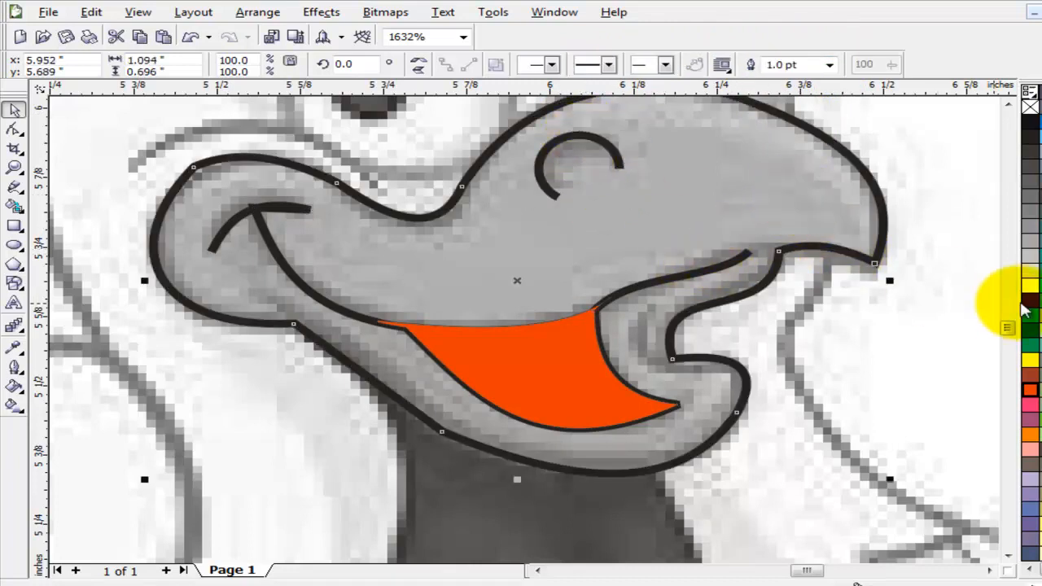
{"action": "left_click", "coordinate": [1031, 359]}
{"action": "key", "text": "F3"}
{"action": "key", "text": "F3"}
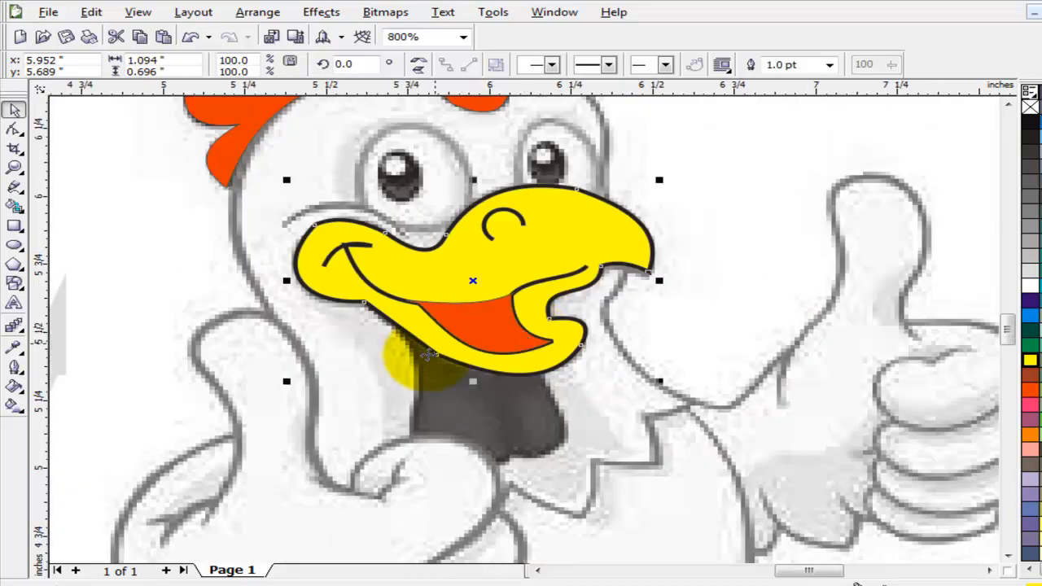
{"action": "left_click", "coordinate": [344, 320]}
{"action": "left_click", "coordinate": [757, 214]}
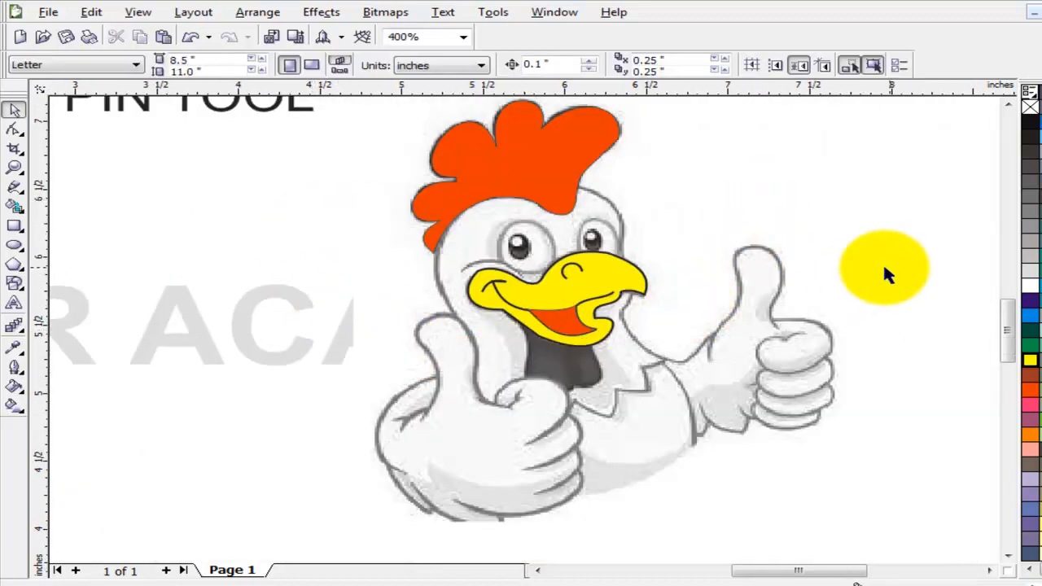
- Draw a straight-segment Pen path on the front fist, from the lowest finger's crease up through the knuckle gaps and inner finger creases
{"action": "left_click", "coordinate": [22, 193]}
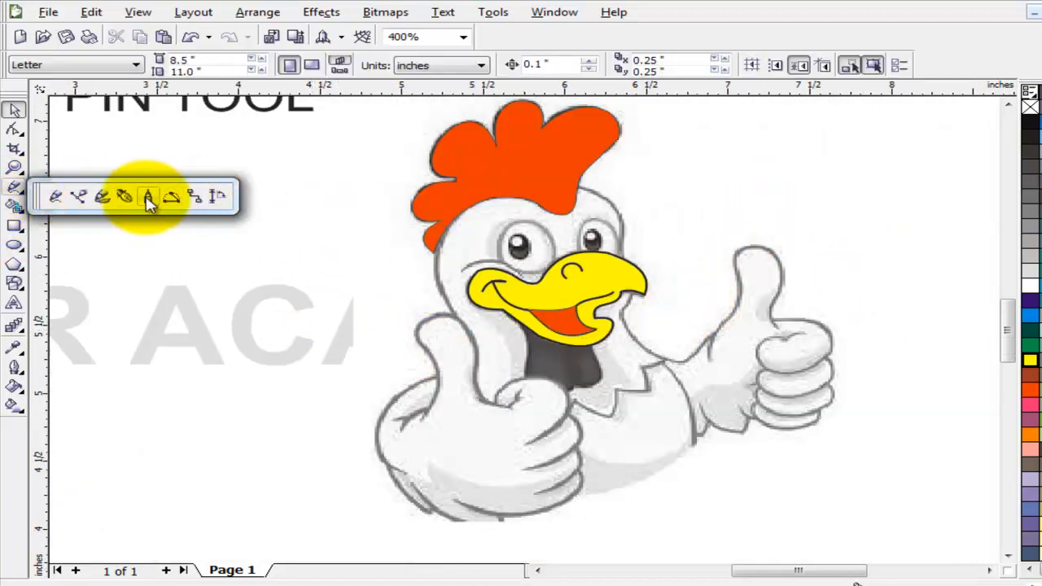
{"action": "left_click", "coordinate": [126, 199]}
{"action": "key", "text": "z"}
{"action": "left_click_drag", "start_coordinate": [308, 296], "coordinate": [617, 553]}
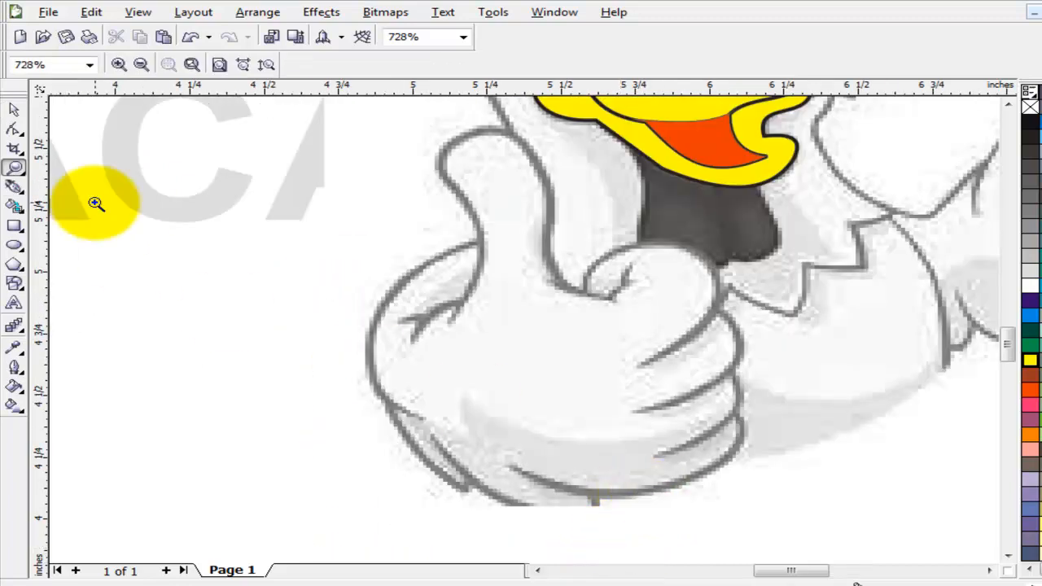
{"action": "left_click", "coordinate": [14, 187]}
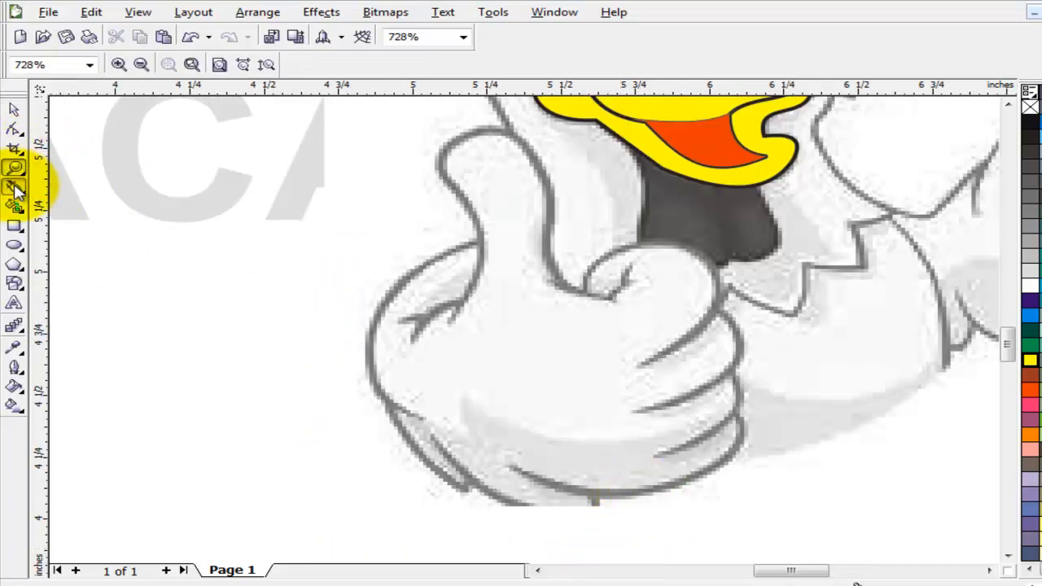
{"action": "left_click", "coordinate": [512, 470]}
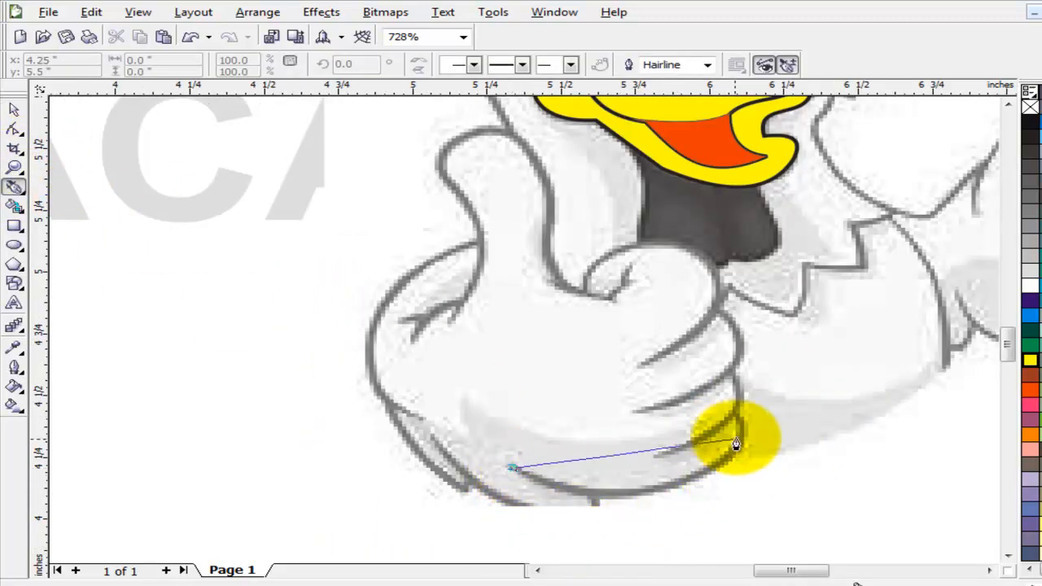
{"action": "left_click", "coordinate": [738, 416]}
{"action": "left_click", "coordinate": [650, 457]}
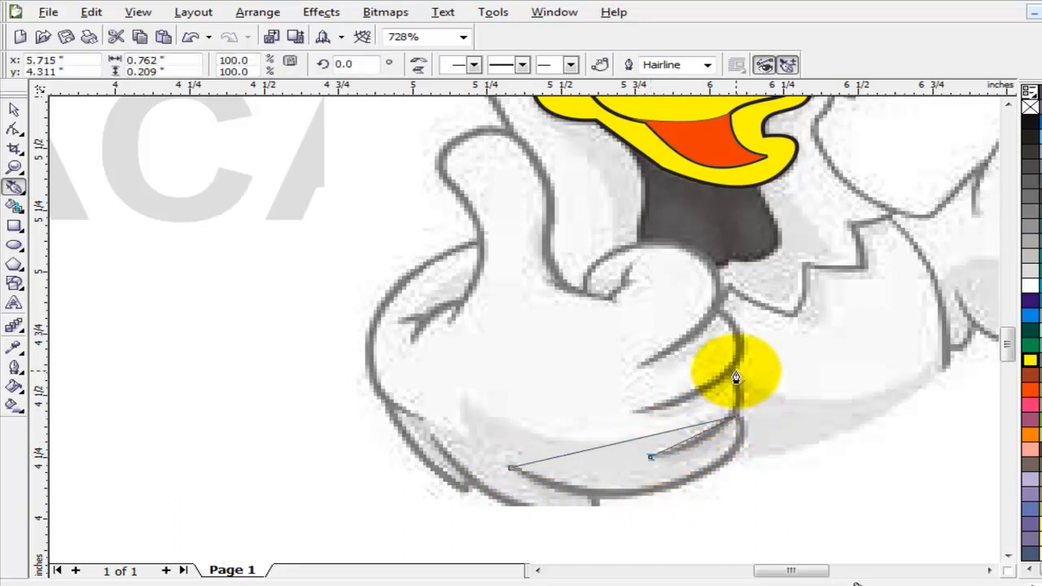
{"action": "left_click", "coordinate": [736, 370]}
{"action": "left_click", "coordinate": [625, 419]}
{"action": "left_click", "coordinate": [718, 319]}
{"action": "left_click", "coordinate": [635, 368]}
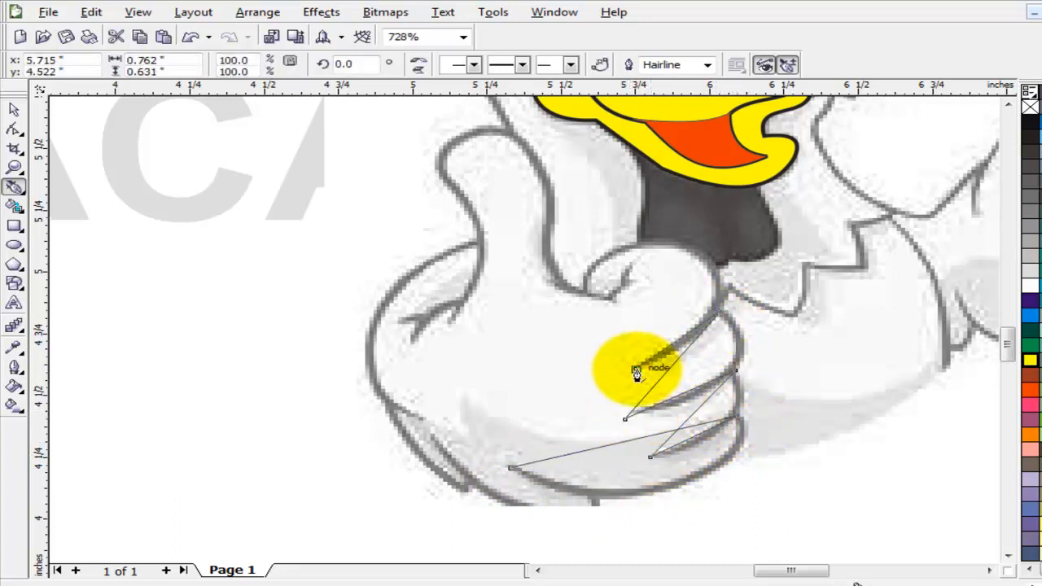
- Extend the Pen path with straight segments over the index finger, around its inner crease, and around the thumb to its outer base
{"action": "left_click", "coordinate": [637, 242]}
{"action": "left_click", "coordinate": [584, 286]}
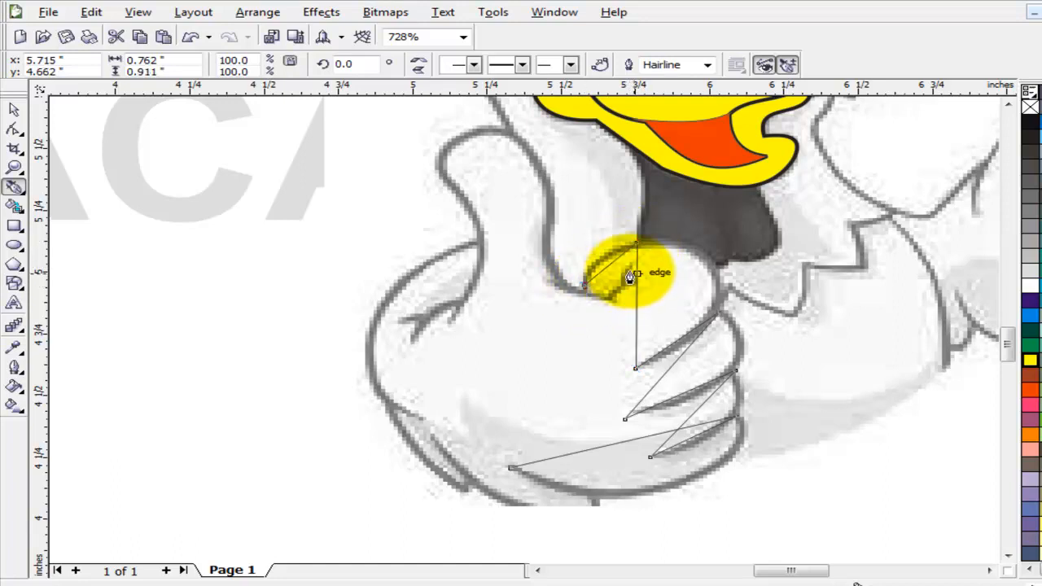
{"action": "left_click", "coordinate": [629, 271]}
{"action": "left_click", "coordinate": [547, 242]}
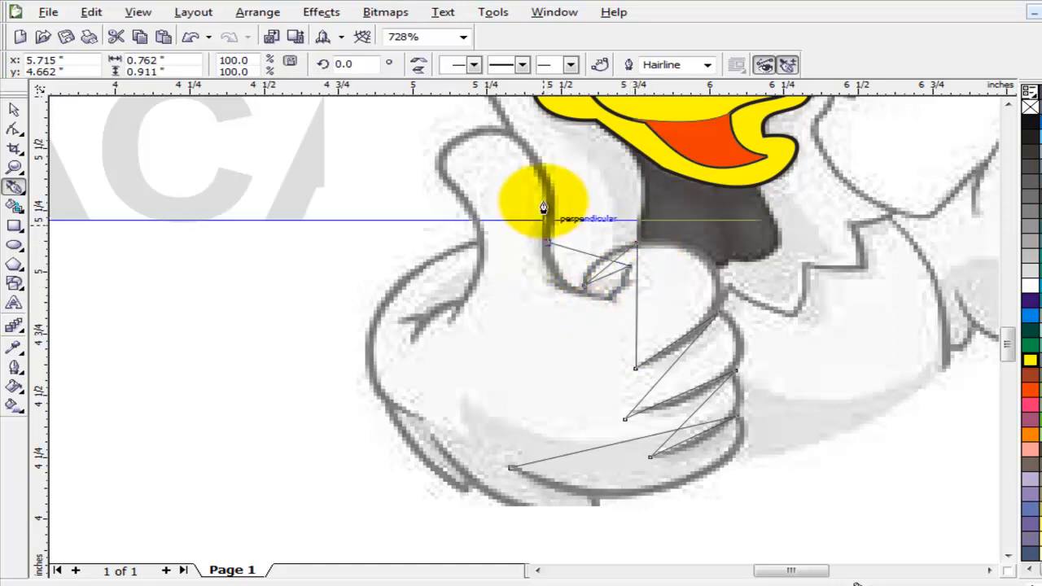
{"action": "left_click", "coordinate": [505, 130]}
{"action": "left_click", "coordinate": [440, 175]}
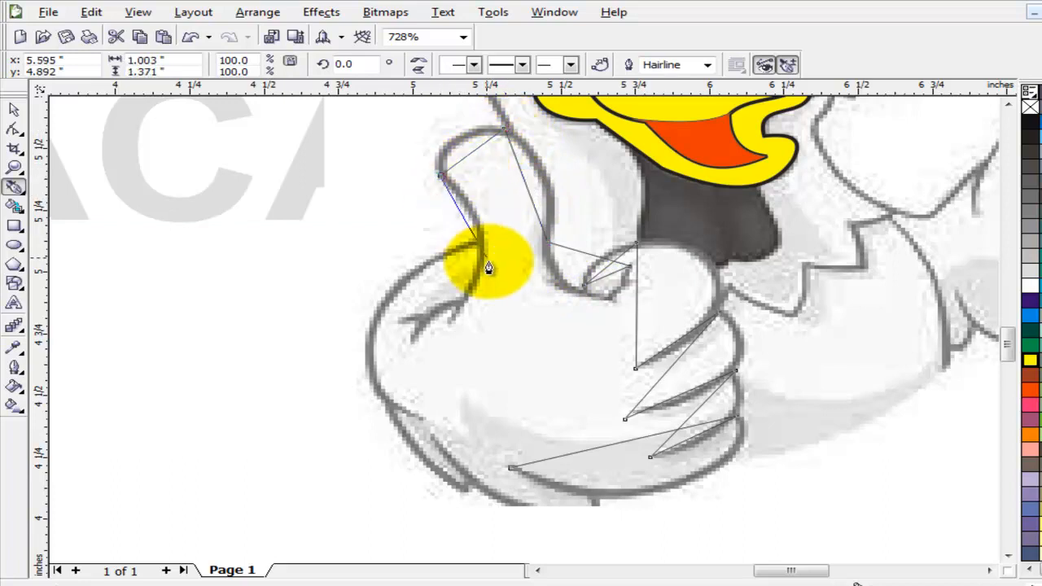
{"action": "left_click", "coordinate": [478, 242]}
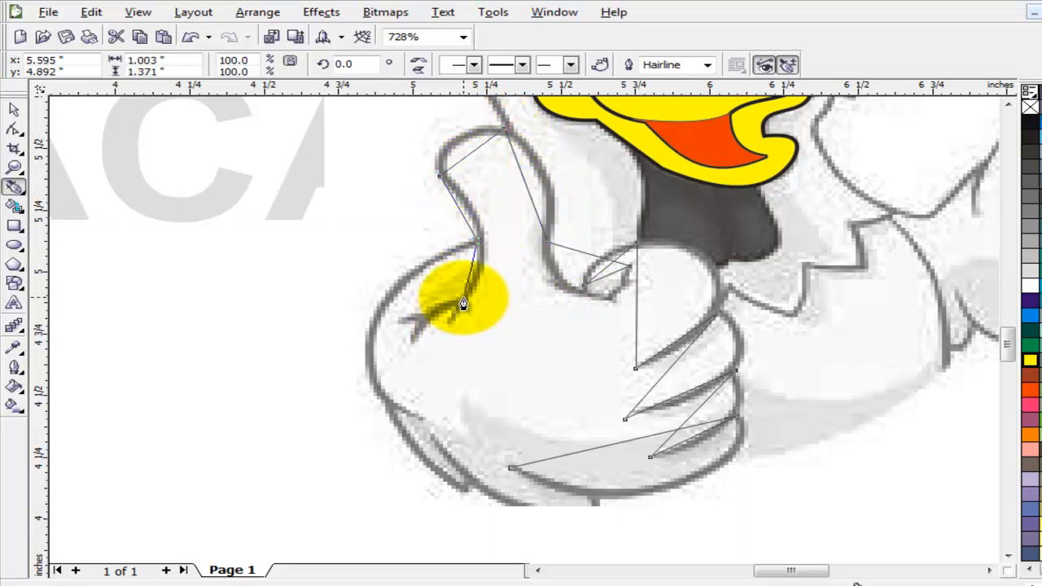
- Continue the Pen path around the thumb-base crease, back of the hand and wrist folds, and close it at the lowest finger's crease
{"action": "left_click", "coordinate": [465, 298]}
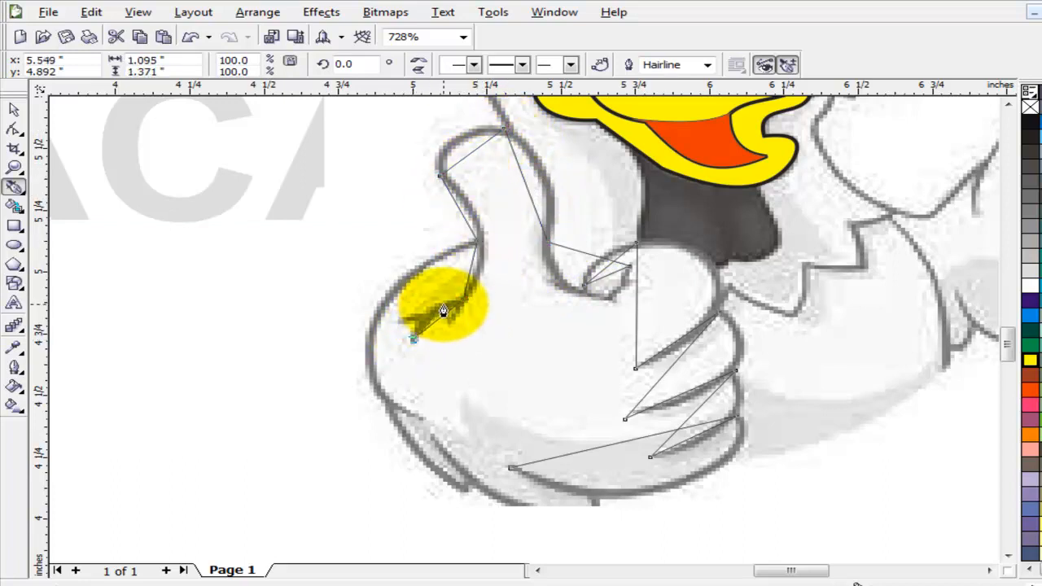
{"action": "left_click", "coordinate": [398, 316]}
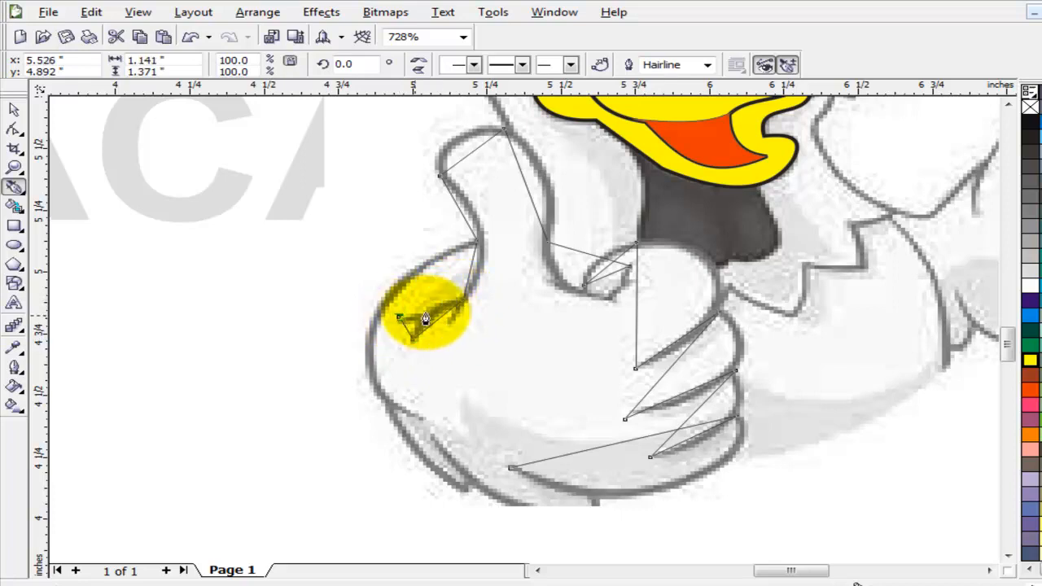
{"action": "left_click", "coordinate": [464, 248]}
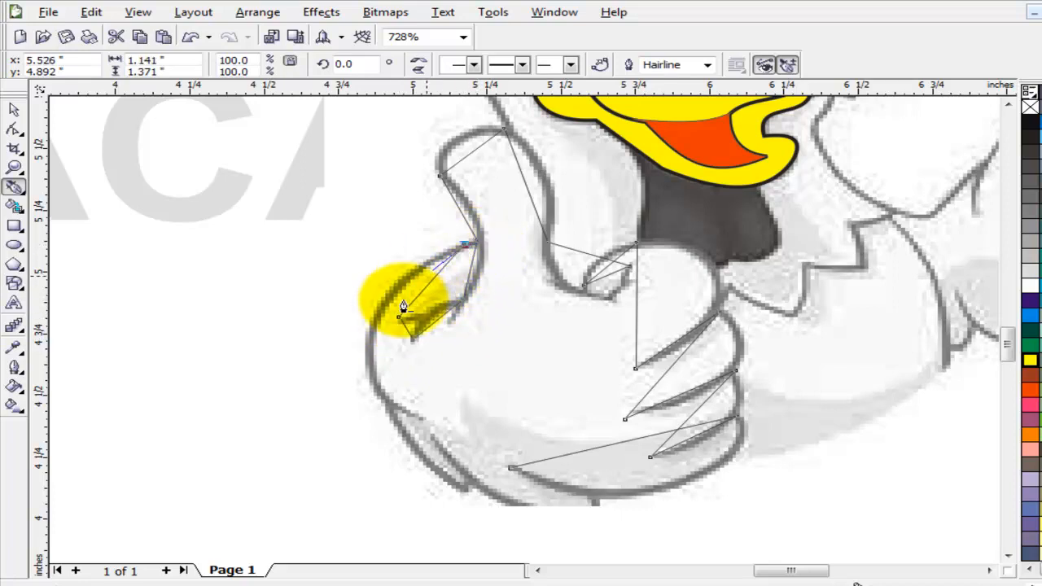
{"action": "left_click", "coordinate": [391, 407]}
{"action": "left_click", "coordinate": [468, 494]}
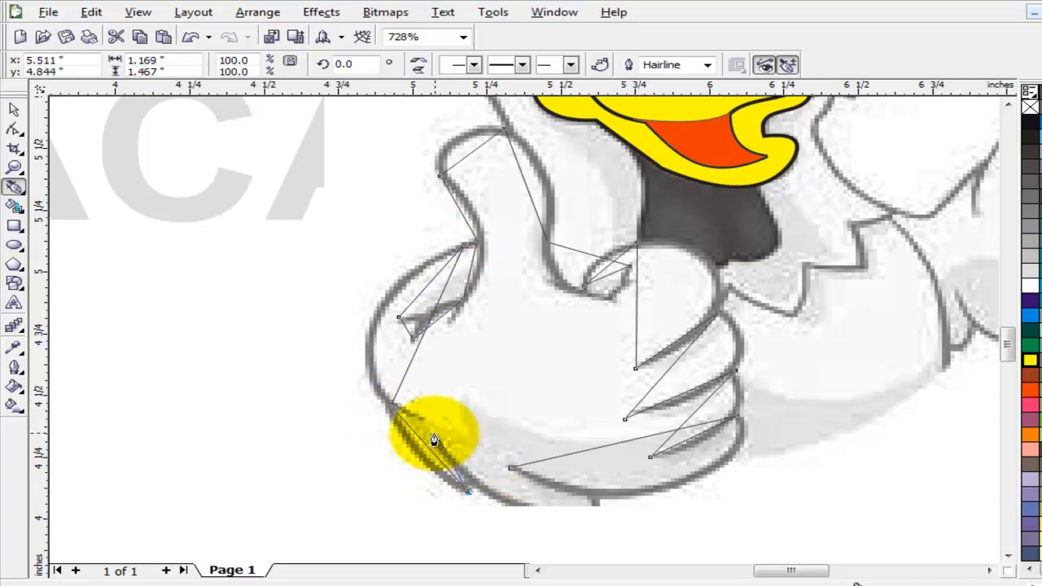
{"action": "left_click", "coordinate": [434, 432]}
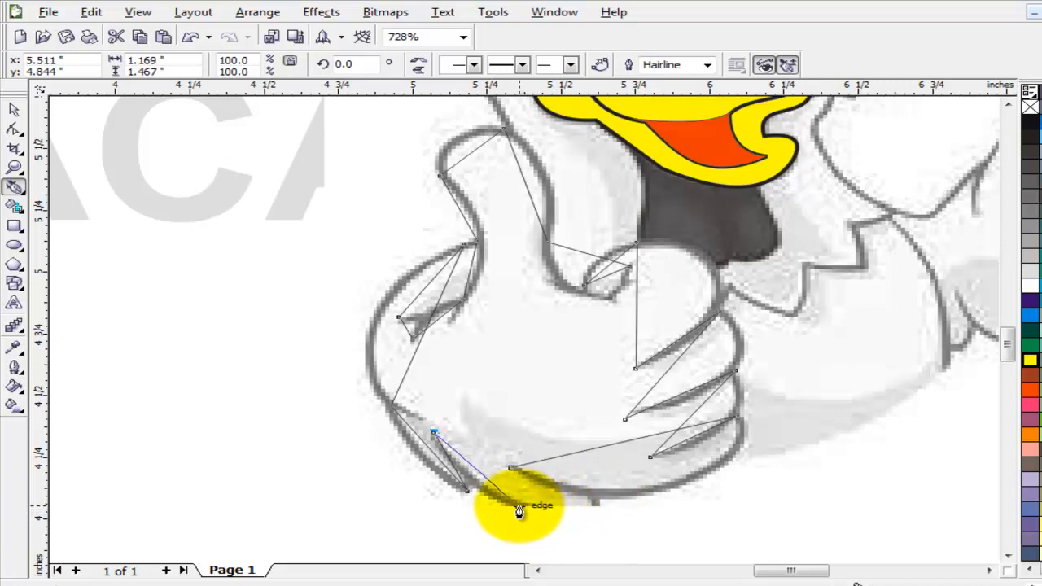
{"action": "left_click", "coordinate": [516, 506]}
{"action": "left_click", "coordinate": [598, 501]}
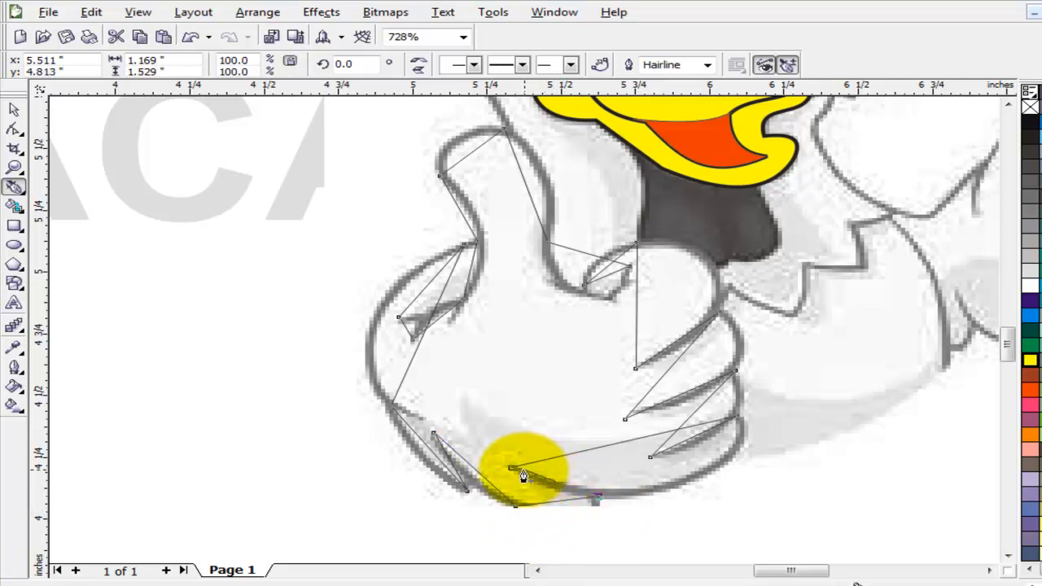
{"action": "left_click", "coordinate": [516, 469]}
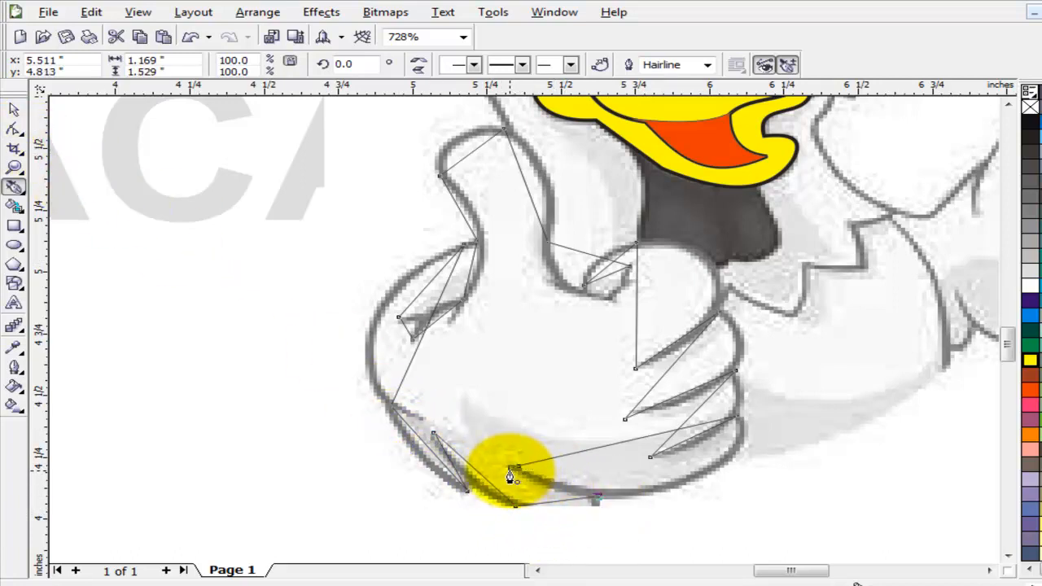
- Convert all segments of the hand path to curves and bend the thumb's inner edge and the web below it to match the sketch
{"action": "left_click", "coordinate": [14, 128]}
{"action": "left_click_drag", "start_coordinate": [232, 103], "coordinate": [753, 497]}
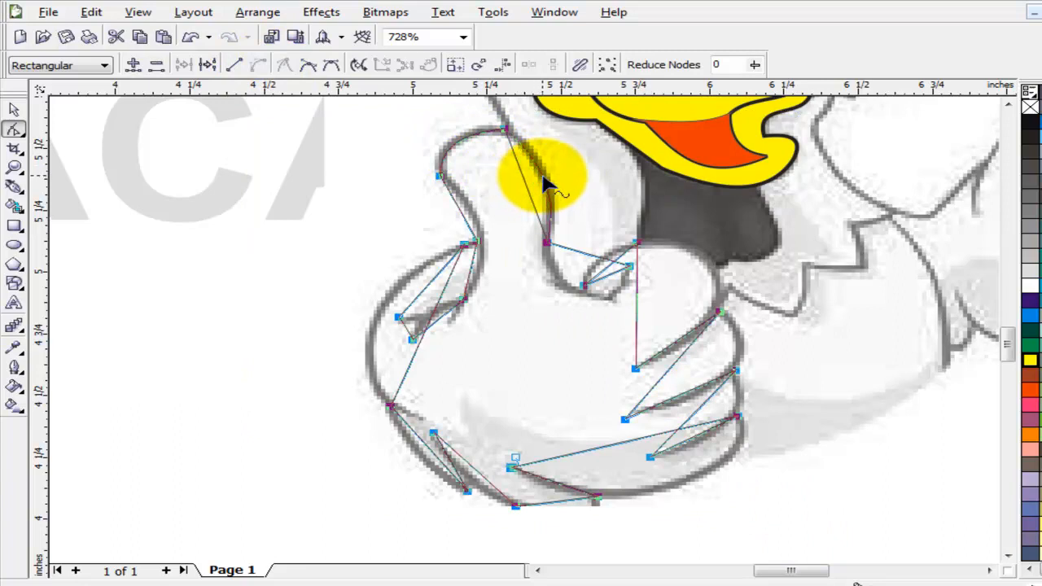
{"action": "left_click_drag", "start_coordinate": [543, 177], "coordinate": [546, 179]}
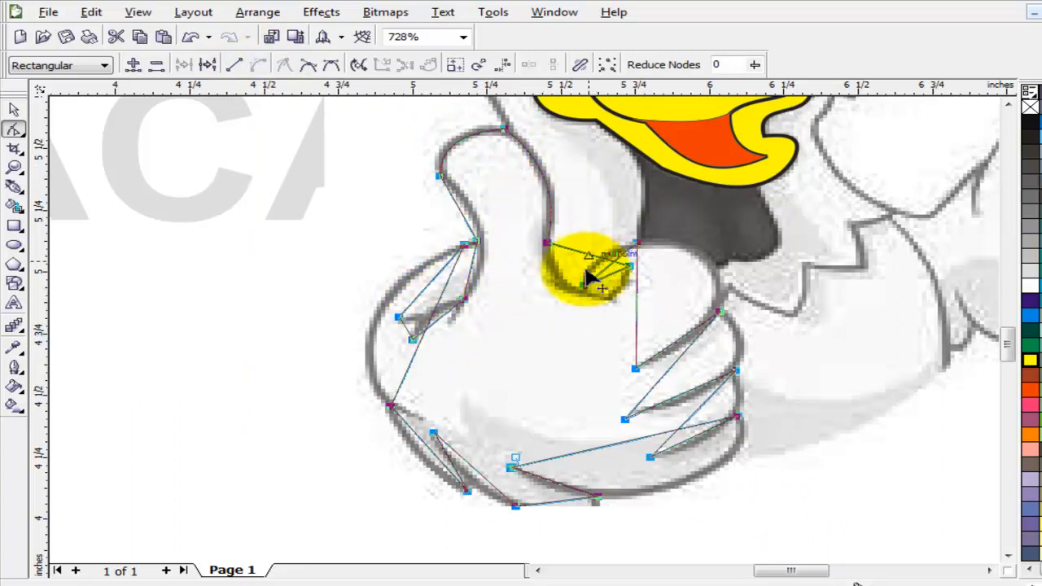
{"action": "left_click_drag", "start_coordinate": [586, 277], "coordinate": [610, 329]}
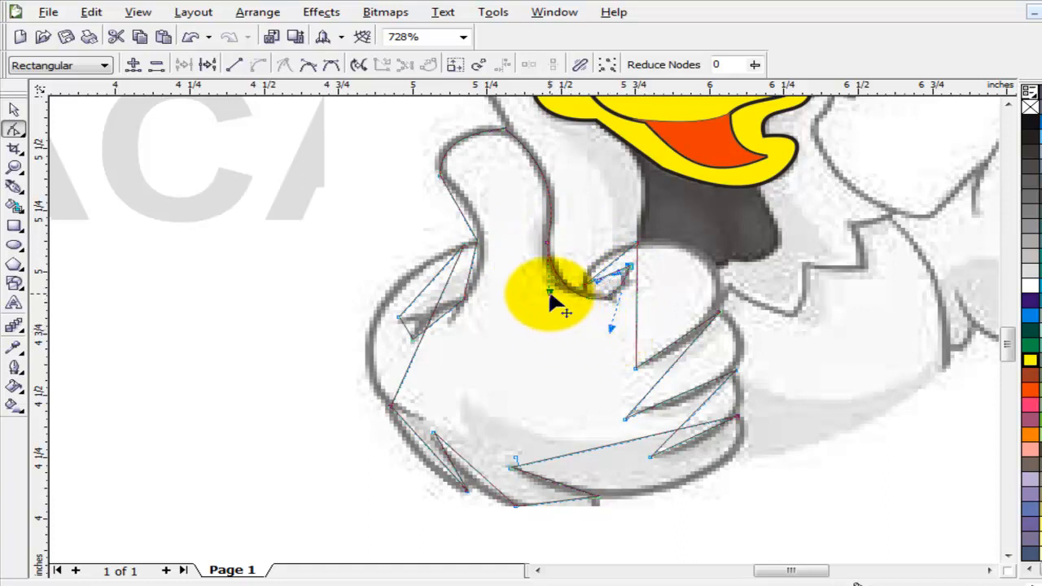
{"action": "left_click_drag", "start_coordinate": [537, 293], "coordinate": [535, 293]}
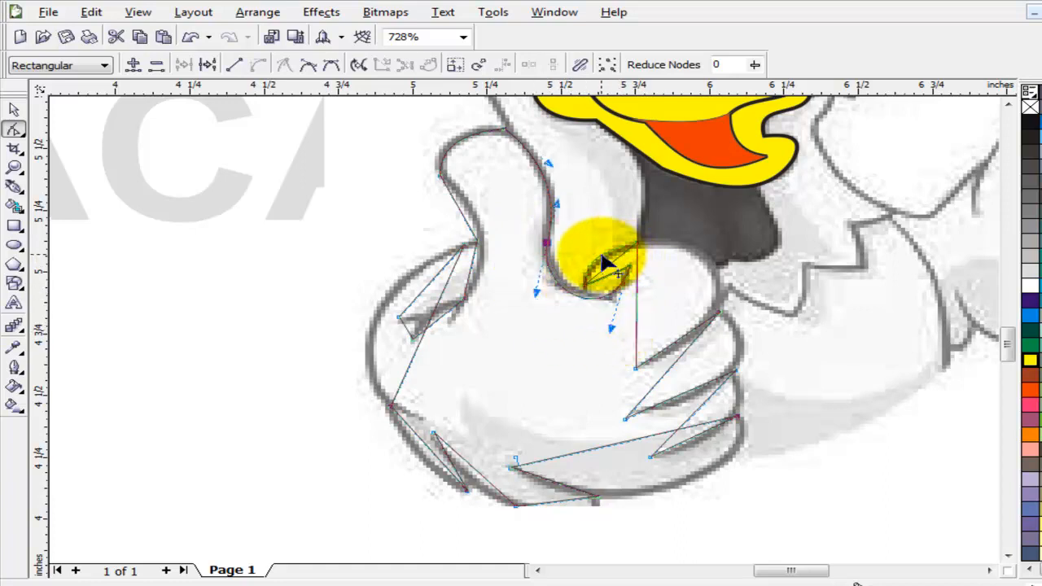
- Bend the curled fingers' outlines and creases to follow the sketch, and undo the last adjustment
{"action": "left_click_drag", "start_coordinate": [607, 262], "coordinate": [757, 304]}
{"action": "left_click", "coordinate": [636, 367]}
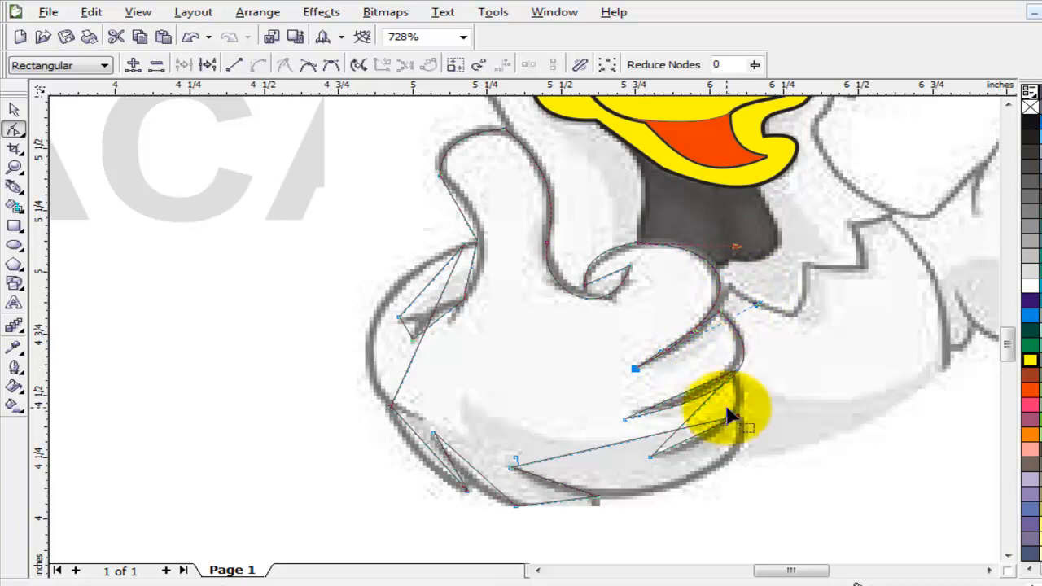
{"action": "mouse_move", "coordinate": [630, 497]}
{"action": "left_mouse_down"}
{"action": "mouse_move", "coordinate": [608, 442]}
{"action": "mouse_move", "coordinate": [672, 481]}
{"action": "mouse_move", "coordinate": [649, 495]}
{"action": "mouse_move", "coordinate": [689, 474]}
{"action": "mouse_move", "coordinate": [720, 433]}
{"action": "mouse_move", "coordinate": [705, 488]}
{"action": "mouse_move", "coordinate": [753, 477]}
{"action": "left_mouse_up"}
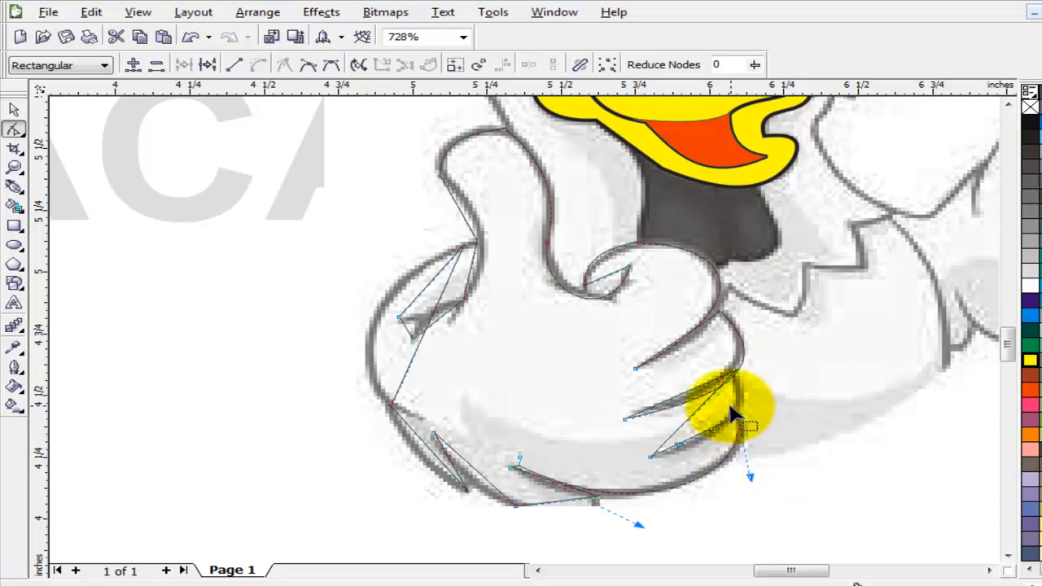
{"action": "mouse_move", "coordinate": [703, 408]}
{"action": "left_mouse_down"}
{"action": "mouse_move", "coordinate": [733, 426]}
{"action": "mouse_move", "coordinate": [702, 396]}
{"action": "left_mouse_up"}
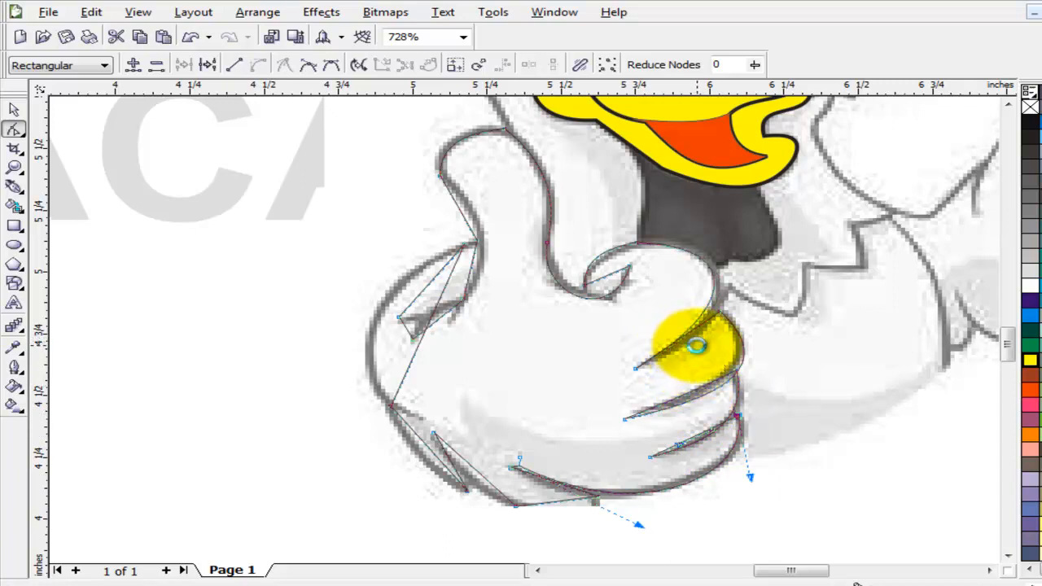
{"action": "key", "text": "ctrl+z"}
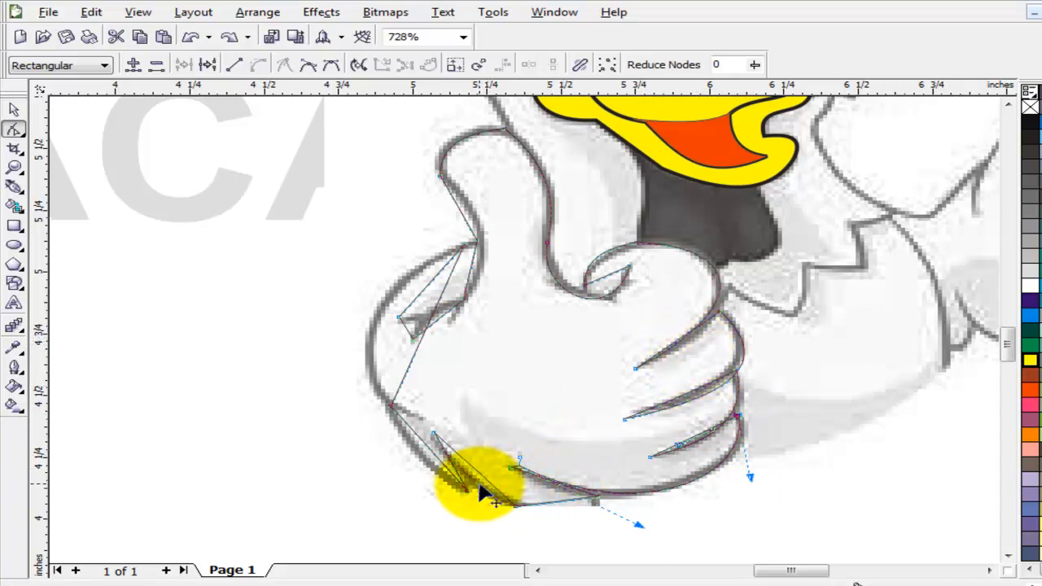
- Curve the lower wrist edge, the wrist folds and the back of the hand along the sketched outline
{"action": "left_click_drag", "start_coordinate": [480, 486], "coordinate": [568, 510]}
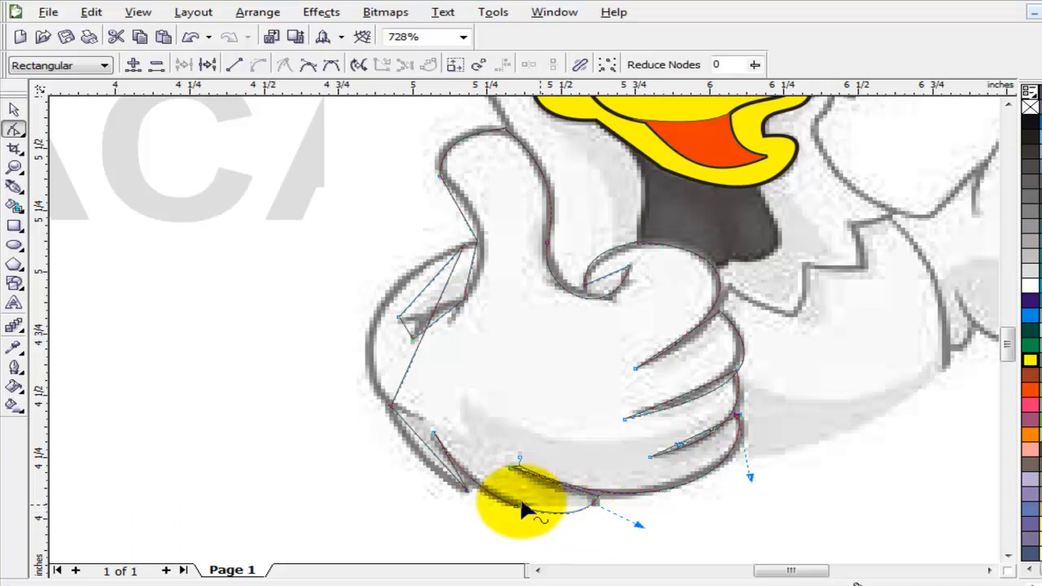
{"action": "left_click", "coordinate": [436, 456]}
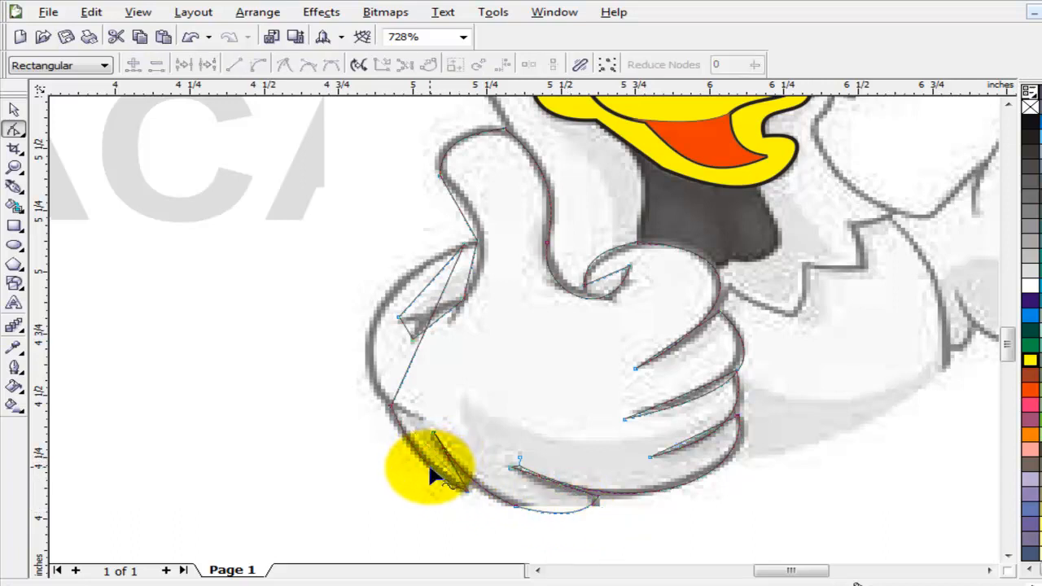
{"action": "left_click_drag", "start_coordinate": [417, 358], "coordinate": [376, 340]}
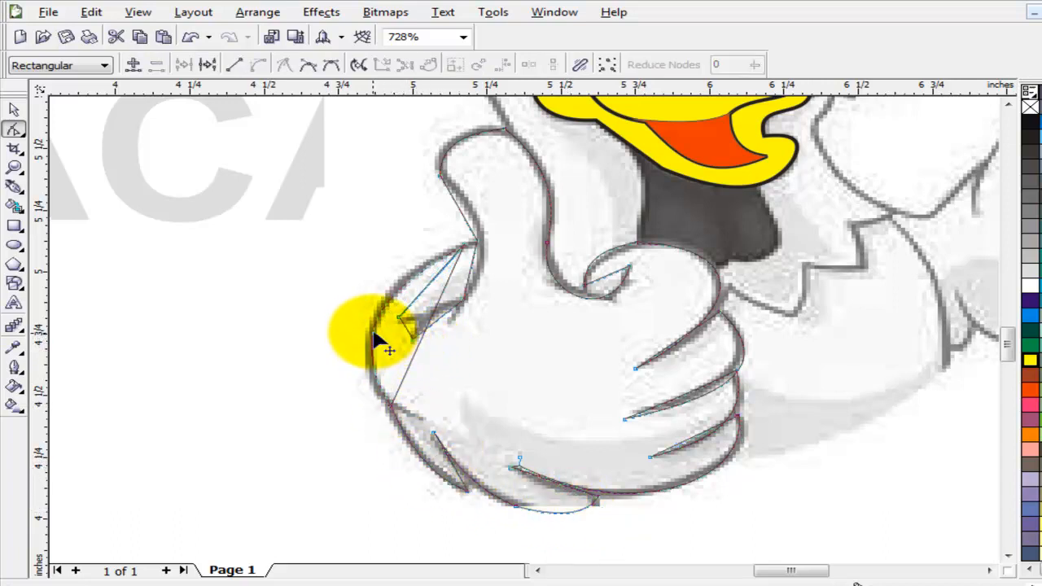
{"action": "left_click_drag", "start_coordinate": [450, 317], "coordinate": [459, 274]}
- Refine the hand path's curves where the back of the hand meets the base of the thumb
{"action": "key", "text": "z"}
{"action": "left_click_drag", "start_coordinate": [406, 223], "coordinate": [626, 255]}
{"action": "left_click", "coordinate": [14, 129]}
{"action": "scroll", "coordinate": [599, 253], "scroll_direction": "down", "scroll_amount": 1}
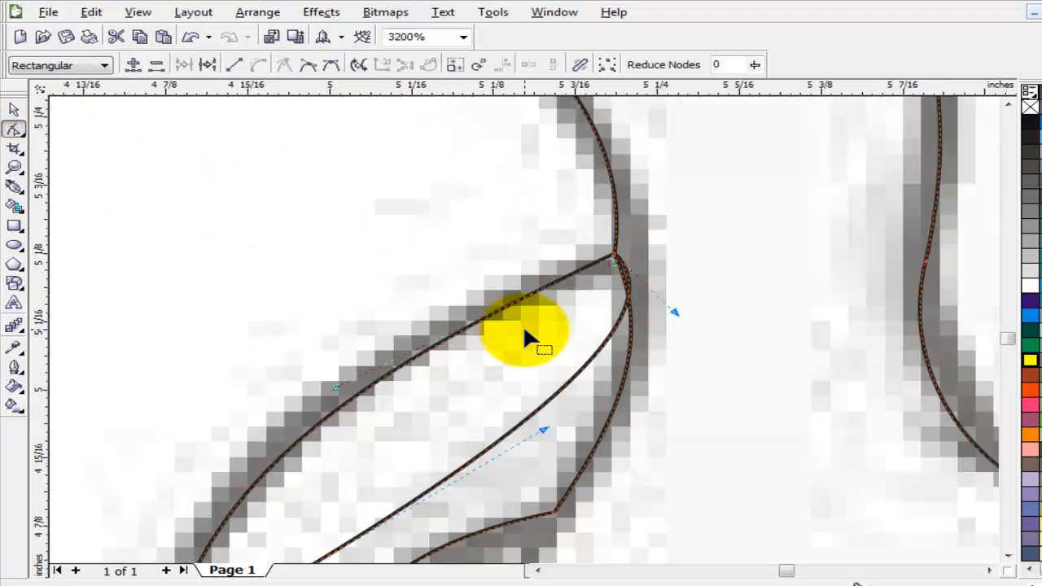
{"action": "scroll", "coordinate": [523, 324], "scroll_direction": "down", "scroll_amount": 1}
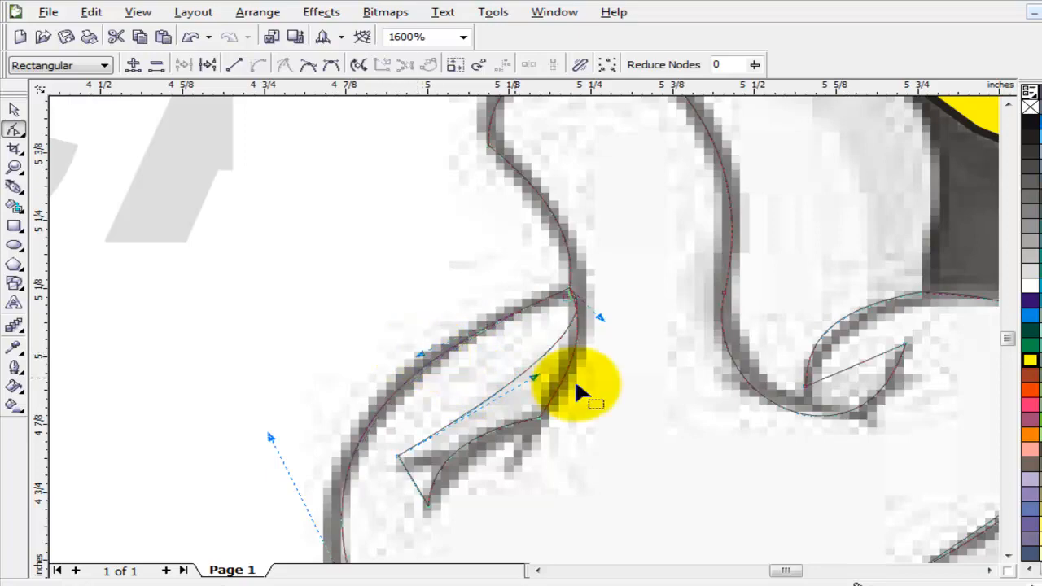
{"action": "scroll", "coordinate": [538, 330], "scroll_direction": "down", "scroll_amount": 2}
- Use Smart Fill to create filled shapes from the palm, finger and thumb areas of the front hand
{"action": "left_click", "coordinate": [14, 109]}
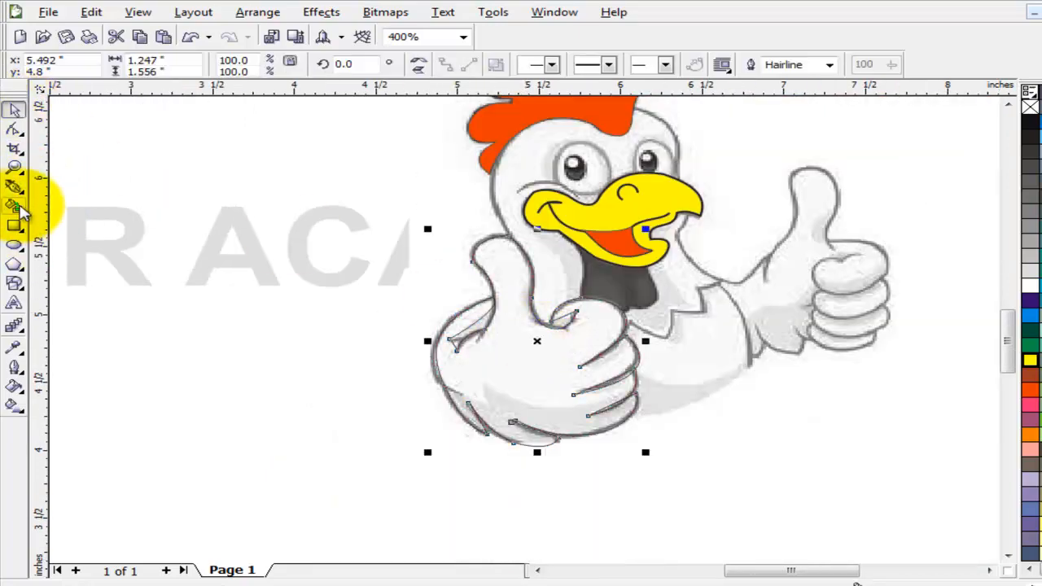
{"action": "left_click", "coordinate": [14, 206]}
{"action": "left_click", "coordinate": [516, 361]}
{"action": "left_click", "coordinate": [506, 259]}
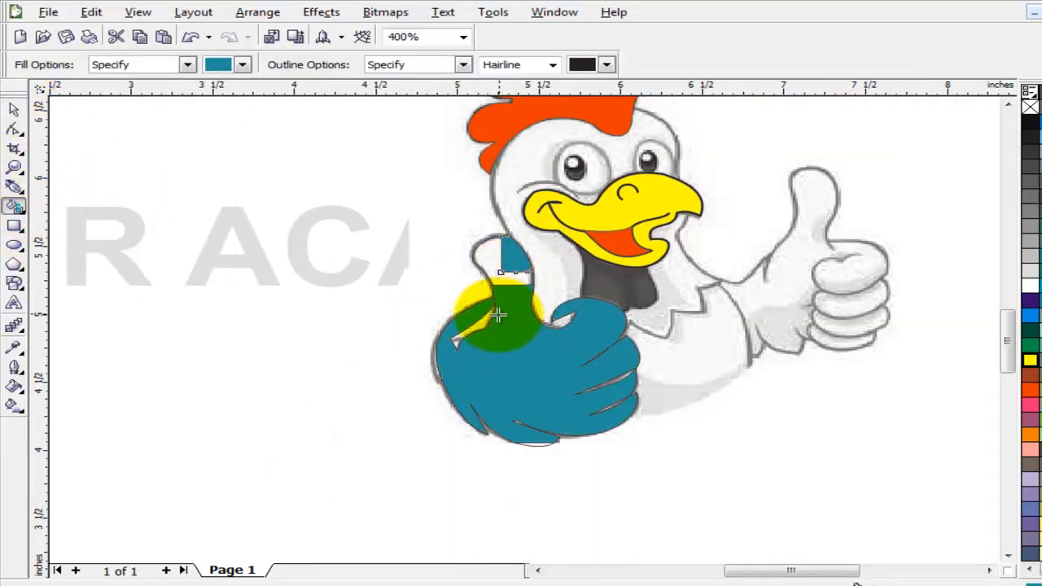
{"action": "left_click", "coordinate": [480, 254]}
- Weld the filled hand pieces into one shape and fill it with a light peach skin colour
{"action": "left_click", "coordinate": [13, 109]}
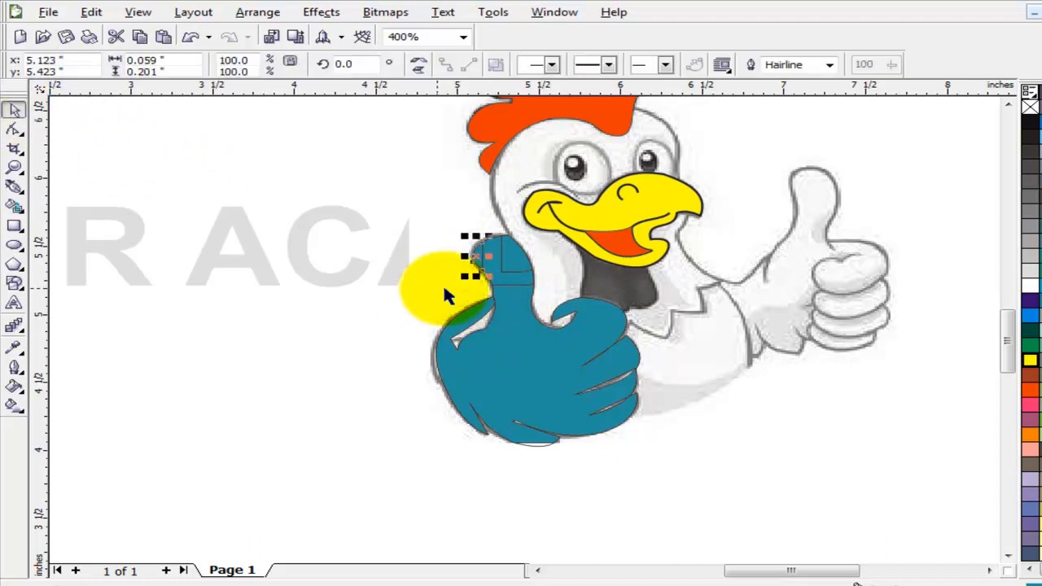
{"action": "left_click", "coordinate": [497, 269]}
{"action": "left_click", "coordinate": [535, 352]}
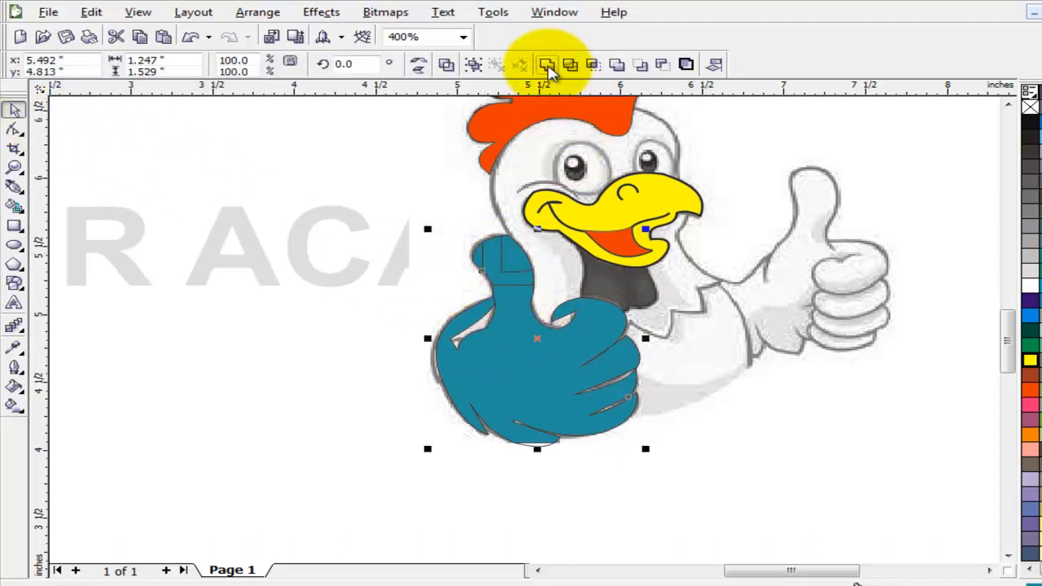
{"action": "left_click", "coordinate": [1024, 261]}
{"action": "left_click", "coordinate": [335, 439]}
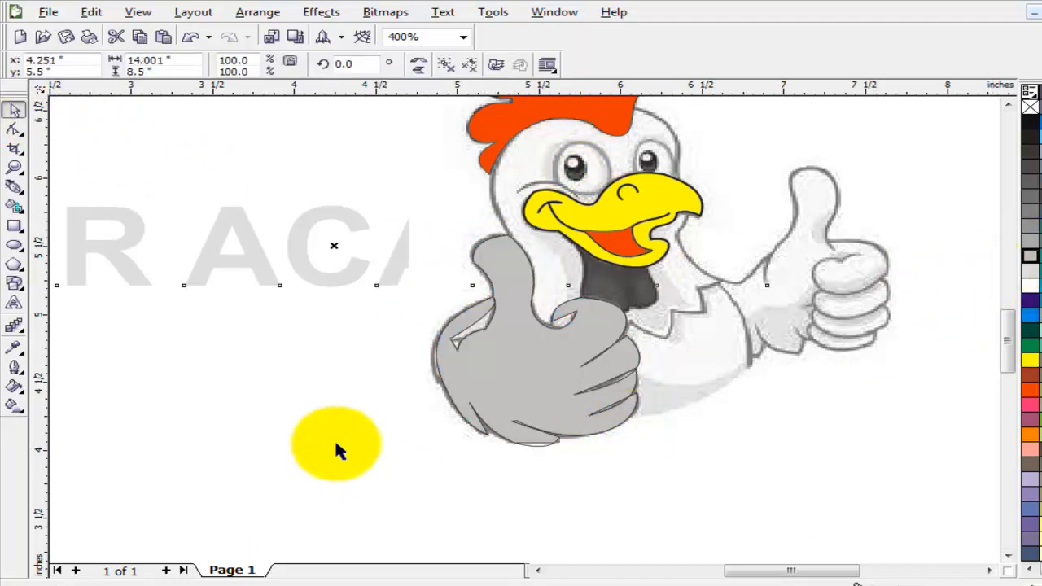
{"action": "left_click", "coordinate": [563, 367]}
{"action": "left_click", "coordinate": [1038, 273]}
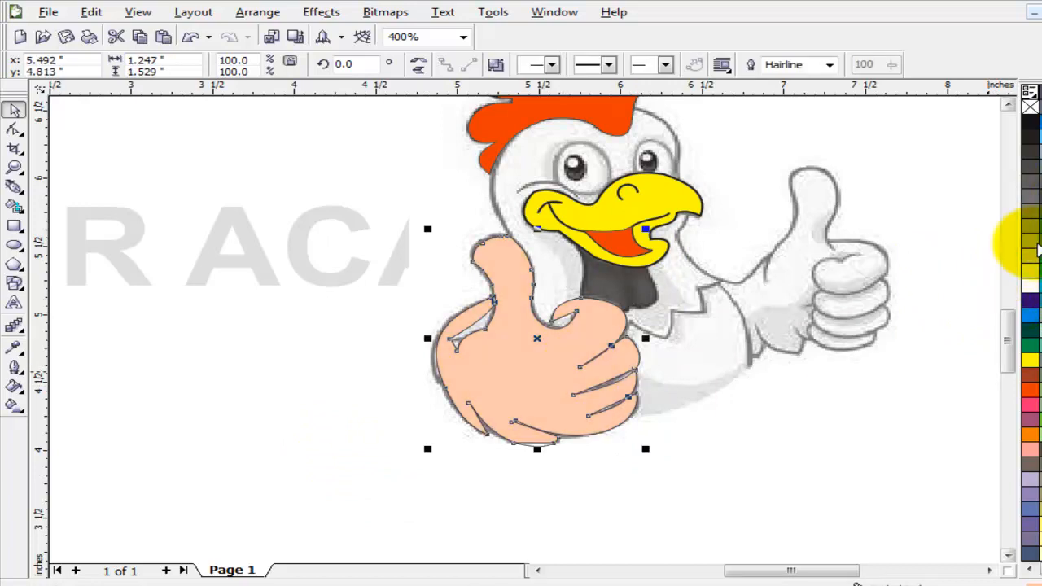
- Reshape the thumb tip by bending its upper outline and adjusting the curve handles to follow the sketched rounded edge
{"action": "scroll", "coordinate": [737, 332], "scroll_direction": "down", "scroll_amount": 1}
{"action": "key", "text": "z"}
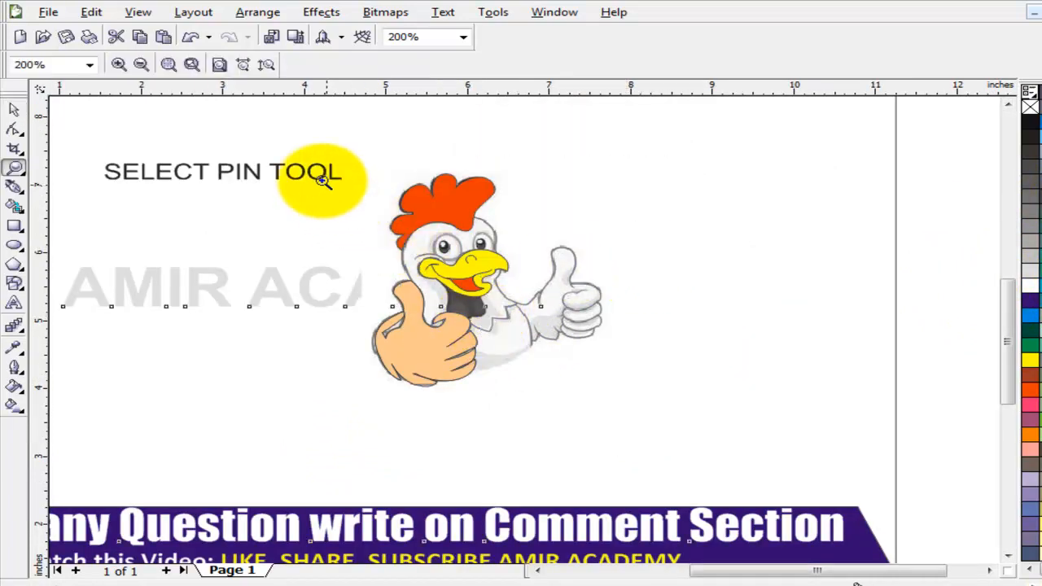
{"action": "left_click_drag", "start_coordinate": [321, 179], "coordinate": [770, 433]}
{"action": "left_click", "coordinate": [15, 109]}
{"action": "key", "text": "z"}
{"action": "left_click_drag", "start_coordinate": [275, 284], "coordinate": [424, 373]}
{"action": "left_click", "coordinate": [17, 130]}
{"action": "left_click", "coordinate": [408, 292]}
{"action": "left_click_drag", "start_coordinate": [452, 197], "coordinate": [389, 236]}
{"action": "left_click", "coordinate": [390, 232]}
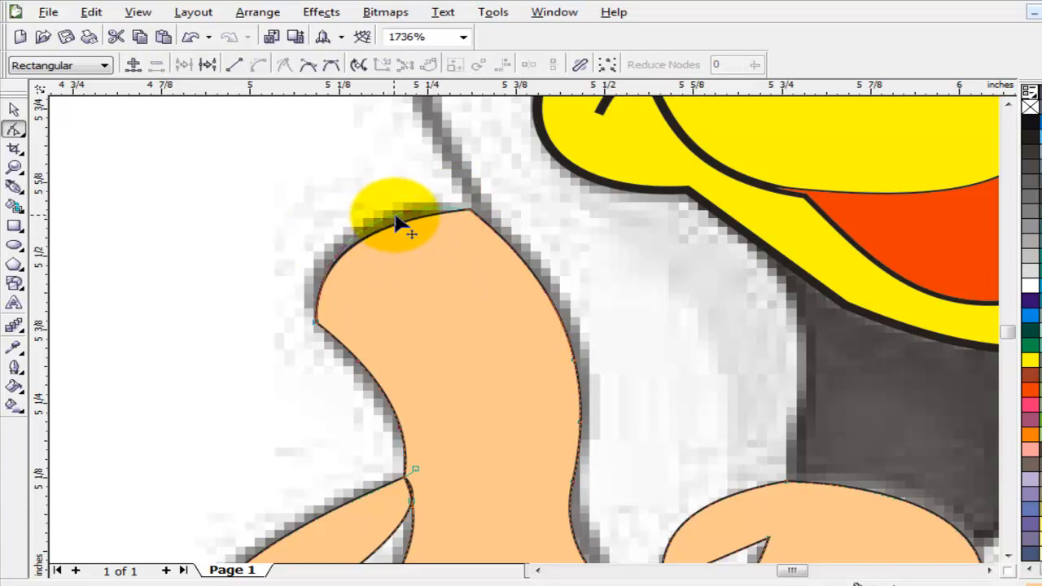
{"action": "left_click_drag", "start_coordinate": [396, 209], "coordinate": [352, 281]}
{"action": "left_click_drag", "start_coordinate": [321, 223], "coordinate": [284, 221]}
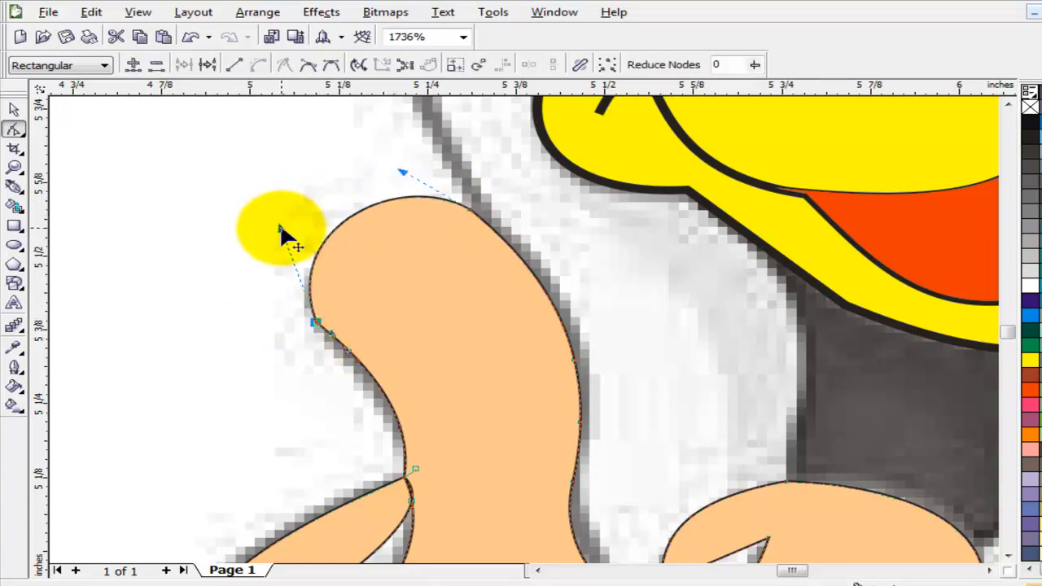
{"action": "left_click_drag", "start_coordinate": [402, 172], "coordinate": [376, 175]}
{"action": "key", "text": "F3"}
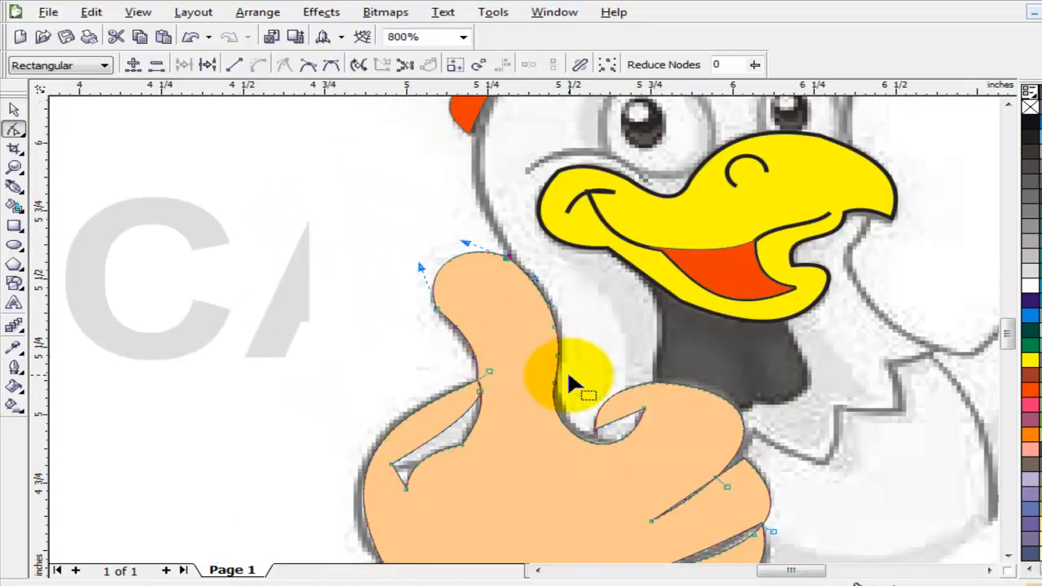
{"action": "scroll", "coordinate": [497, 406], "scroll_direction": "down", "scroll_amount": 1}
{"action": "scroll", "coordinate": [537, 334], "scroll_direction": "up", "scroll_amount": 1}
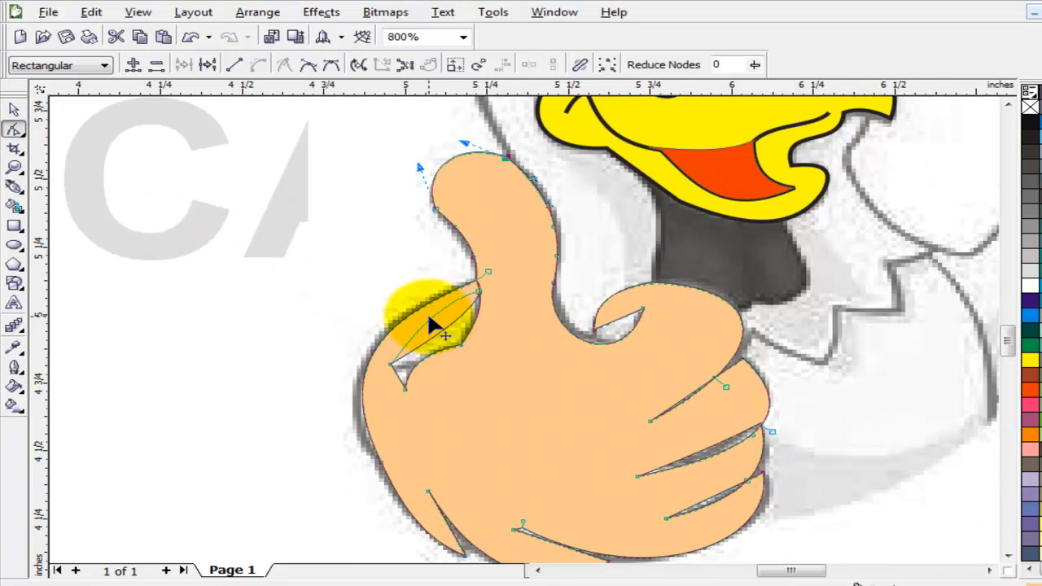
- Bend the upper edge of the gap at the thumb's base toward the sketched crease and try adjusting its lower corner
{"action": "left_click_drag", "start_coordinate": [428, 316], "coordinate": [419, 314]}
{"action": "left_click_drag", "start_coordinate": [393, 372], "coordinate": [386, 384]}
{"action": "key", "text": "ctrl+z"}
{"action": "key", "text": "ctrl+z"}
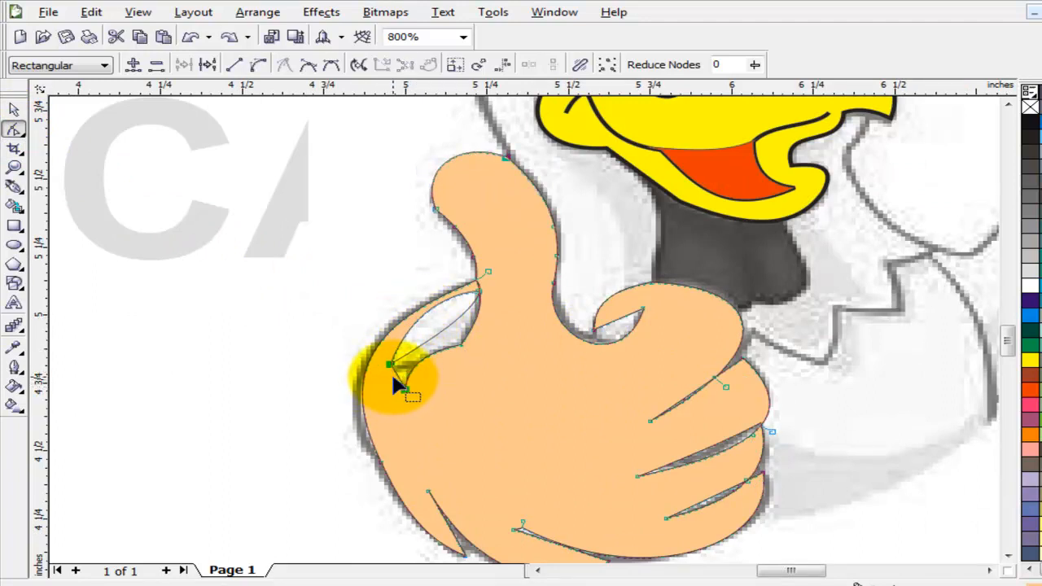
{"action": "left_click", "coordinate": [229, 37]}
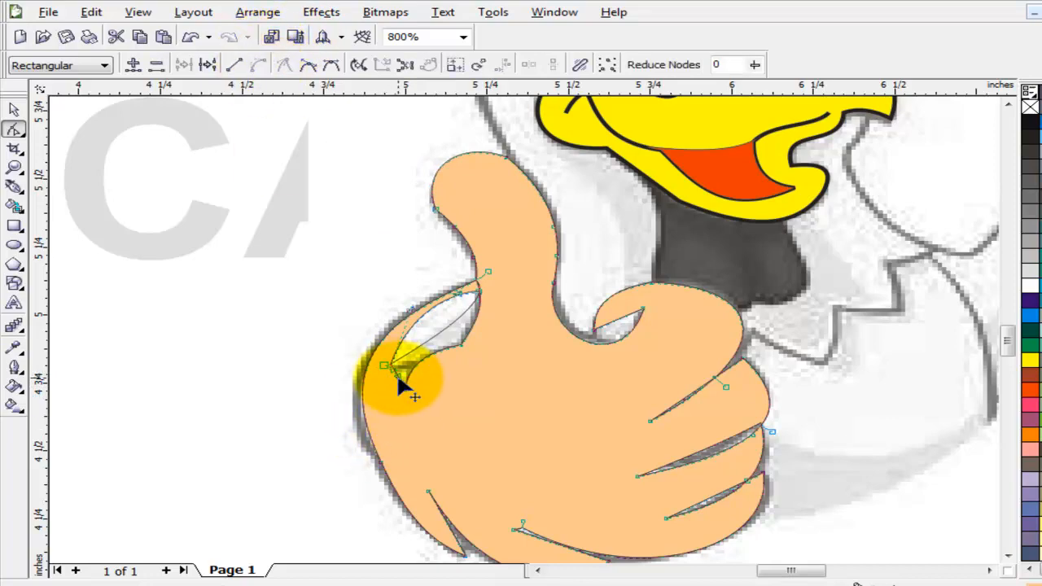
{"action": "scroll", "coordinate": [465, 423], "scroll_direction": "down", "scroll_amount": 1}
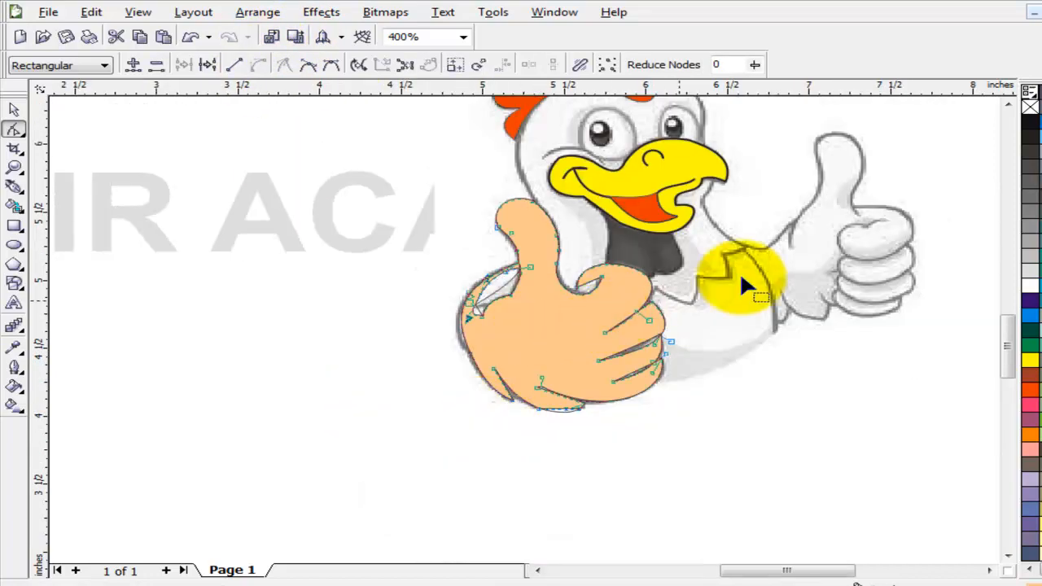
{"action": "scroll", "coordinate": [739, 272], "scroll_direction": "up", "scroll_amount": 1}
{"action": "scroll", "coordinate": [570, 310], "scroll_direction": "down", "scroll_amount": 1}
{"action": "left_click", "coordinate": [13, 110]}
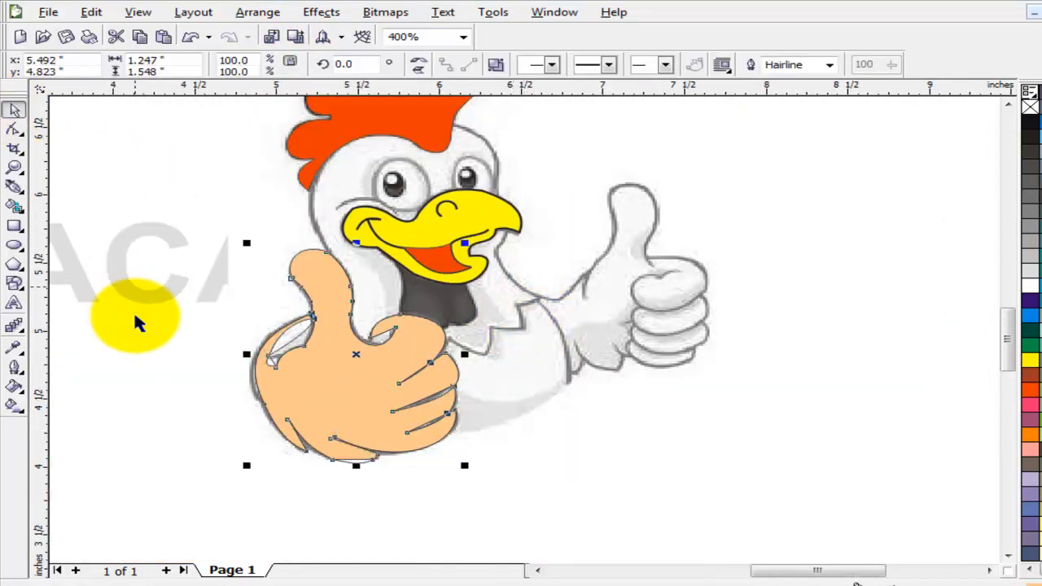
{"action": "left_click_drag", "start_coordinate": [379, 375], "coordinate": [198, 399]}
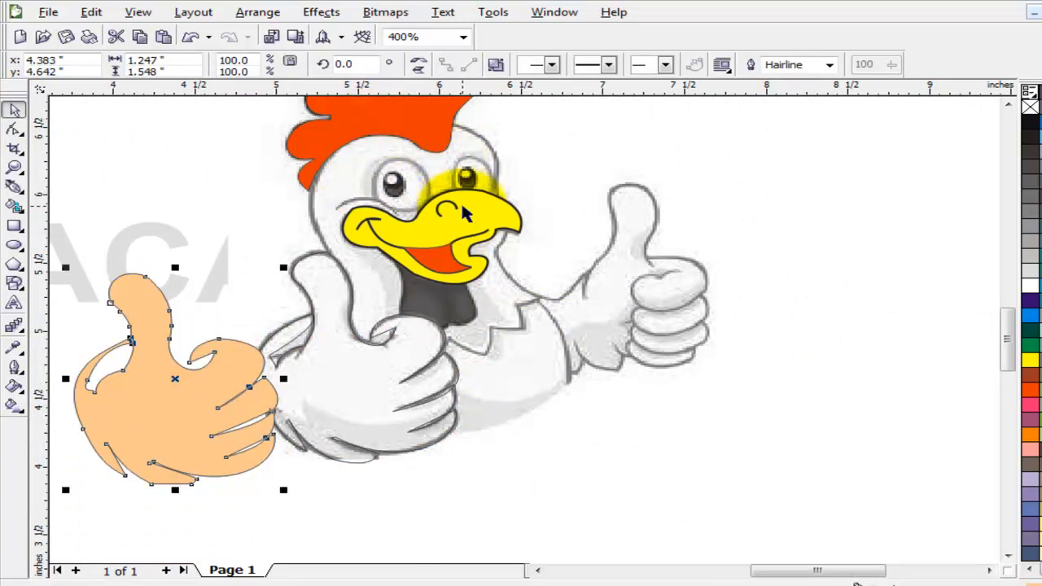
{"action": "left_click", "coordinate": [465, 214]}
{"action": "left_click_drag", "start_coordinate": [595, 156], "coordinate": [303, 314]}
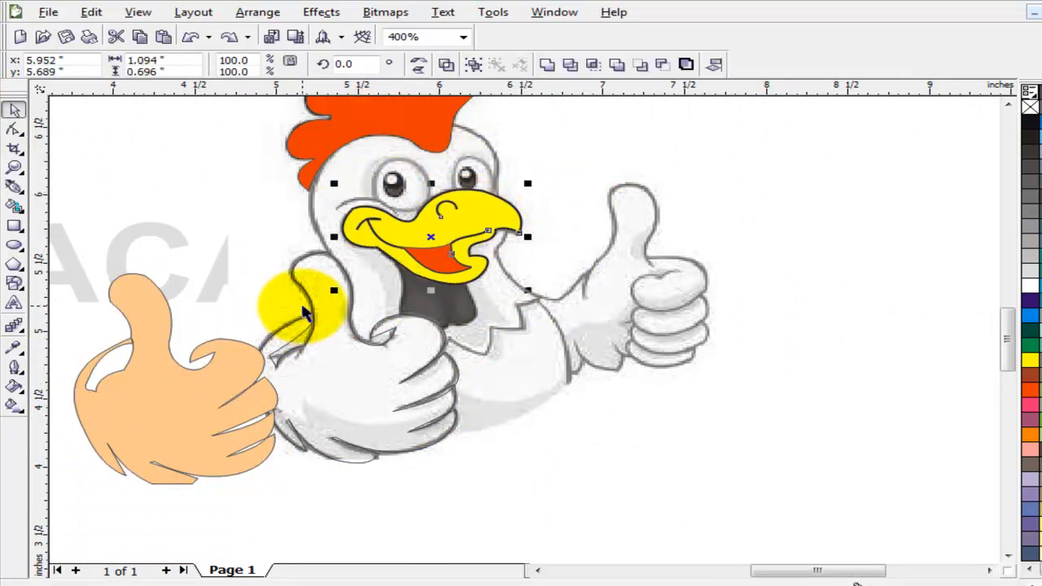
{"action": "key", "text": "ctrl+z"}
- Move the coloured comb, beak and front hand together off to the left of the rooster sketch
{"action": "left_click_drag", "start_coordinate": [565, 144], "coordinate": [231, 487]}
{"action": "left_click", "coordinate": [1008, 104]}
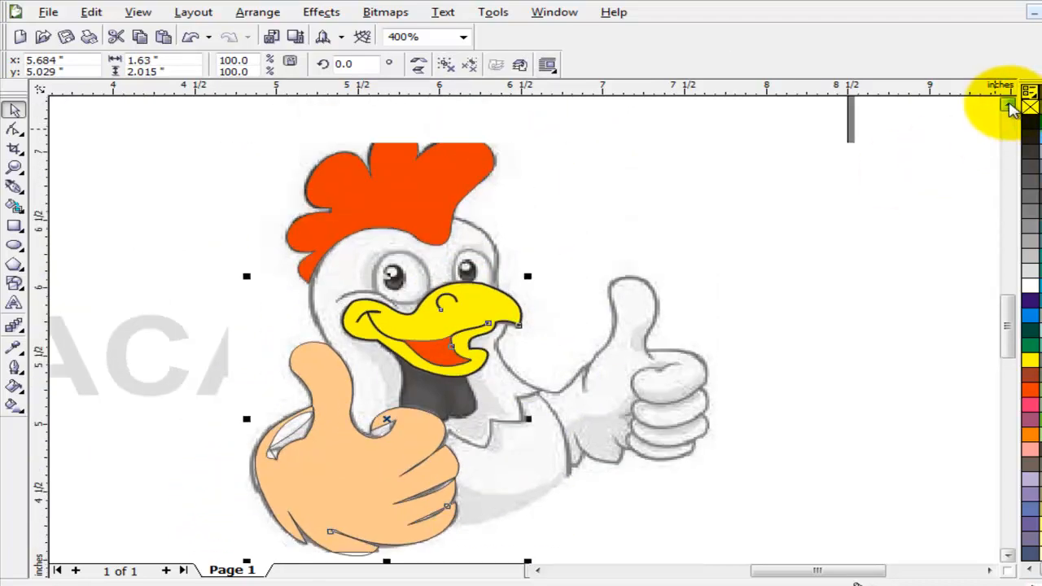
{"action": "left_click", "coordinate": [416, 196], "text": "shift"}
{"action": "left_click_drag", "start_coordinate": [416, 196], "coordinate": [139, 196]}
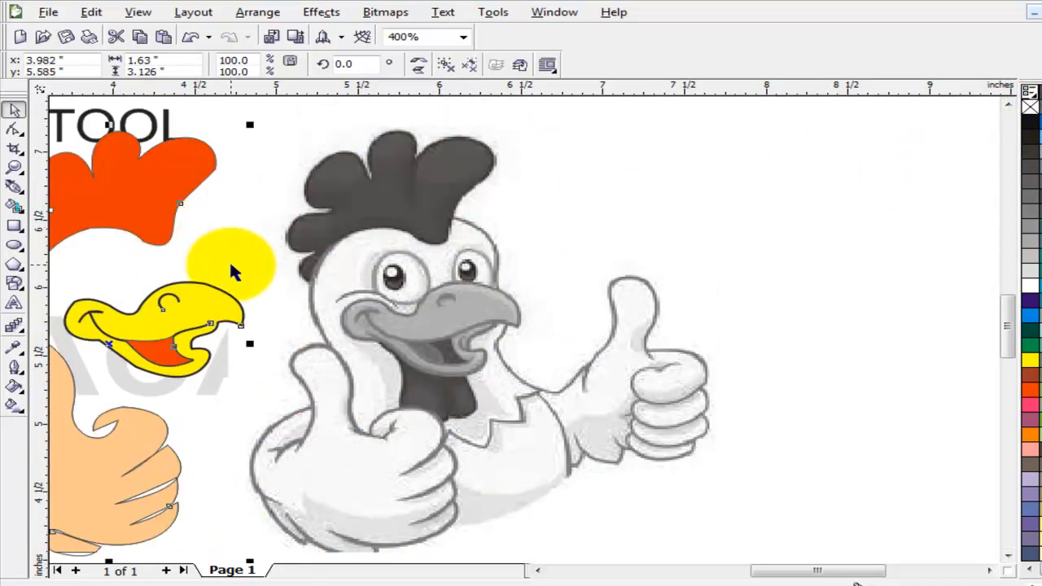
- Start a straight-segment Pen path at the comb's base, running down the head beside the far eye and neck to the raised arm
{"action": "left_click", "coordinate": [14, 186]}
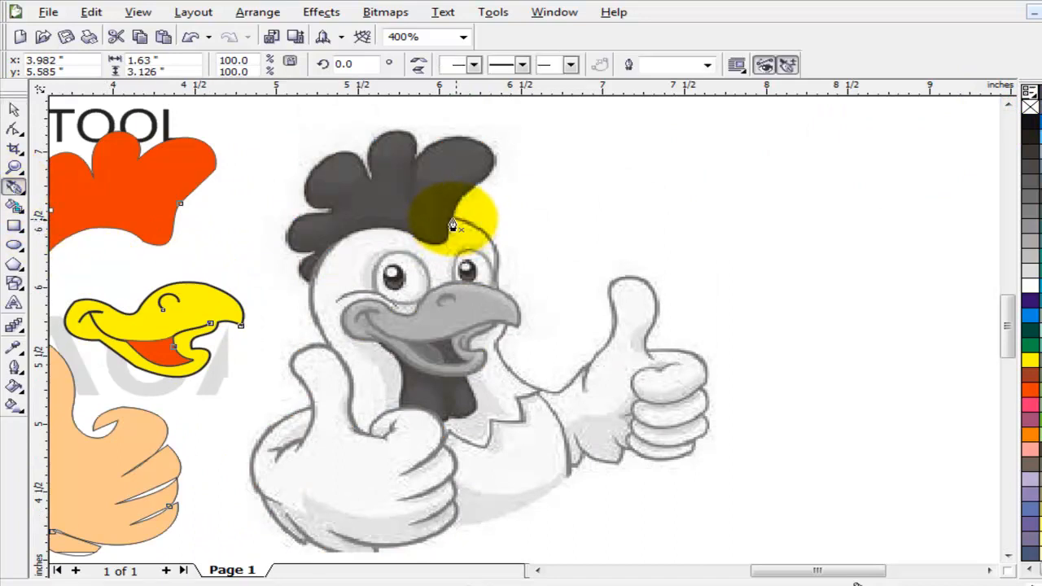
{"action": "mouse_move", "coordinate": [454, 219]}
{"action": "left_mouse_down"}
{"action": "mouse_move", "coordinate": [503, 267]}
{"action": "mouse_move", "coordinate": [506, 350]}
{"action": "left_mouse_up"}
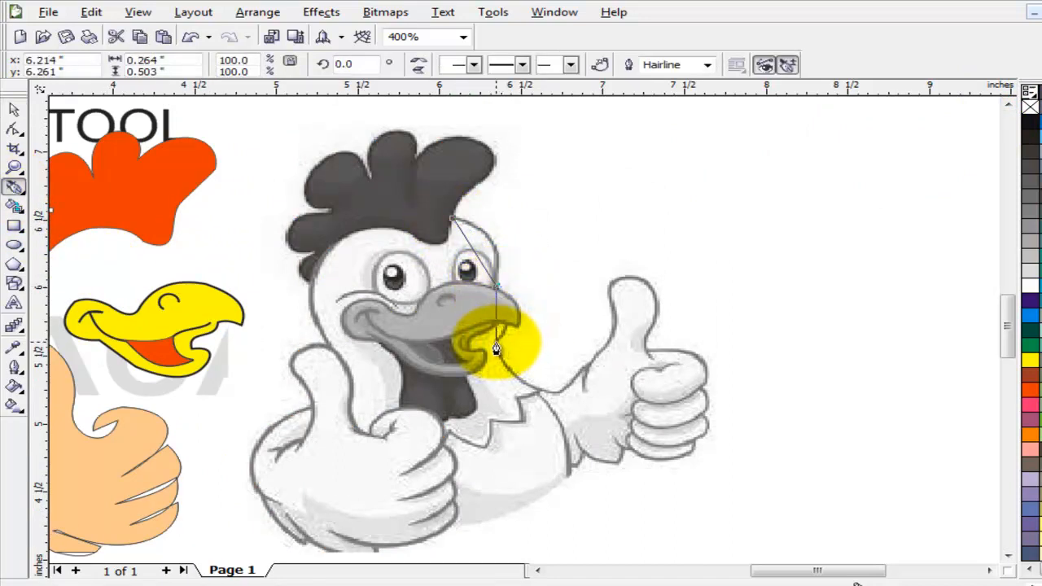
{"action": "left_click", "coordinate": [496, 342]}
{"action": "left_click", "coordinate": [558, 395]}
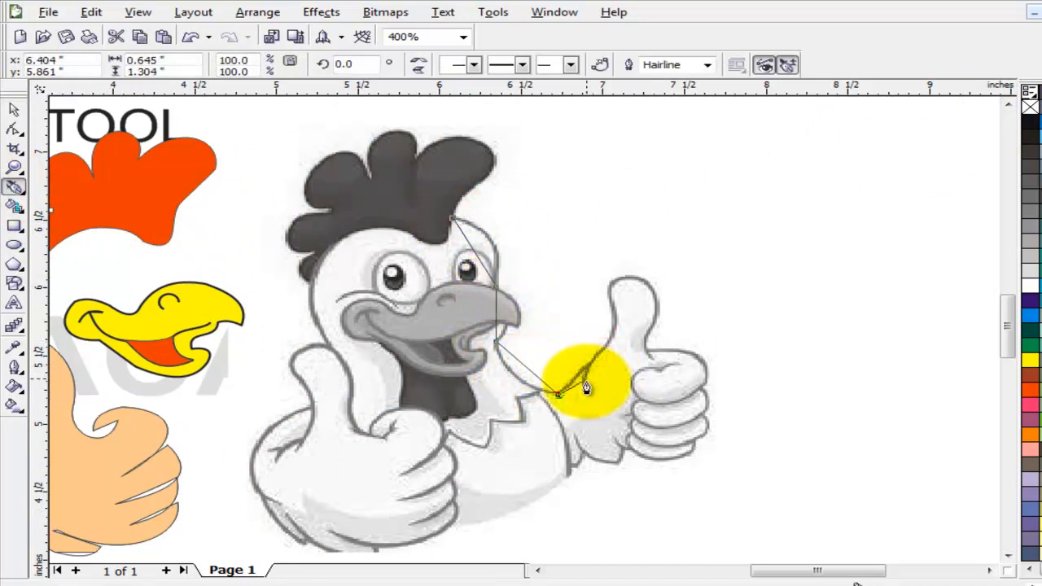
- Continue the straight-segment path up the raised arm, over the far hand's thumb and around its curled fingers
{"action": "left_click_drag", "start_coordinate": [585, 366], "coordinate": [707, 393]}
{"action": "left_click", "coordinate": [609, 300]}
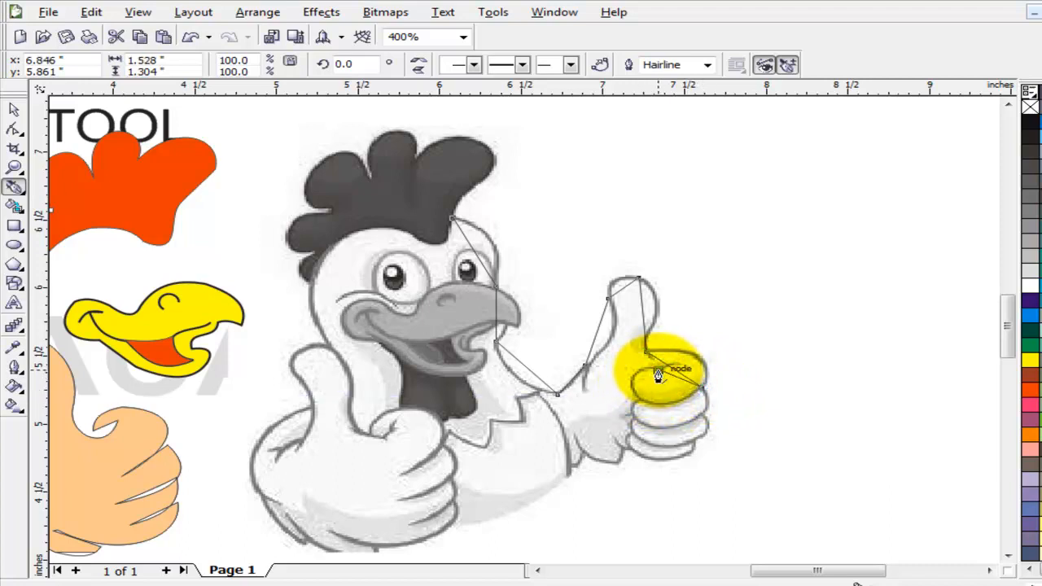
{"action": "left_click", "coordinate": [696, 439]}
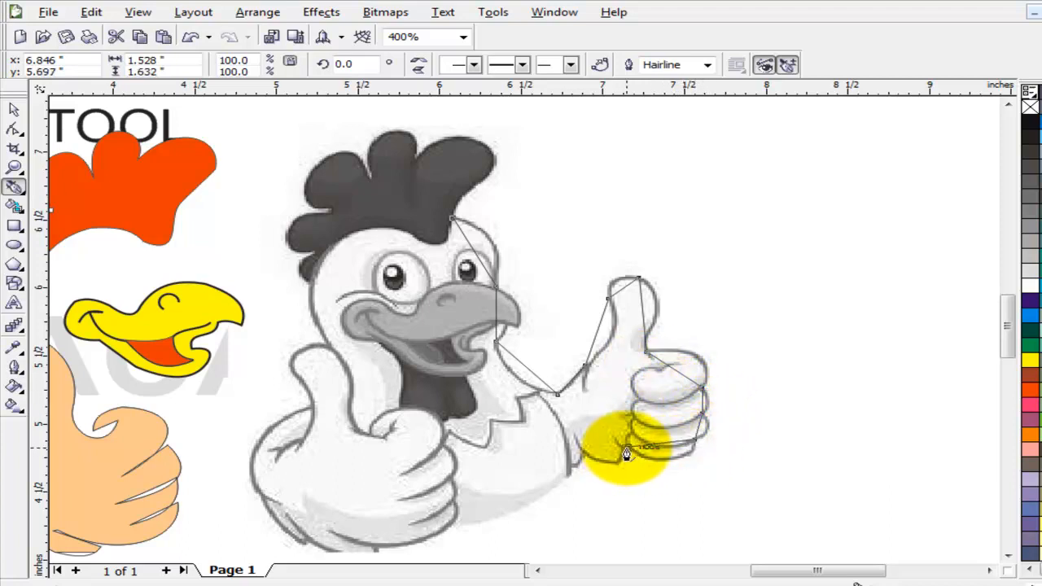
{"action": "left_click", "coordinate": [626, 454]}
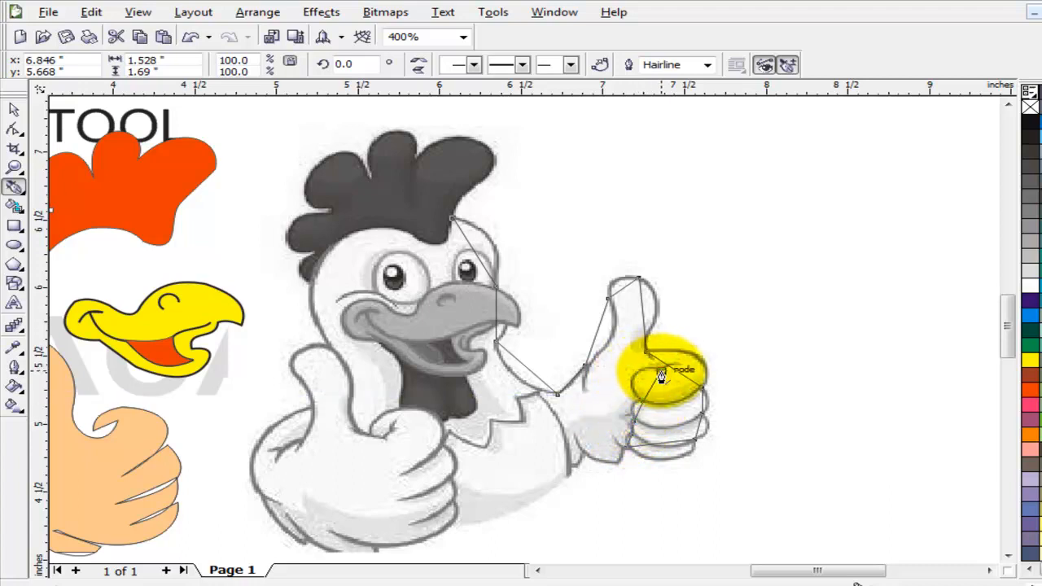
- Convert all segments of the new path to curves and bend the first one along the head outline beside the far eye
{"action": "key", "text": "z"}
{"action": "left_click_drag", "start_coordinate": [358, 186], "coordinate": [779, 504]}
{"action": "left_click", "coordinate": [14, 129]}
{"action": "left_click", "coordinate": [408, 185]}
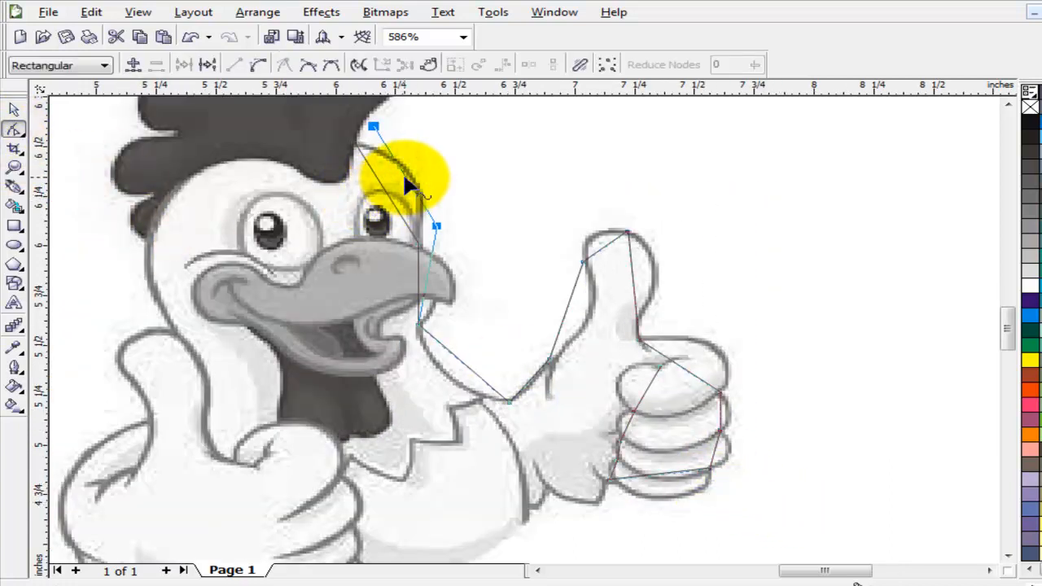
{"action": "left_click_drag", "start_coordinate": [405, 177], "coordinate": [390, 181]}
{"action": "key", "text": "ctrl+z"}
{"action": "left_click_drag", "start_coordinate": [590, 347], "coordinate": [806, 521]}
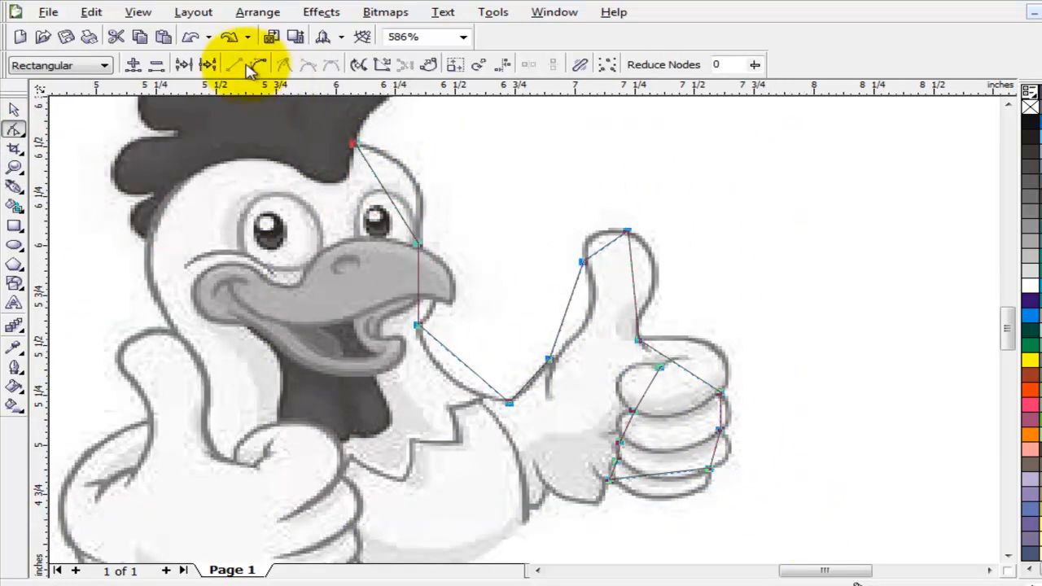
{"action": "left_click", "coordinate": [258, 65]}
{"action": "left_click_drag", "start_coordinate": [394, 205], "coordinate": [430, 214]}
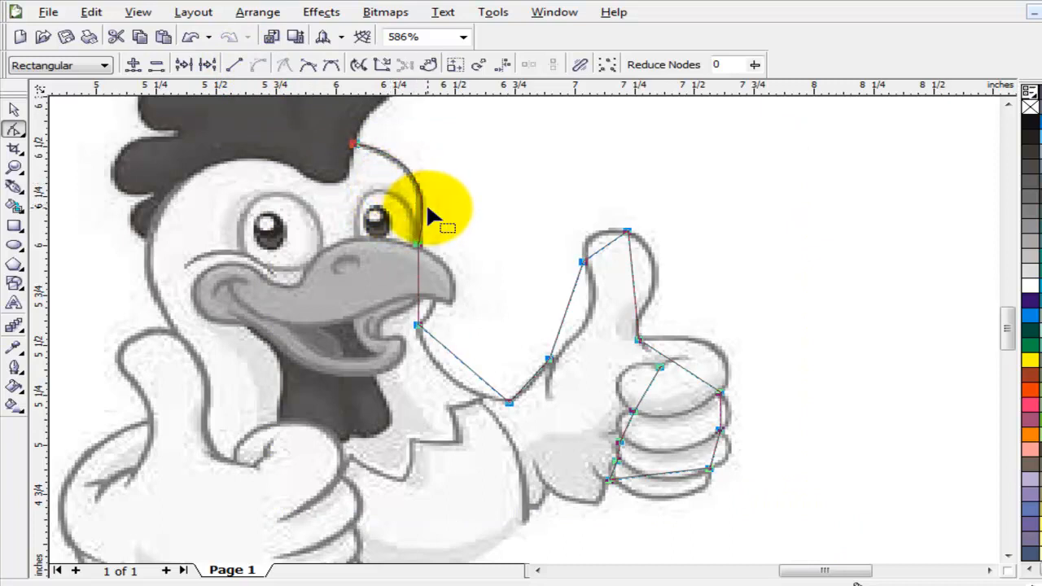
- Place a node under the beak tip and curve the path around the beak's outer edge by adjusting its handles
{"action": "left_click_drag", "start_coordinate": [455, 291], "coordinate": [456, 297]}
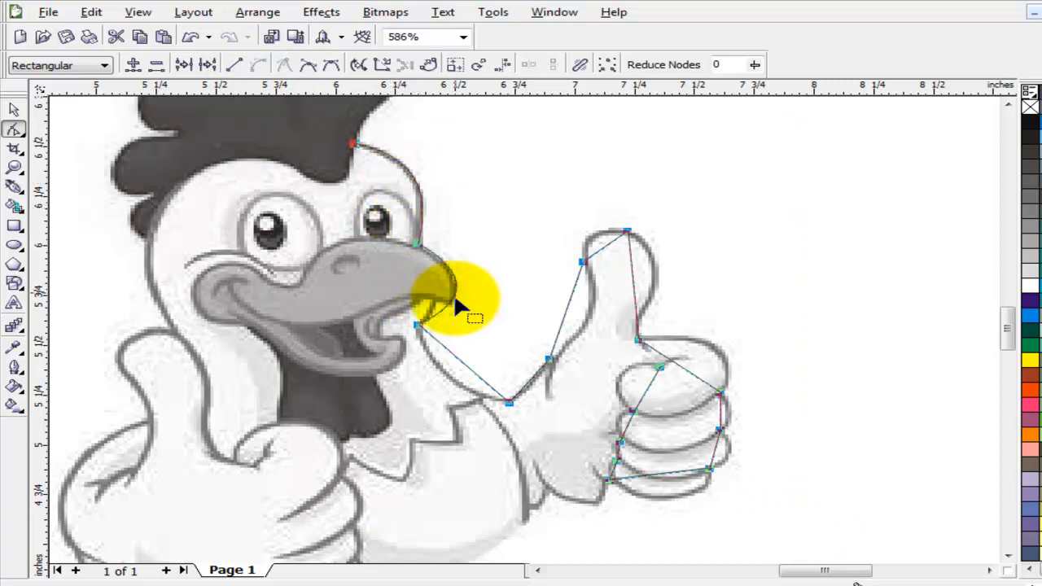
{"action": "scroll", "coordinate": [436, 312], "scroll_direction": "up", "scroll_amount": 1}
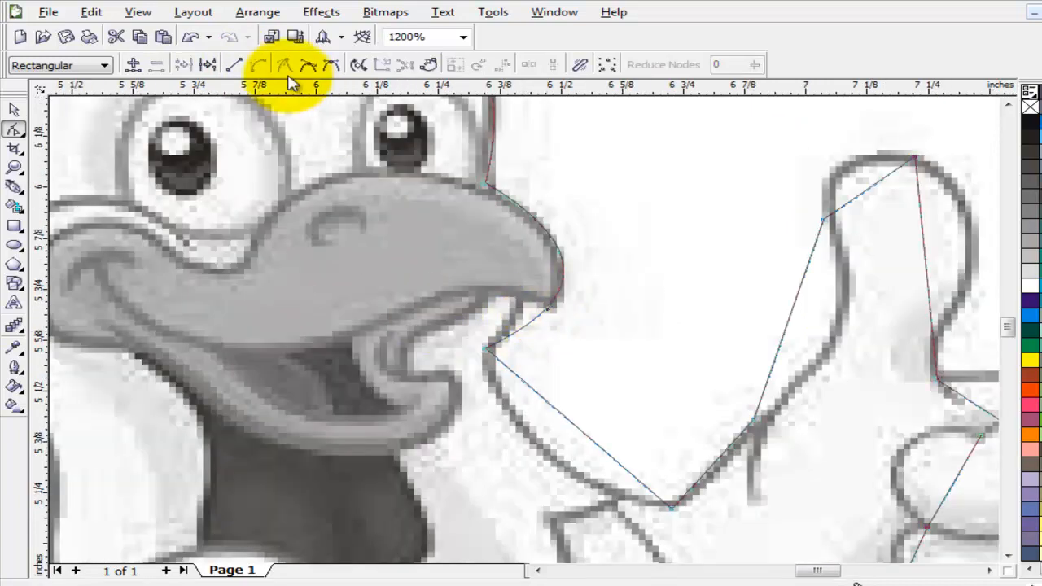
{"action": "left_click", "coordinate": [233, 64]}
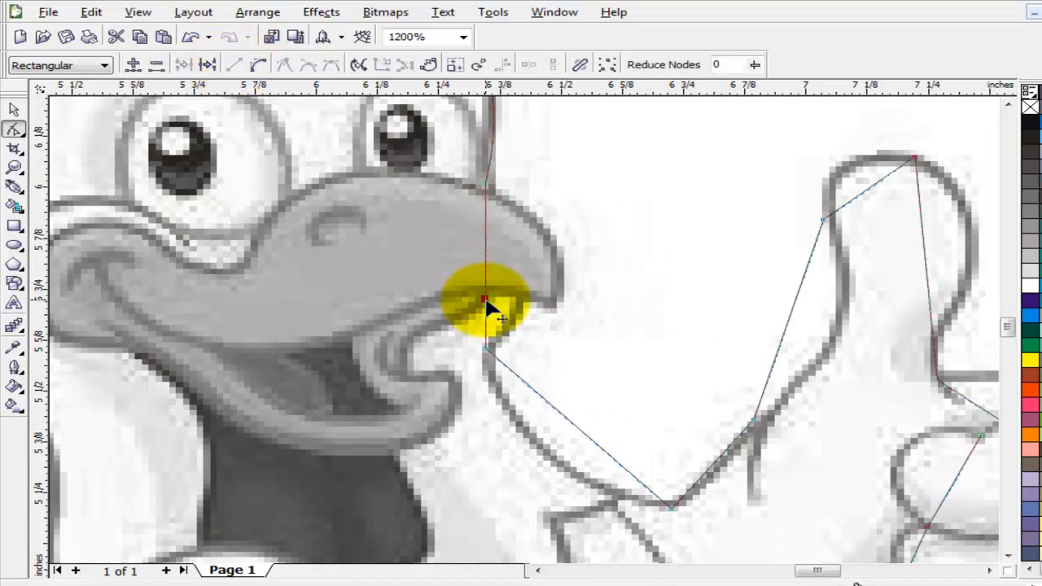
{"action": "left_click_drag", "start_coordinate": [486, 303], "coordinate": [519, 267]}
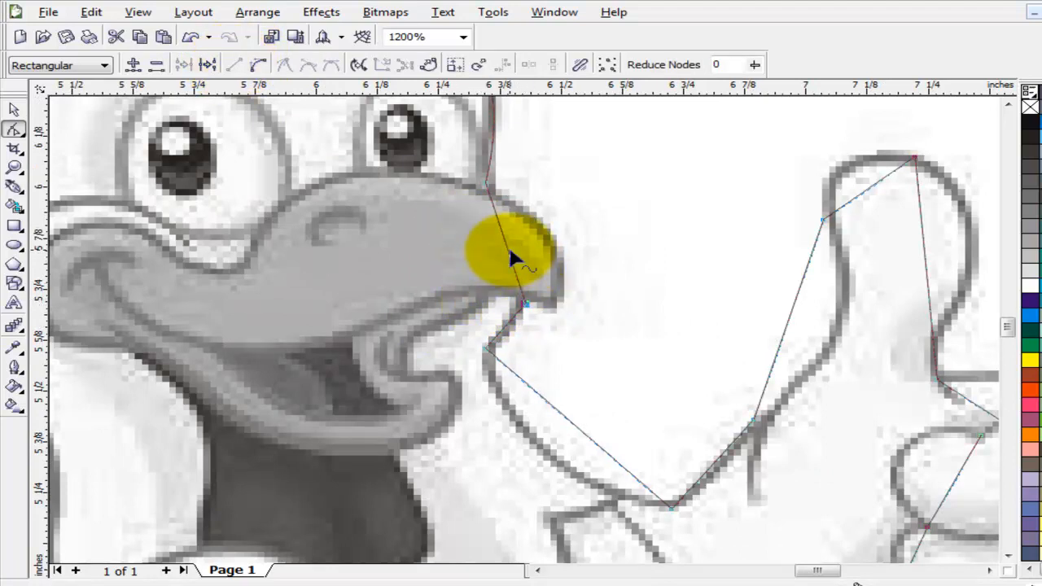
{"action": "left_click", "coordinate": [258, 64]}
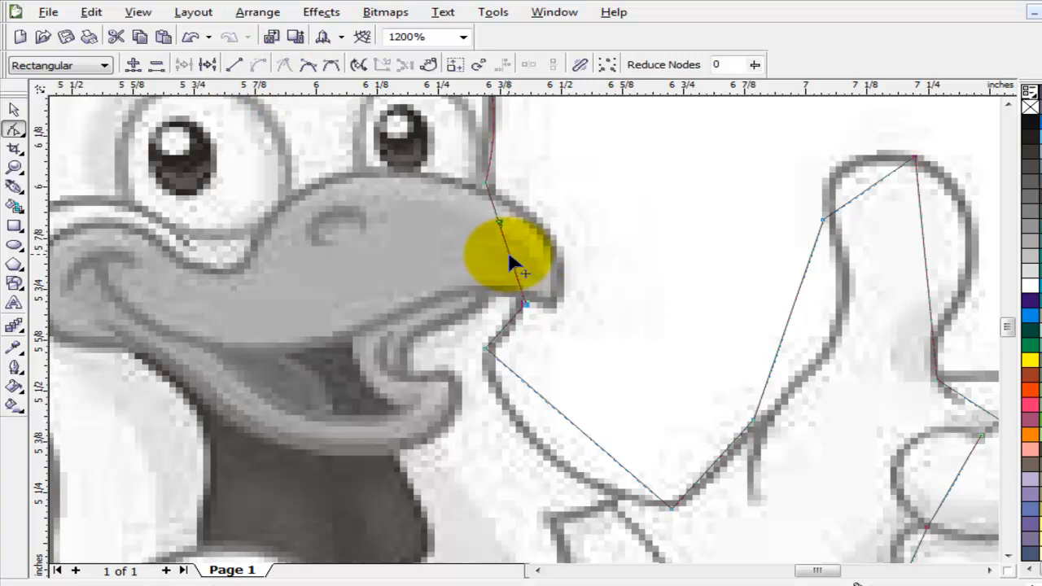
{"action": "left_click_drag", "start_coordinate": [560, 276], "coordinate": [600, 306]}
{"action": "mouse_move", "coordinate": [562, 232]}
{"action": "left_mouse_down"}
{"action": "mouse_move", "coordinate": [569, 236]}
{"action": "mouse_move", "coordinate": [568, 219]}
{"action": "left_mouse_up"}
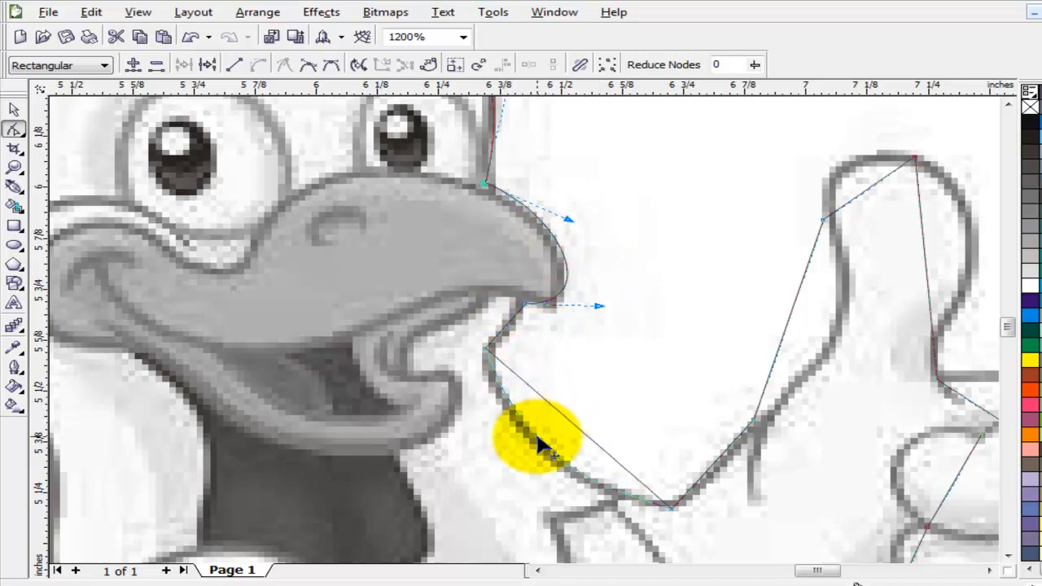
- Curve the neck segment and the short segment under the beak to follow the sketched lines
{"action": "left_click_drag", "start_coordinate": [536, 431], "coordinate": [537, 441]}
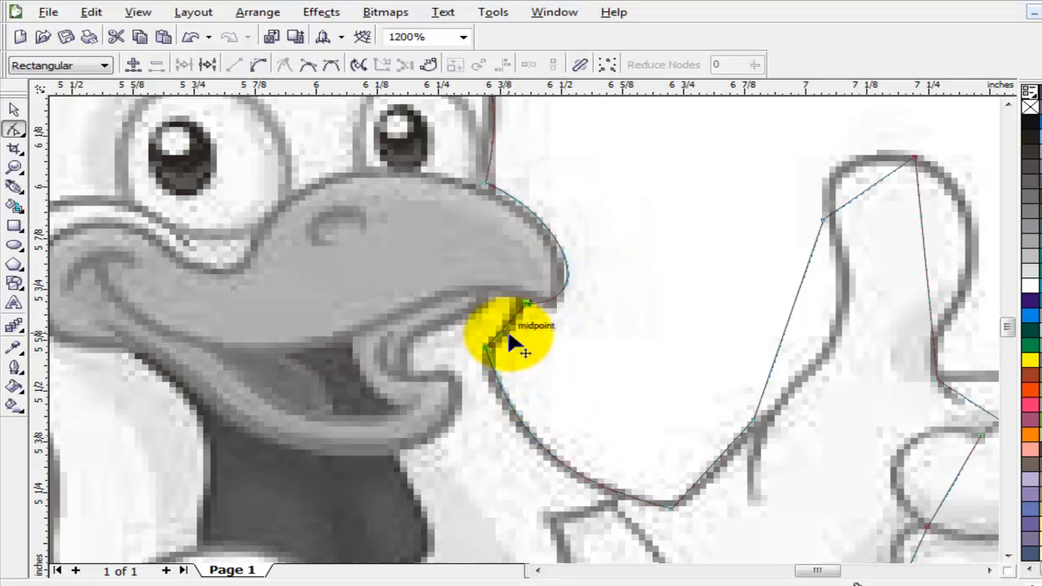
{"action": "left_click", "coordinate": [510, 332]}
{"action": "left_click", "coordinate": [258, 64]}
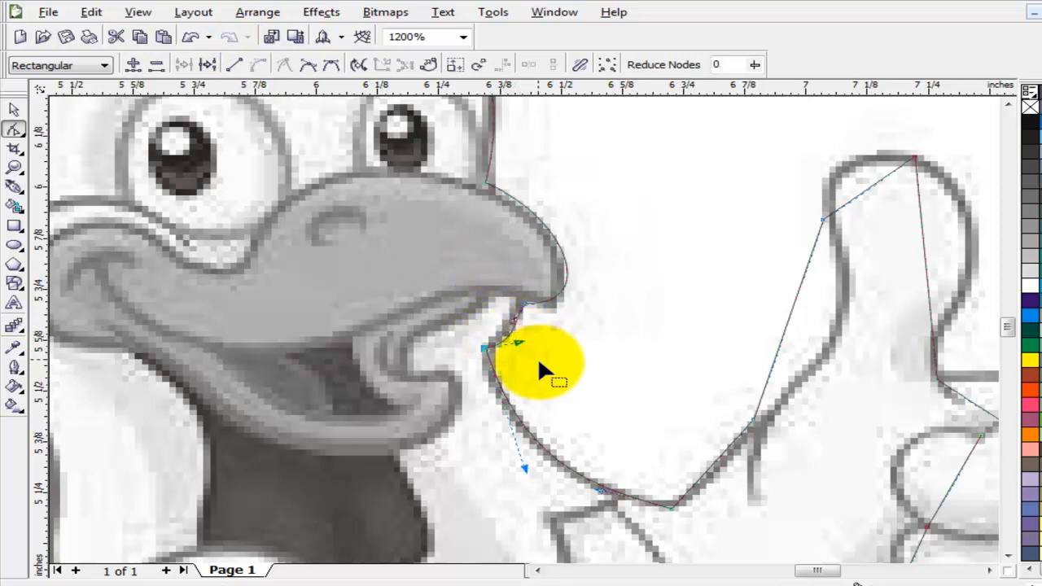
- Shape the path around the far hand's thumb and down its wrist side by bending segments and adjusting the curve handles
{"action": "scroll", "coordinate": [542, 372], "scroll_direction": "down", "scroll_amount": 1}
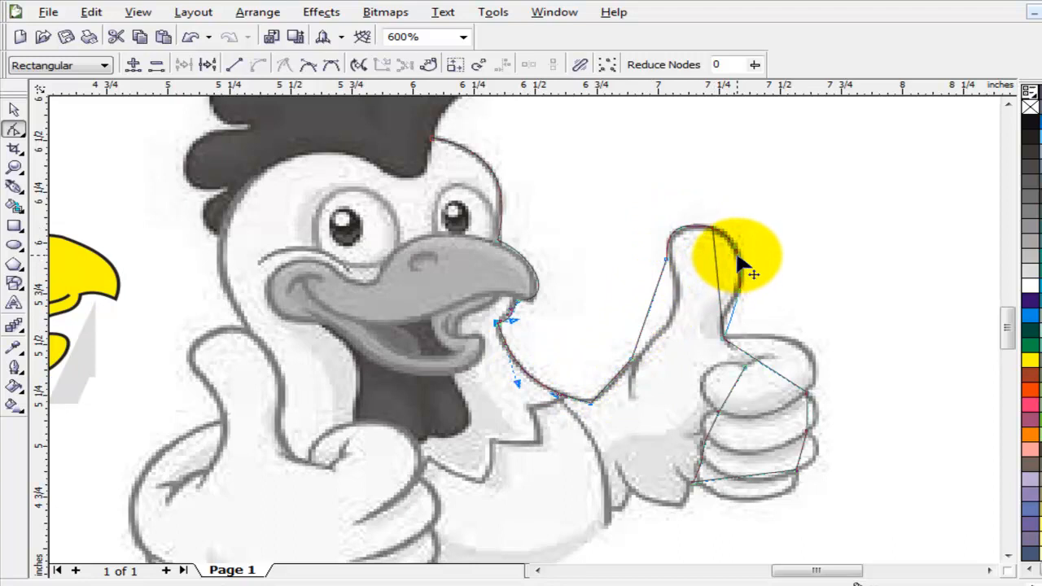
{"action": "left_click_drag", "start_coordinate": [737, 259], "coordinate": [722, 295]}
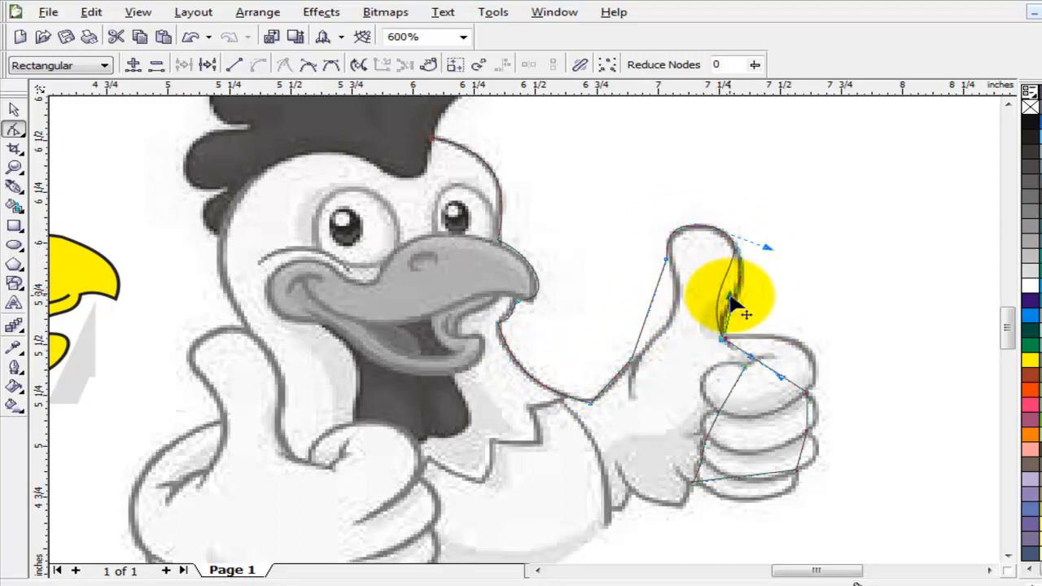
{"action": "scroll", "coordinate": [735, 308], "scroll_direction": "up", "scroll_amount": 1}
{"action": "left_click_drag", "start_coordinate": [540, 336], "coordinate": [517, 346]}
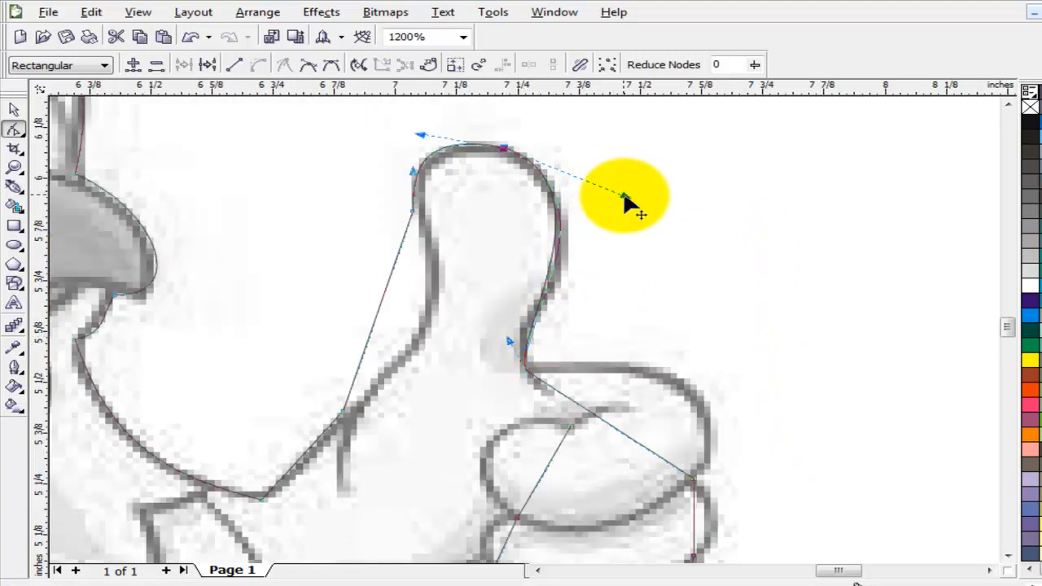
{"action": "left_click_drag", "start_coordinate": [624, 201], "coordinate": [633, 200]}
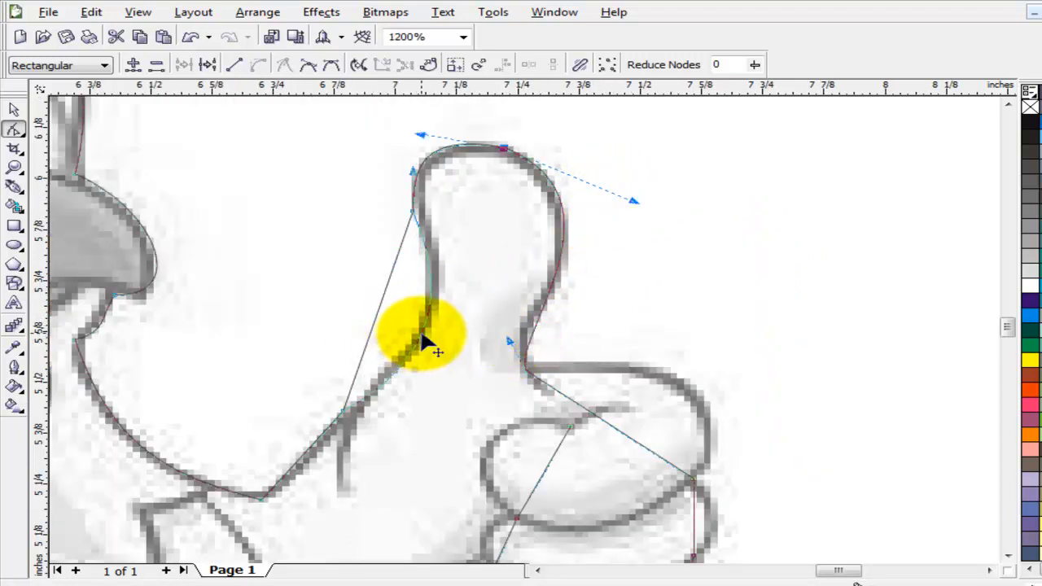
{"action": "left_click_drag", "start_coordinate": [420, 334], "coordinate": [435, 415]}
- Bend the far hand's outer finger segments along the sketched fingertips and the underside of the lowest finger
{"action": "scroll", "coordinate": [435, 414], "scroll_direction": "down", "scroll_amount": 1}
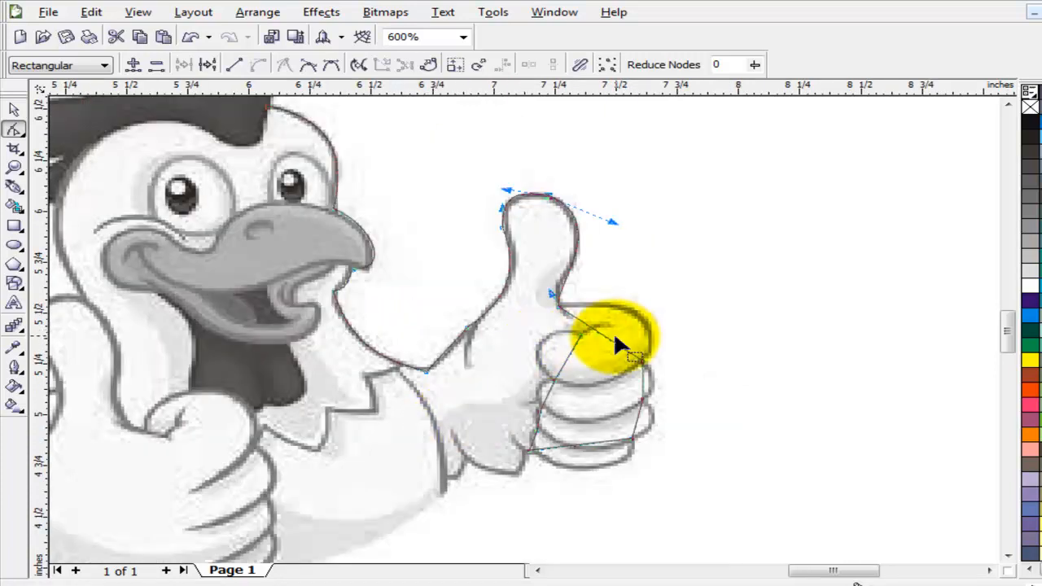
{"action": "scroll", "coordinate": [635, 391], "scroll_direction": "up", "scroll_amount": 1}
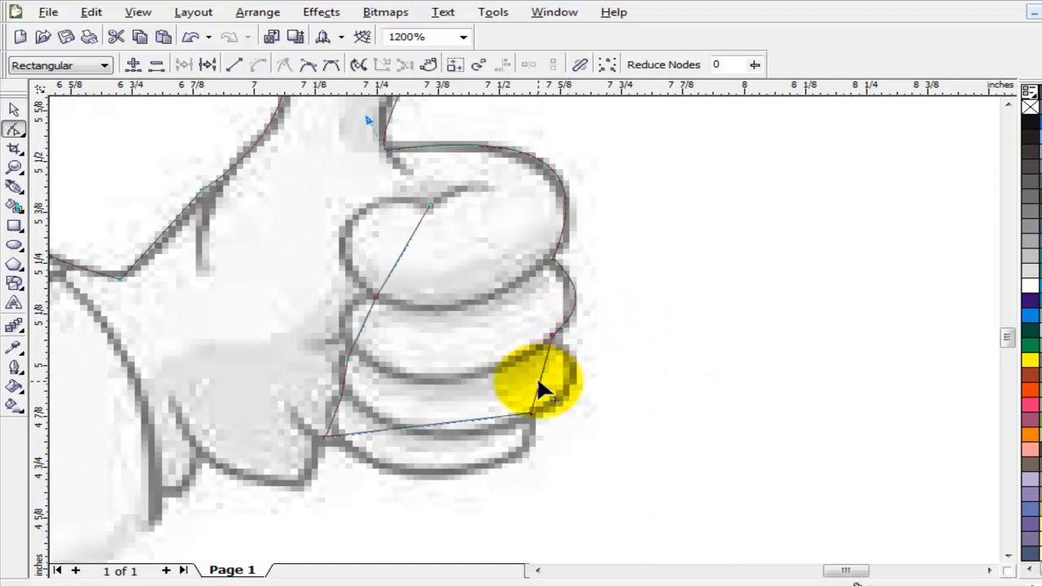
{"action": "left_click_drag", "start_coordinate": [540, 380], "coordinate": [572, 396]}
{"action": "left_click_drag", "start_coordinate": [449, 424], "coordinate": [489, 473]}
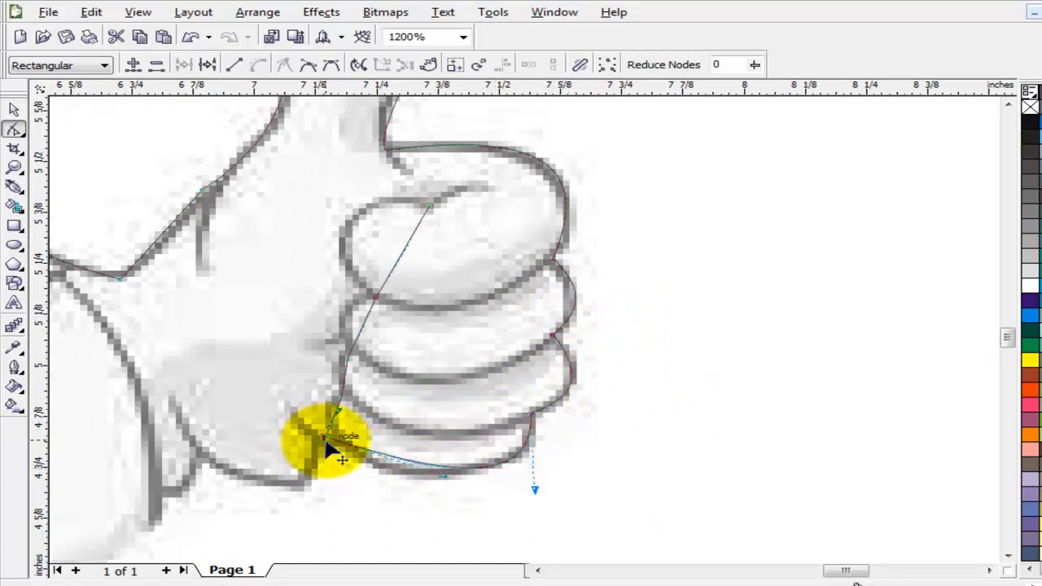
{"action": "left_click_drag", "start_coordinate": [438, 484], "coordinate": [424, 489]}
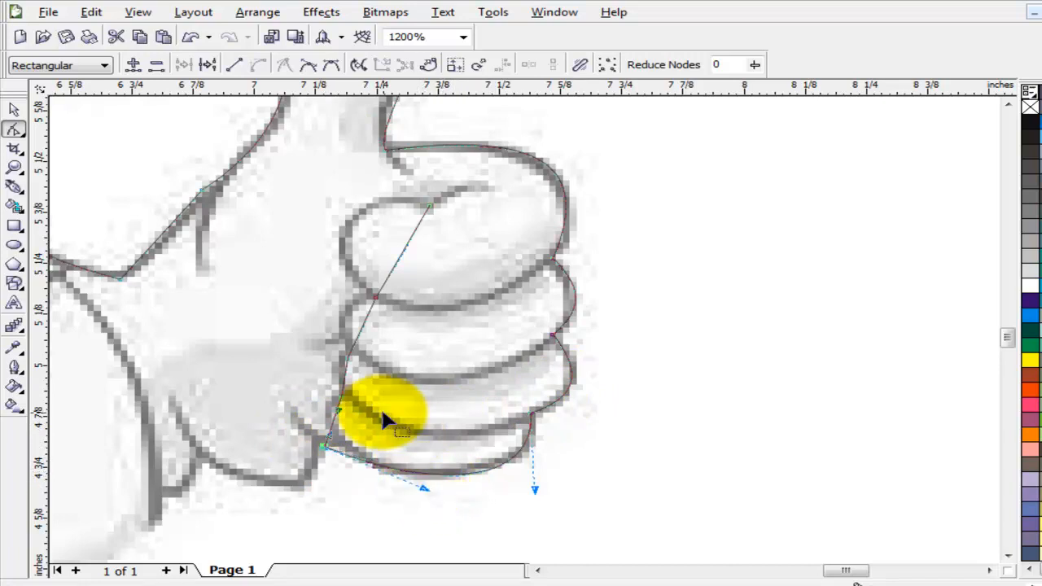
- Bend the inner segments of the far hand's path around the palm-side ends of the curled fingers
{"action": "left_click_drag", "start_coordinate": [401, 249], "coordinate": [340, 236]}
{"action": "left_click_drag", "start_coordinate": [442, 205], "coordinate": [340, 194]}
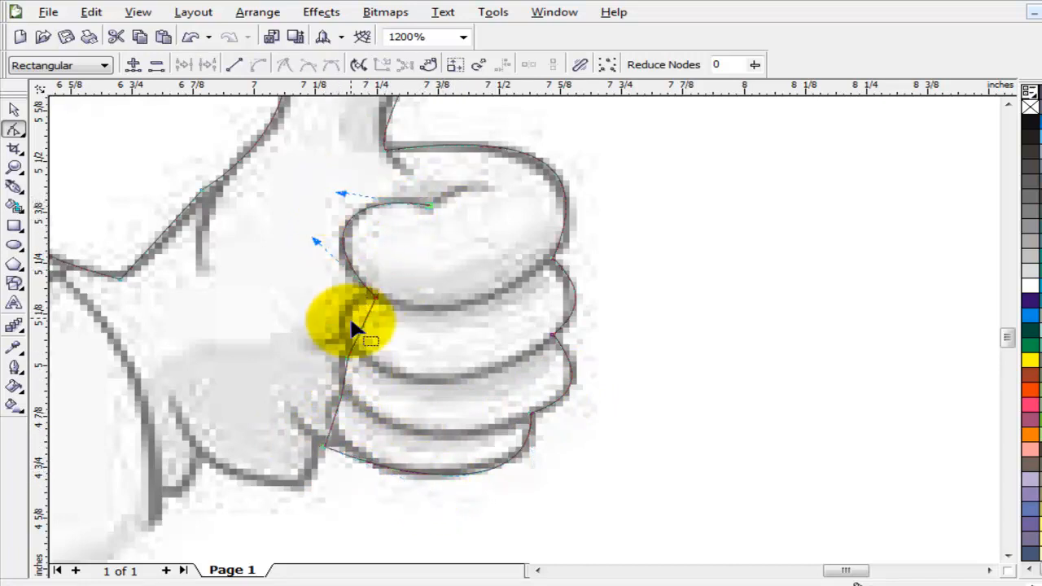
{"action": "left_click_drag", "start_coordinate": [347, 322], "coordinate": [341, 407]}
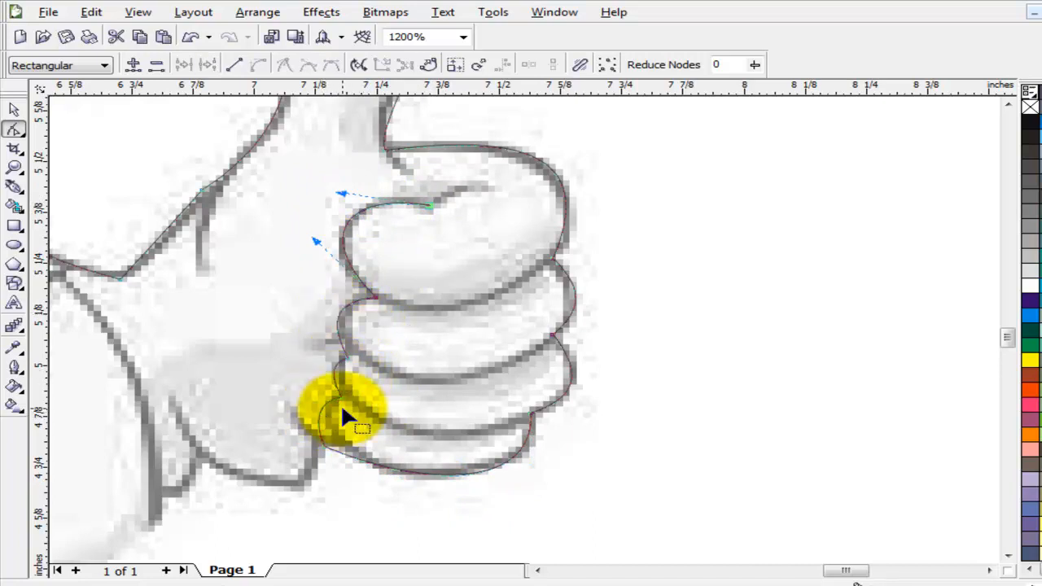
{"action": "left_click", "coordinate": [14, 206]}
{"action": "left_click", "coordinate": [346, 359]}
{"action": "key", "text": "ctrl+z"}
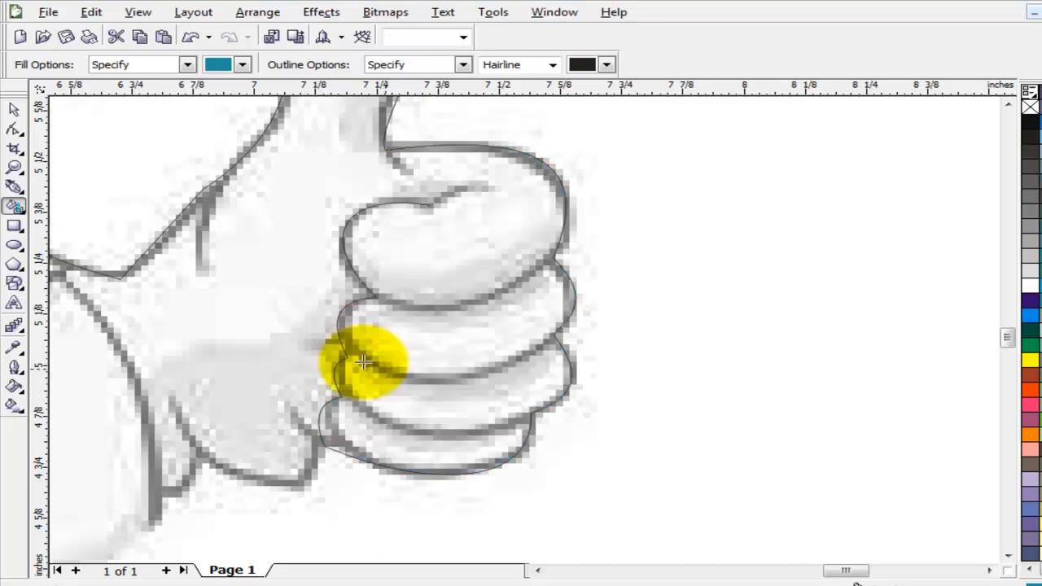
- Draw a Bezier curve along the crease between the far hand's top finger and the second finger
{"action": "left_click", "coordinate": [20, 191]}
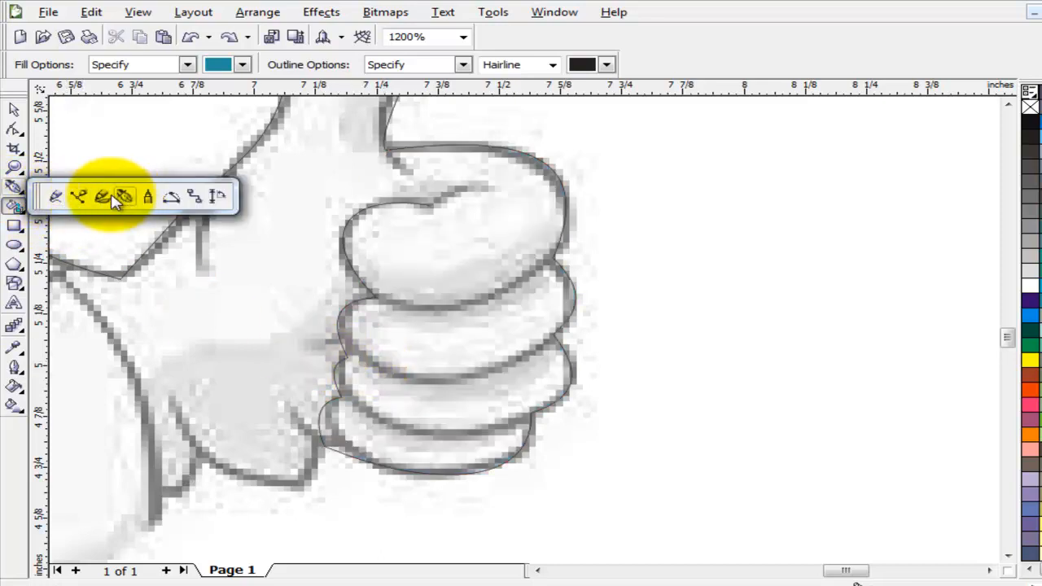
{"action": "left_click", "coordinate": [80, 196]}
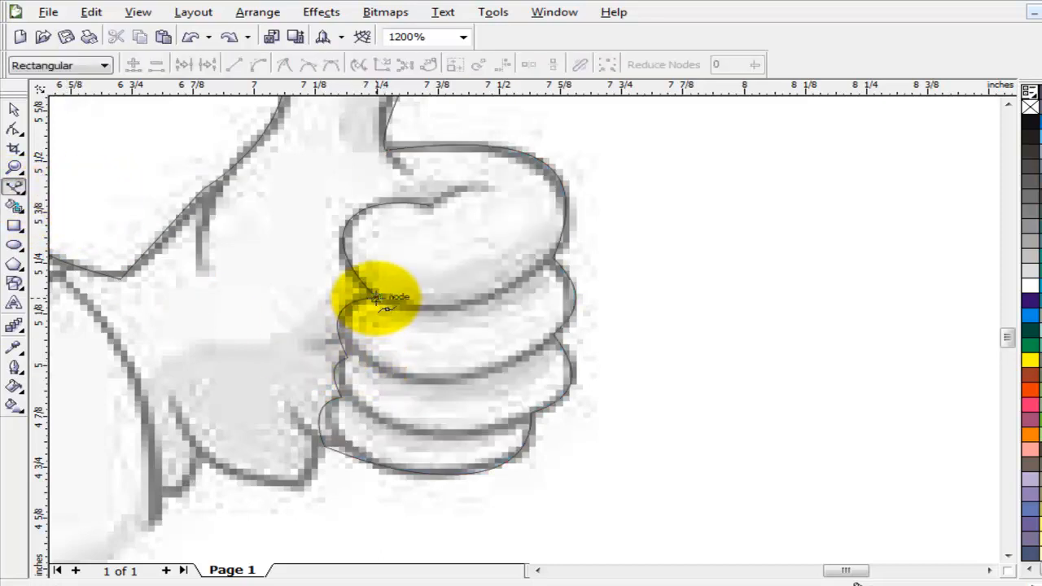
{"action": "left_click", "coordinate": [376, 299]}
{"action": "left_click_drag", "start_coordinate": [552, 257], "coordinate": [603, 190]}
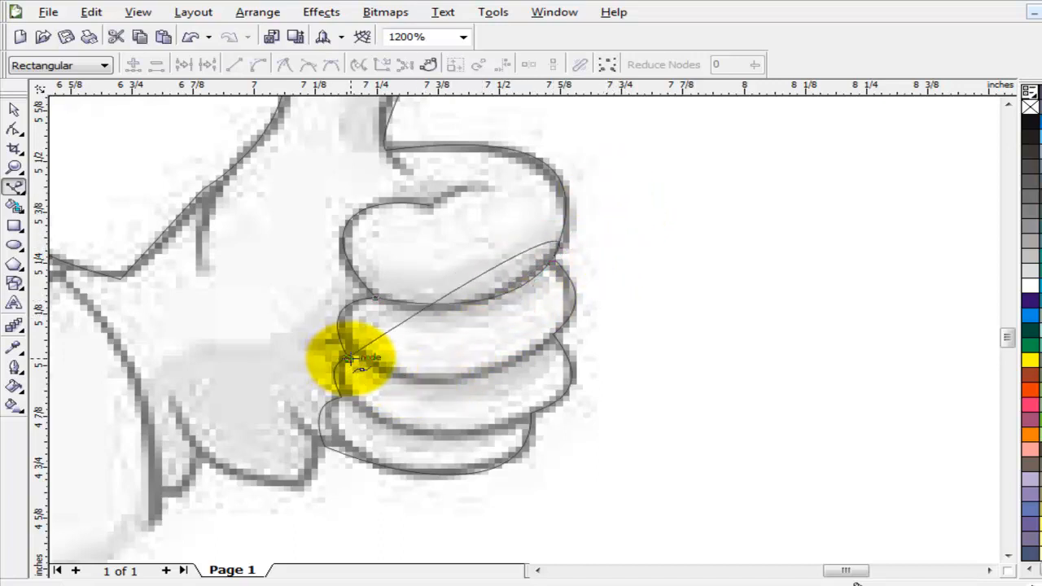
{"action": "left_click", "coordinate": [14, 108]}
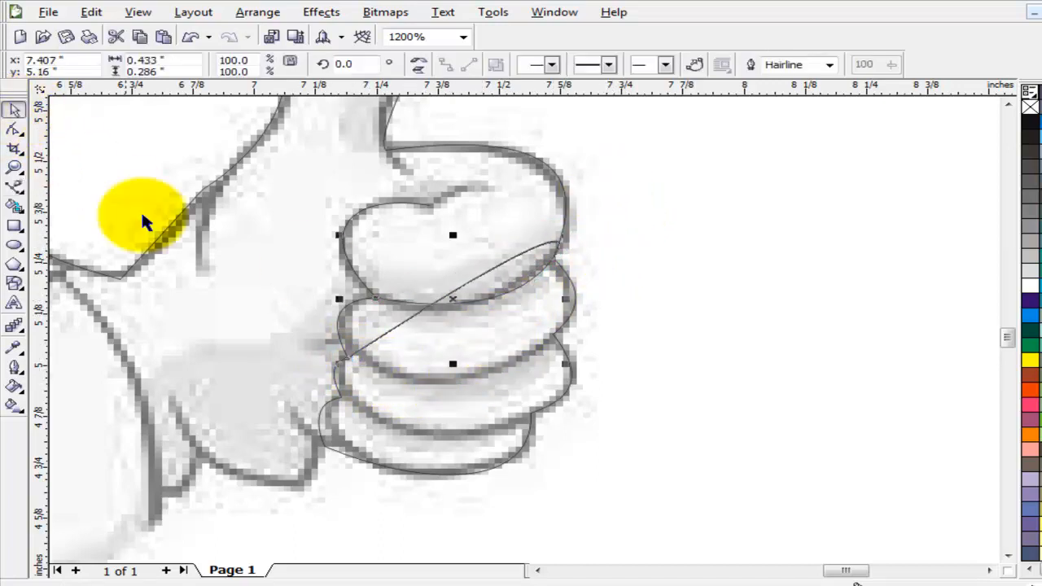
{"action": "key", "text": "ctrl+z"}
{"action": "key", "text": "space"}
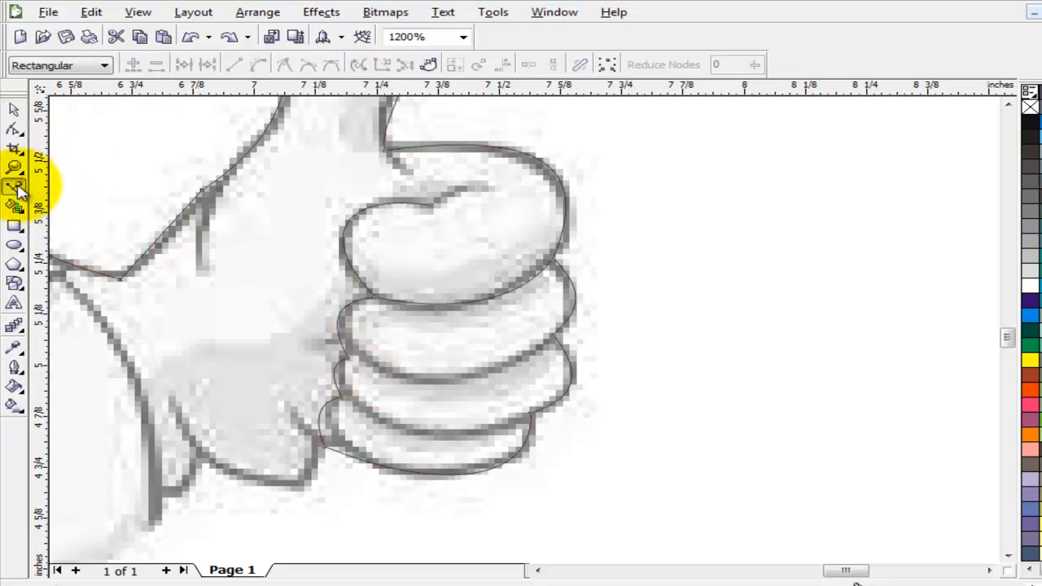
- Draw a Bezier curve along the crease between the far hand's second and third fingers
{"action": "left_click", "coordinate": [346, 358]}
{"action": "left_click_drag", "start_coordinate": [552, 333], "coordinate": [636, 259]}
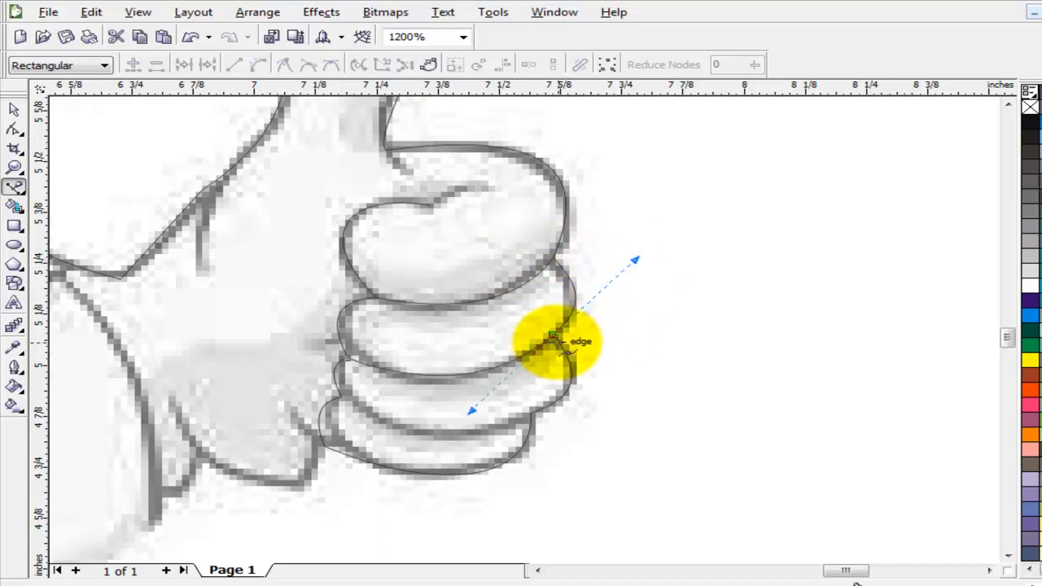
{"action": "left_click", "coordinate": [339, 398]}
{"action": "key", "text": "ctrl+z"}
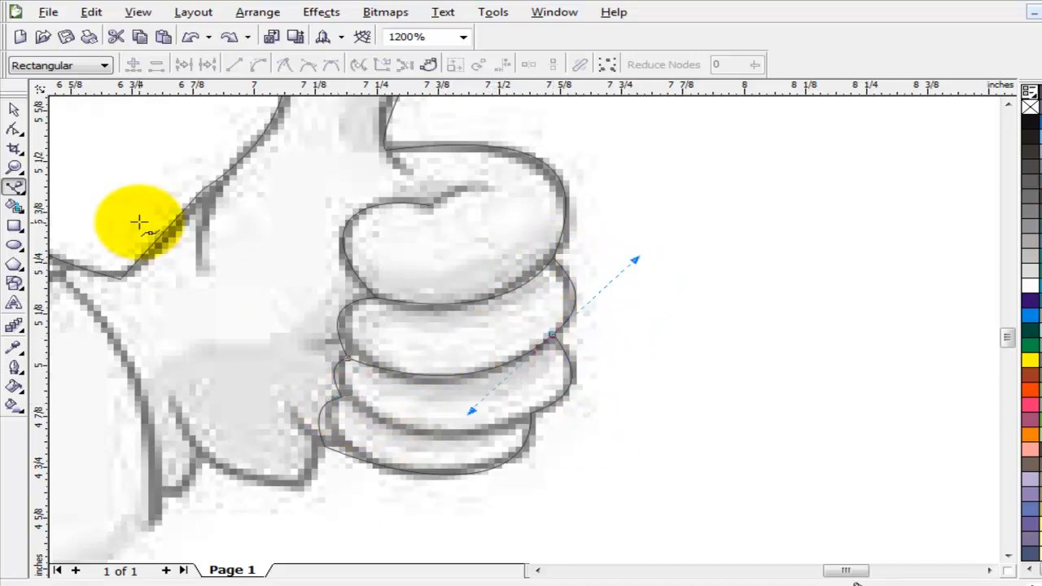
- Draw a Bezier curve along the crease between the far hand's third and lowest fingers and end the path
{"action": "left_click", "coordinate": [13, 109]}
{"action": "left_click", "coordinate": [13, 186]}
{"action": "left_click", "coordinate": [340, 399]}
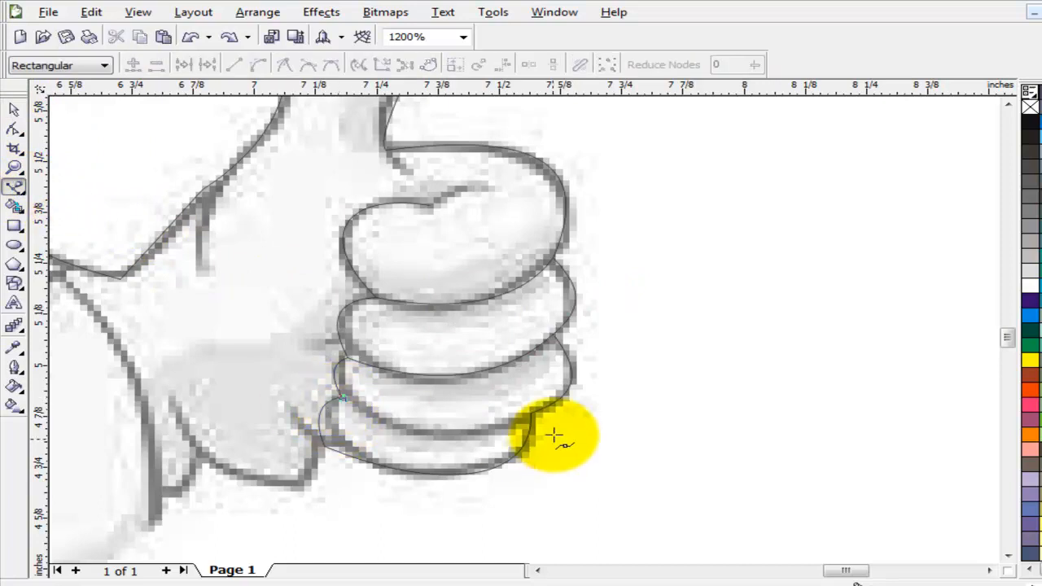
{"action": "left_click_drag", "start_coordinate": [530, 414], "coordinate": [599, 361]}
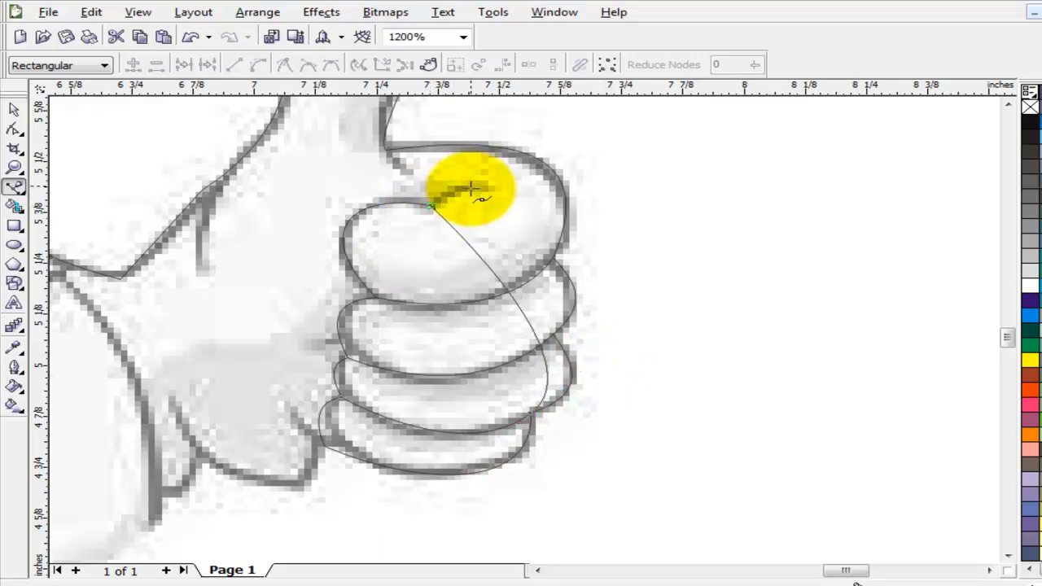
{"action": "left_click", "coordinate": [14, 109]}
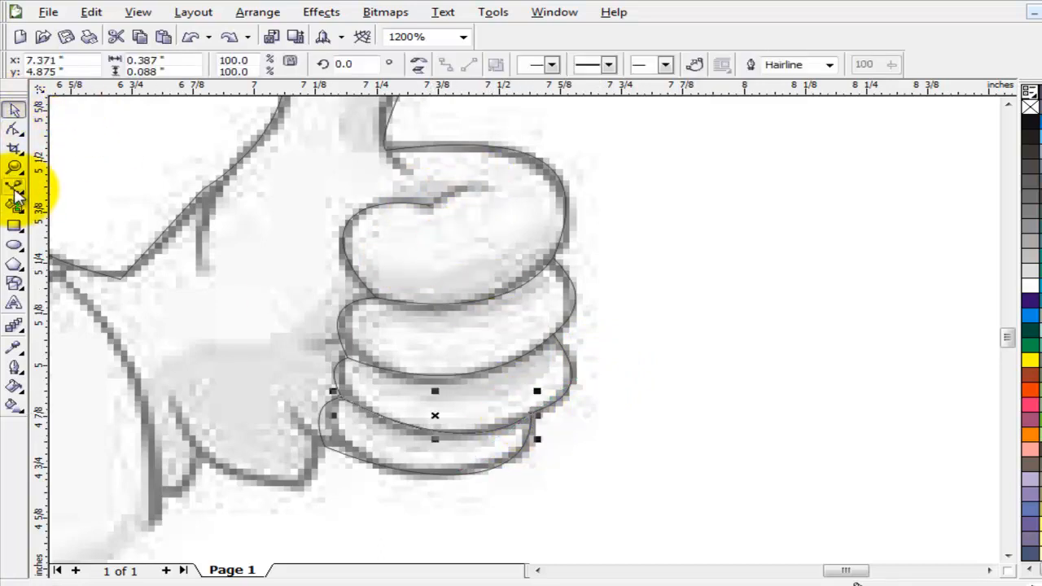
- Draw a straight-segment Pen path along the scalloped lower edge of the far arm, from the body to the wrist
{"action": "left_click", "coordinate": [14, 186]}
{"action": "scroll", "coordinate": [276, 398], "scroll_direction": "down", "scroll_amount": 1}
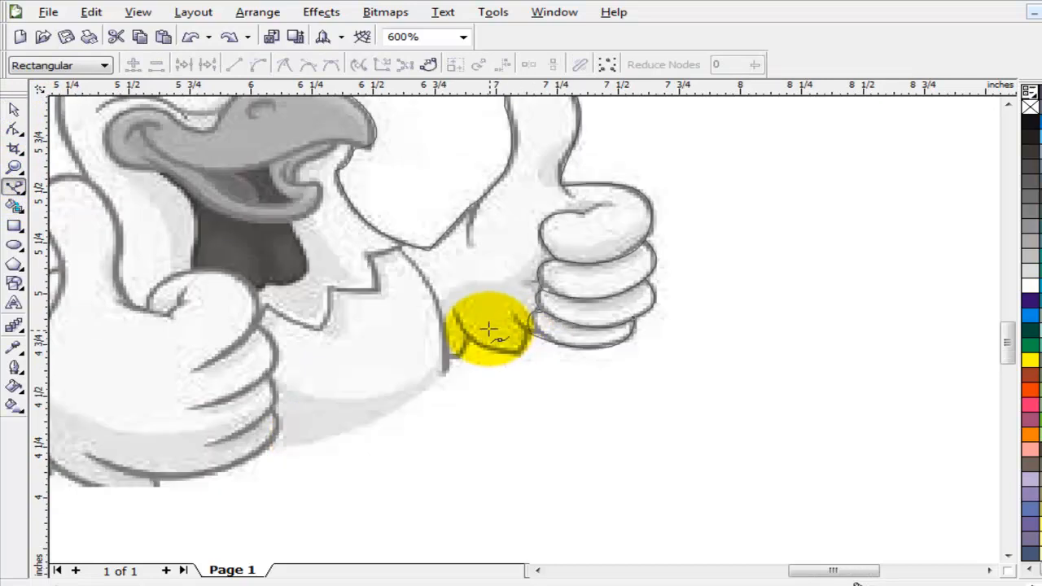
{"action": "left_click", "coordinate": [21, 197]}
{"action": "left_click", "coordinate": [123, 200]}
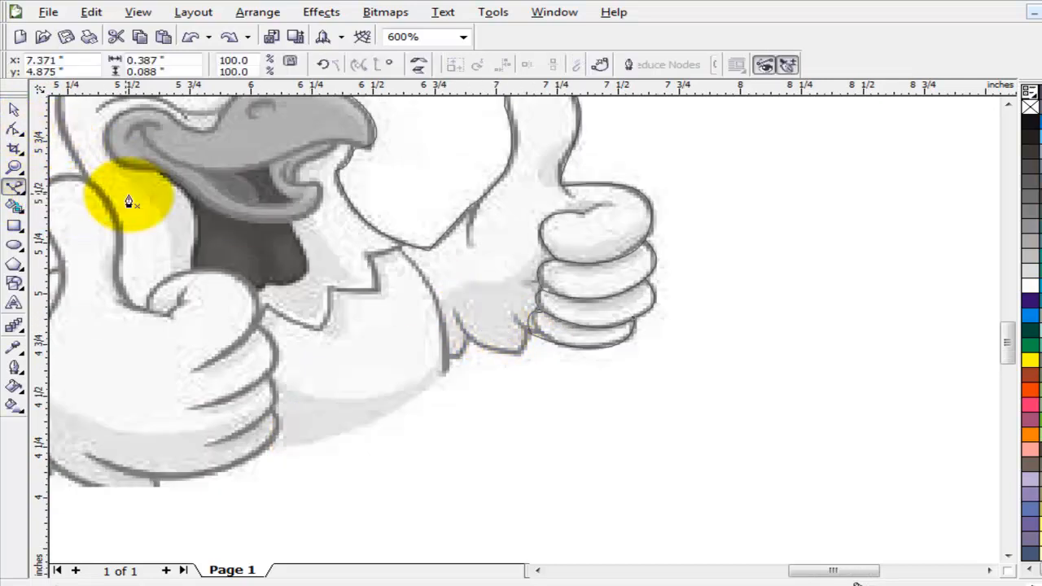
{"action": "left_click", "coordinate": [448, 363]}
{"action": "left_click", "coordinate": [471, 334]}
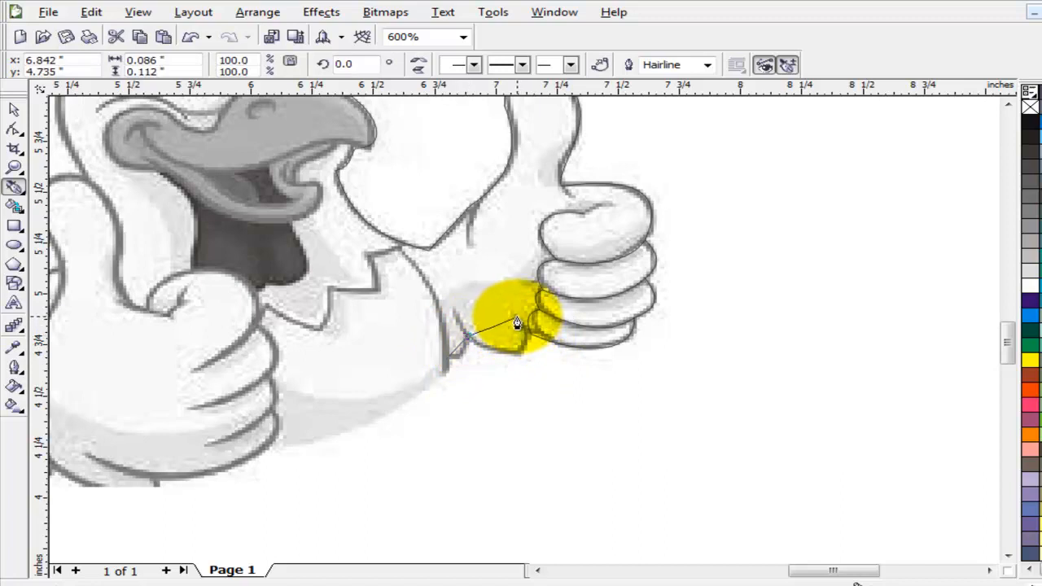
{"action": "left_click", "coordinate": [516, 317]}
- Convert the far arm's lower edge path to curves and bend its segments along the sketched scallops
{"action": "left_click", "coordinate": [14, 128]}
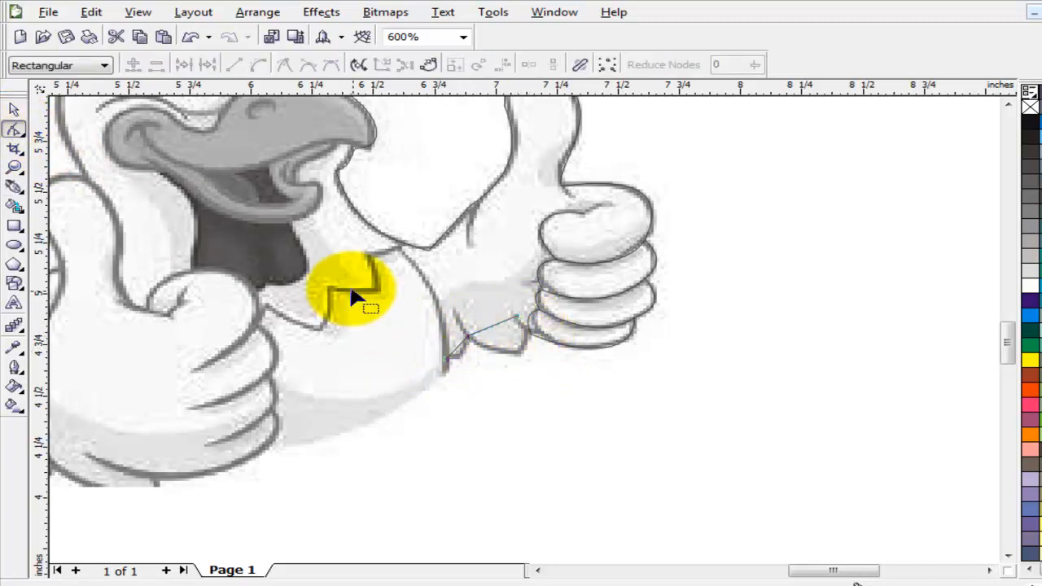
{"action": "left_click", "coordinate": [261, 65]}
{"action": "mouse_move", "coordinate": [489, 324]}
{"action": "left_mouse_down"}
{"action": "mouse_move", "coordinate": [521, 354]}
{"action": "mouse_move", "coordinate": [463, 354]}
{"action": "left_mouse_up"}
{"action": "scroll", "coordinate": [224, 328], "scroll_direction": "down", "scroll_amount": 2}
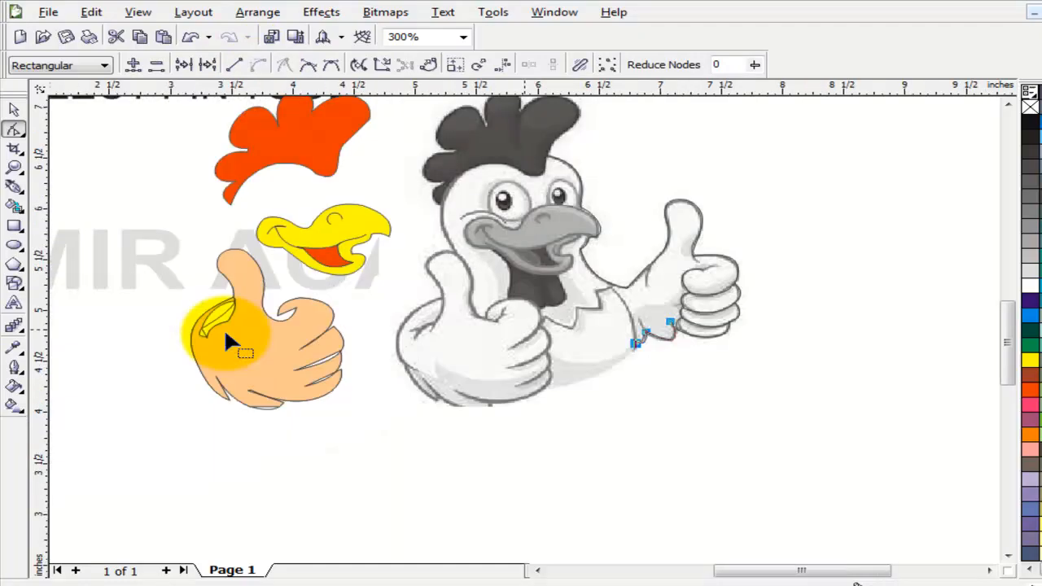
- Draw a Bezier curve down the body's side, from the neck outline to the bottom of the far arm
{"action": "scroll", "coordinate": [509, 323], "scroll_direction": "up", "scroll_amount": 2}
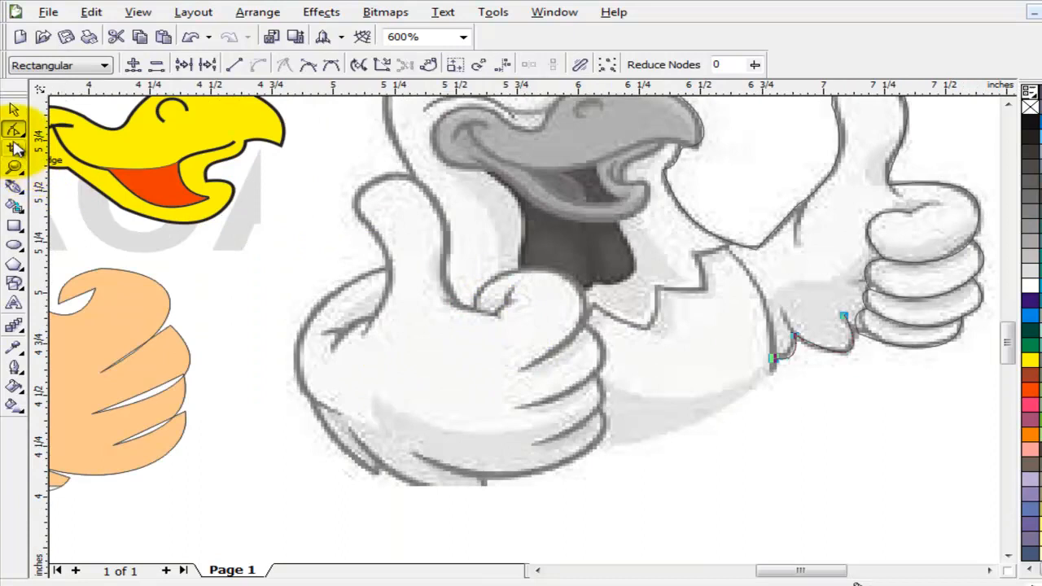
{"action": "left_click", "coordinate": [14, 186]}
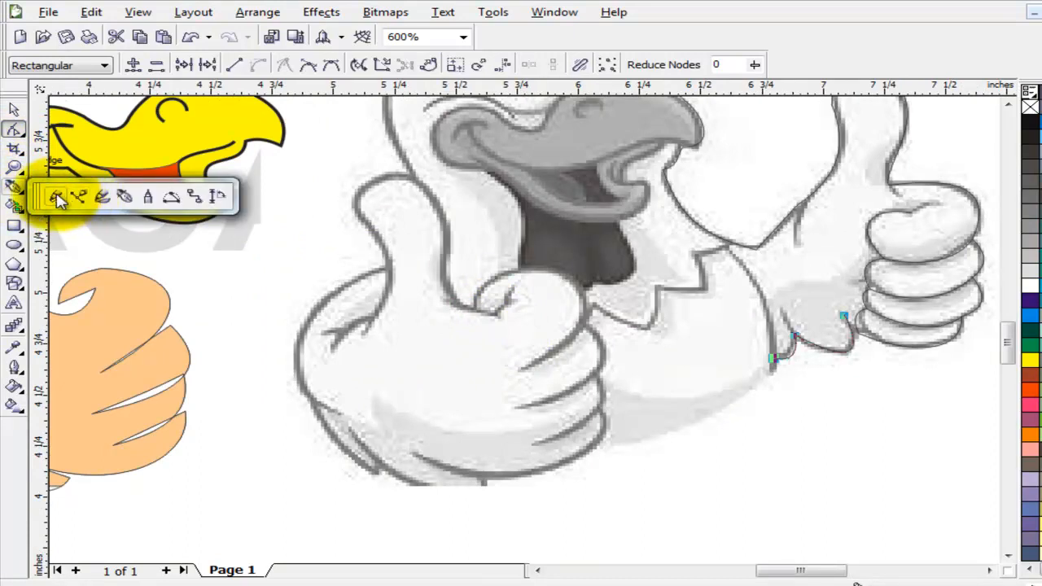
{"action": "left_click", "coordinate": [79, 197]}
{"action": "left_click", "coordinate": [725, 240]}
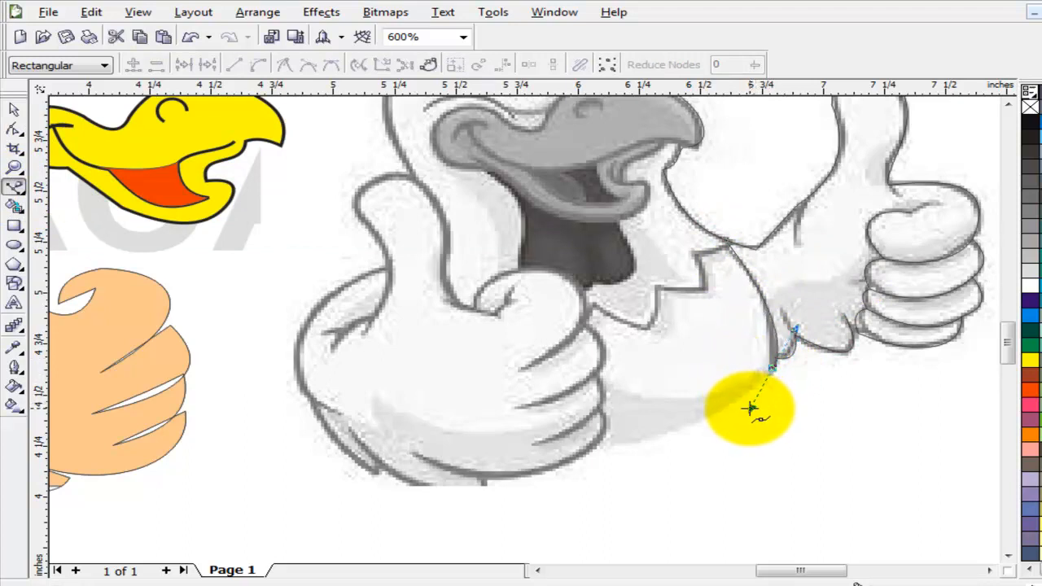
{"action": "left_click_drag", "start_coordinate": [750, 408], "coordinate": [751, 408]}
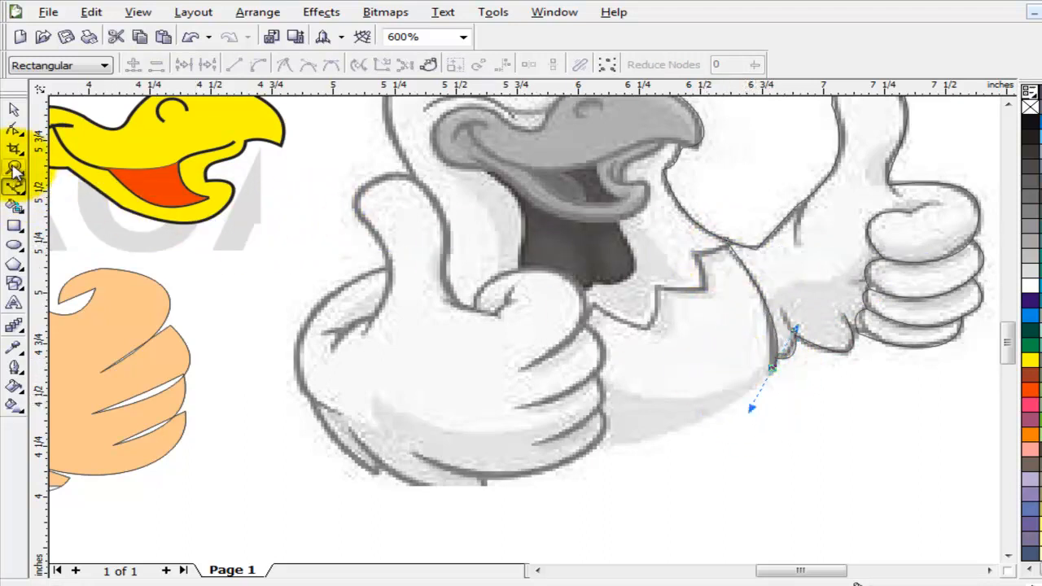
{"action": "left_click", "coordinate": [24, 195]}
{"action": "left_click", "coordinate": [63, 197]}
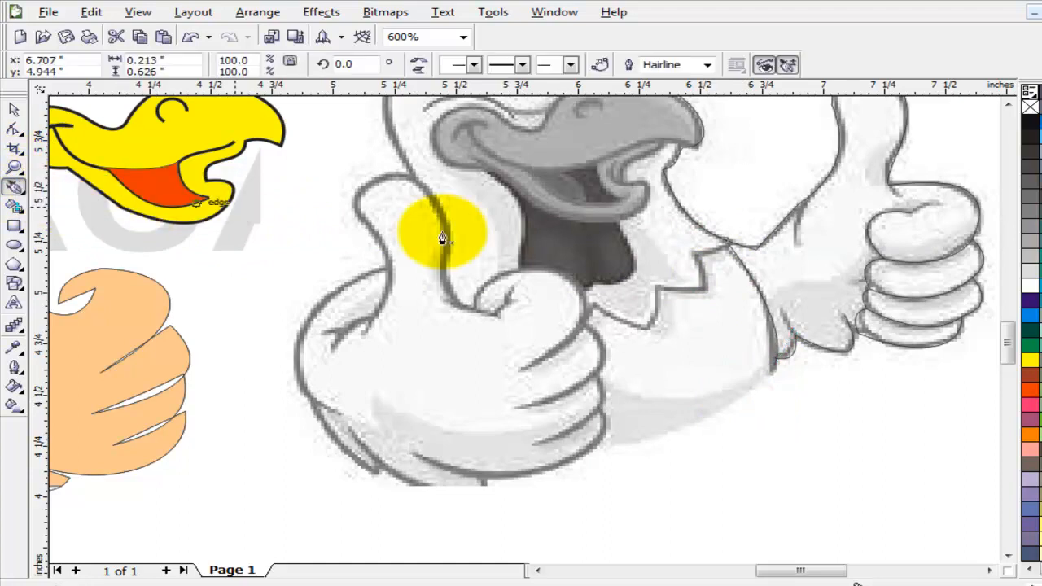
{"action": "left_click", "coordinate": [695, 250]}
{"action": "scroll", "coordinate": [711, 283], "scroll_direction": "up", "scroll_amount": 4}
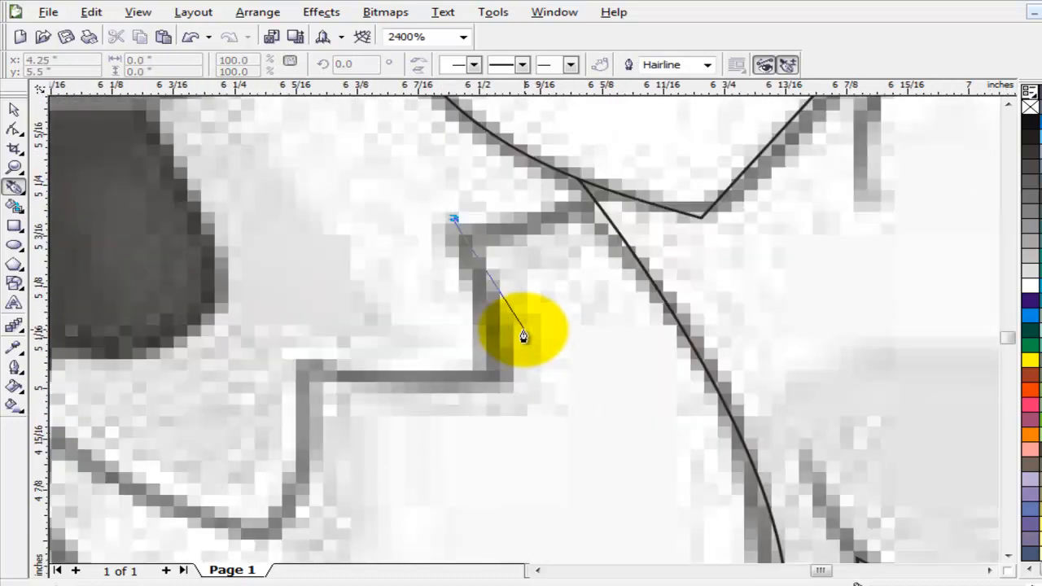
{"action": "left_click", "coordinate": [596, 210]}
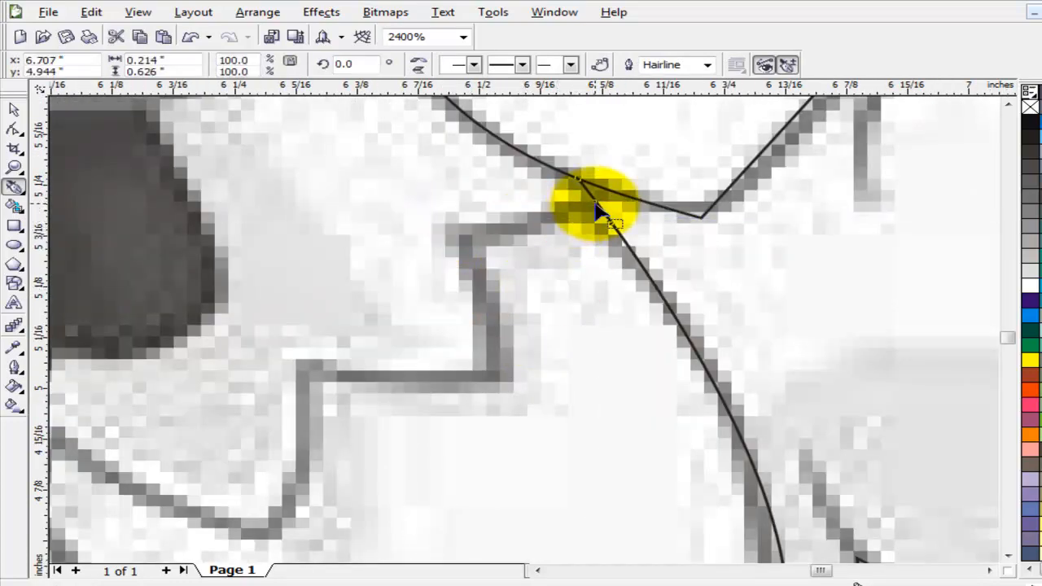
{"action": "left_click", "coordinate": [458, 241]}
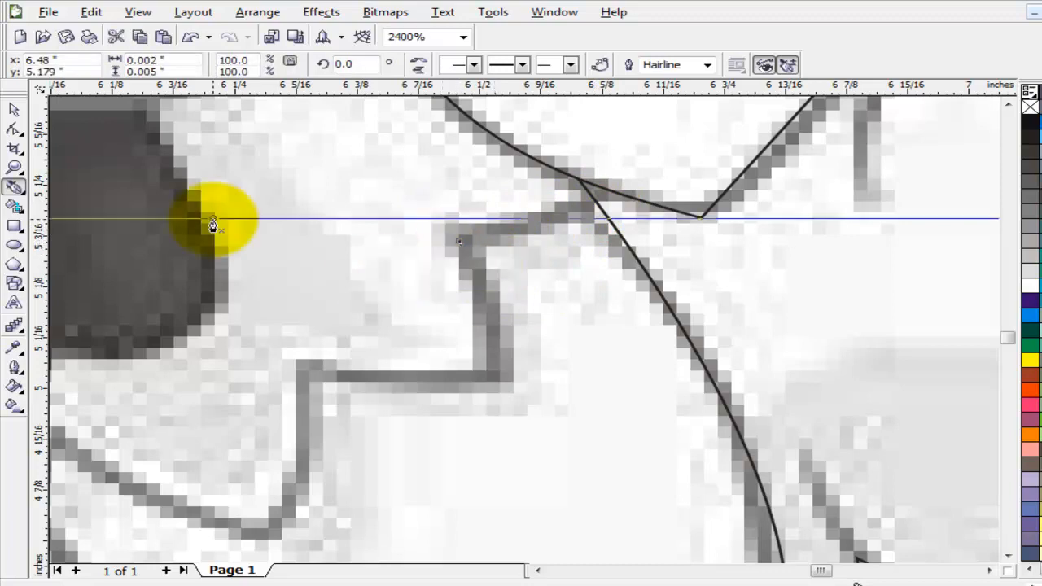
{"action": "right_click", "coordinate": [20, 199]}
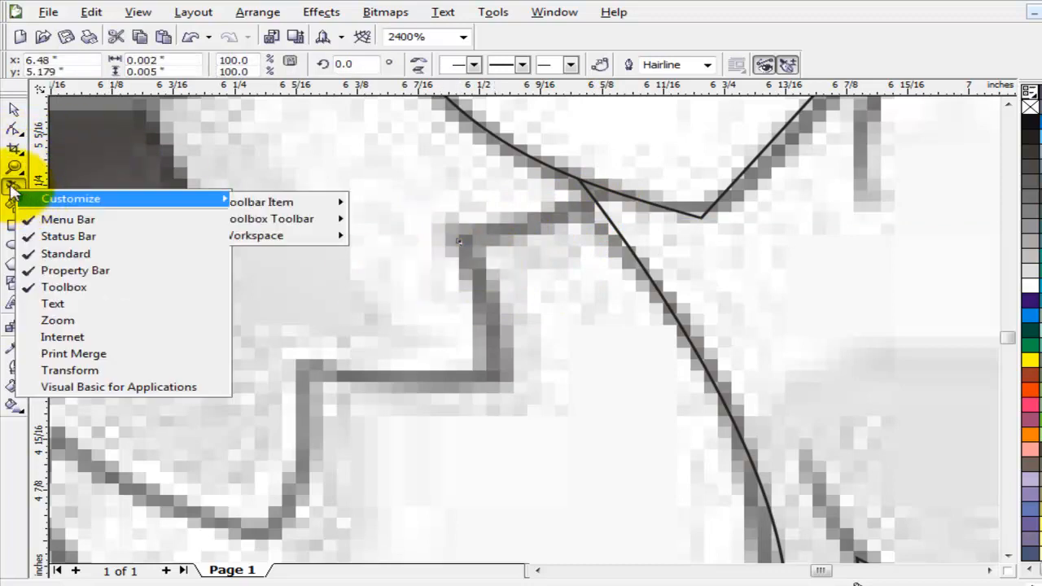
{"action": "left_click", "coordinate": [18, 207]}
- Trace the zigzag collar edge with a Bezier path, from the top of the body's side curve to the near hand
{"action": "left_click", "coordinate": [17, 189]}
{"action": "left_click", "coordinate": [114, 198]}
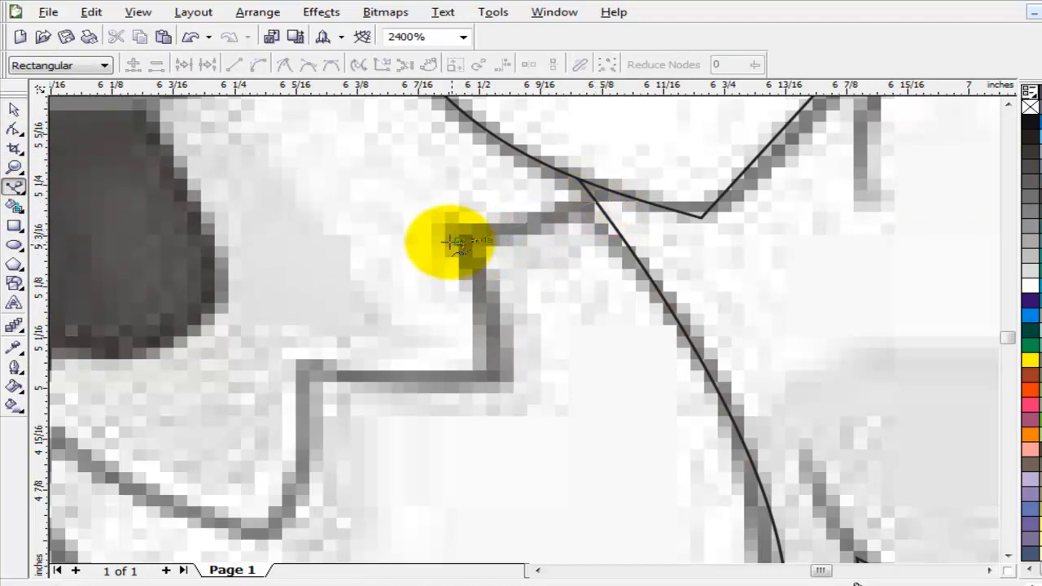
{"action": "left_click", "coordinate": [456, 242]}
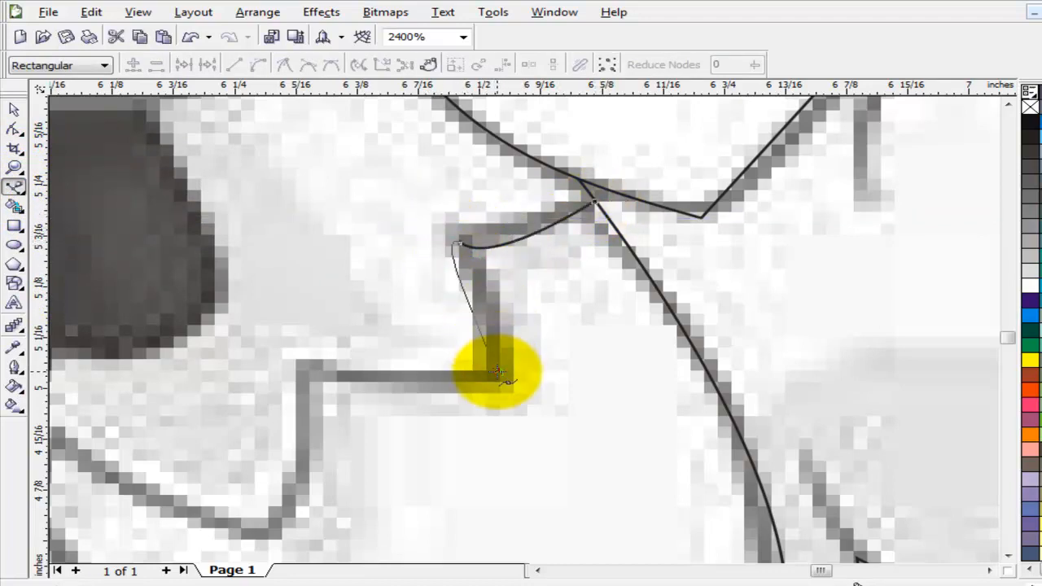
{"action": "left_click_drag", "start_coordinate": [495, 372], "coordinate": [420, 368]}
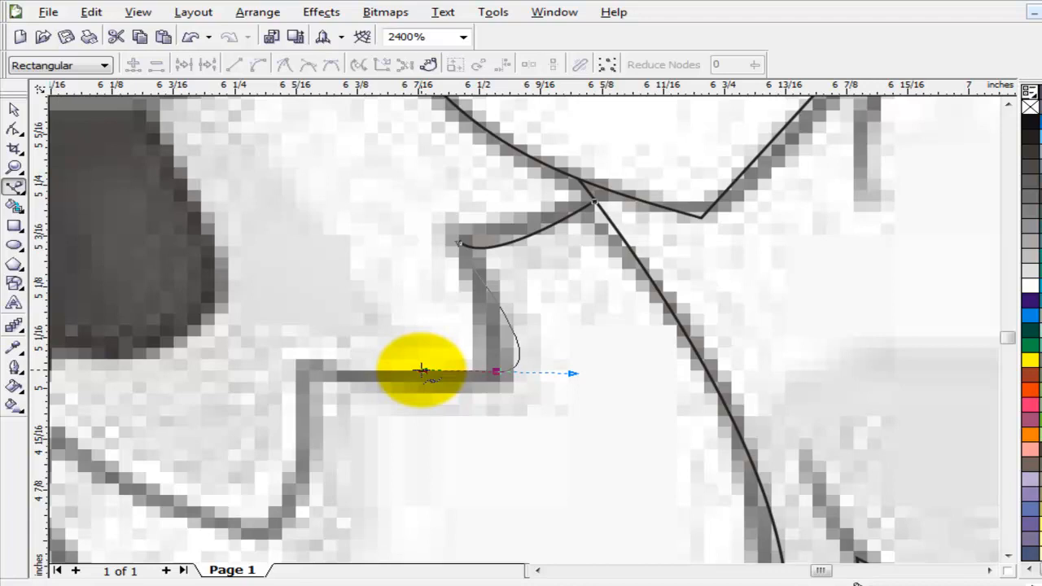
{"action": "double_click", "coordinate": [303, 368]}
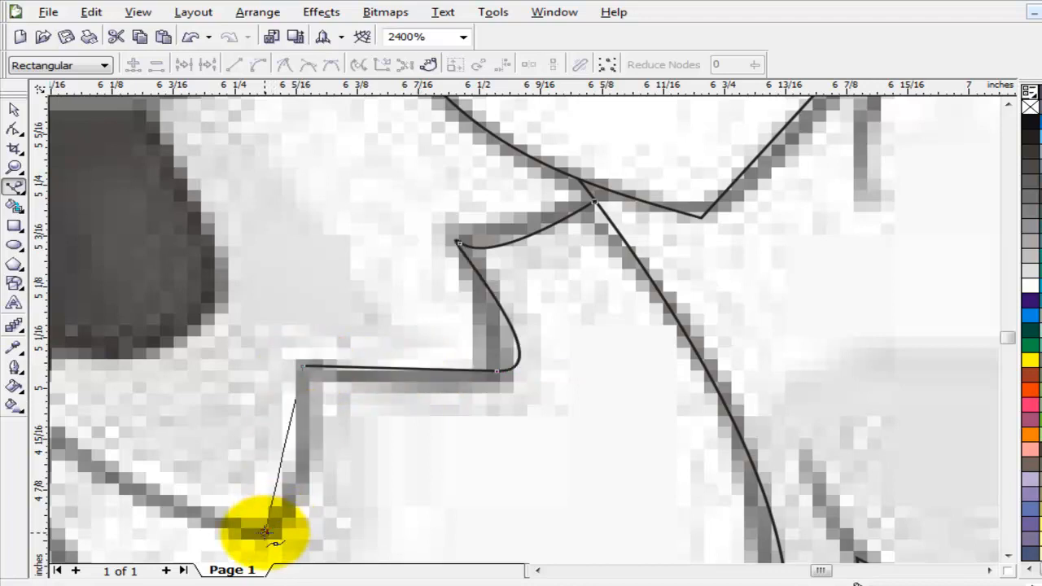
{"action": "left_click_drag", "start_coordinate": [225, 511], "coordinate": [226, 511]}
{"action": "scroll", "coordinate": [225, 511], "scroll_direction": "down", "scroll_amount": 1}
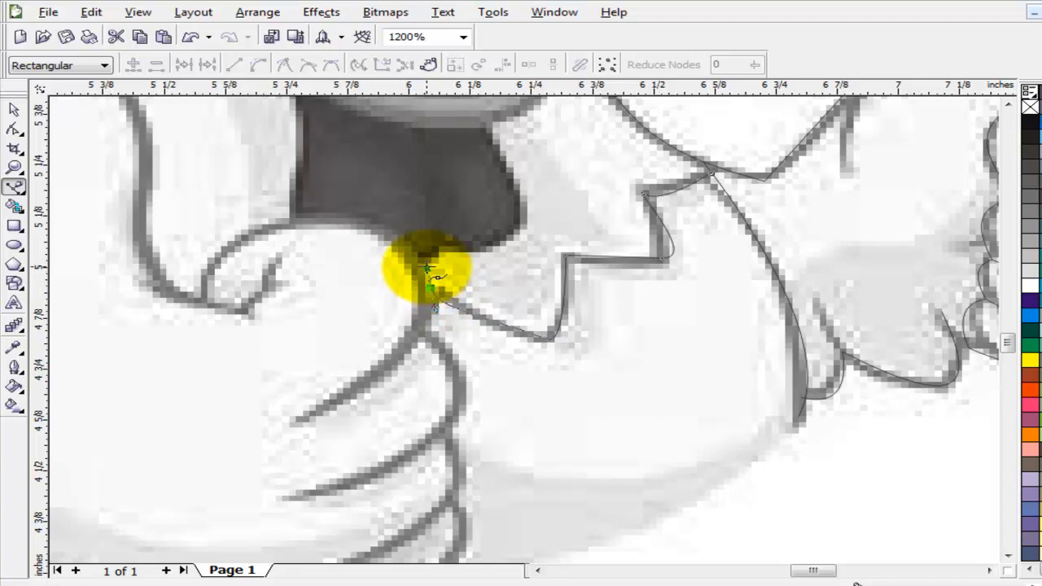
{"action": "scroll", "coordinate": [523, 325], "scroll_direction": "down", "scroll_amount": 1}
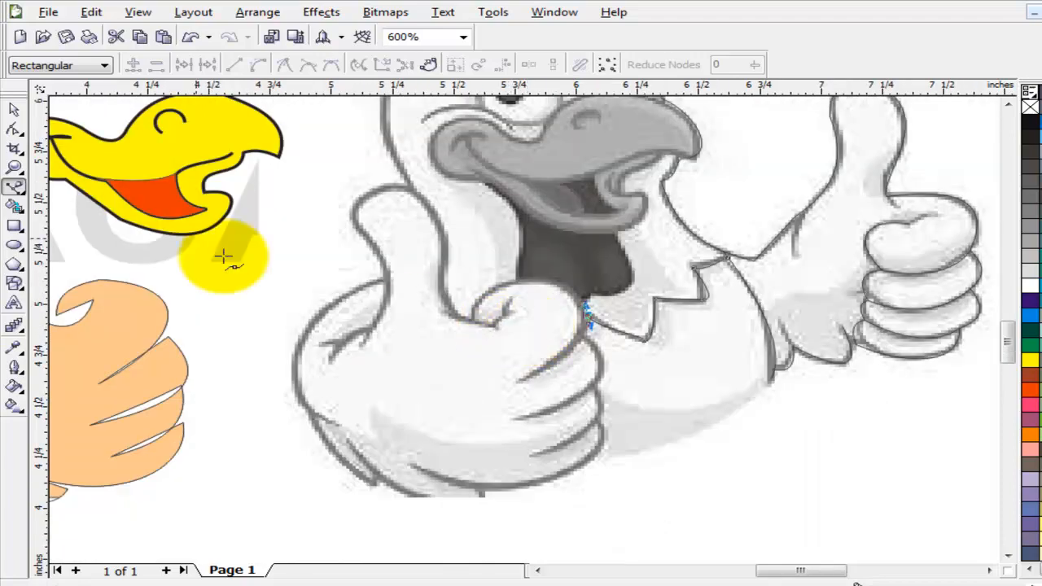
{"action": "left_click", "coordinate": [13, 108]}
- Draw a straight Pen line along the body's lower edge, from the near hand to the lower end of the body's side curve
{"action": "scroll", "coordinate": [581, 337], "scroll_direction": "down", "scroll_amount": 1}
{"action": "scroll", "coordinate": [547, 337], "scroll_direction": "up", "scroll_amount": 1}
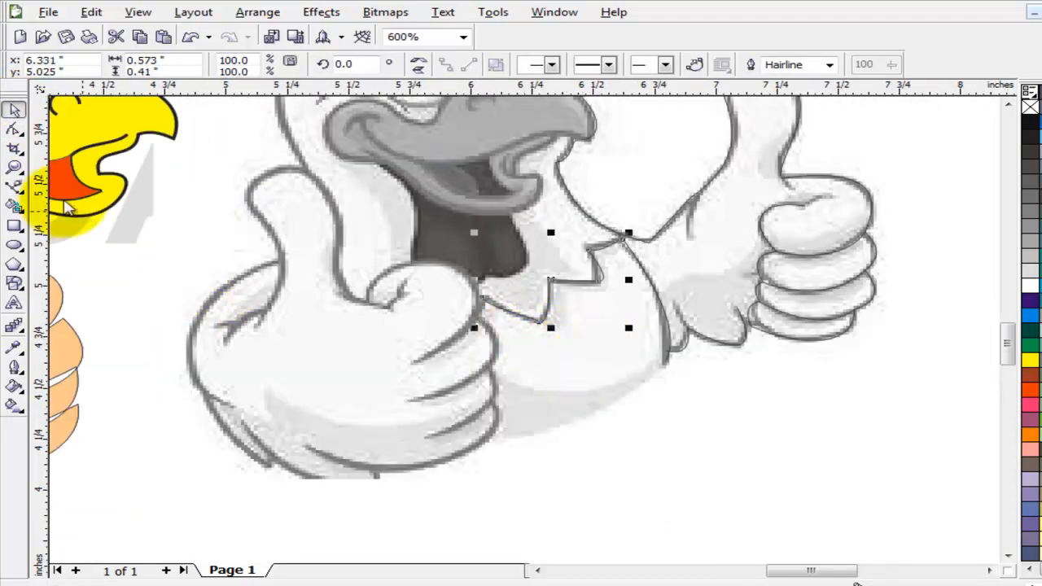
{"action": "left_click", "coordinate": [24, 200]}
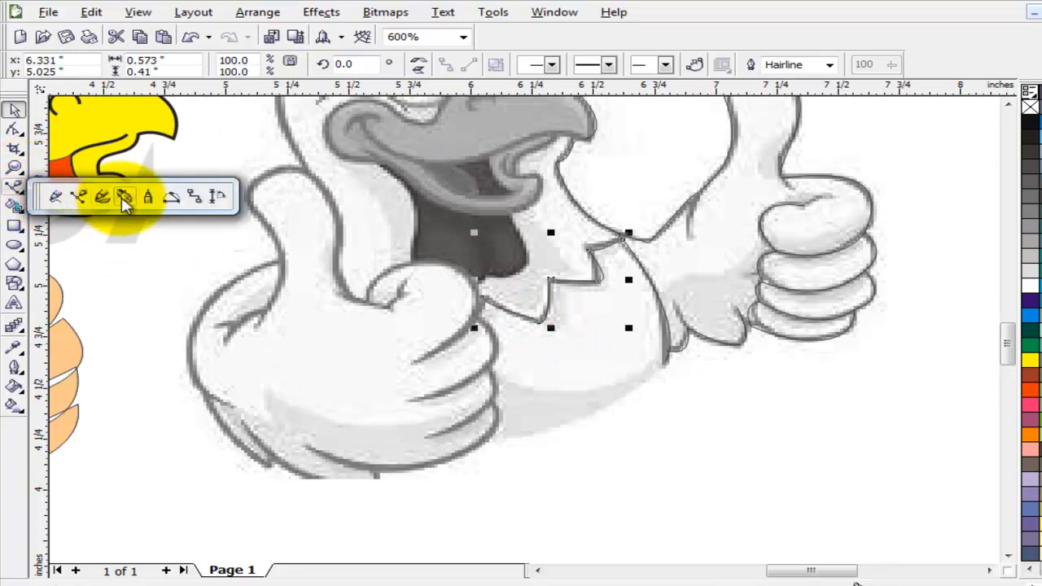
{"action": "left_click", "coordinate": [139, 197]}
{"action": "left_click", "coordinate": [498, 432]}
{"action": "left_click", "coordinate": [664, 365]}
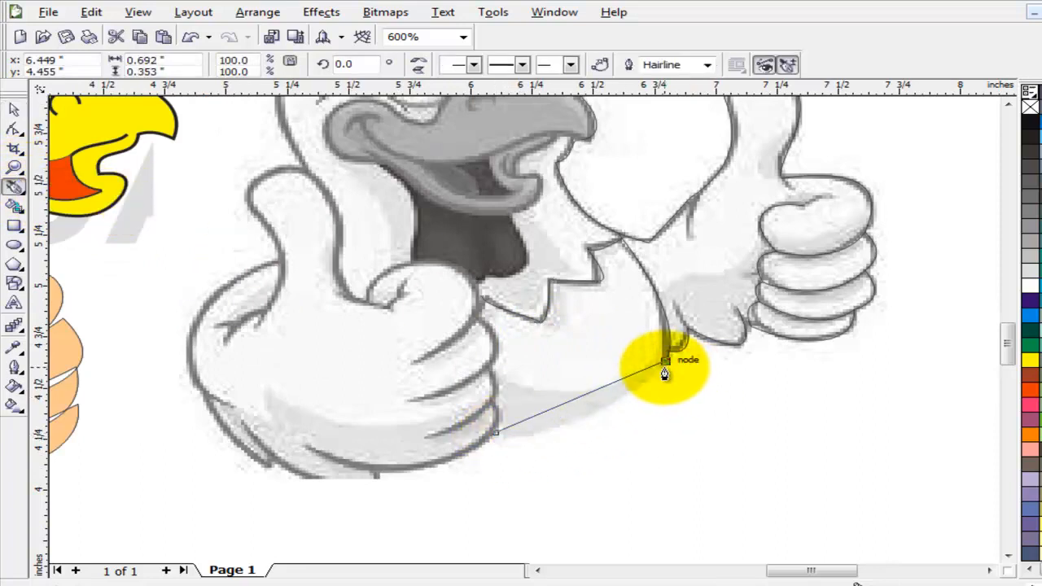
- Convert the body's lower edge line to a curve and bend it along the sketched belly
{"action": "left_click", "coordinate": [14, 129]}
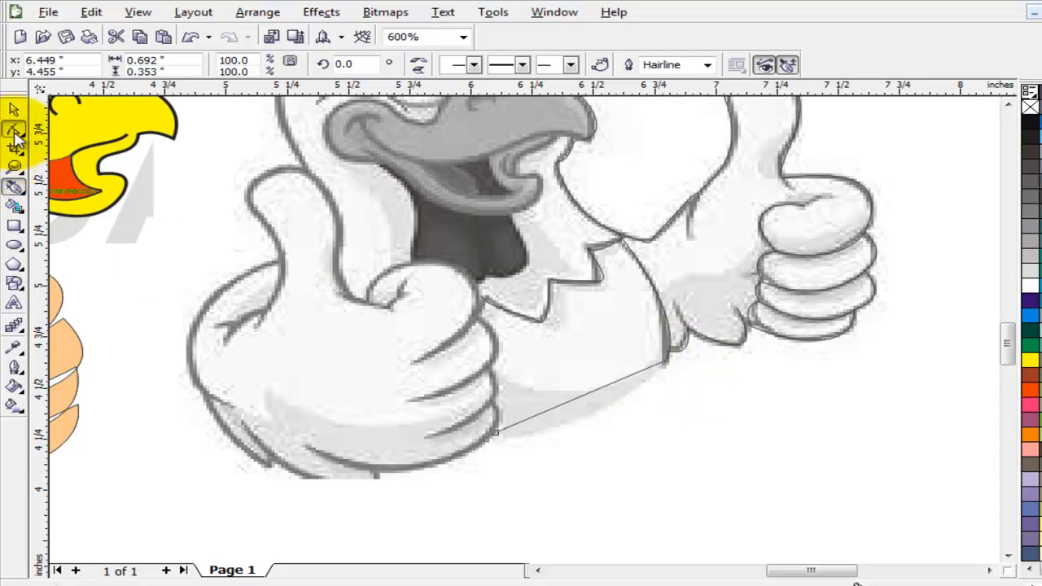
{"action": "left_click", "coordinate": [258, 65]}
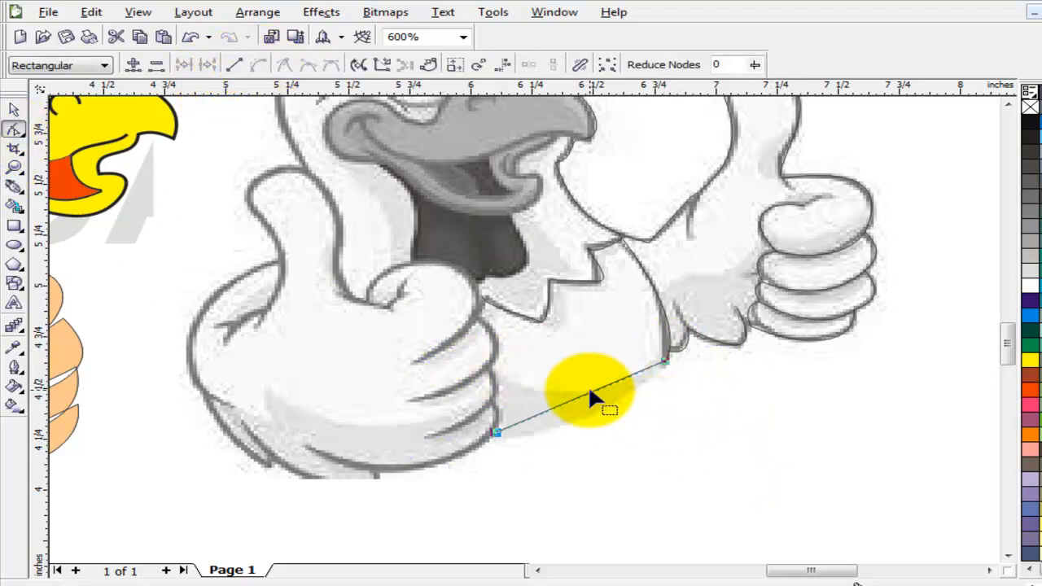
{"action": "left_click_drag", "start_coordinate": [590, 397], "coordinate": [602, 414]}
{"action": "scroll", "coordinate": [591, 275], "scroll_direction": "down", "scroll_amount": 2}
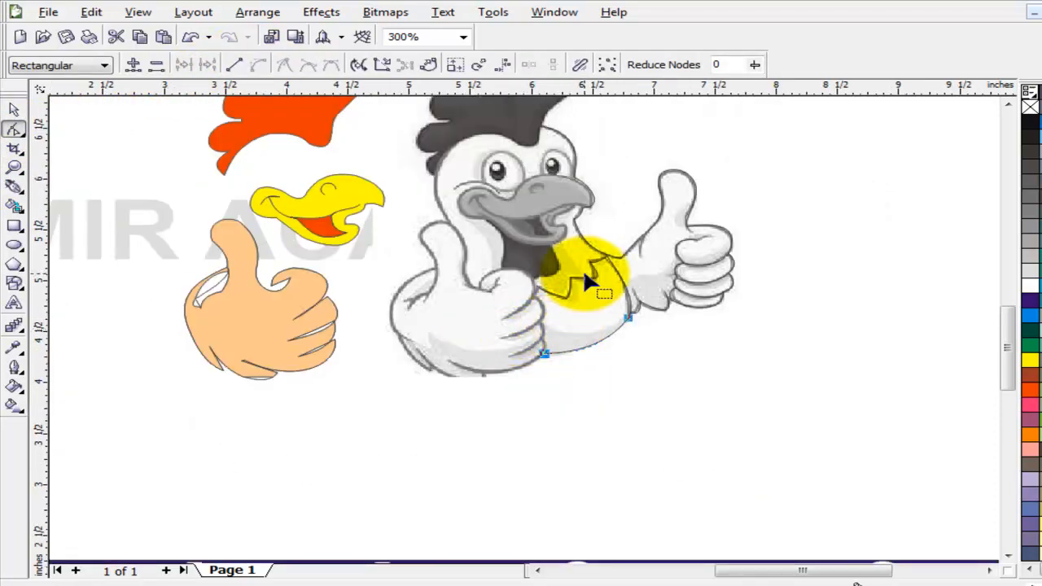
{"action": "scroll", "coordinate": [591, 281], "scroll_direction": "up", "scroll_amount": 1}
{"action": "left_click", "coordinate": [14, 109]}
{"action": "scroll", "coordinate": [528, 338], "scroll_direction": "down", "scroll_amount": 1}
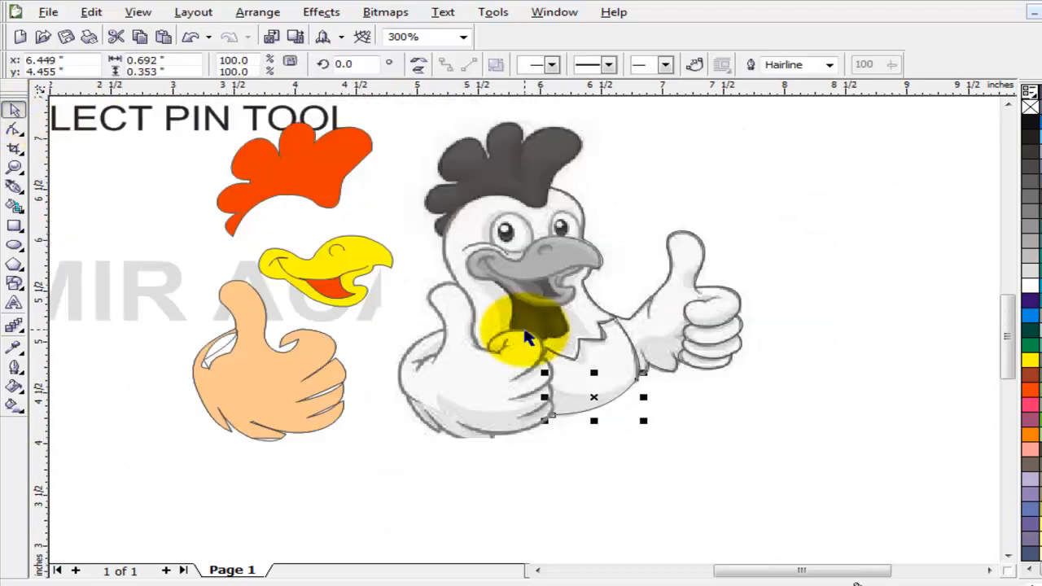
- Draw a straight-segment Pen path from the comb around the head's back, down the neck and along the near hand to the collar
{"action": "scroll", "coordinate": [524, 333], "scroll_direction": "up", "scroll_amount": 2}
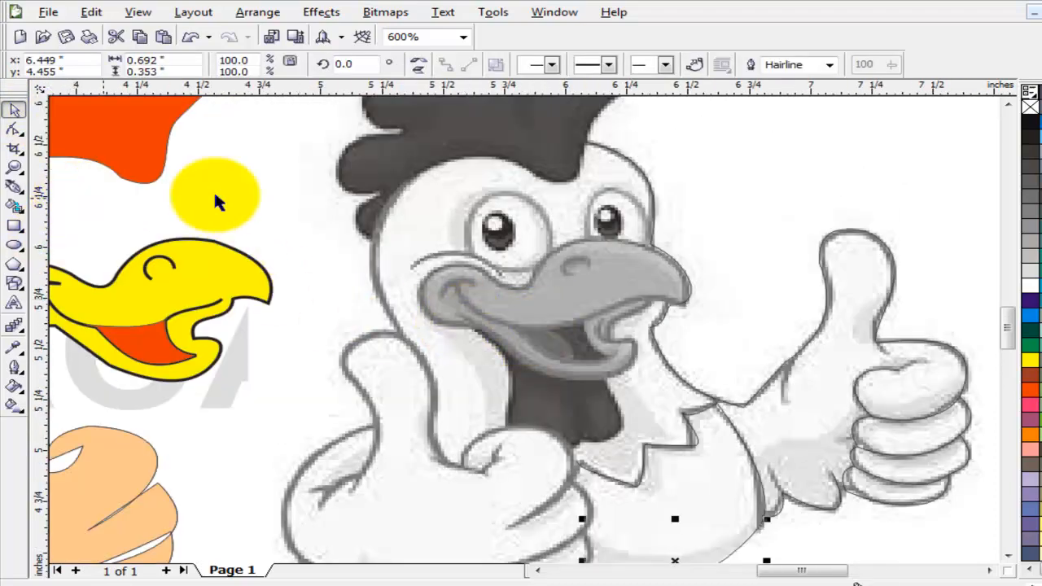
{"action": "left_click", "coordinate": [16, 189]}
{"action": "left_click", "coordinate": [588, 144]}
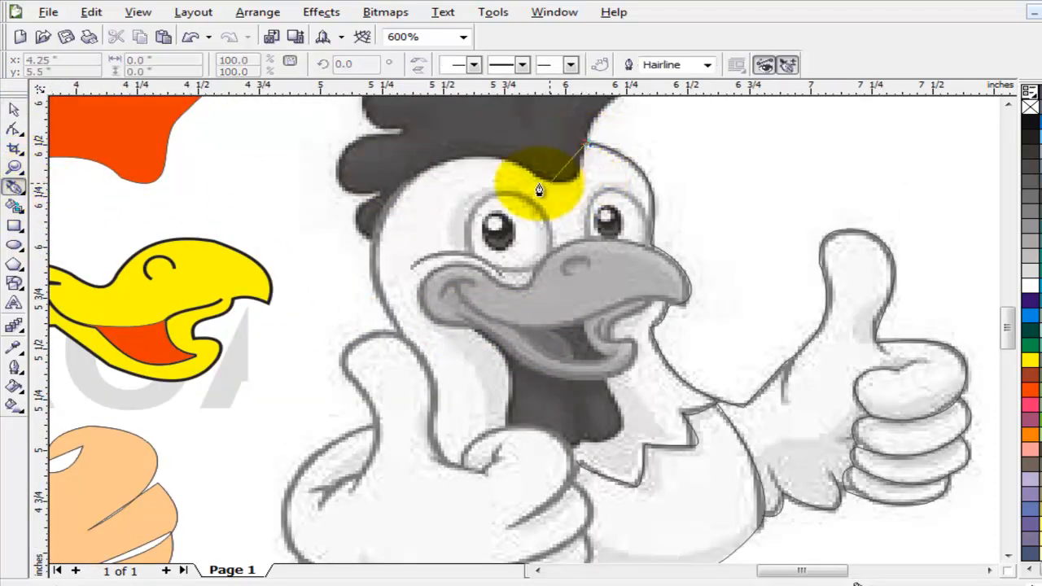
{"action": "left_click", "coordinate": [509, 162]}
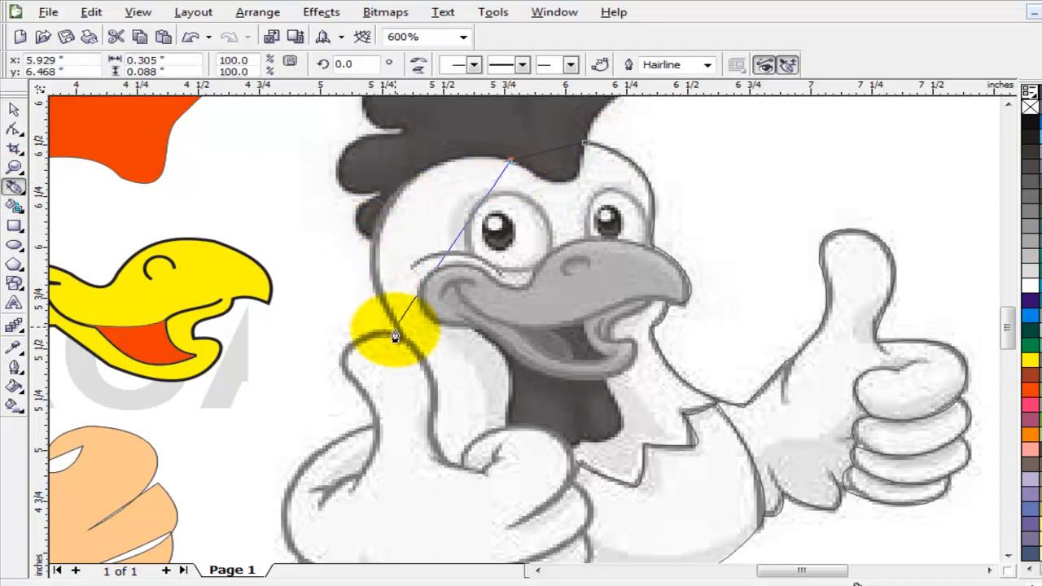
{"action": "left_click", "coordinate": [373, 235]}
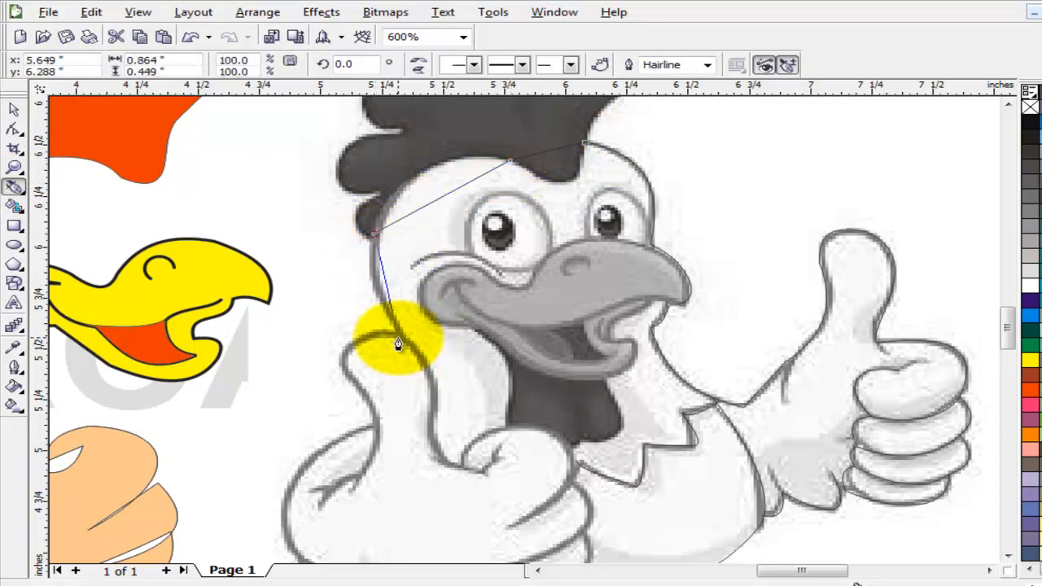
{"action": "left_click", "coordinate": [461, 462]}
{"action": "left_click", "coordinate": [507, 424]}
{"action": "left_click", "coordinate": [577, 463]}
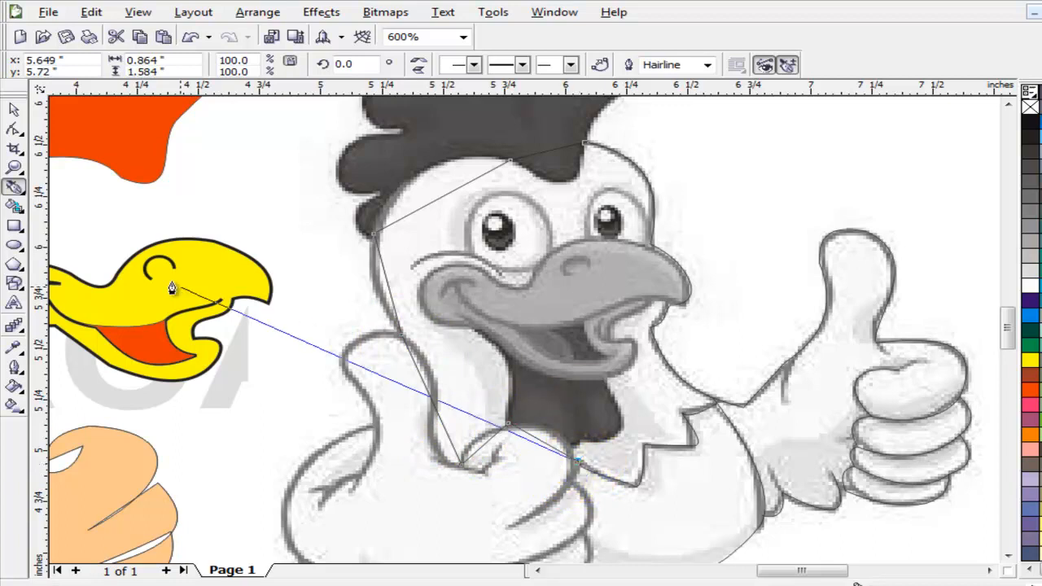
- Convert the whole head and neck path to curves and bend its segments along the sketched outline
{"action": "left_click", "coordinate": [14, 128]}
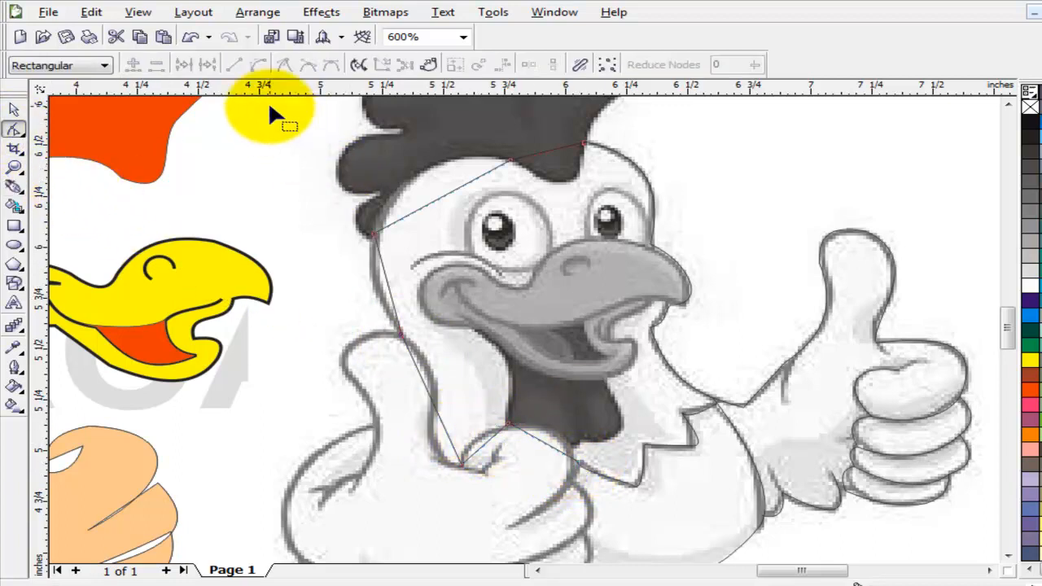
{"action": "left_click_drag", "start_coordinate": [277, 104], "coordinate": [714, 474]}
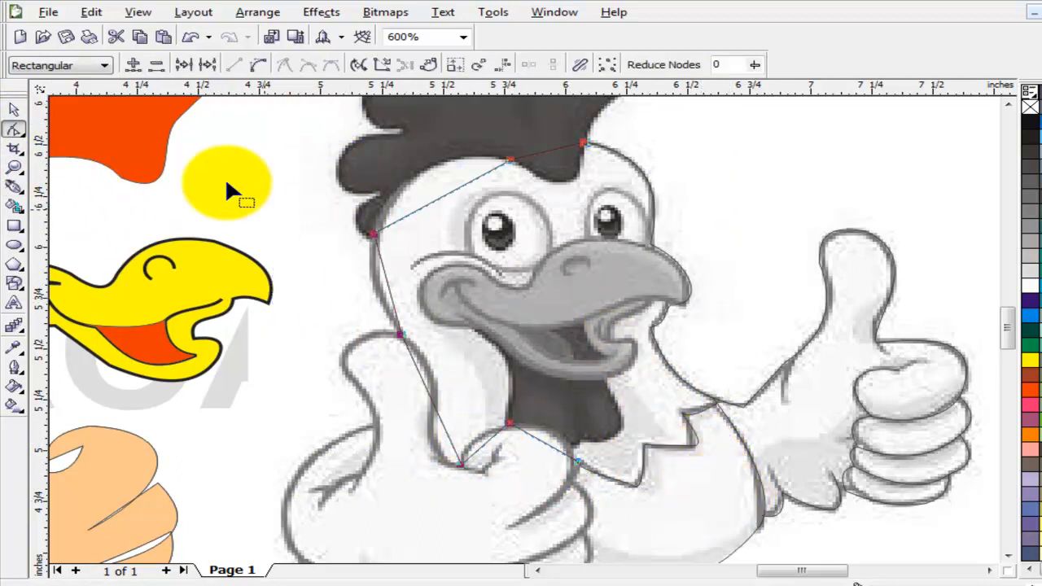
{"action": "left_click", "coordinate": [259, 65]}
{"action": "left_click_drag", "start_coordinate": [440, 173], "coordinate": [442, 171]}
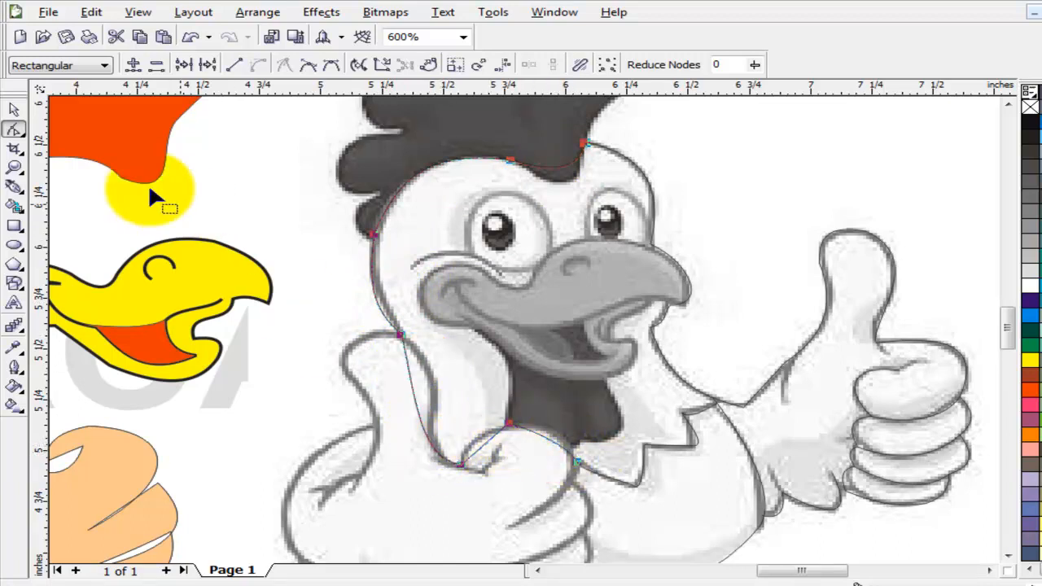
- Move the coloured comb, beak and near hand shapes onto their matching positions over the rooster sketch
{"action": "left_click", "coordinate": [13, 109]}
{"action": "scroll", "coordinate": [655, 414], "scroll_direction": "down", "scroll_amount": 1}
{"action": "left_click", "coordinate": [772, 281]}
{"action": "left_click_drag", "start_coordinate": [292, 281], "coordinate": [496, 263]}
{"action": "left_click_drag", "start_coordinate": [496, 263], "coordinate": [497, 263]}
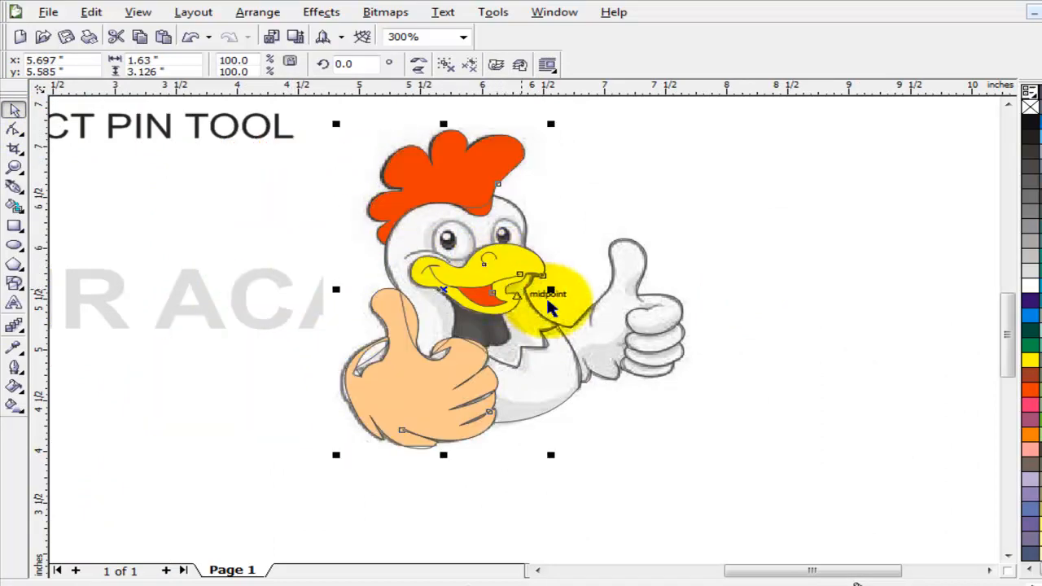
{"action": "left_click", "coordinate": [667, 421]}
{"action": "scroll", "coordinate": [501, 366], "scroll_direction": "up", "scroll_amount": 1}
{"action": "scroll", "coordinate": [579, 326], "scroll_direction": "down", "scroll_amount": 1}
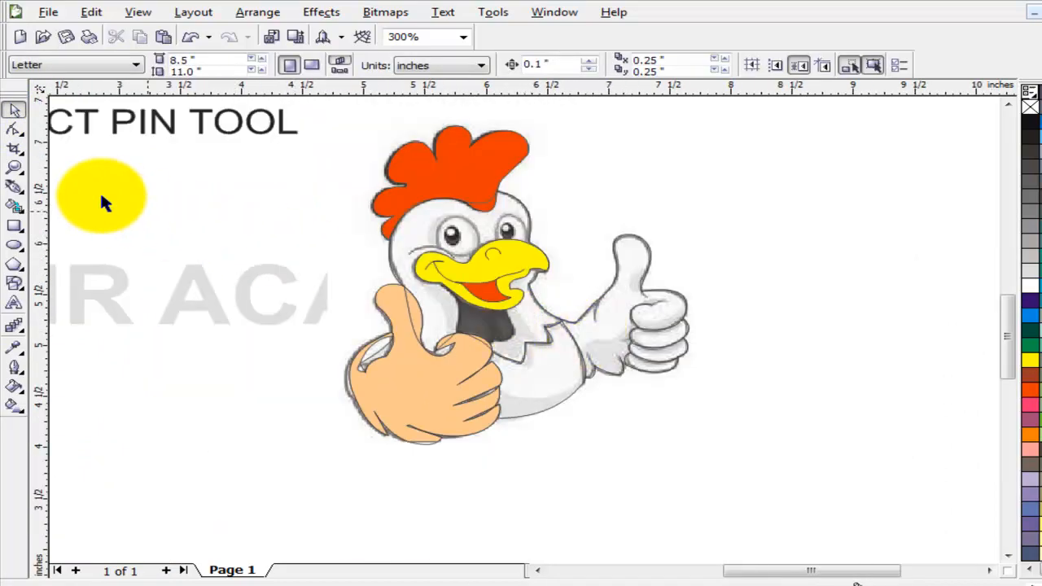
- Smart-fill the far thumb and the area directly beneath it with teal
{"action": "left_click", "coordinate": [14, 205]}
{"action": "left_click", "coordinate": [641, 275]}
{"action": "scroll", "coordinate": [641, 276], "scroll_direction": "up", "scroll_amount": 1}
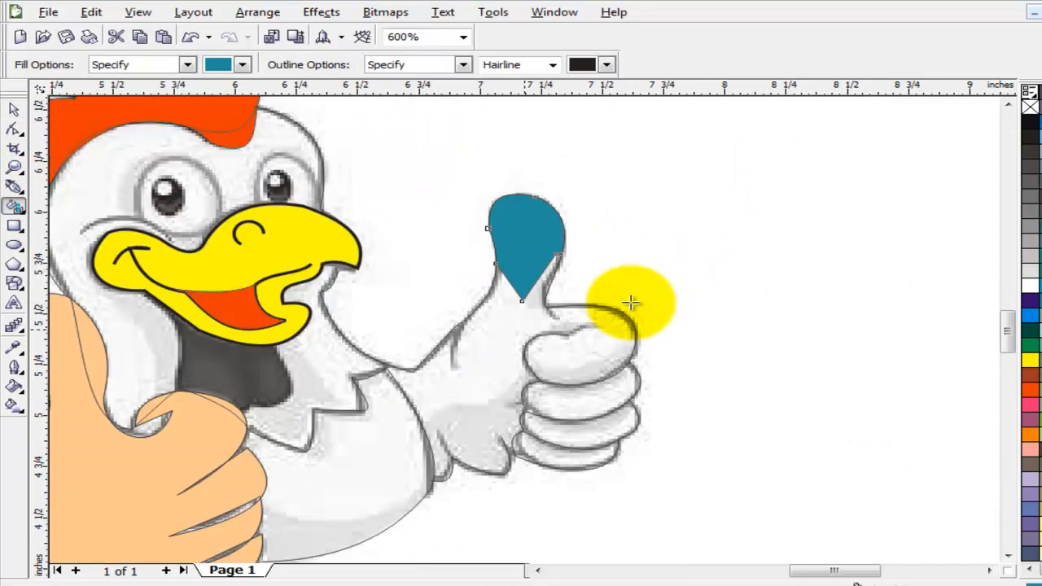
{"action": "left_click", "coordinate": [507, 326]}
- Try teal smart fills on the far palm and the upper finger, undoing each one
{"action": "left_click", "coordinate": [484, 344]}
{"action": "key", "text": "ctrl+z"}
{"action": "left_click", "coordinate": [581, 357]}
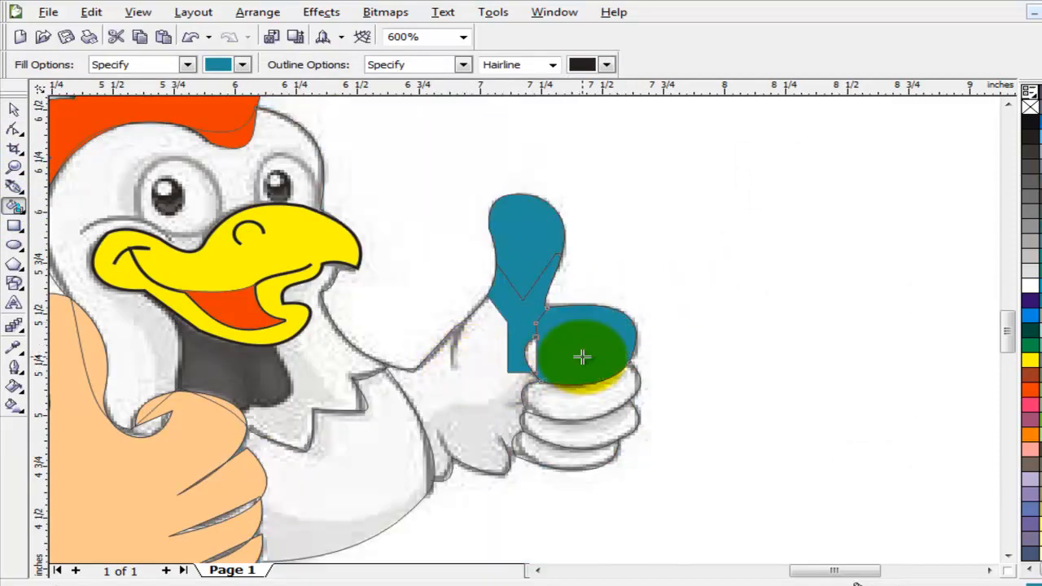
{"action": "key", "text": "ctrl+z"}
- Trace the upper finger's crease on the far hand with a Bezier curve joined to the existing finger outline
{"action": "scroll", "coordinate": [580, 351], "scroll_direction": "up", "scroll_amount": 2}
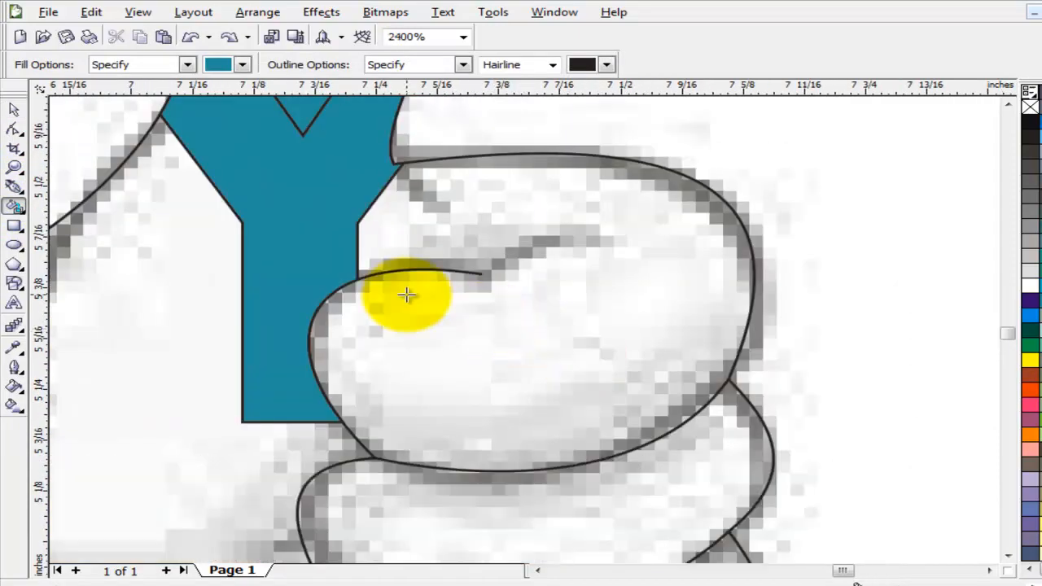
{"action": "left_click", "coordinate": [23, 195]}
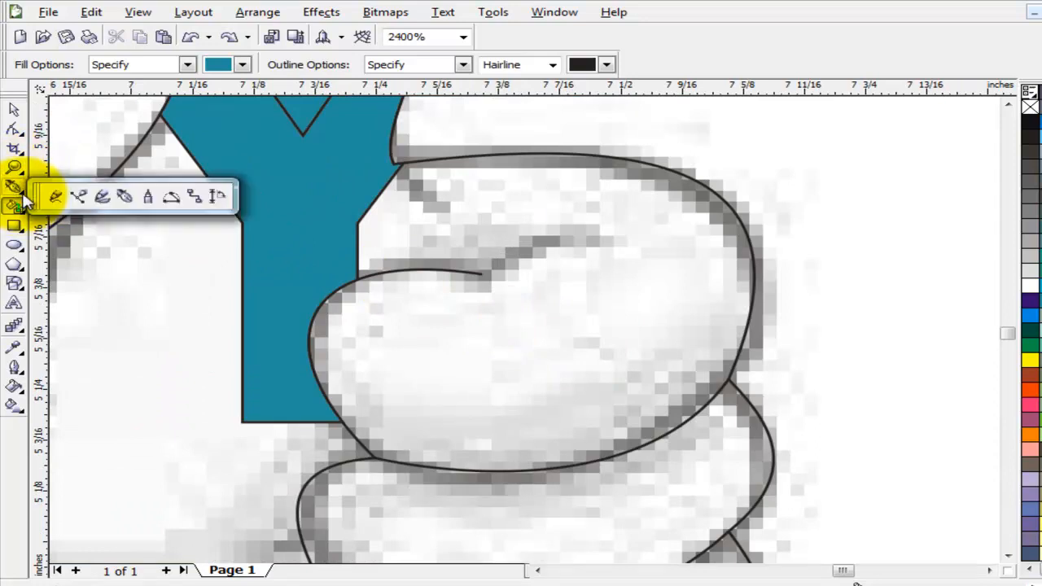
{"action": "left_click", "coordinate": [78, 196]}
{"action": "left_click", "coordinate": [598, 235]}
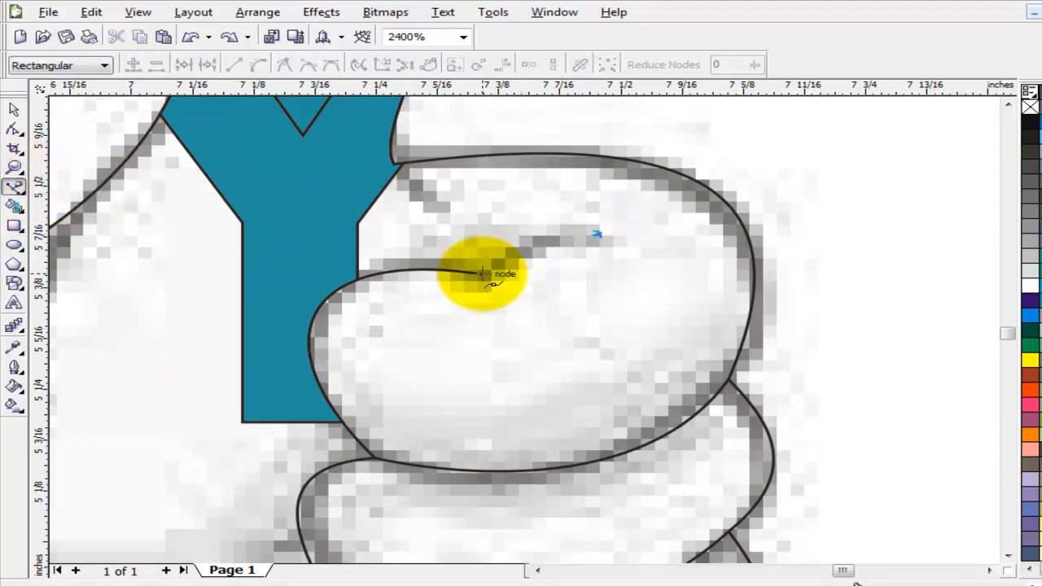
{"action": "left_click_drag", "start_coordinate": [483, 271], "coordinate": [489, 314]}
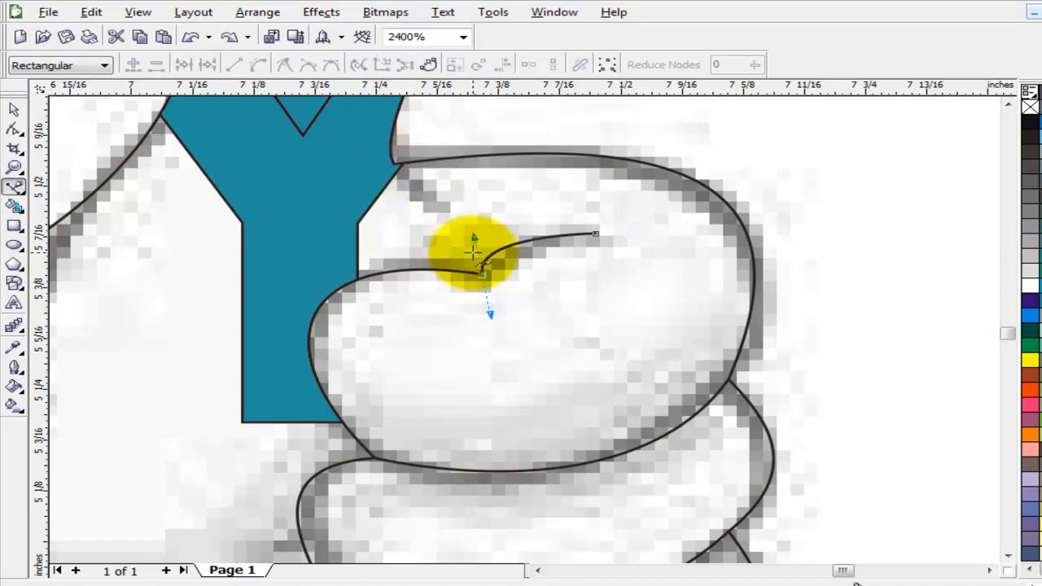
{"action": "left_click", "coordinate": [14, 109]}
- Draw a short Bezier crease at the base of the far thumb, where it meets the upper finger
{"action": "left_click", "coordinate": [14, 186]}
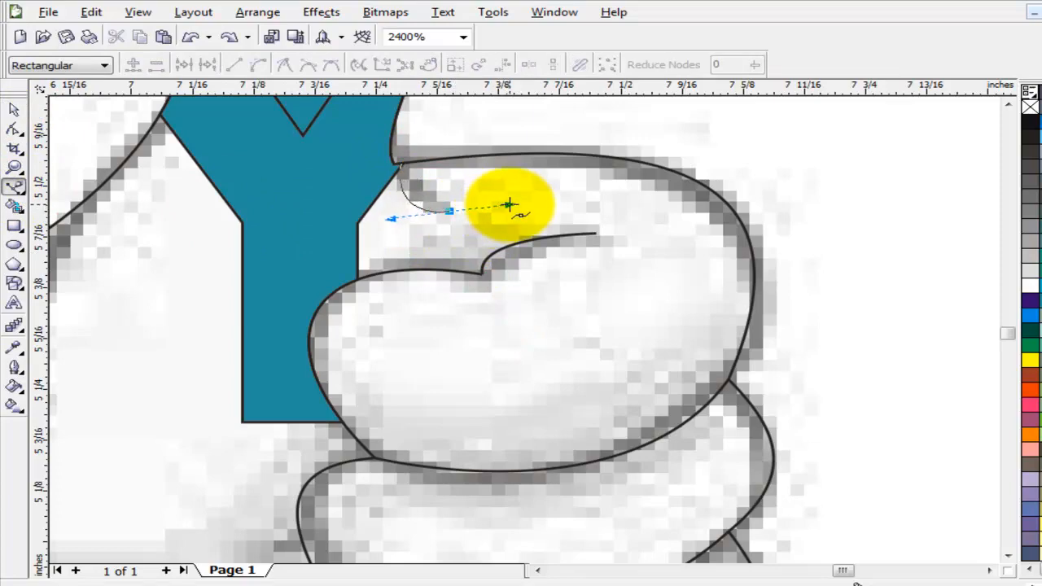
{"action": "left_click_drag", "start_coordinate": [509, 204], "coordinate": [512, 204]}
{"action": "left_click", "coordinate": [14, 109]}
- Select both teal pieces of the far thumb and weld them into one shape
{"action": "scroll", "coordinate": [634, 417], "scroll_direction": "down", "scroll_amount": 2}
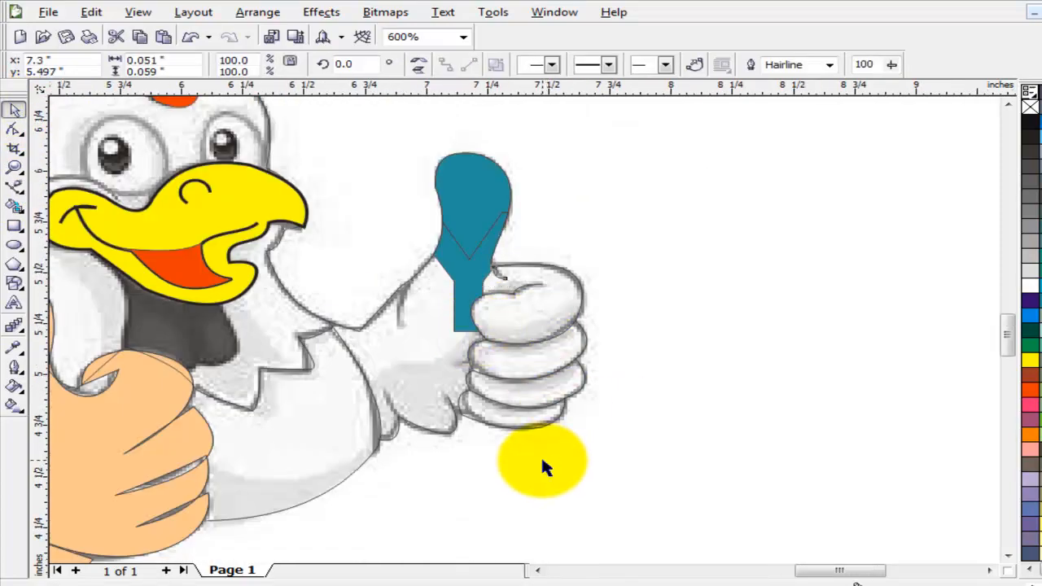
{"action": "left_click", "coordinate": [542, 460]}
{"action": "left_click", "coordinate": [457, 275]}
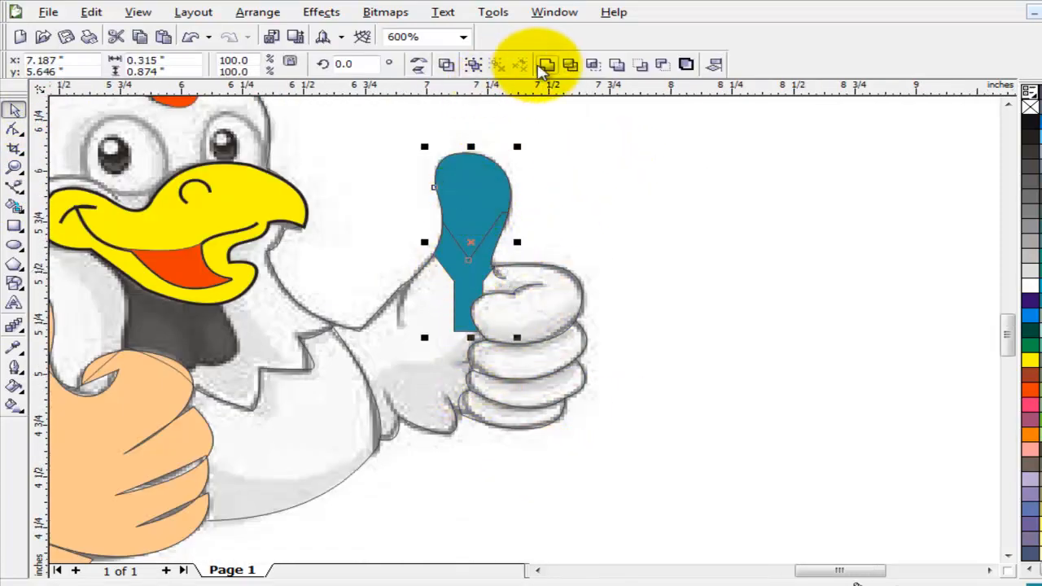
{"action": "left_click", "coordinate": [544, 72]}
- Smart-fill the three lower fingers of the far hand with teal
{"action": "left_click", "coordinate": [14, 206]}
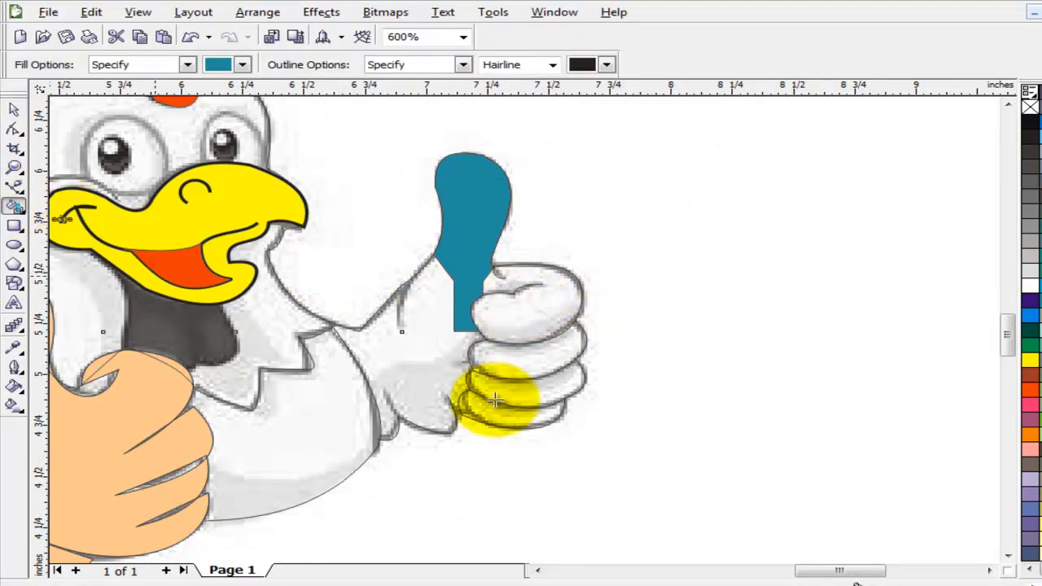
{"action": "left_click", "coordinate": [518, 364]}
{"action": "left_click", "coordinate": [524, 393]}
{"action": "left_click", "coordinate": [510, 418]}
- Try teal smart fills on the far hand's upper finger, the palm and the body, undoing each one
{"action": "left_click", "coordinate": [536, 329]}
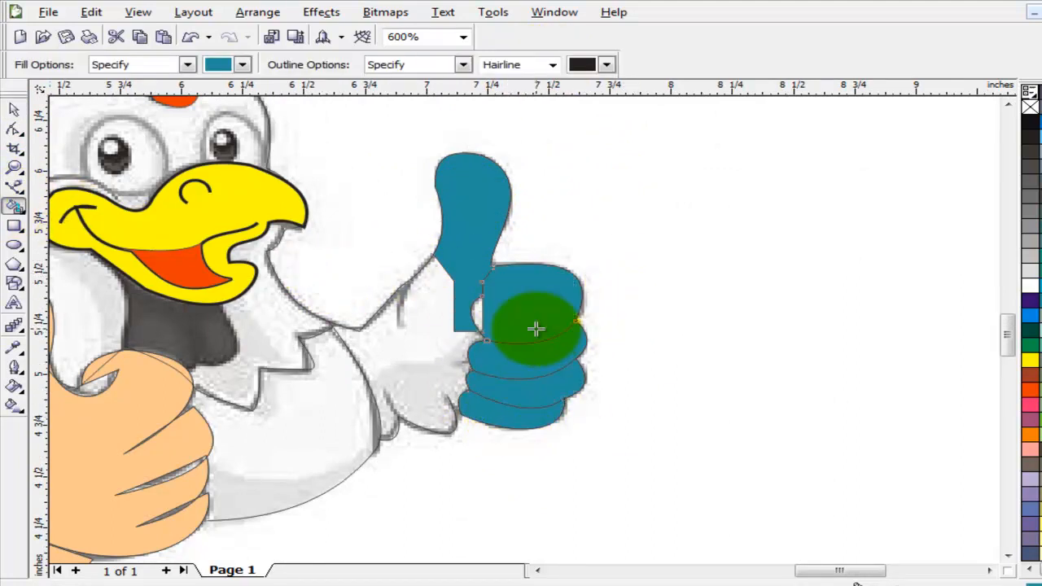
{"action": "key", "text": "ctrl+z"}
{"action": "left_click", "coordinate": [420, 386]}
{"action": "key", "text": "ctrl+z"}
{"action": "left_click", "coordinate": [324, 427]}
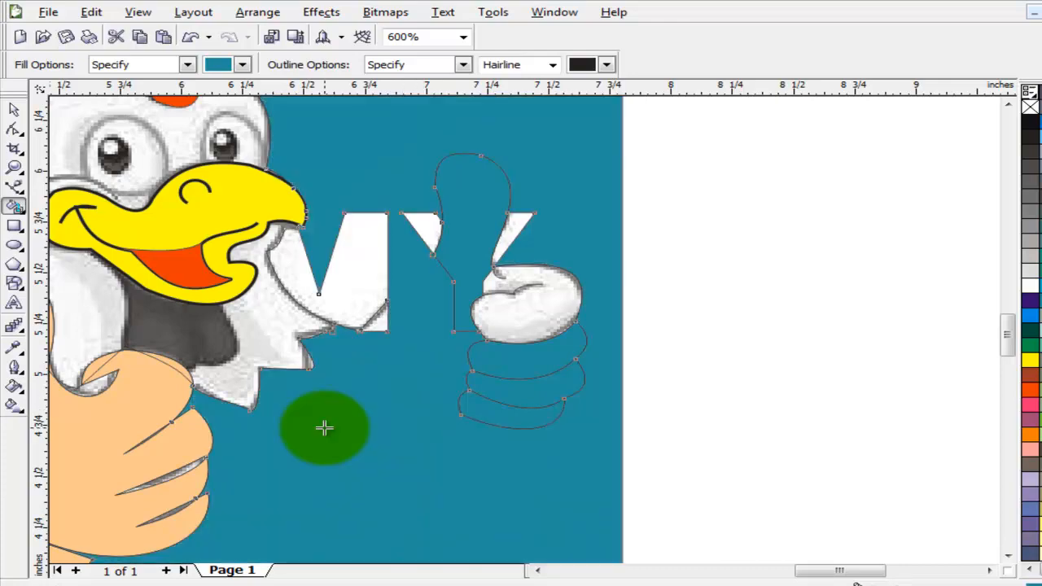
{"action": "key", "text": "ctrl+z"}
- Smart-fill the collar, neck and head areas around the beak with teal
{"action": "left_click", "coordinate": [274, 345]}
{"action": "scroll", "coordinate": [220, 350], "scroll_direction": "down", "scroll_amount": 1}
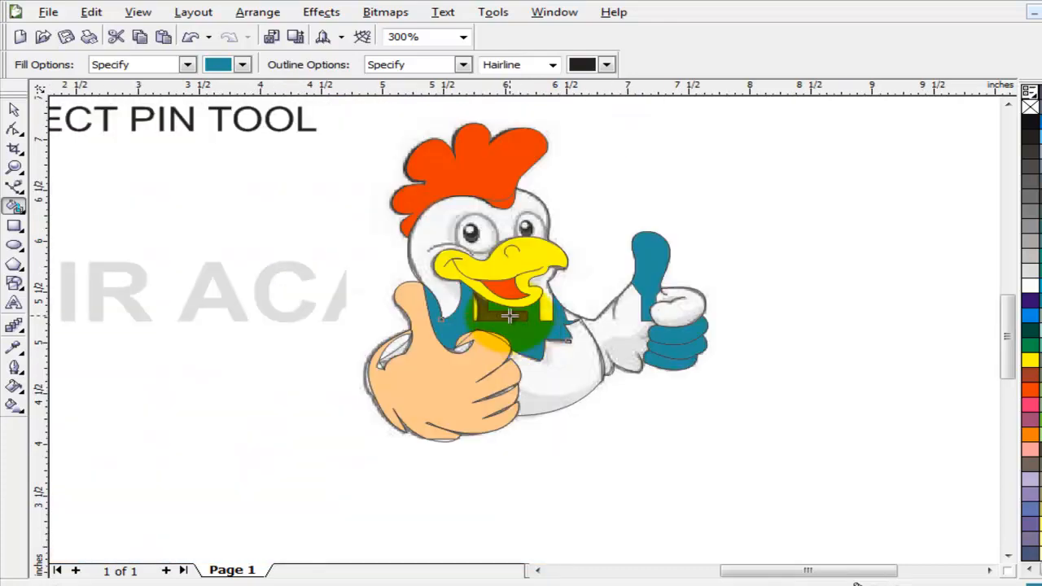
{"action": "scroll", "coordinate": [508, 316], "scroll_direction": "up", "scroll_amount": 1}
{"action": "left_click", "coordinate": [602, 328]}
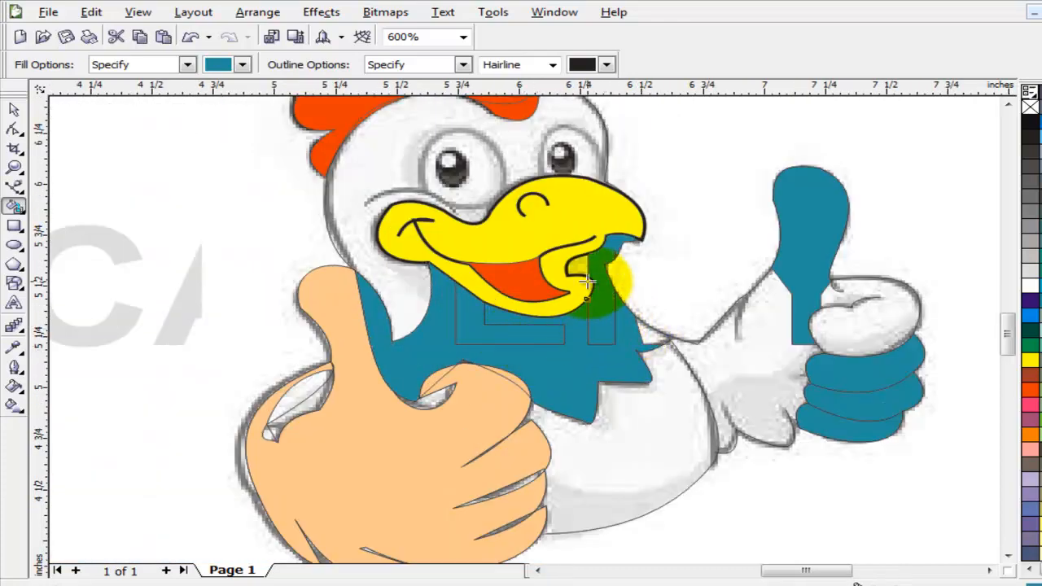
{"action": "left_click", "coordinate": [355, 209]}
- Select the teal pieces of the head, neck and collar and weld them into one shape
{"action": "left_click", "coordinate": [15, 110]}
{"action": "left_click_drag", "start_coordinate": [323, 218], "coordinate": [414, 323]}
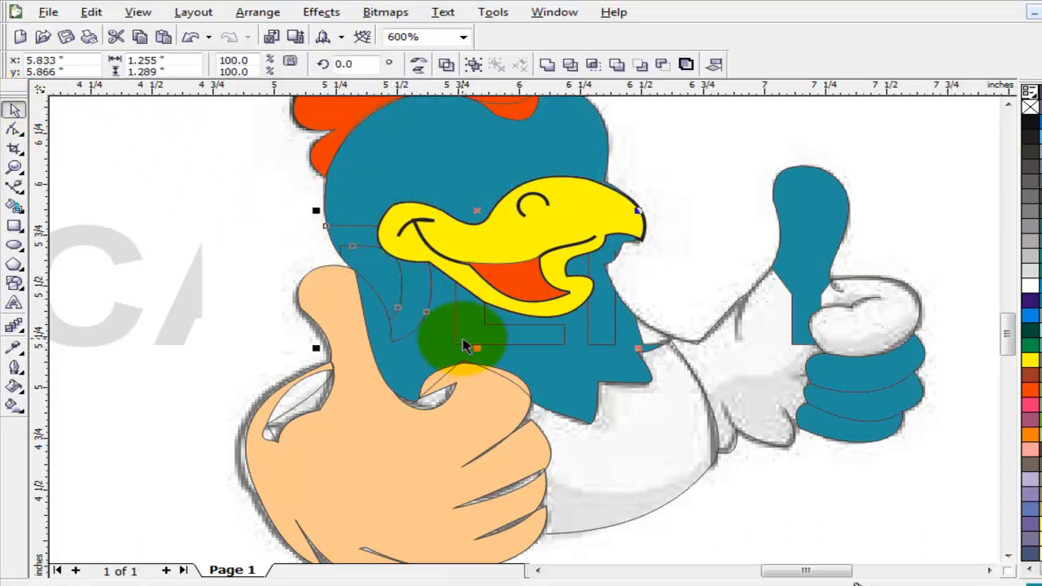
{"action": "left_click_drag", "start_coordinate": [440, 356], "coordinate": [580, 330]}
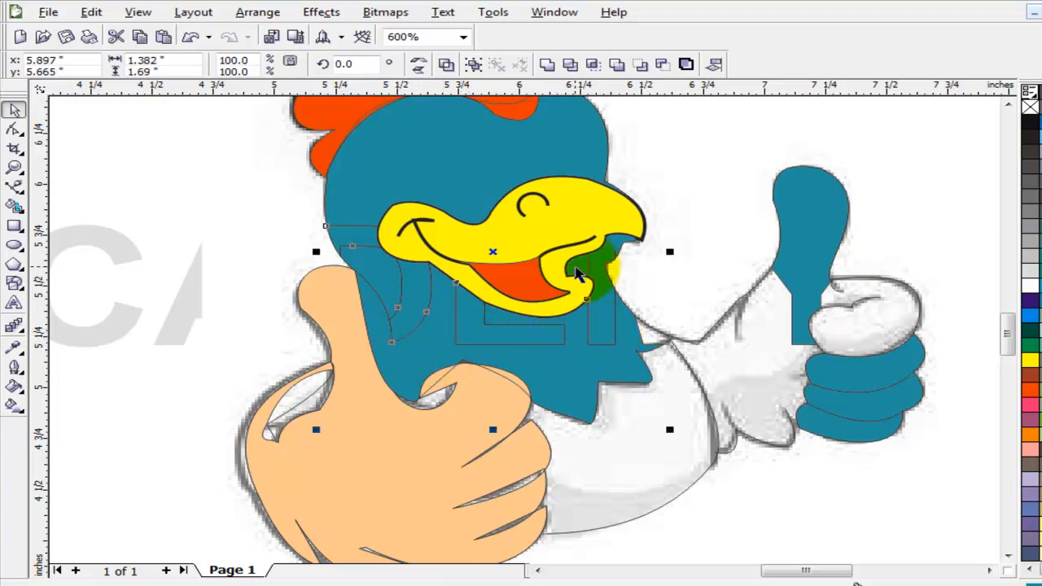
{"action": "left_click", "coordinate": [546, 64]}
- Move the welded teal head shape off to the side of the rooster to uncover the sketched eyes
{"action": "key", "text": "F3"}
{"action": "left_click", "coordinate": [302, 437]}
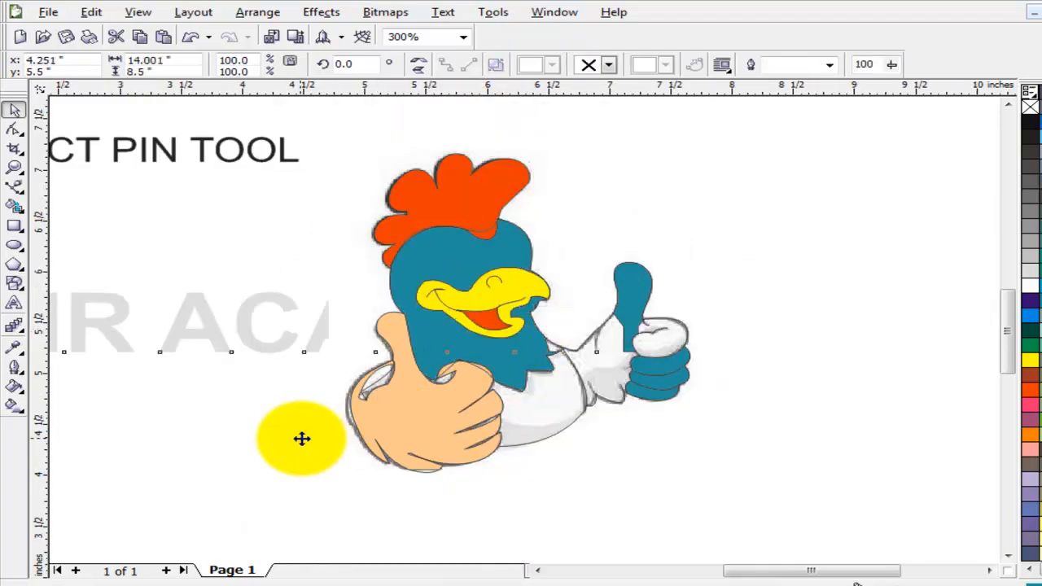
{"action": "scroll", "coordinate": [527, 367], "scroll_direction": "up", "scroll_amount": 1}
{"action": "scroll", "coordinate": [486, 341], "scroll_direction": "down", "scroll_amount": 1}
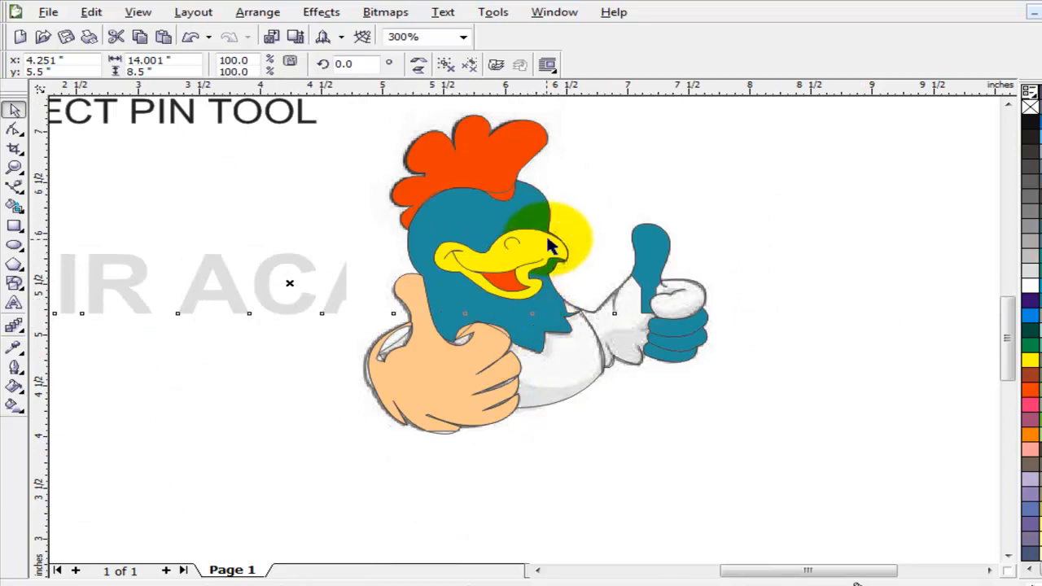
{"action": "mouse_move", "coordinate": [419, 351]}
{"action": "left_mouse_down"}
{"action": "mouse_move", "coordinate": [290, 351]}
{"action": "mouse_move", "coordinate": [419, 351]}
{"action": "left_mouse_up"}
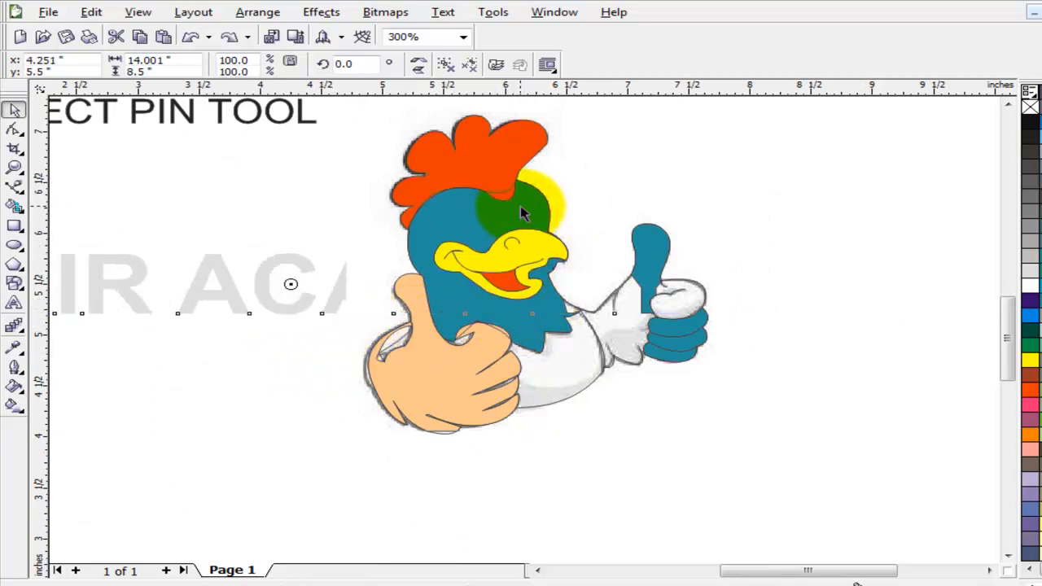
{"action": "left_click_drag", "start_coordinate": [522, 213], "coordinate": [294, 224]}
{"action": "key", "text": "z"}
{"action": "left_click_drag", "start_coordinate": [366, 186], "coordinate": [563, 275]}
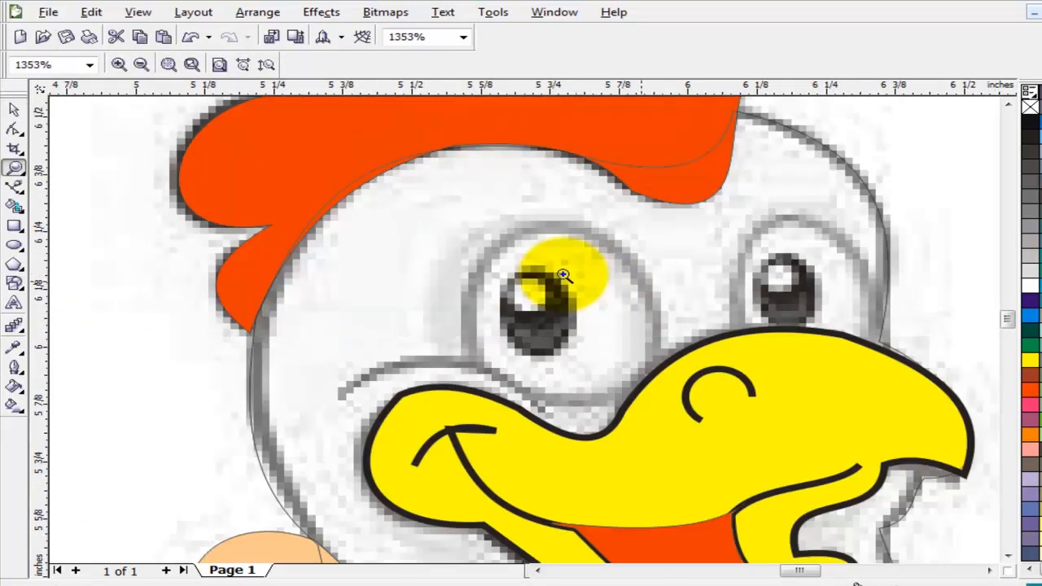
- Draw an ellipse around the rooster's larger eye, fit it to the sketch and tilt it about 18 degrees
{"action": "left_click", "coordinate": [14, 244]}
{"action": "left_click_drag", "start_coordinate": [443, 192], "coordinate": [627, 399]}
{"action": "left_click", "coordinate": [14, 108]}
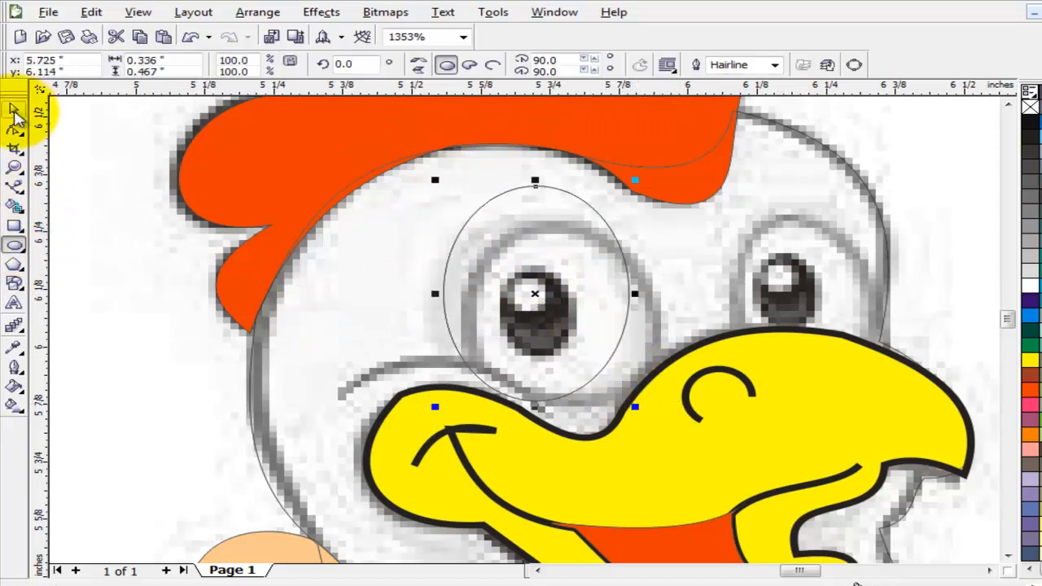
{"action": "left_click_drag", "start_coordinate": [577, 252], "coordinate": [609, 261]}
{"action": "left_click_drag", "start_coordinate": [563, 206], "coordinate": [564, 215]}
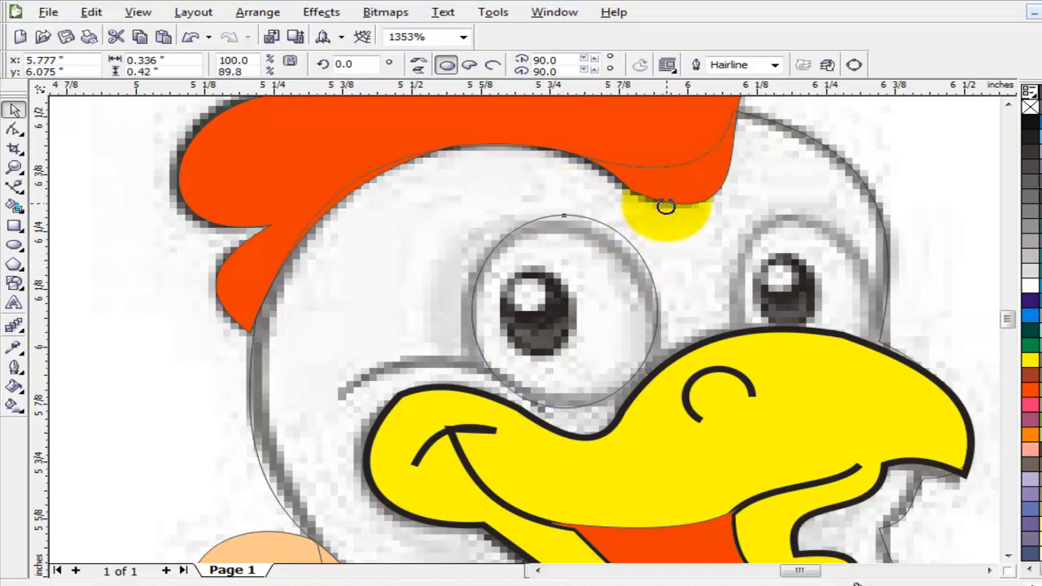
{"action": "left_click_drag", "start_coordinate": [630, 205], "coordinate": [619, 228]}
- Copy the ellipse to the smaller eye and scale further copies into a black pupil with a white highlight
{"action": "left_click_drag", "start_coordinate": [559, 274], "coordinate": [809, 274]}
{"action": "left_click_drag", "start_coordinate": [918, 409], "coordinate": [874, 366]}
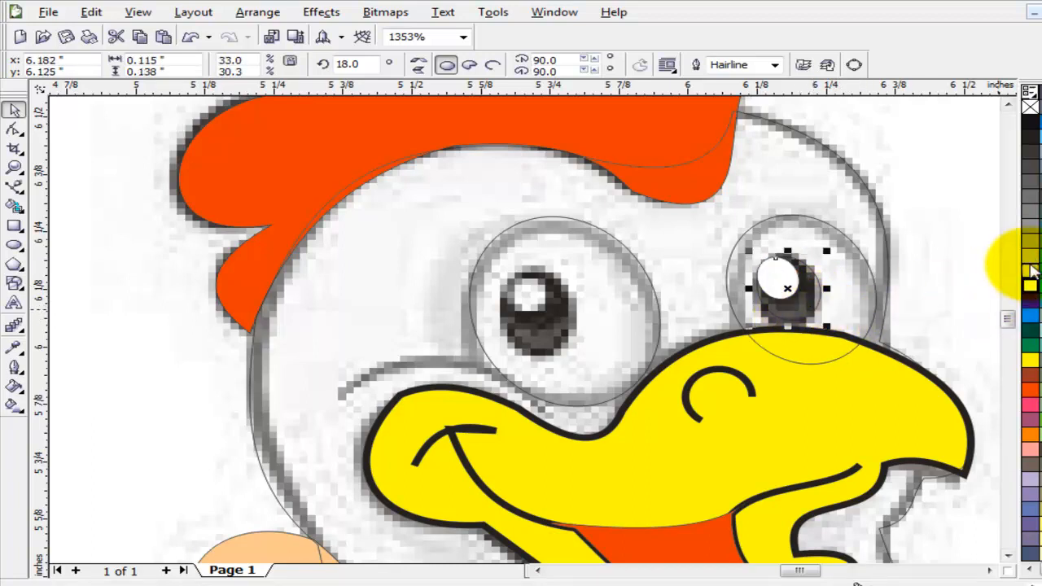
{"action": "left_click", "coordinate": [795, 307]}
- Copy the pupil and highlight to the larger eye, enlarge and rotate them to fit, and fill both eyeballs white
{"action": "left_click_drag", "start_coordinate": [795, 308], "coordinate": [554, 303]}
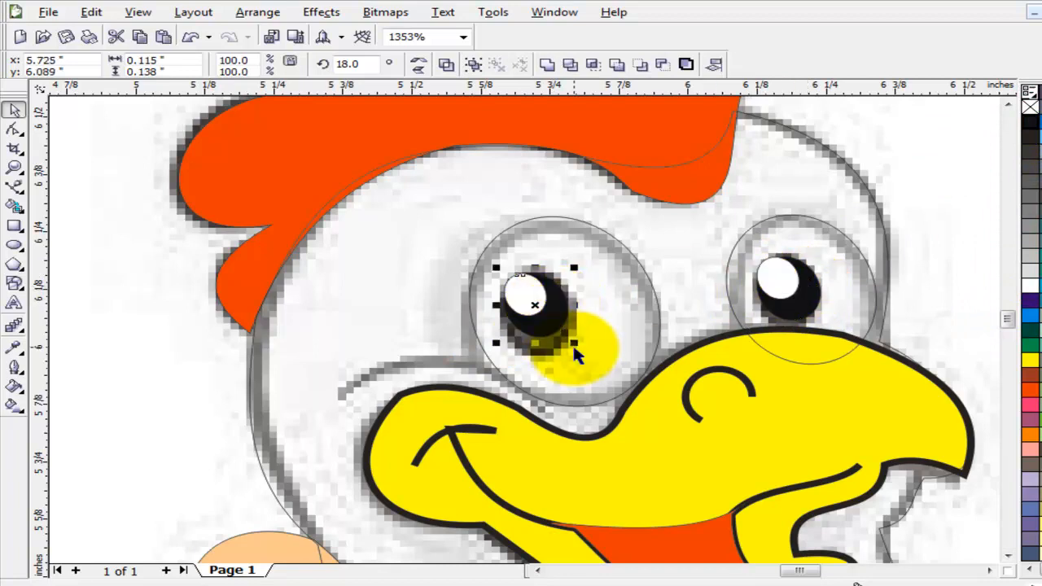
{"action": "left_click_drag", "start_coordinate": [585, 356], "coordinate": [577, 327]}
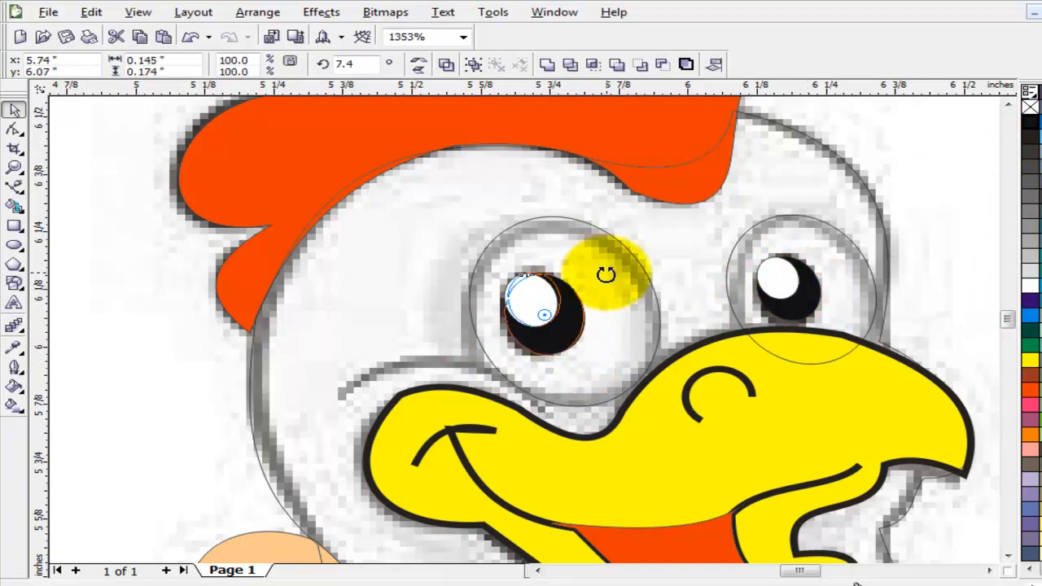
{"action": "left_click_drag", "start_coordinate": [606, 274], "coordinate": [558, 334]}
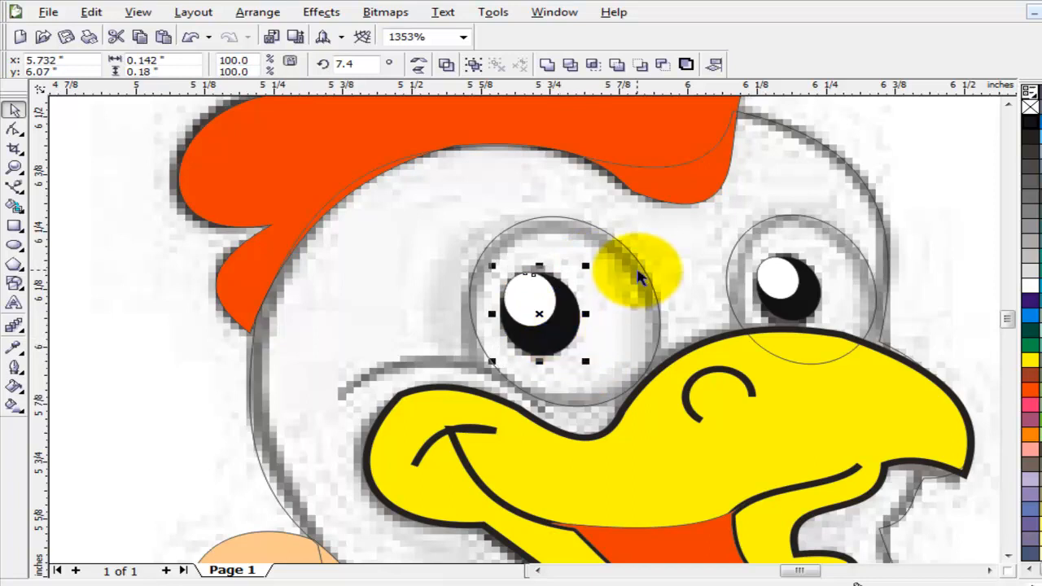
{"action": "left_click", "coordinate": [643, 275]}
{"action": "left_click", "coordinate": [1029, 287]}
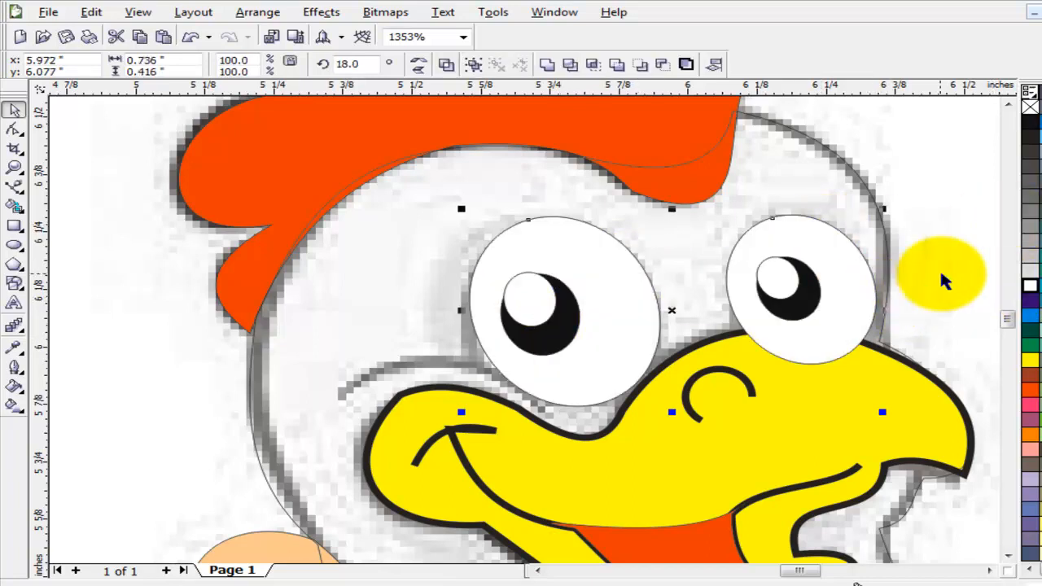
- Remove the outline from the white highlight in each pupil
{"action": "left_click", "coordinate": [785, 282]}
{"action": "left_click_drag", "start_coordinate": [786, 278], "coordinate": [799, 282]}
{"action": "key", "text": "z"}
{"action": "left_click_drag", "start_coordinate": [709, 239], "coordinate": [832, 324]}
{"action": "left_click", "coordinate": [14, 110]}
{"action": "left_click_drag", "start_coordinate": [617, 259], "coordinate": [547, 273]}
{"action": "scroll", "coordinate": [554, 309], "scroll_direction": "down", "scroll_amount": 2}
{"action": "key", "text": "ctrl+z"}
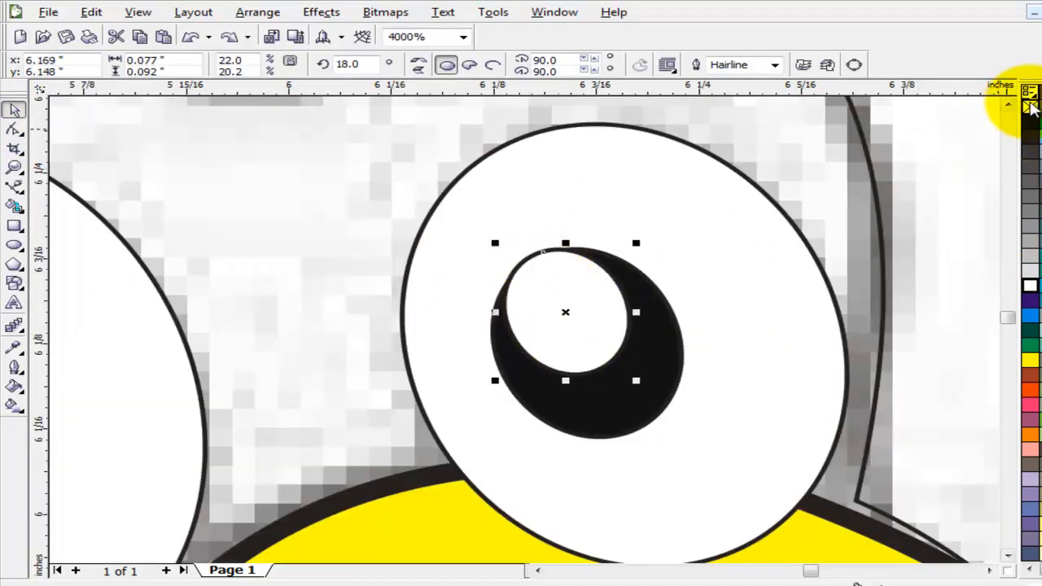
{"action": "right_click", "coordinate": [1029, 107]}
{"action": "scroll", "coordinate": [578, 302], "scroll_direction": "down", "scroll_amount": 1}
{"action": "left_click", "coordinate": [180, 363]}
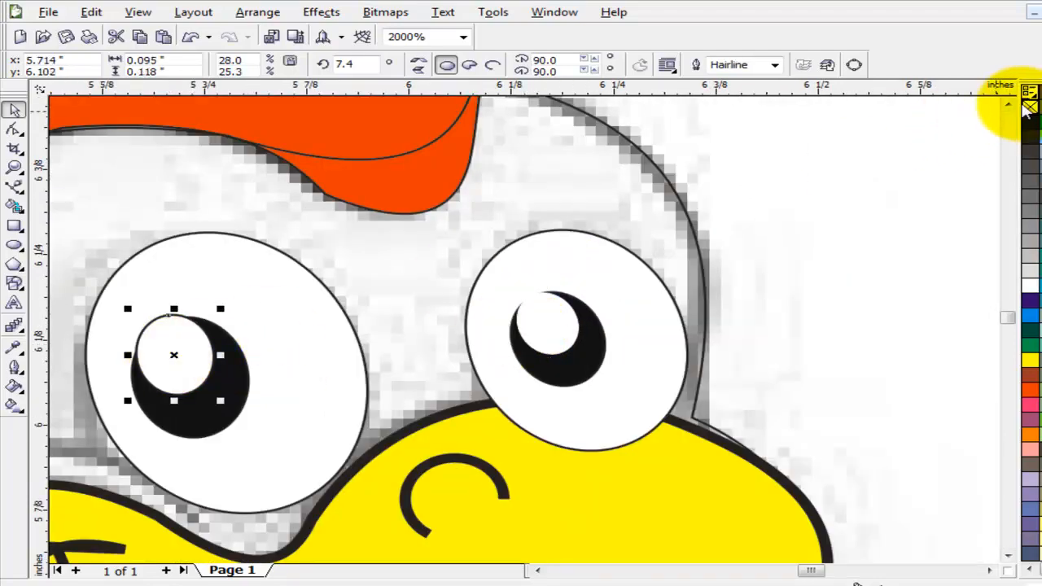
{"action": "right_click", "coordinate": [1029, 107]}
- Remove the outlines from both white eyeballs
{"action": "scroll", "coordinate": [352, 368], "scroll_direction": "down", "scroll_amount": 1}
{"action": "scroll", "coordinate": [553, 295], "scroll_direction": "down", "scroll_amount": 1}
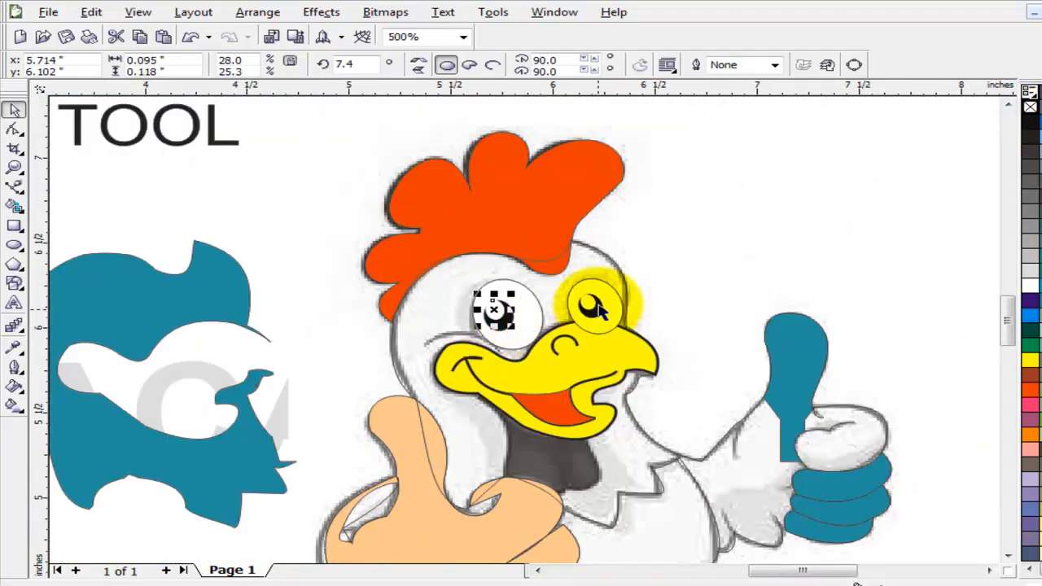
{"action": "left_click", "coordinate": [1029, 108]}
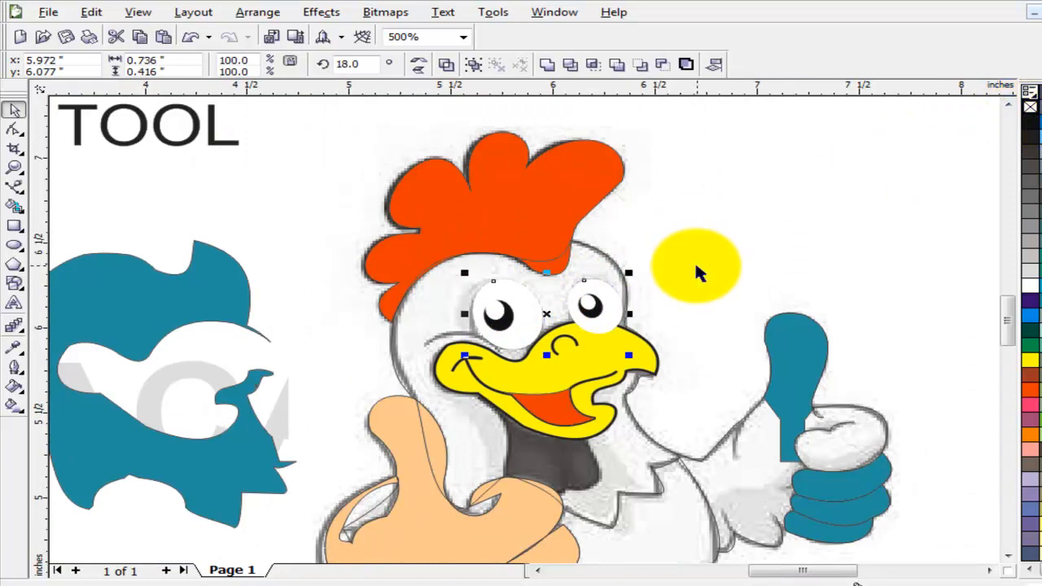
- Move the teal head shape back into place behind the rooster's eyes and beak
{"action": "left_click", "coordinate": [212, 300]}
{"action": "left_click_drag", "start_coordinate": [212, 299], "coordinate": [550, 300]}
{"action": "key", "text": "F3"}
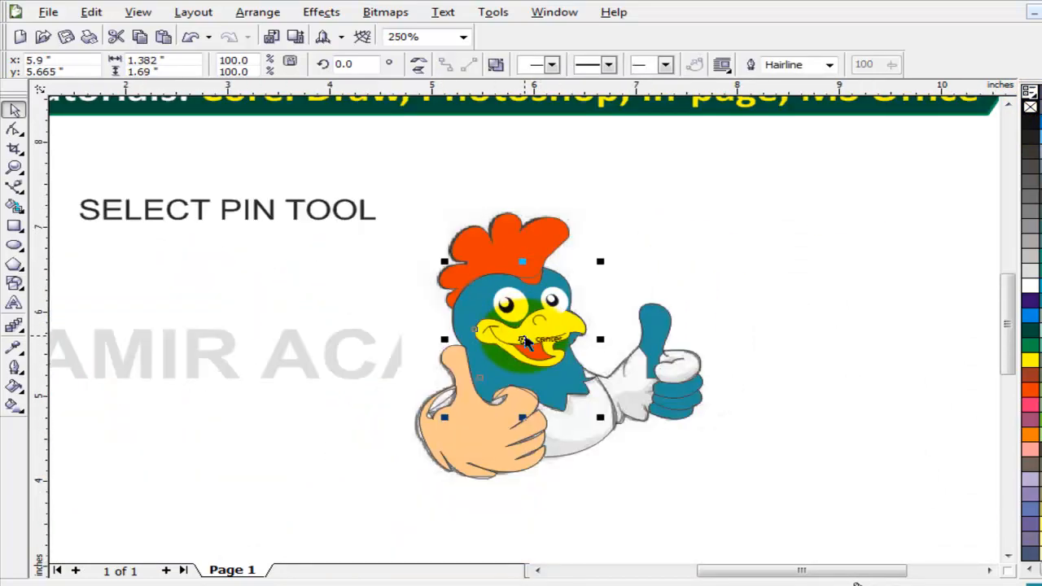
- Try moving the coloured rooster shapes and the teal head off the bitmap, undoing each move
{"action": "left_click_drag", "start_coordinate": [626, 172], "coordinate": [352, 515]}
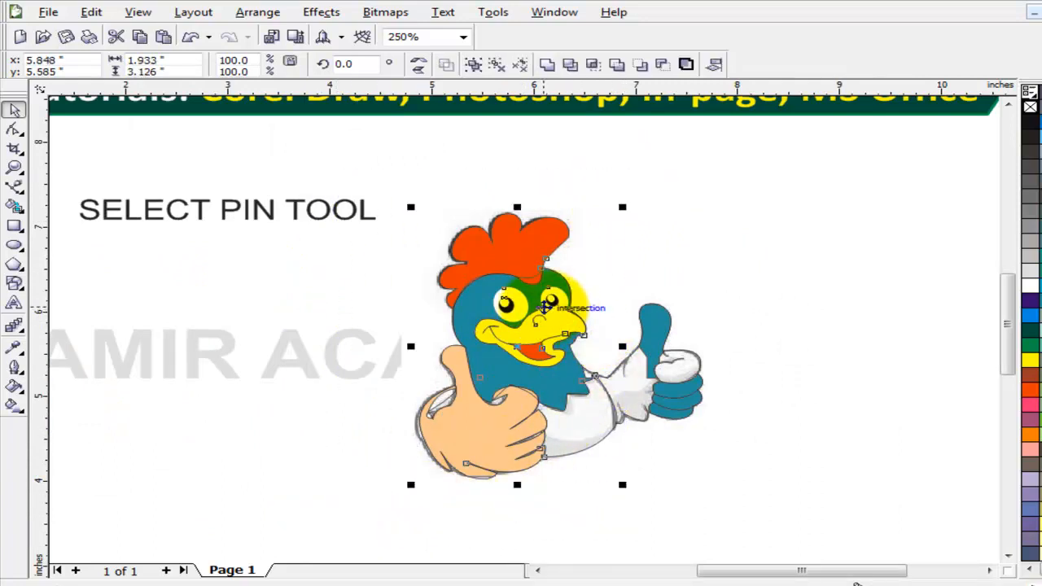
{"action": "left_click_drag", "start_coordinate": [551, 335], "coordinate": [352, 336]}
{"action": "left_click", "coordinate": [377, 461]}
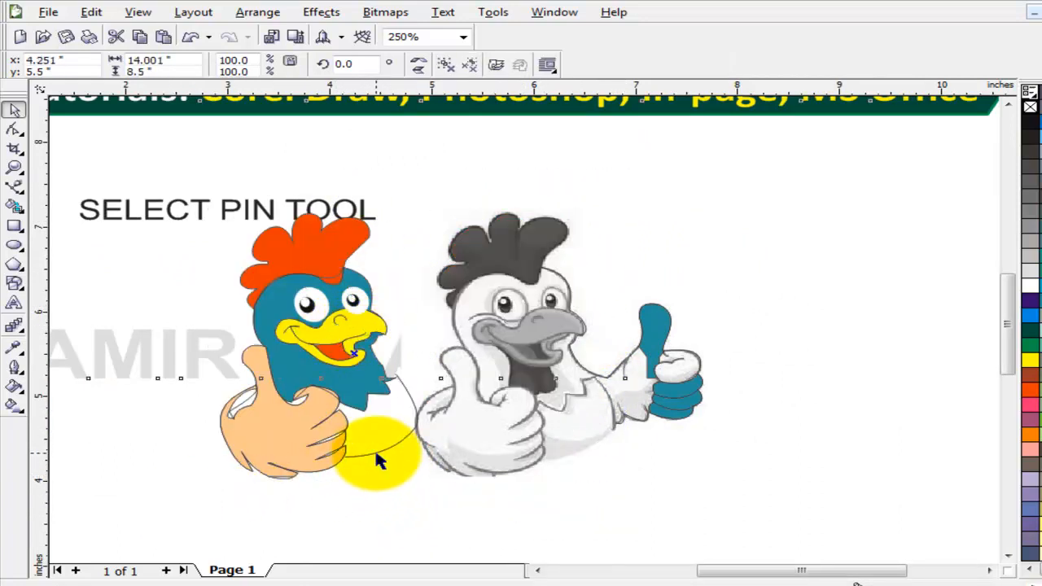
{"action": "key", "text": "ctrl+z"}
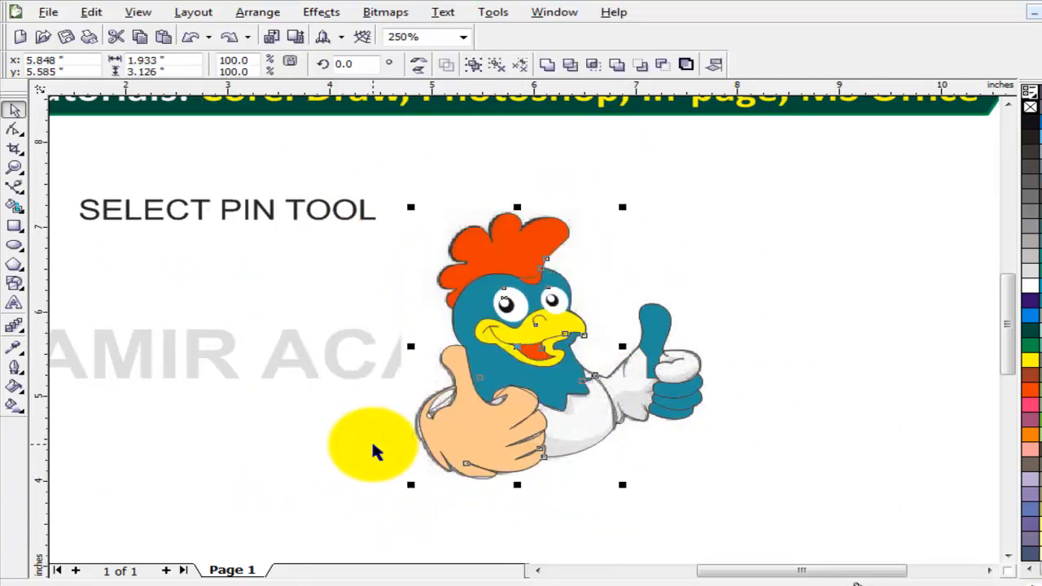
{"action": "left_click", "coordinate": [554, 488]}
{"action": "left_click_drag", "start_coordinate": [573, 394], "coordinate": [432, 419]}
{"action": "key", "text": "ctrl+z"}
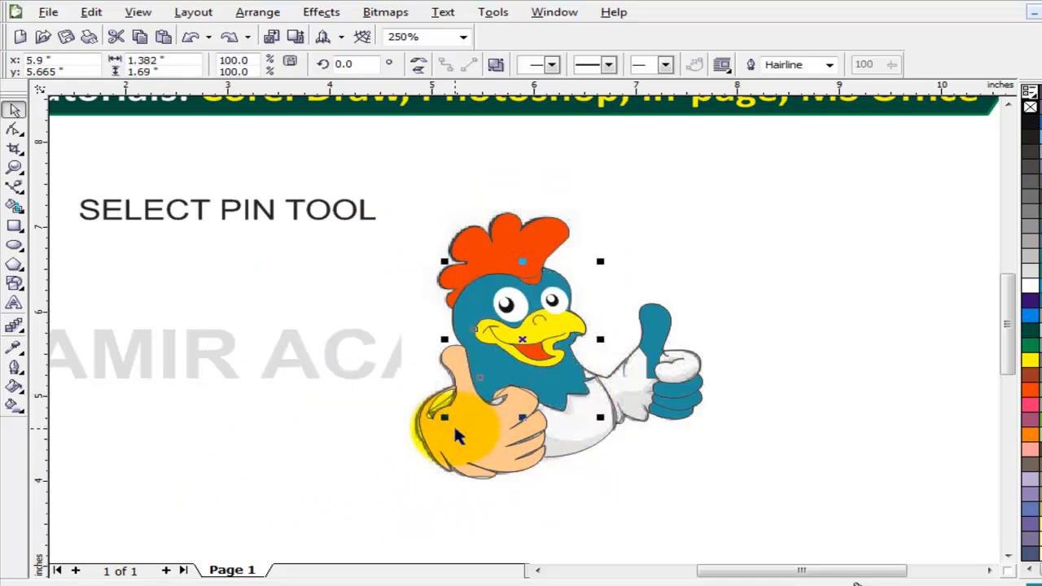
- Fill the head and neck with orange-red and apply a linear gradient running to reddish brown at the neck
{"action": "left_click", "coordinate": [1039, 194]}
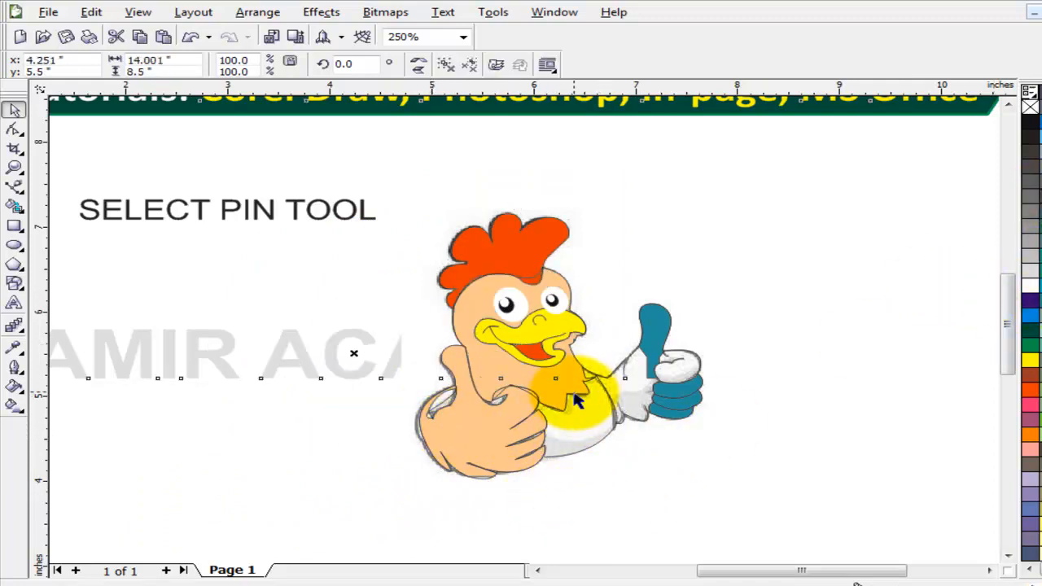
{"action": "left_click", "coordinate": [1030, 389]}
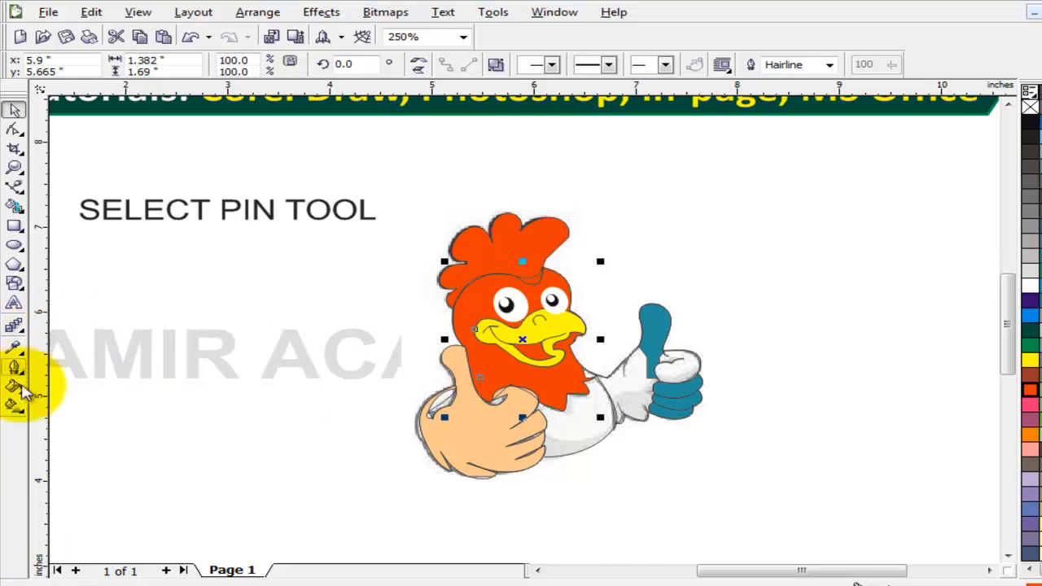
{"action": "left_click", "coordinate": [14, 404]}
{"action": "left_click_drag", "start_coordinate": [503, 297], "coordinate": [489, 293]}
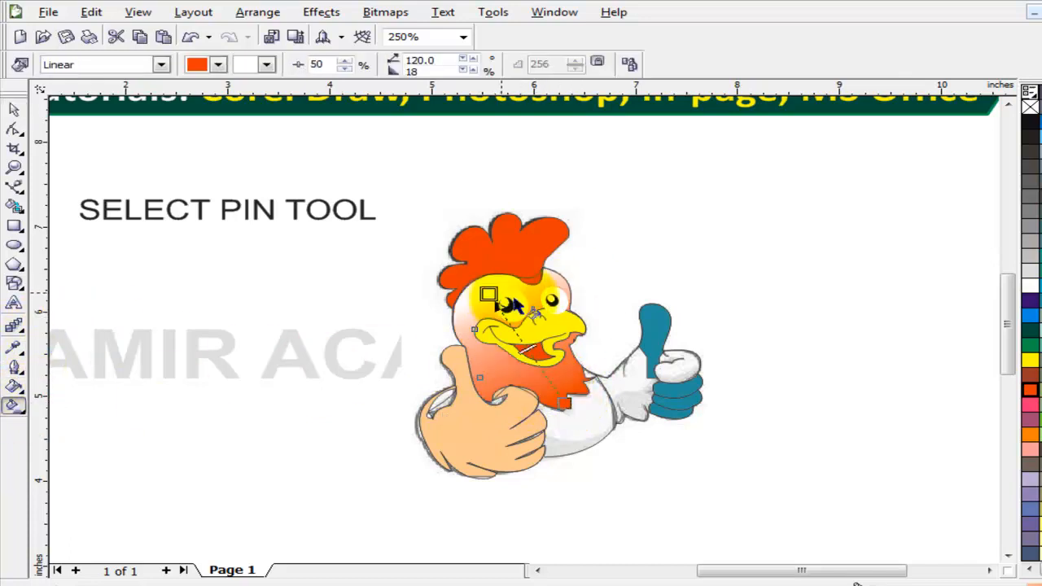
{"action": "left_click_drag", "start_coordinate": [1023, 375], "coordinate": [565, 408]}
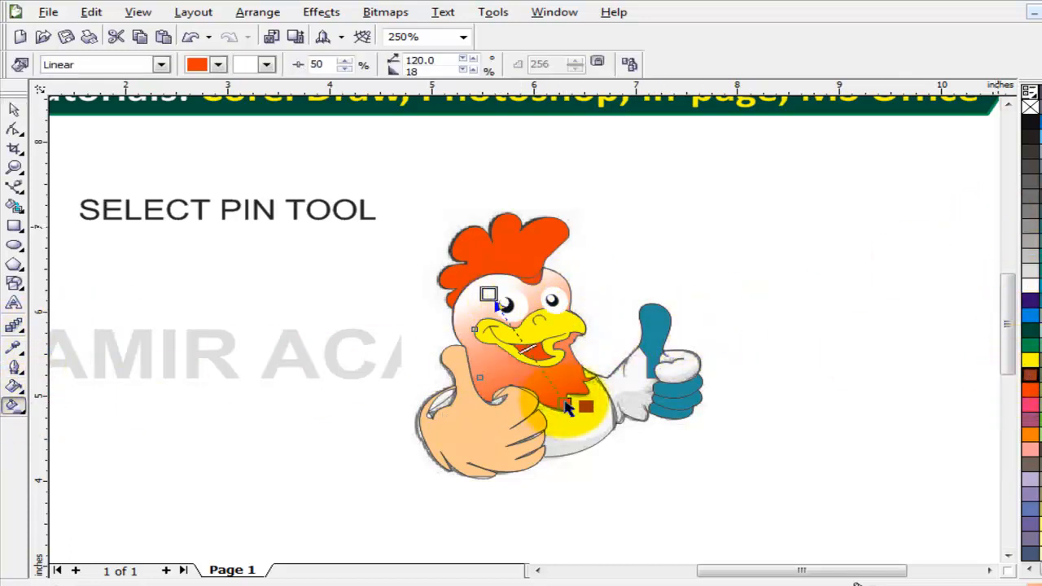
{"action": "left_click_drag", "start_coordinate": [1029, 389], "coordinate": [497, 301]}
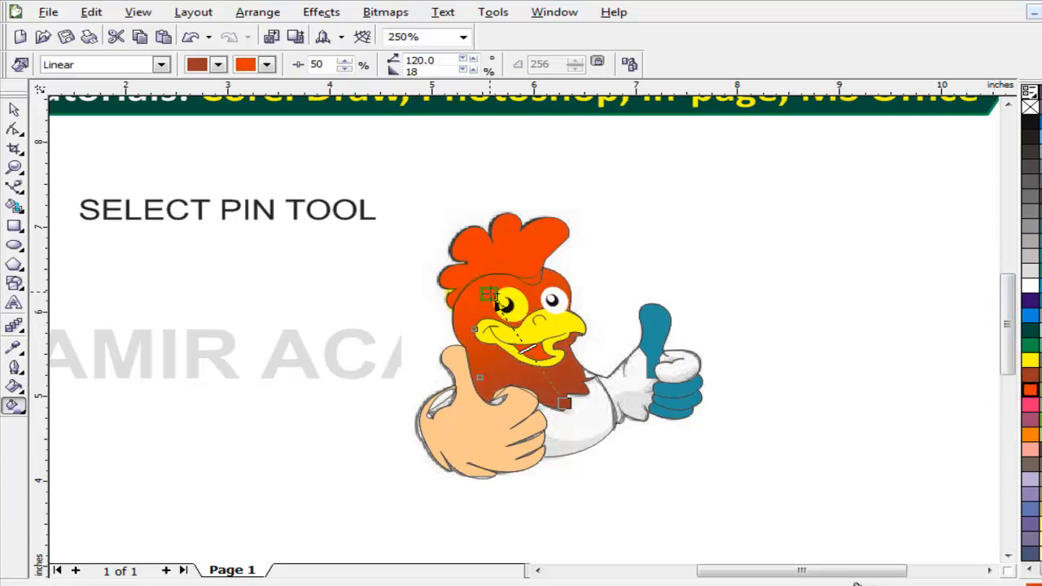
{"action": "left_click", "coordinate": [14, 109]}
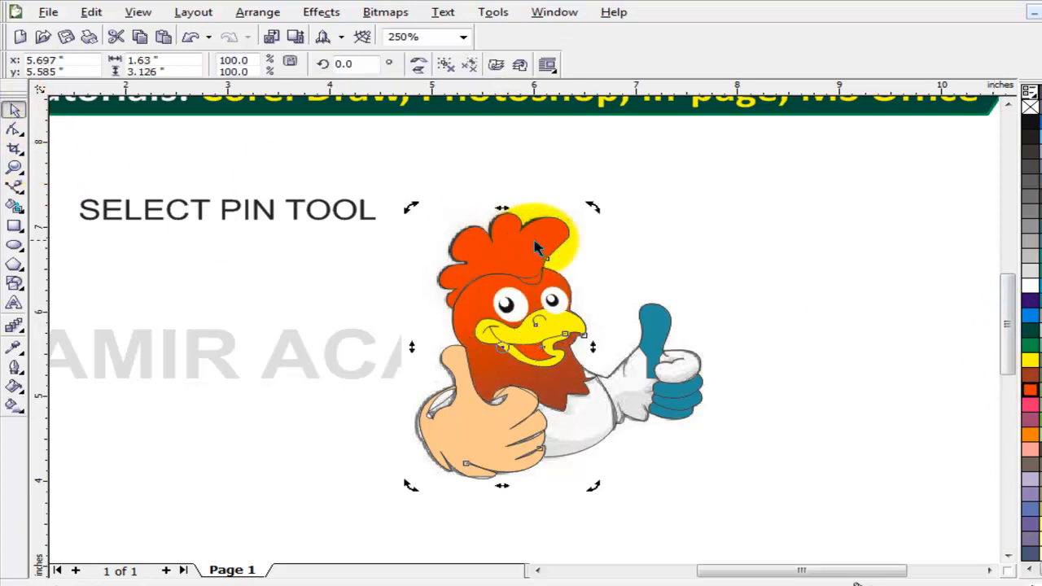
- Ungroup the comb from the other shapes and fill it with reddish brown
{"action": "left_click_drag", "start_coordinate": [530, 209], "coordinate": [615, 210]}
{"action": "key", "text": "ctrl+z"}
{"action": "left_click", "coordinate": [446, 64]}
{"action": "left_click", "coordinate": [575, 175]}
{"action": "left_click", "coordinate": [552, 238]}
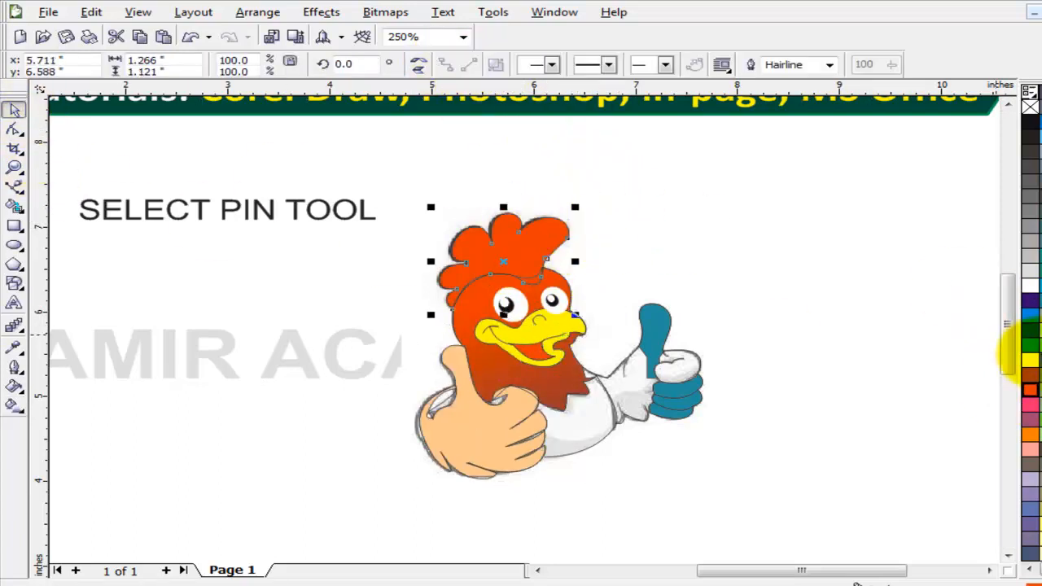
{"action": "left_click", "coordinate": [1030, 381]}
- Try removing the outlines of the coloured rooster shapes and moving the near hand's group aside, undoing the changes
{"action": "left_click", "coordinate": [629, 229]}
{"action": "left_click_drag", "start_coordinate": [609, 171], "coordinate": [377, 511]}
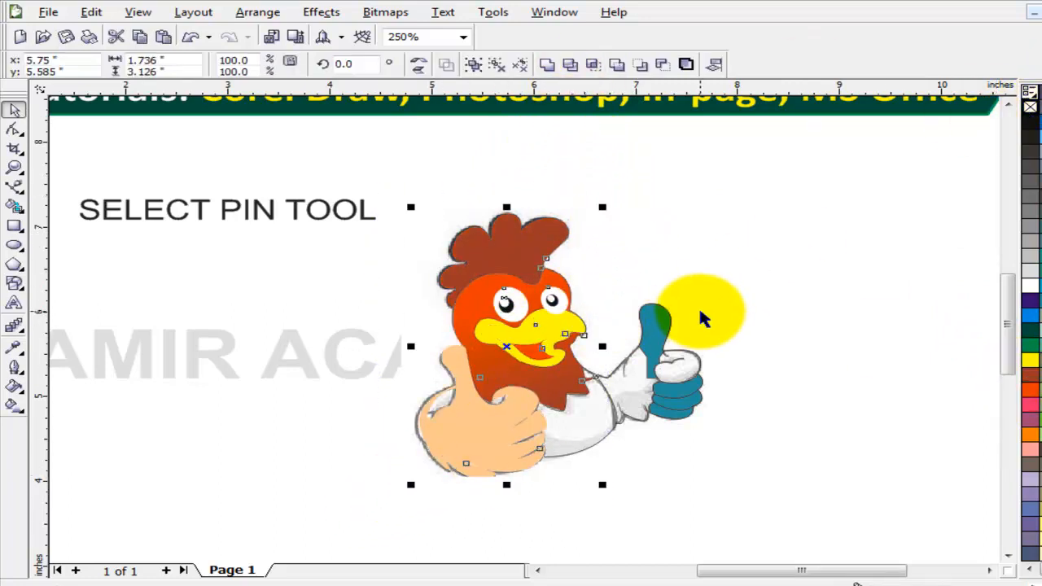
{"action": "left_click", "coordinate": [721, 318]}
{"action": "left_click_drag", "start_coordinate": [495, 433], "coordinate": [346, 451]}
{"action": "key", "text": "ctrl+z"}
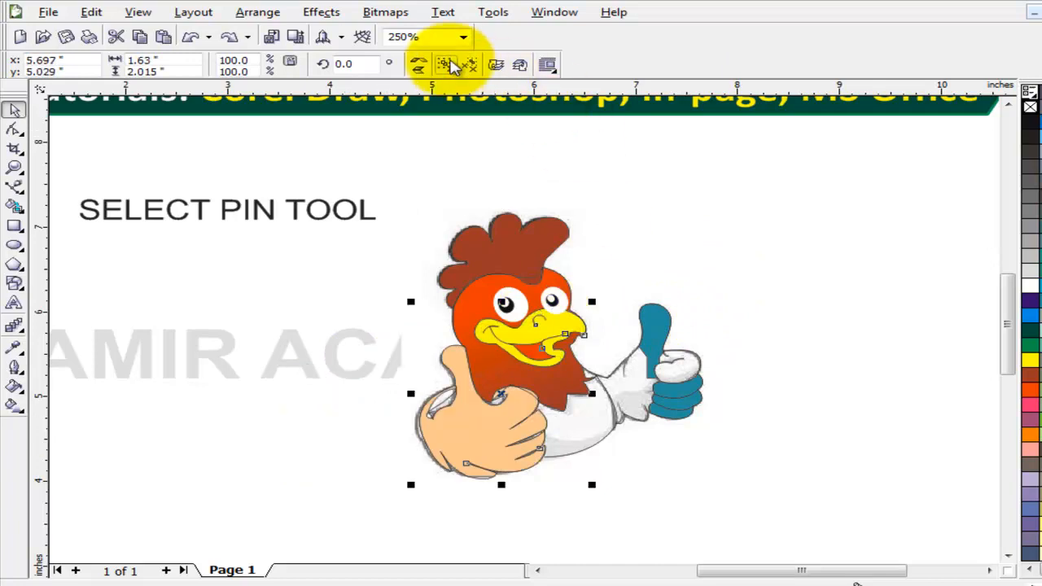
- Ungroup the beak and near hand shapes and try moving the hand off the sketch, undoing the moves
{"action": "left_click", "coordinate": [448, 65]}
{"action": "left_click", "coordinate": [608, 201]}
{"action": "left_click_drag", "start_coordinate": [497, 458], "coordinate": [358, 459]}
{"action": "key", "text": "ctrl+z"}
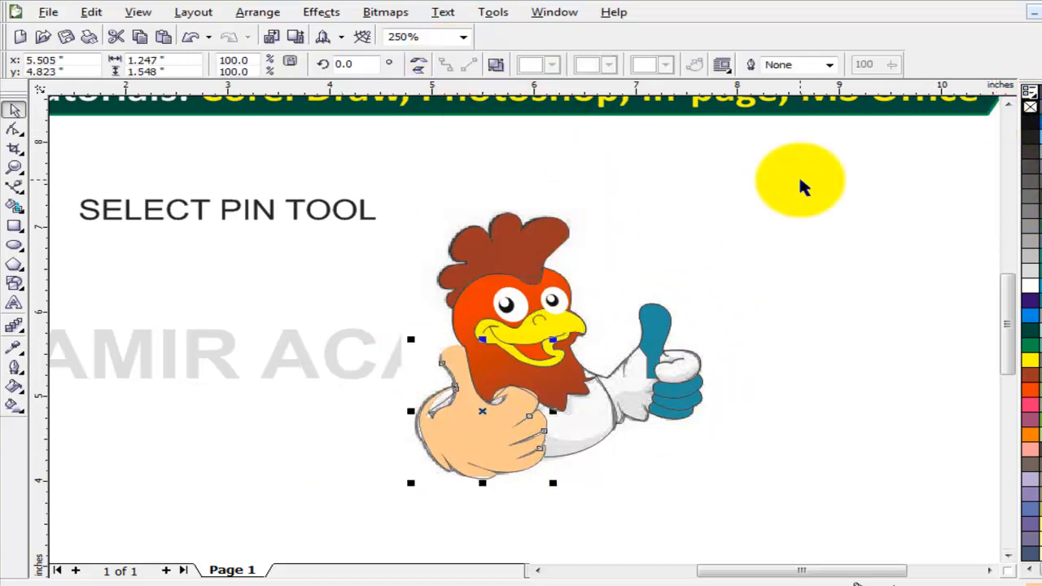
{"action": "left_click", "coordinate": [556, 495]}
{"action": "left_click_drag", "start_coordinate": [475, 442], "coordinate": [317, 477]}
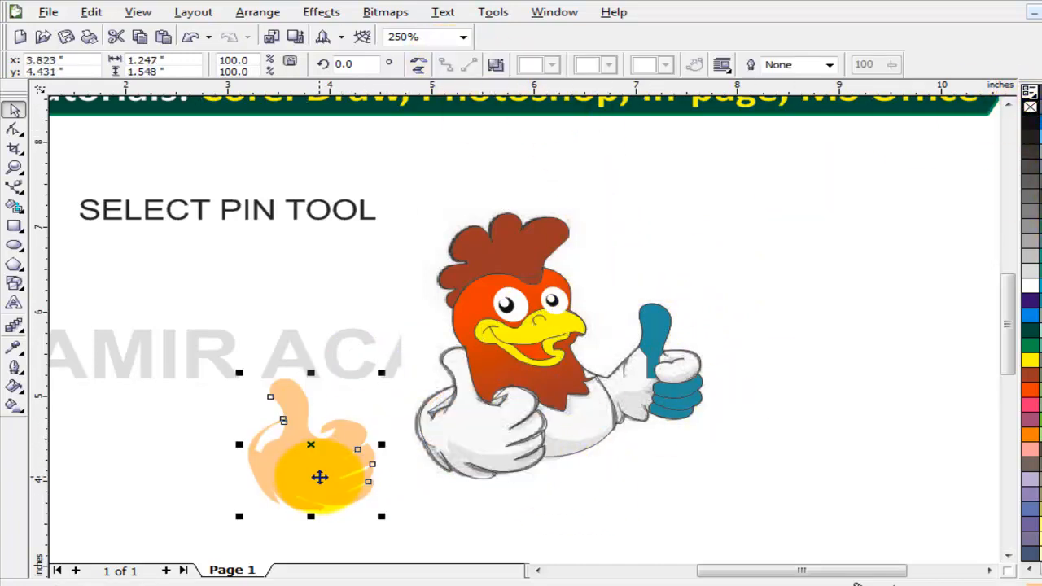
{"action": "key", "text": "ctrl+z"}
{"action": "key", "text": "ctrl+z"}
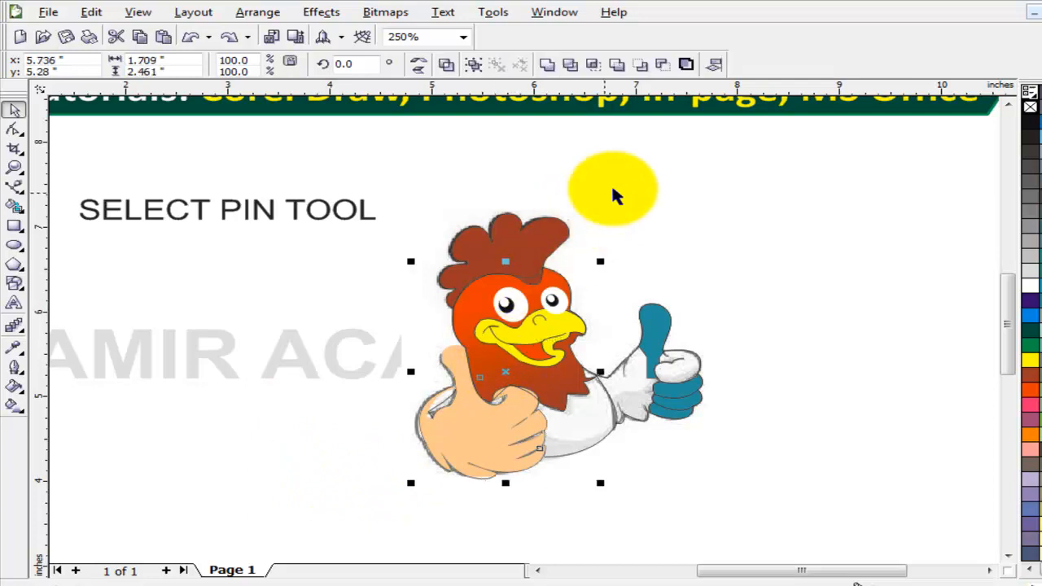
- Try moving the head piece aside and deleting it, and try moving the body outline away from the sketch
{"action": "left_click_drag", "start_coordinate": [610, 199], "coordinate": [606, 207]}
{"action": "left_click_drag", "start_coordinate": [534, 278], "coordinate": [271, 278]}
{"action": "key", "text": "Delete"}
{"action": "left_click_drag", "start_coordinate": [603, 378], "coordinate": [697, 269]}
{"action": "key", "text": "ctrl+z"}
- Try a teal smart fill on the far hand's upper folded finger and undo it
{"action": "left_click", "coordinate": [747, 383]}
{"action": "key", "text": "z"}
{"action": "left_click_drag", "start_coordinate": [748, 293], "coordinate": [600, 449]}
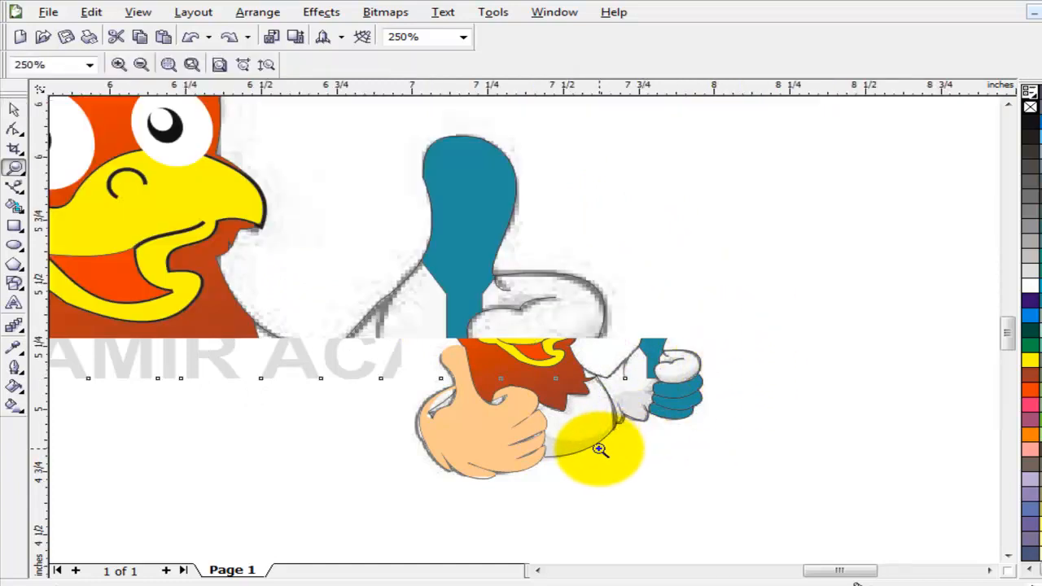
{"action": "left_click_drag", "start_coordinate": [437, 238], "coordinate": [696, 431]}
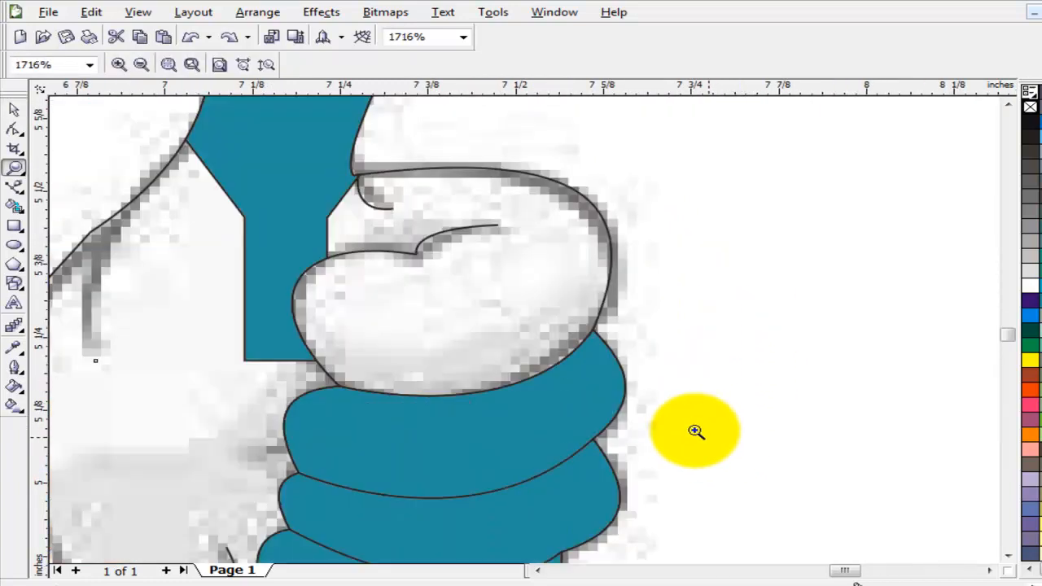
{"action": "left_click", "coordinate": [14, 206]}
{"action": "left_click", "coordinate": [401, 218]}
{"action": "key", "text": "ctrl+z"}
{"action": "left_click", "coordinate": [14, 109]}
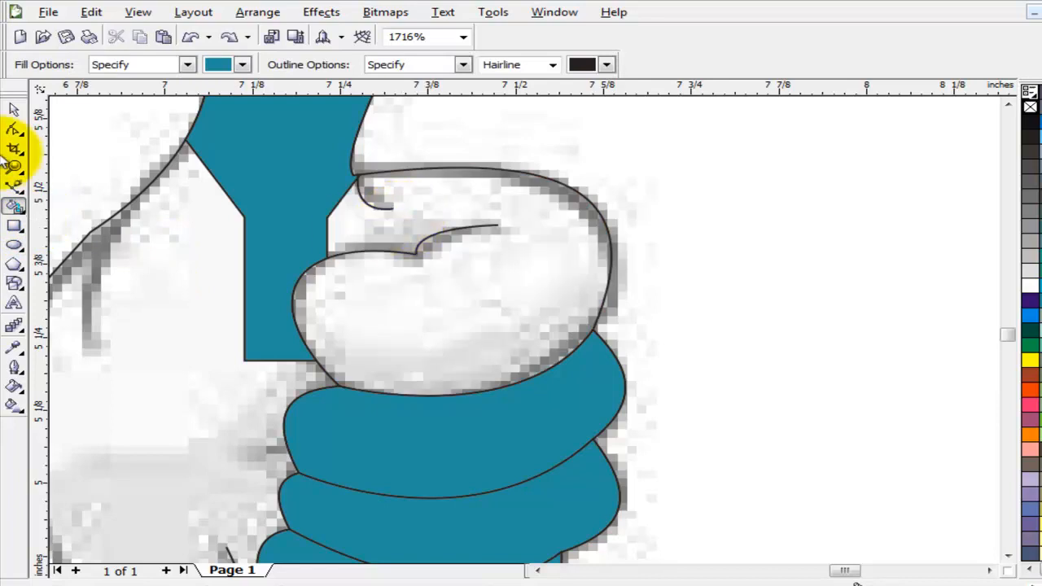
- Try another teal smart fill above the far hand's finger crease and try moving the outline curve there, undoing both
{"action": "left_click_drag", "start_coordinate": [724, 122], "coordinate": [306, 393]}
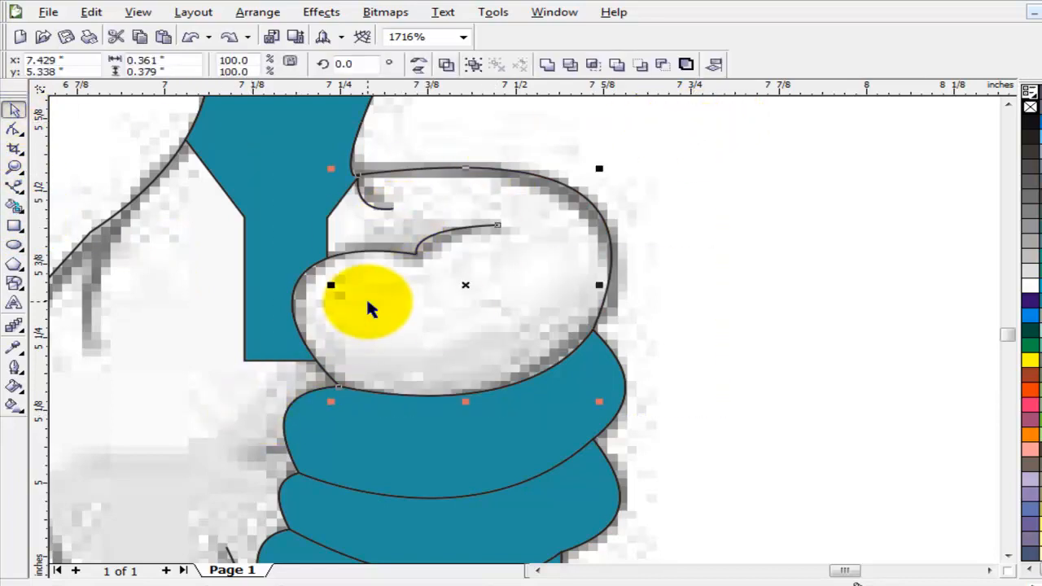
{"action": "left_click", "coordinate": [14, 206]}
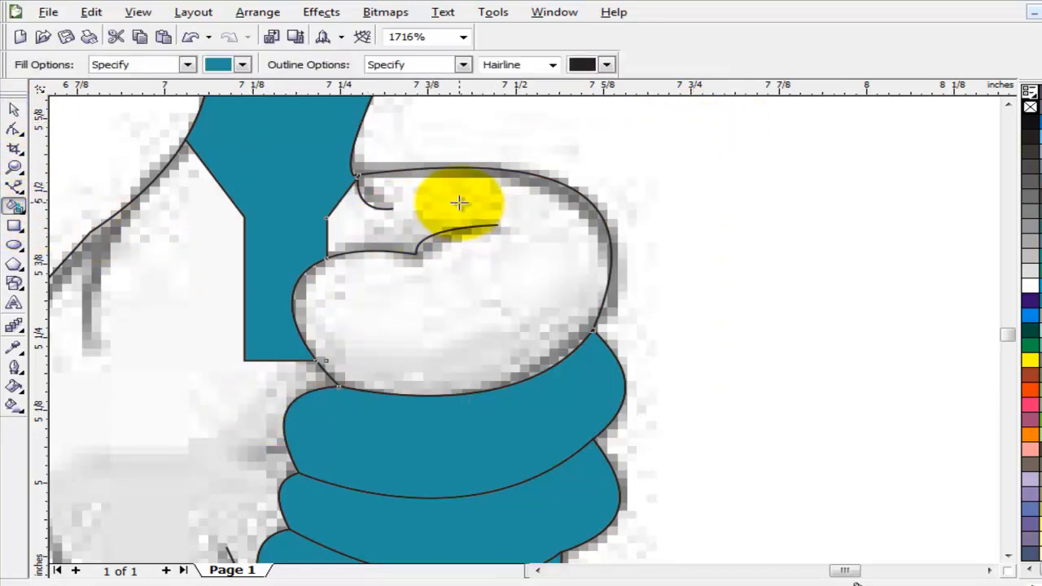
{"action": "left_click", "coordinate": [461, 212]}
{"action": "key", "text": "ctrl+z"}
{"action": "left_click", "coordinate": [15, 109]}
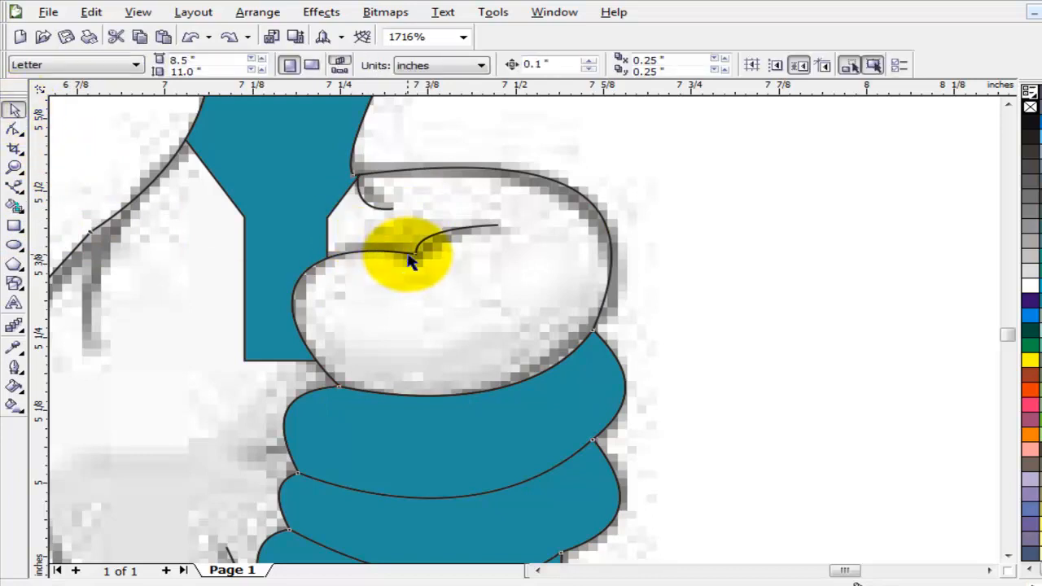
{"action": "left_click_drag", "start_coordinate": [409, 259], "coordinate": [277, 263]}
{"action": "key", "text": "ctrl+z"}
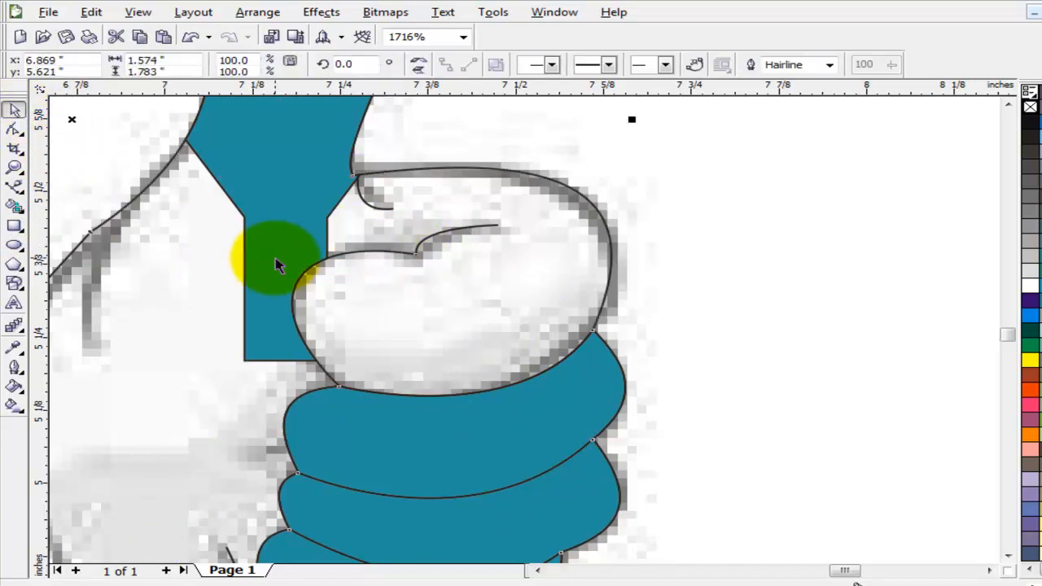
- Smart fill the far hand's upper folded finger teal with a hairline outline
{"action": "scroll", "coordinate": [358, 326], "scroll_direction": "down", "scroll_amount": 2}
{"action": "left_click", "coordinate": [15, 206]}
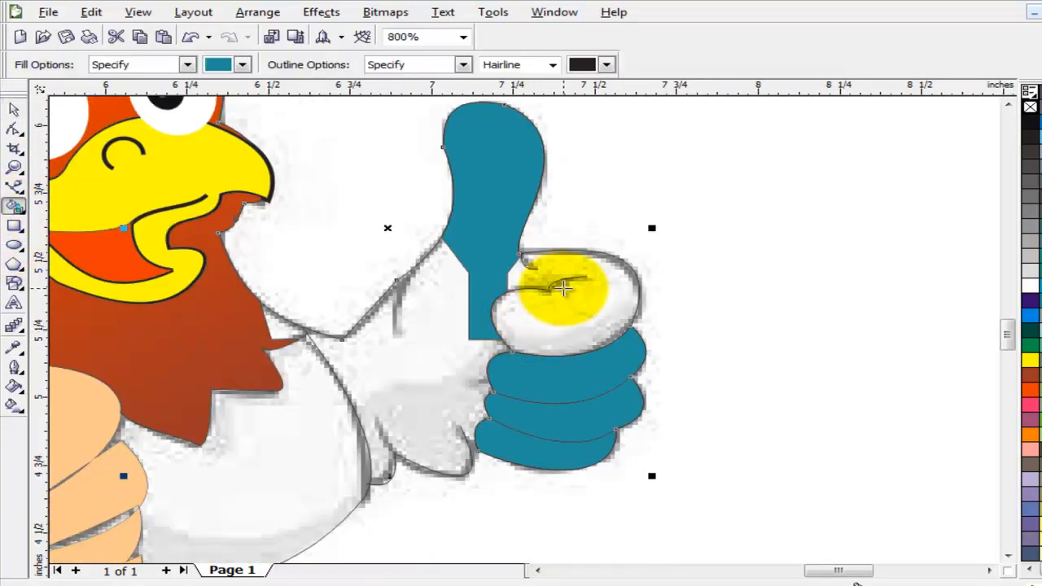
{"action": "left_click", "coordinate": [565, 287]}
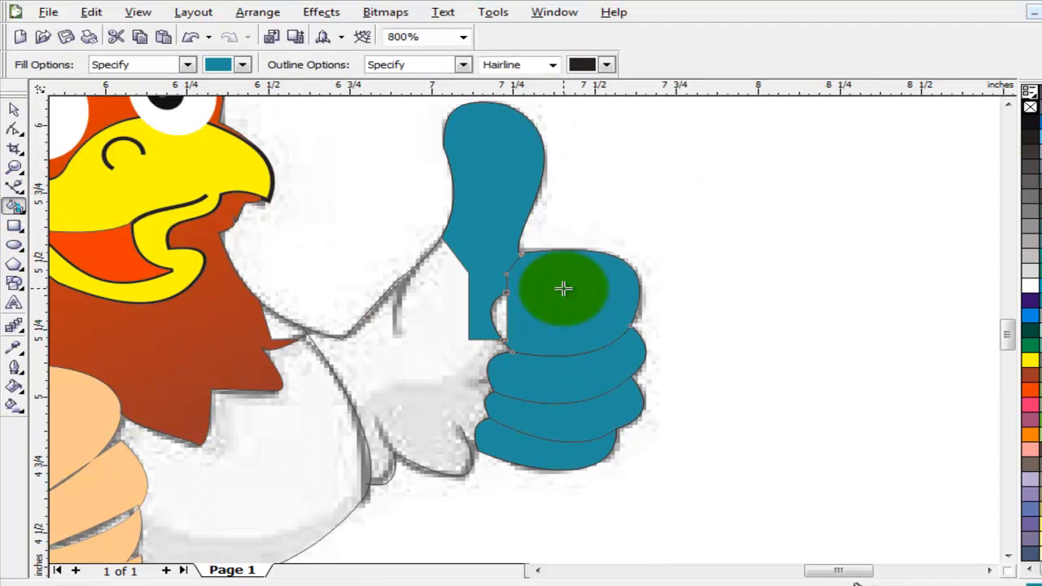
{"action": "left_click", "coordinate": [14, 109]}
{"action": "left_click", "coordinate": [546, 285]}
- Try trimming the upper teal finger with its crease curves and try moving the finger piece, undoing the changes
{"action": "left_click_drag", "start_coordinate": [747, 189], "coordinate": [409, 345]}
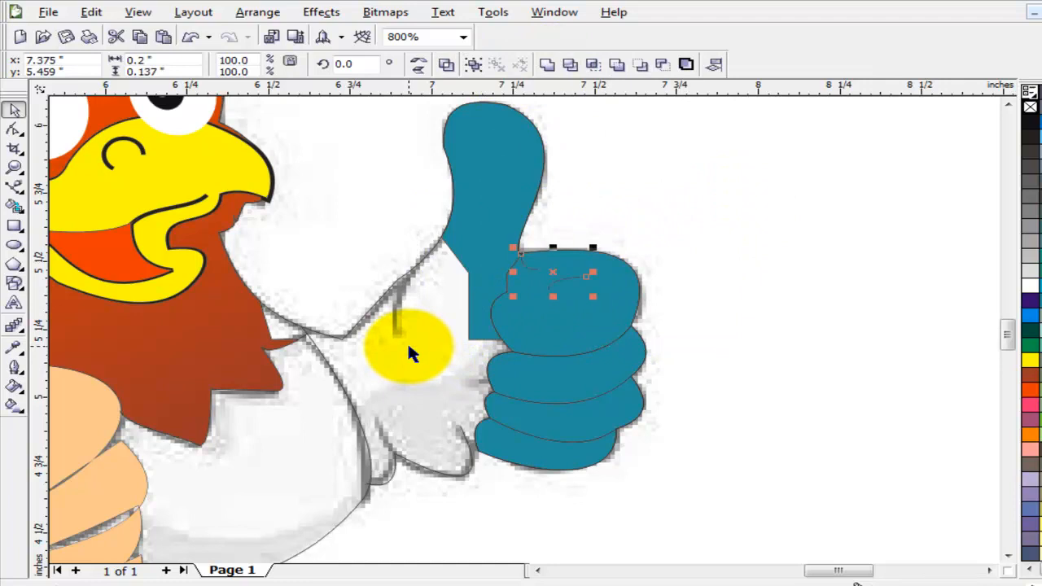
{"action": "left_click", "coordinate": [565, 332], "text": "shift"}
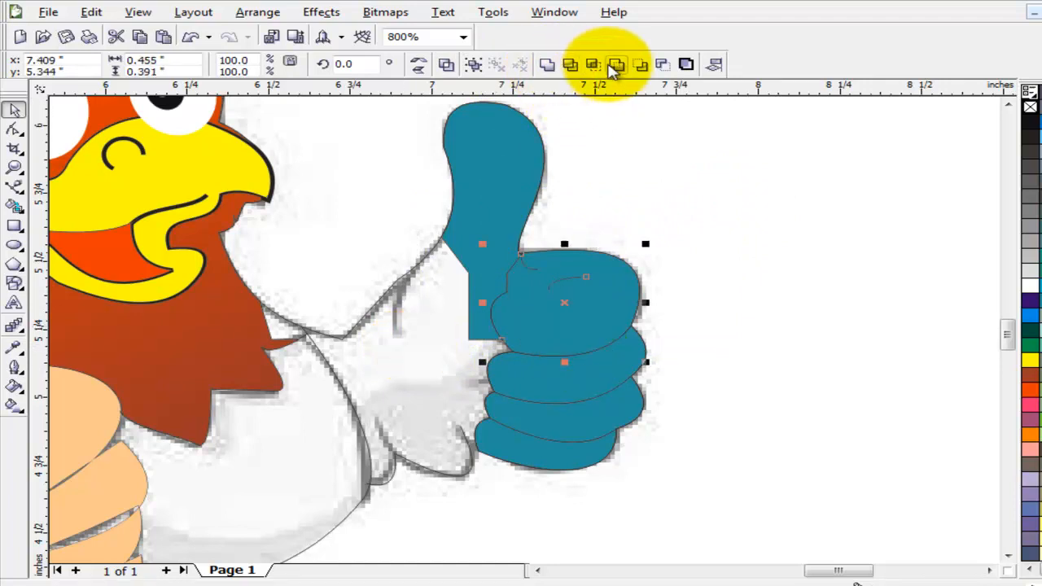
{"action": "left_click", "coordinate": [573, 66]}
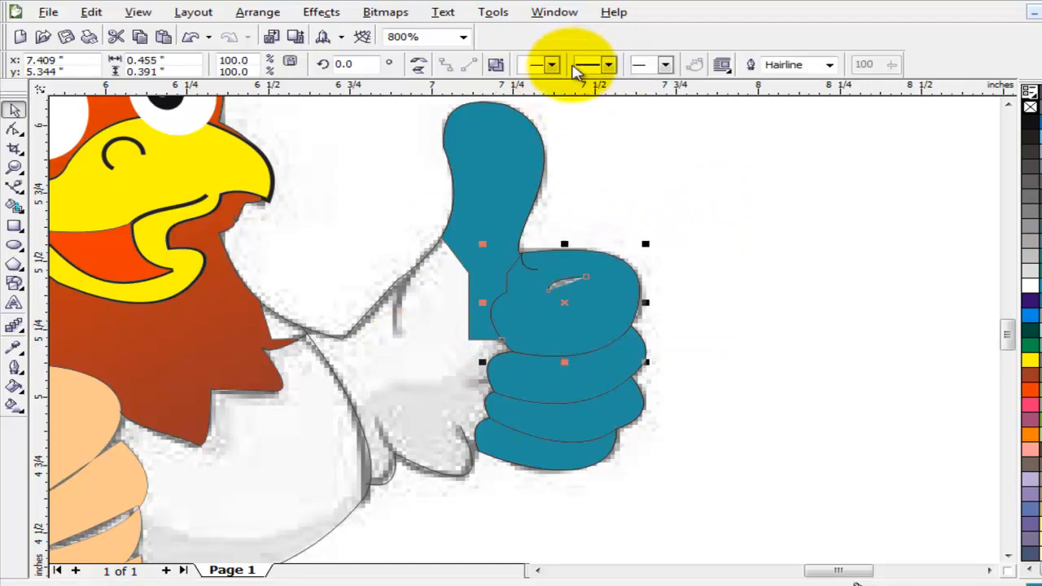
{"action": "key", "text": "ctrl+z"}
{"action": "left_click", "coordinate": [653, 165]}
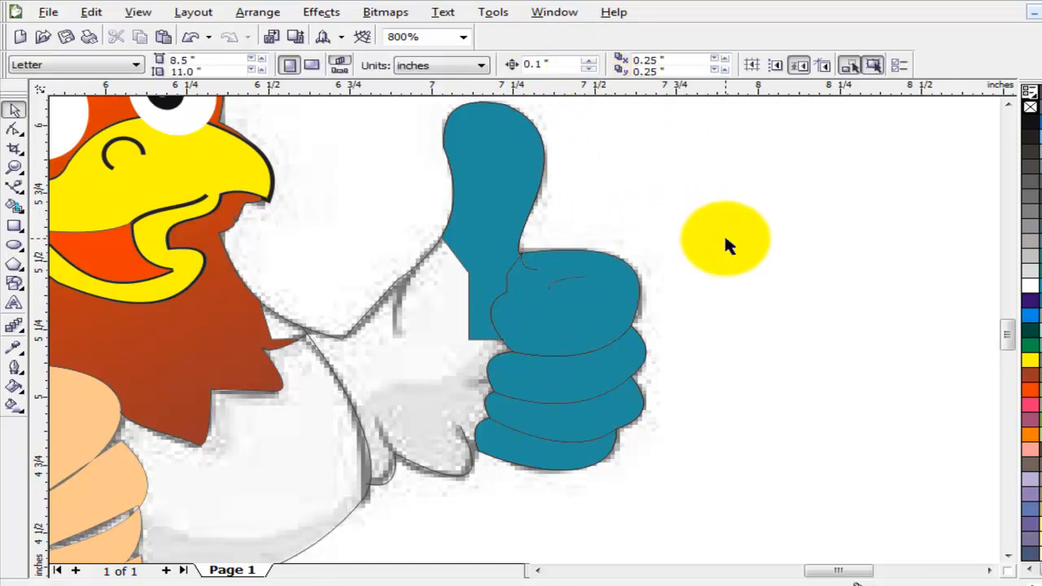
{"action": "left_click", "coordinate": [531, 353]}
{"action": "left_click_drag", "start_coordinate": [574, 271], "coordinate": [593, 254]}
{"action": "key", "text": "ctrl+z"}
{"action": "left_click_drag", "start_coordinate": [599, 385], "coordinate": [554, 299]}
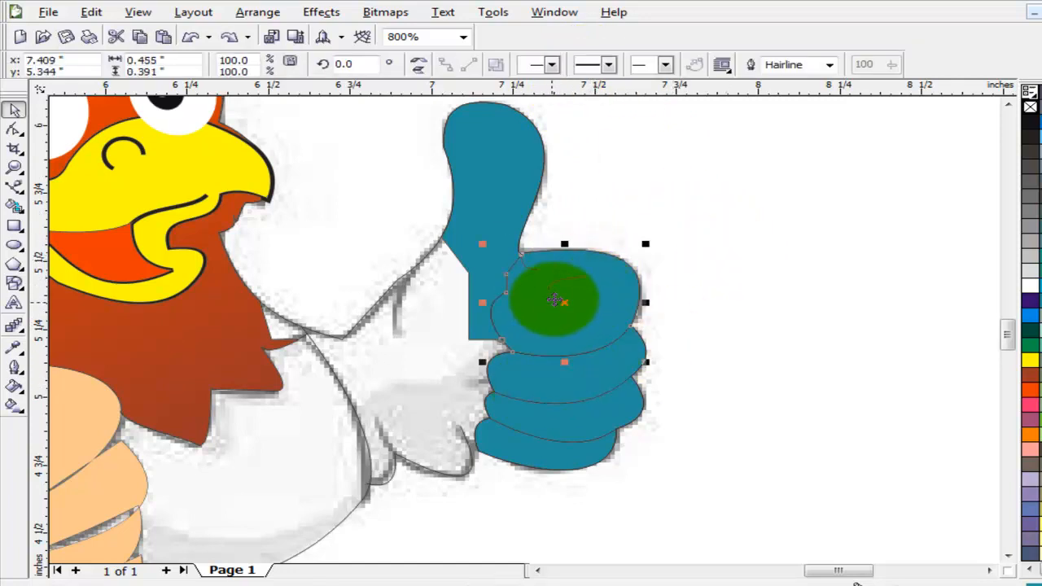
- Reshape the upper finger's crease curve to run from the finger's inner edge towards the knuckle, and give it a 1.0 pt outline
{"action": "key", "text": "F10"}
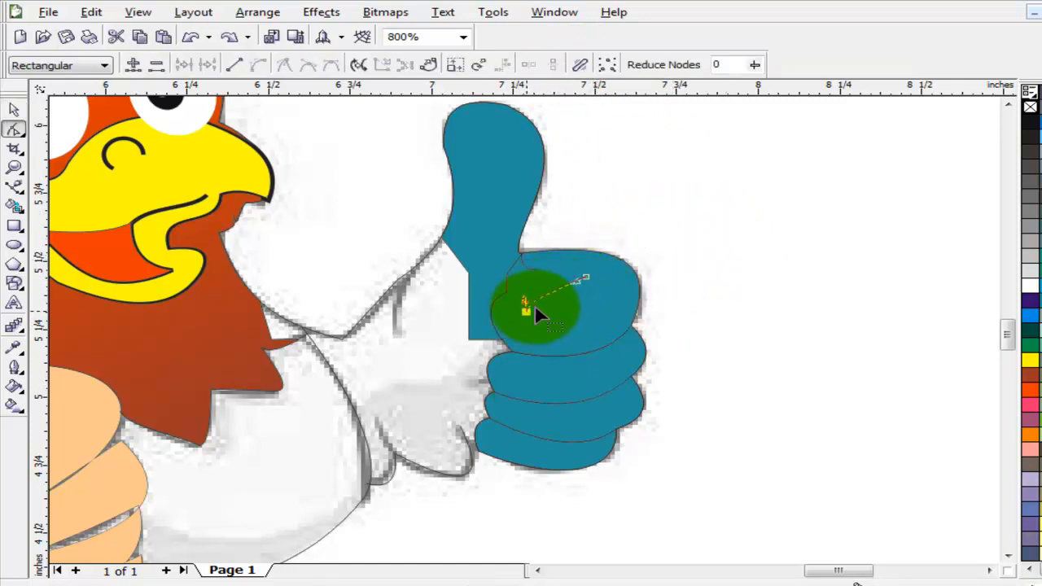
{"action": "left_click_drag", "start_coordinate": [571, 287], "coordinate": [506, 331]}
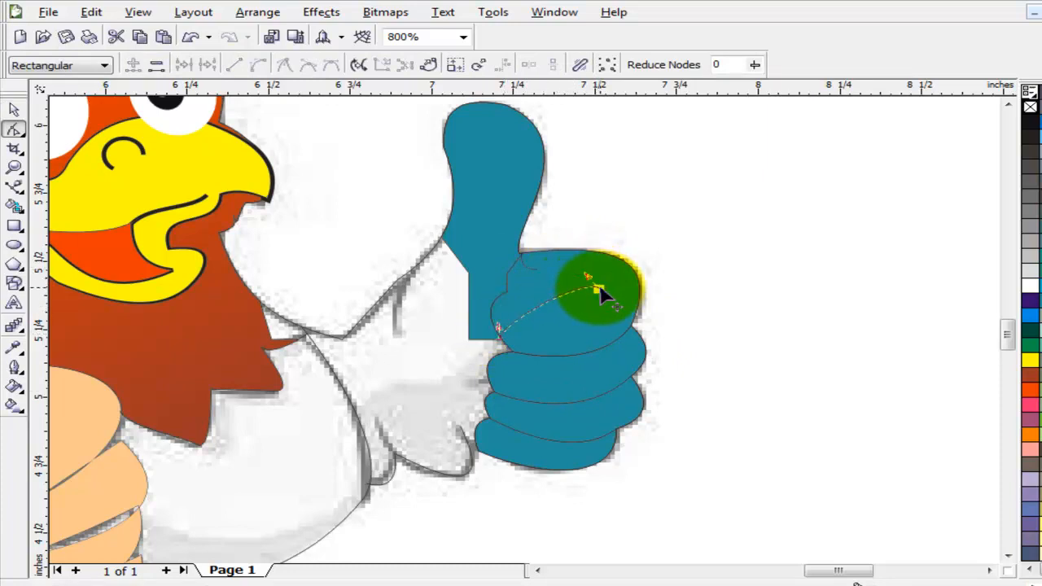
{"action": "left_click_drag", "start_coordinate": [600, 285], "coordinate": [600, 287]}
{"action": "left_click", "coordinate": [14, 109]}
{"action": "left_click", "coordinate": [828, 64]}
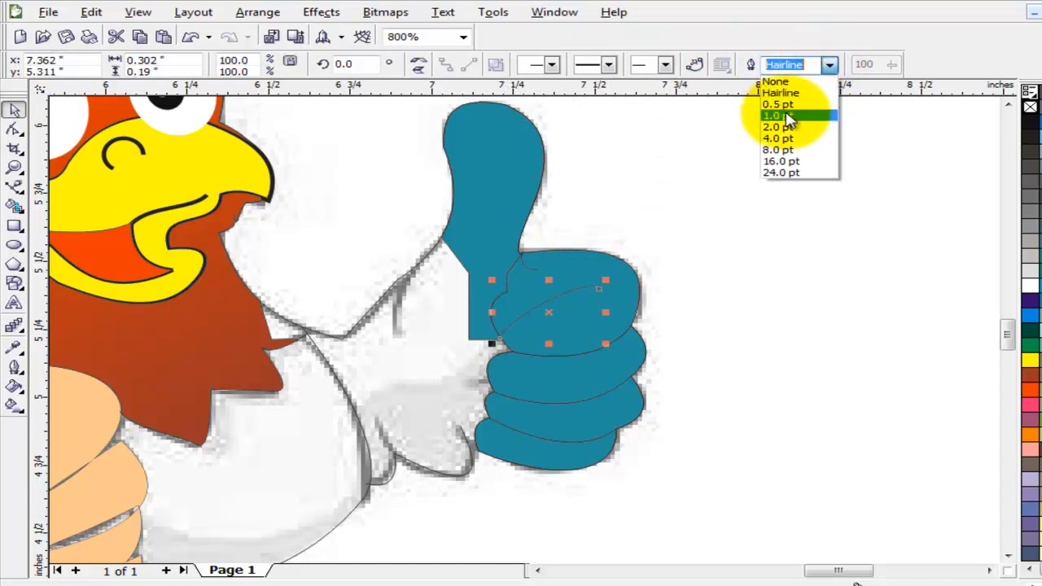
- Trim the upper teal finger with the 1.0 pt crease curve and delete the curve
{"action": "left_click", "coordinate": [623, 286], "text": "shift"}
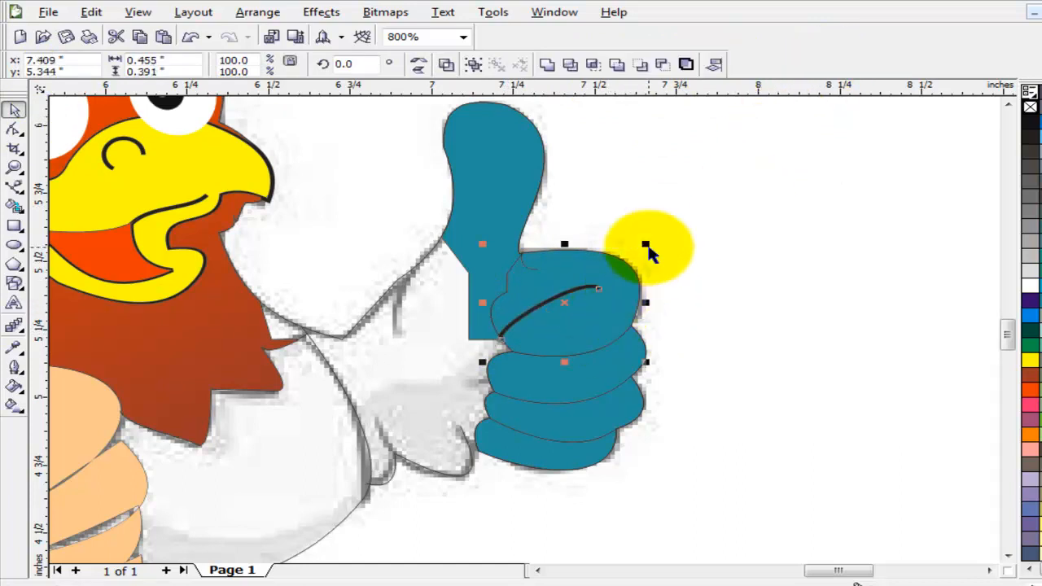
{"action": "left_click", "coordinate": [568, 68]}
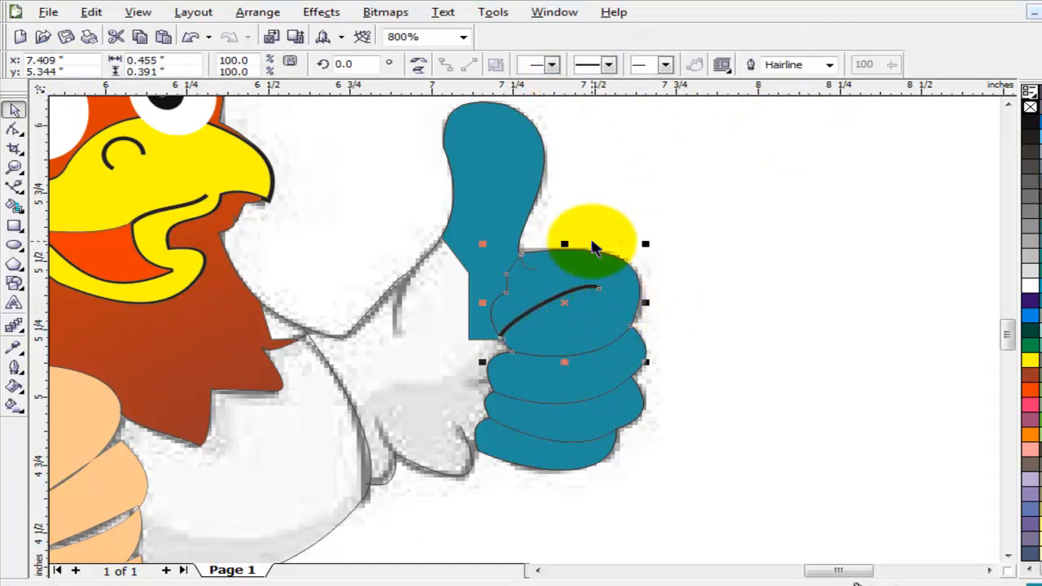
{"action": "left_click_drag", "start_coordinate": [583, 298], "coordinate": [720, 223]}
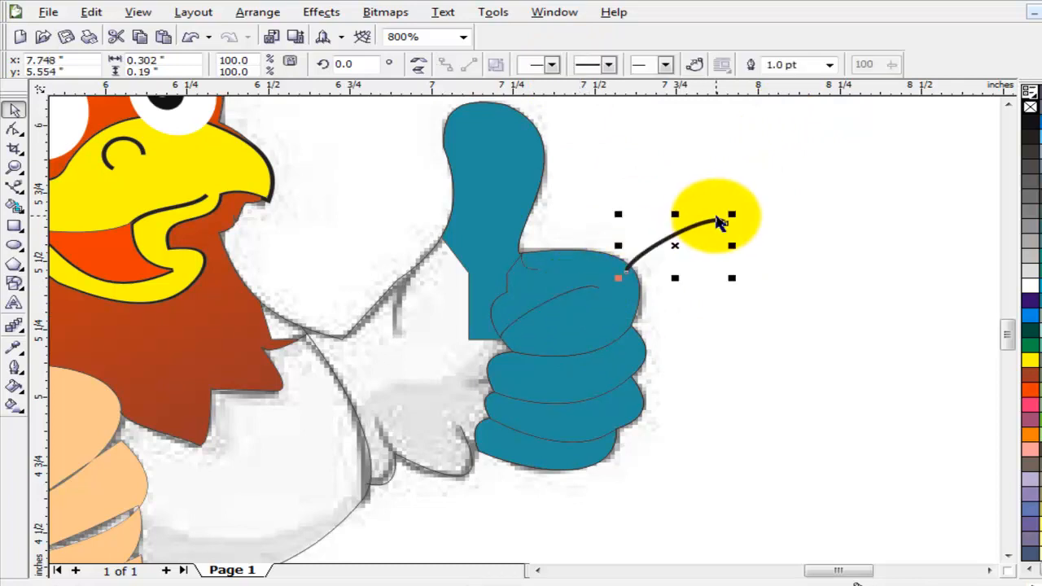
{"action": "key", "text": "Delete"}
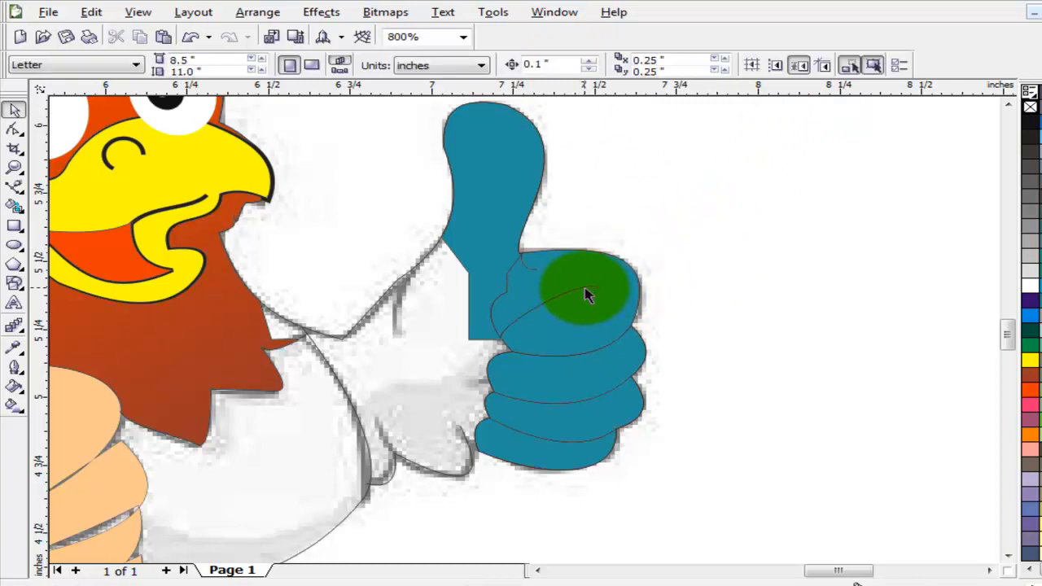
- Try moving the trimmed upper finger and the outline curve beside it away from the hand, undoing both moves
{"action": "left_click_drag", "start_coordinate": [584, 288], "coordinate": [653, 267]}
{"action": "key", "text": "ctrl+z"}
{"action": "left_click_drag", "start_coordinate": [642, 339], "coordinate": [778, 306]}
{"action": "key", "text": "ctrl+z"}
- Close the gap between the far hand's lowest finger and the open end of the wrist curve with a line
{"action": "scroll", "coordinate": [526, 334], "scroll_direction": "down", "scroll_amount": 2}
{"action": "scroll", "coordinate": [521, 337], "scroll_direction": "up", "scroll_amount": 2}
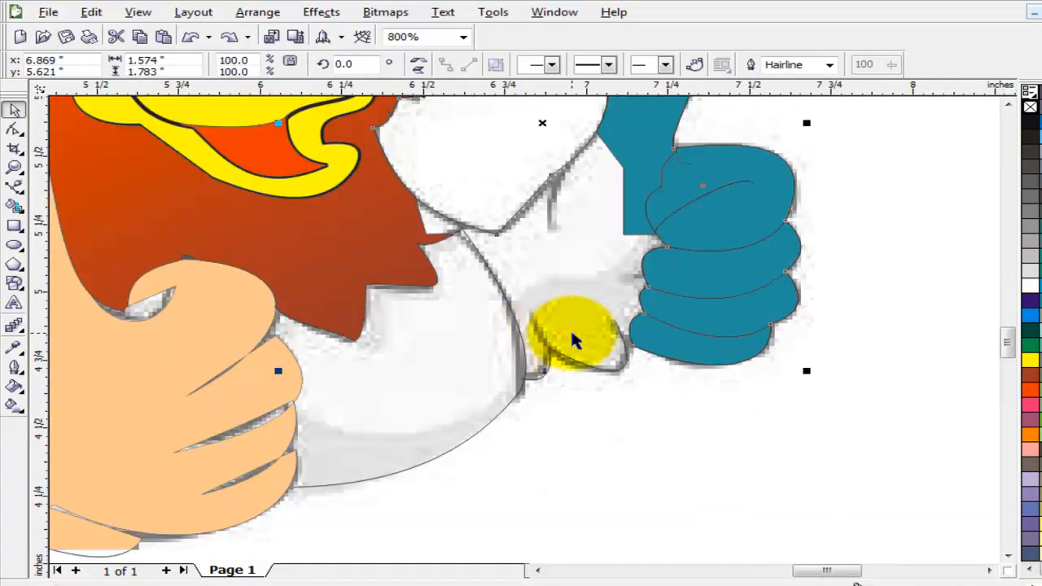
{"action": "scroll", "coordinate": [572, 340], "scroll_direction": "up", "scroll_amount": 2}
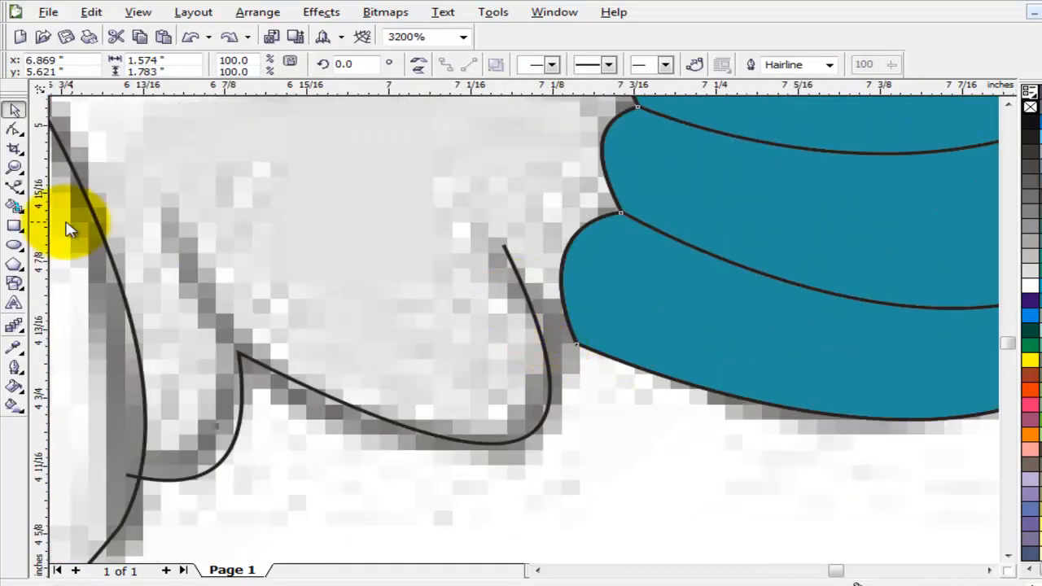
{"action": "left_click", "coordinate": [15, 186]}
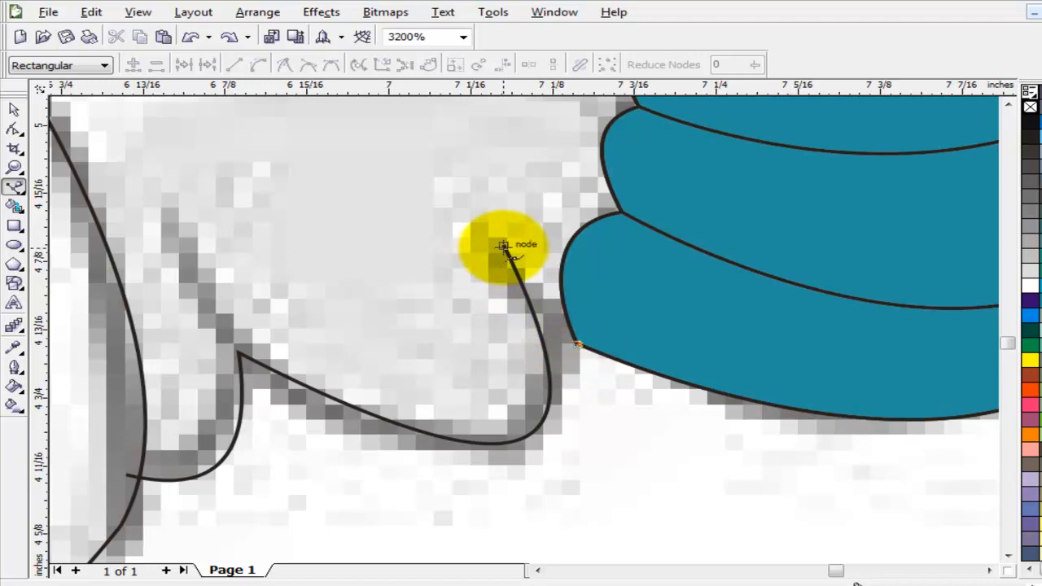
{"action": "scroll", "coordinate": [268, 280], "scroll_direction": "down", "scroll_amount": 1}
{"action": "scroll", "coordinate": [279, 244], "scroll_direction": "down", "scroll_amount": 1}
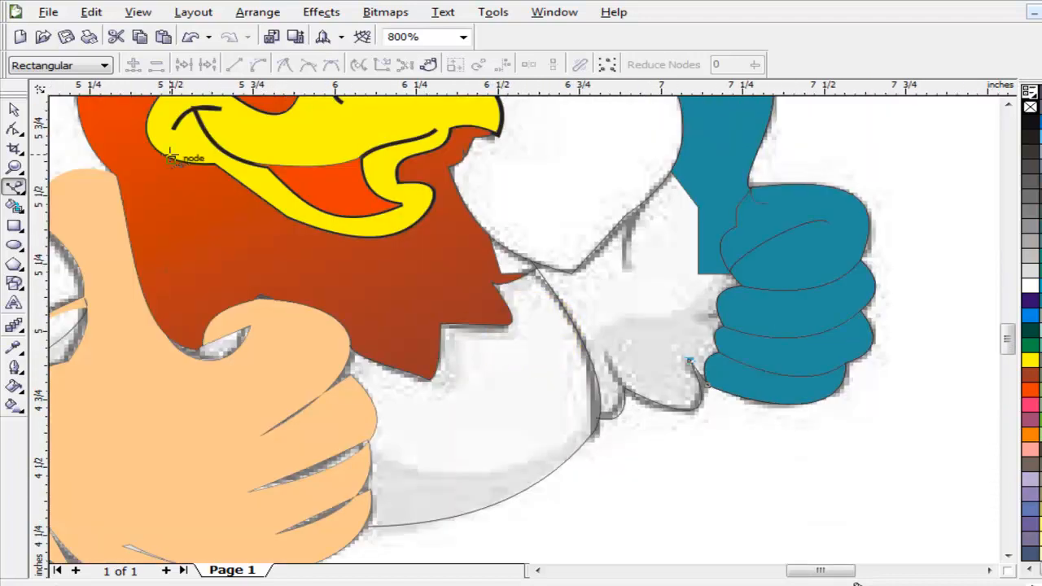
- Smart fill the far hand's palm and wrist teal and weld it with the small corner piece beside the chest
{"action": "left_click", "coordinate": [14, 206]}
{"action": "left_click", "coordinate": [651, 285]}
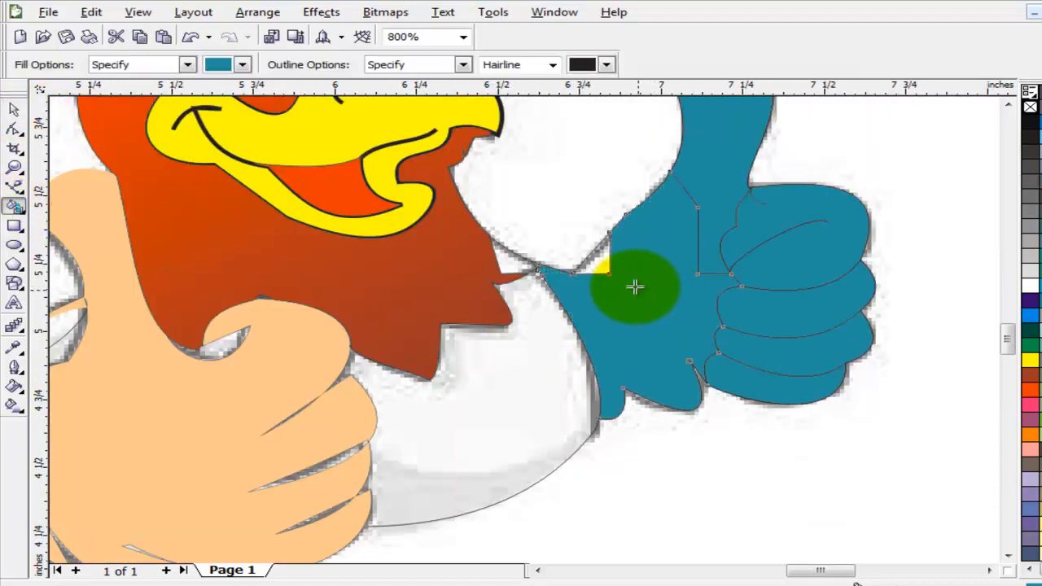
{"action": "left_click", "coordinate": [14, 111]}
{"action": "left_click", "coordinate": [670, 274]}
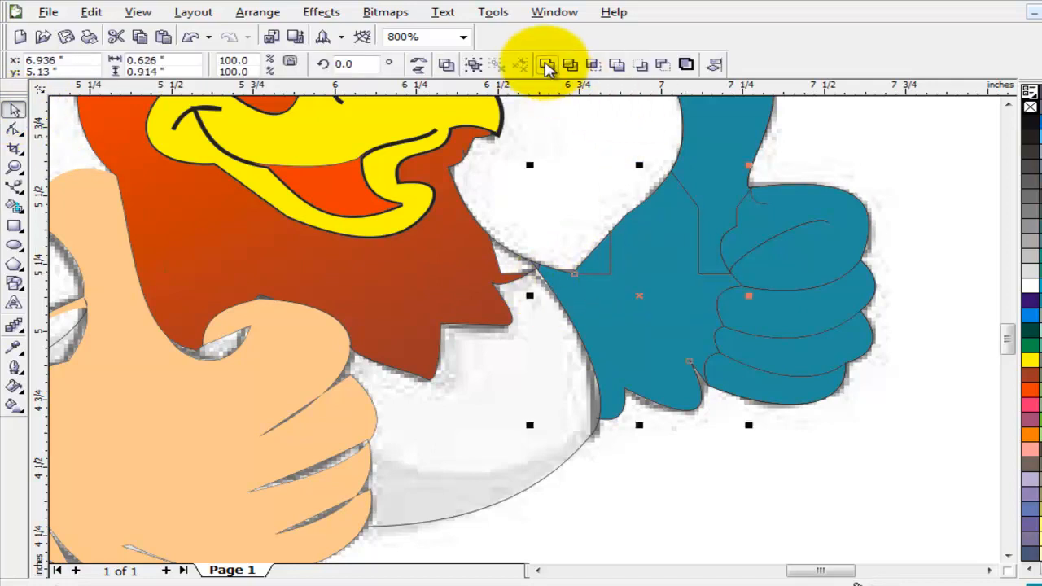
{"action": "left_click", "coordinate": [672, 284]}
{"action": "left_click", "coordinate": [632, 285]}
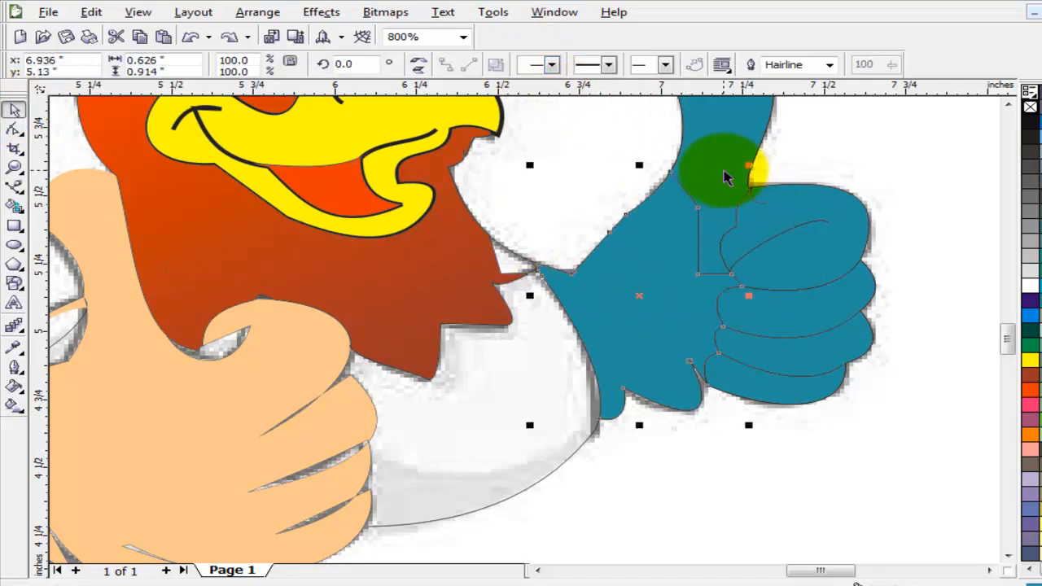
- Recolour the far hand's palm piece and its thumb light gray
{"action": "left_click", "coordinate": [1031, 275]}
{"action": "left_click", "coordinate": [735, 146]}
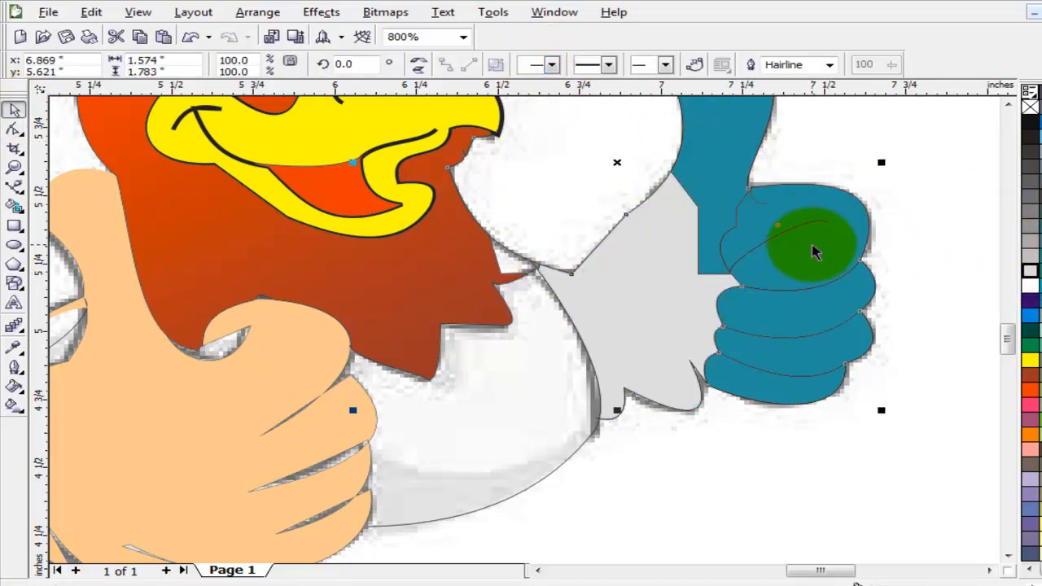
{"action": "left_click_drag", "start_coordinate": [730, 163], "coordinate": [702, 158]}
{"action": "key", "text": "ctrl+z"}
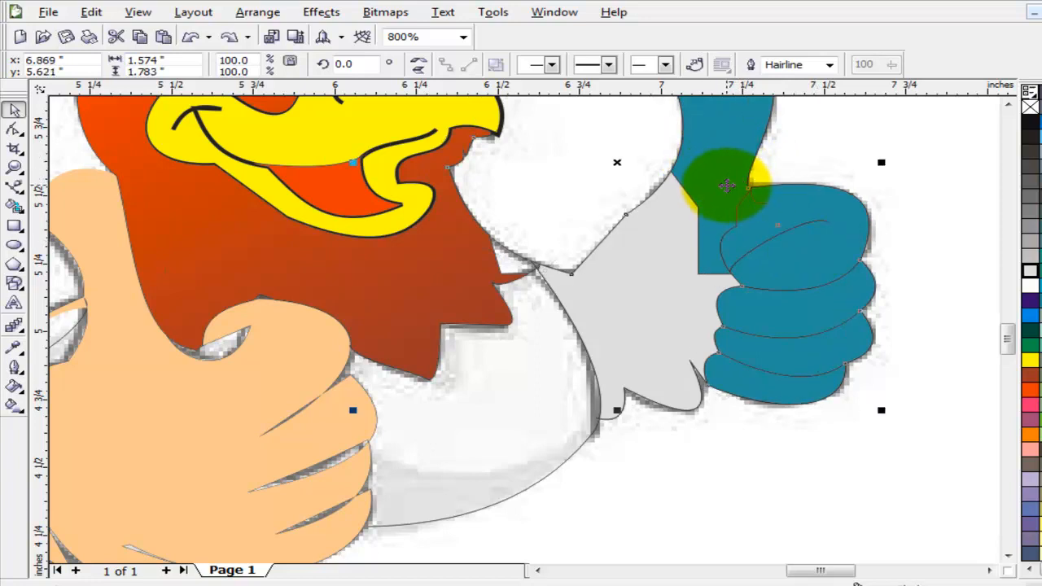
{"action": "key", "text": "Escape"}
{"action": "left_click", "coordinate": [730, 194]}
{"action": "left_click", "coordinate": [1031, 272]}
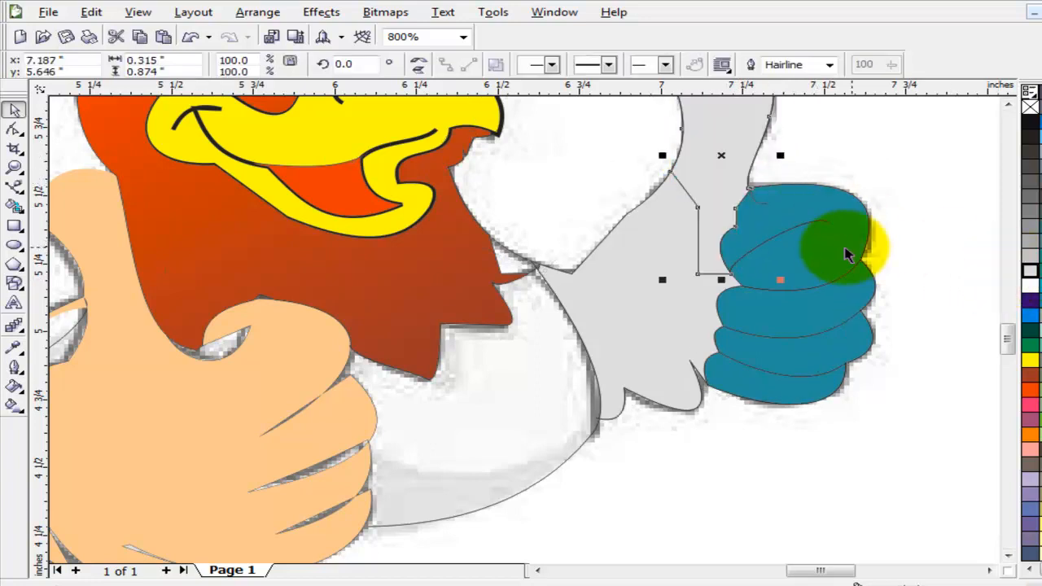
- Recolour the far hand's four folded fingers with the same light gray
{"action": "left_click", "coordinate": [838, 241]}
{"action": "key", "text": "ctrl+r"}
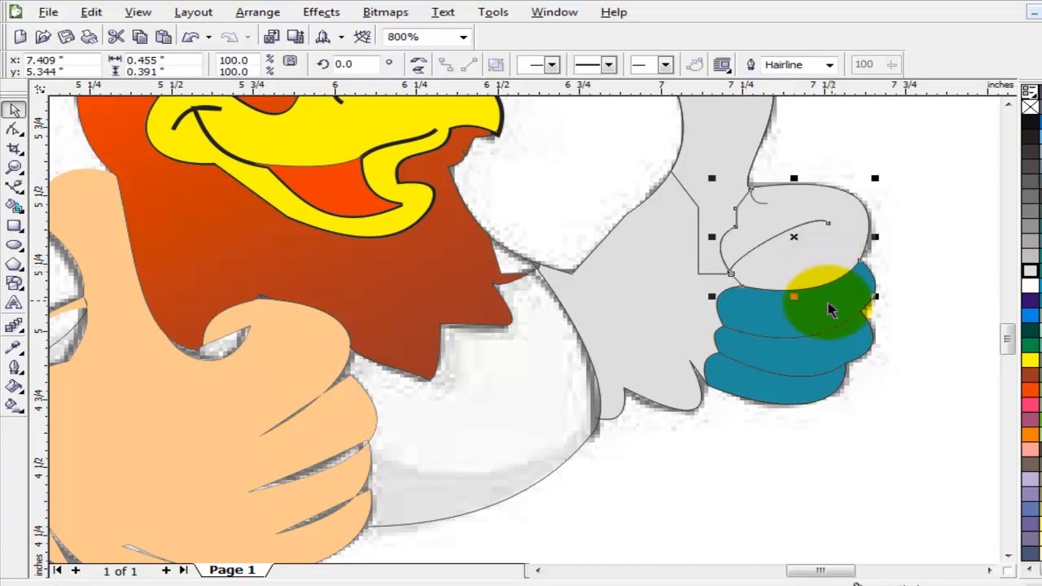
{"action": "left_click", "coordinate": [826, 309]}
{"action": "left_click", "coordinate": [804, 395]}
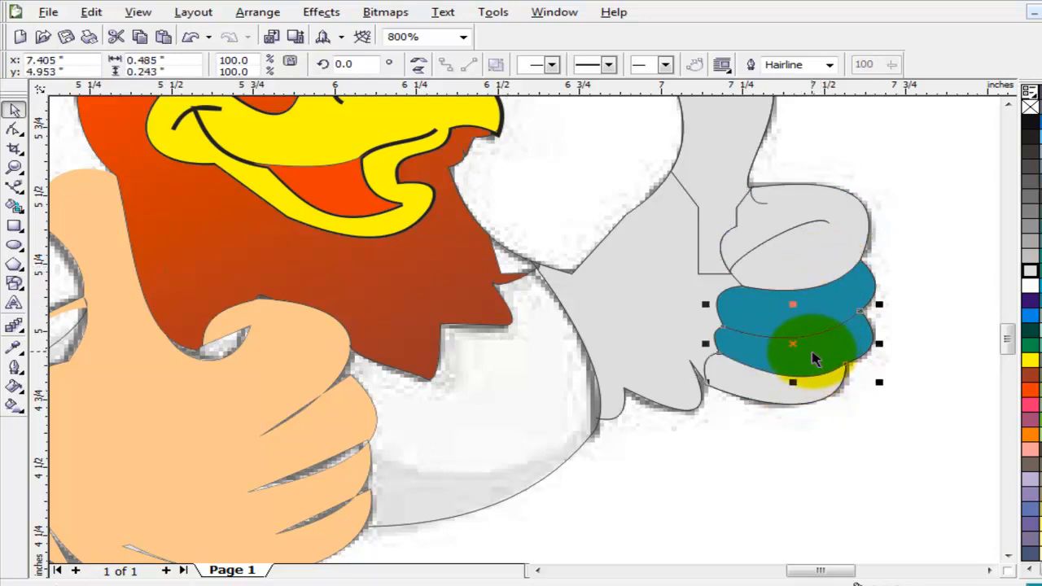
{"action": "left_click_drag", "start_coordinate": [815, 358], "coordinate": [819, 324]}
{"action": "key", "text": "ctrl+r"}
- Try a smart fill on the rooster's white chest area and undo it
{"action": "key", "text": "F3"}
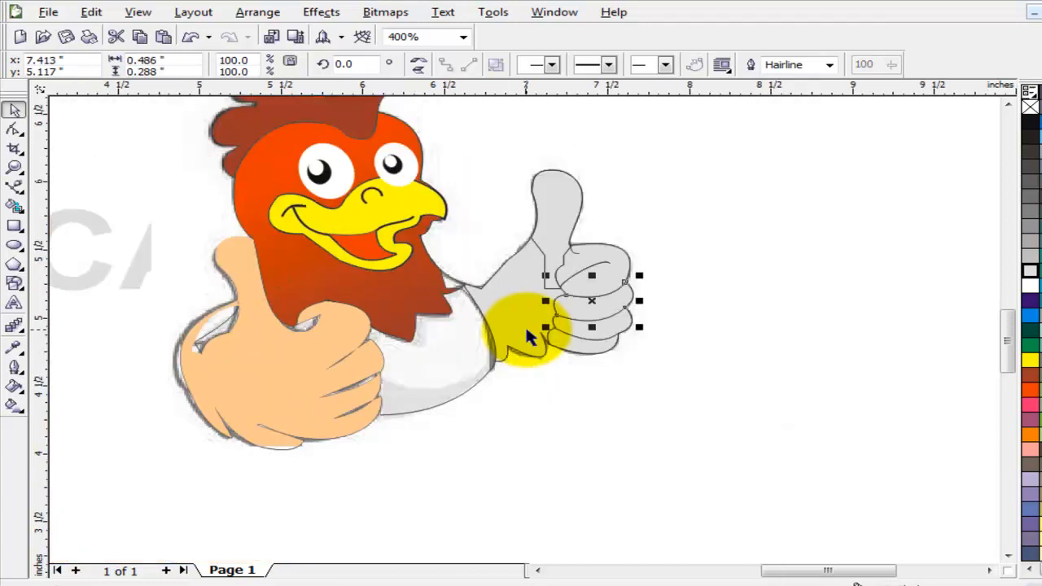
{"action": "left_click", "coordinate": [601, 442]}
{"action": "left_click", "coordinate": [538, 571]}
{"action": "left_click", "coordinate": [538, 571]}
{"action": "left_click", "coordinate": [268, 295]}
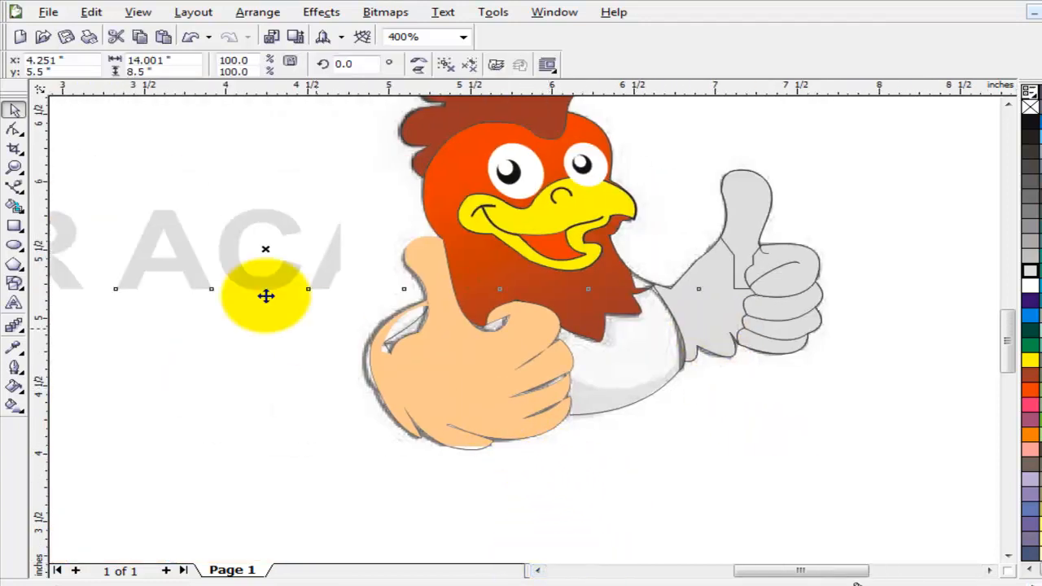
{"action": "left_click", "coordinate": [13, 206]}
{"action": "left_click", "coordinate": [635, 381]}
{"action": "key", "text": "ctrl+z"}
- Try moving the chest outline away from the sketch and undo the move
{"action": "left_click", "coordinate": [14, 109]}
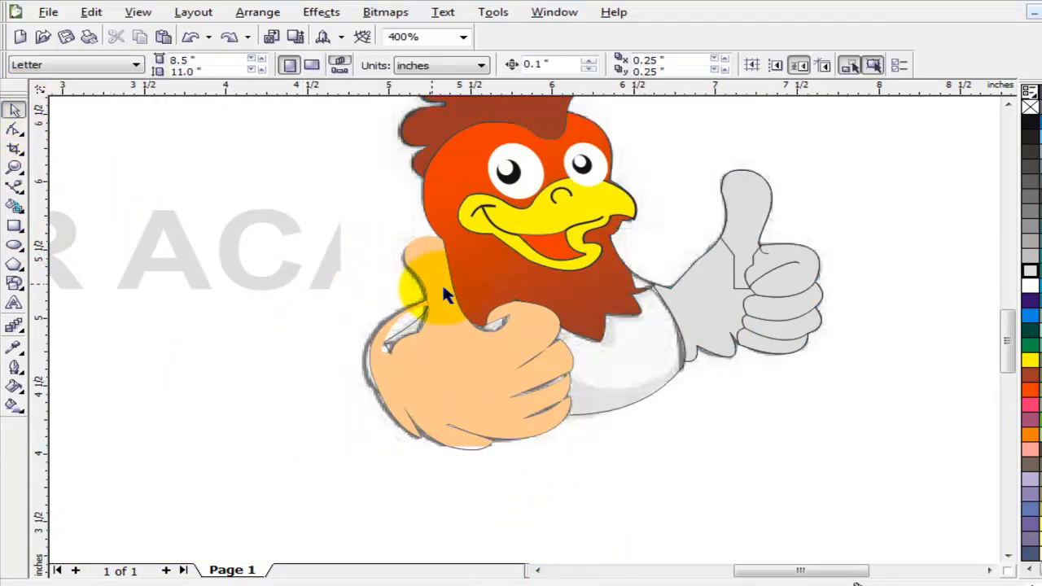
{"action": "key", "text": "F3"}
{"action": "left_click_drag", "start_coordinate": [602, 360], "coordinate": [634, 404]}
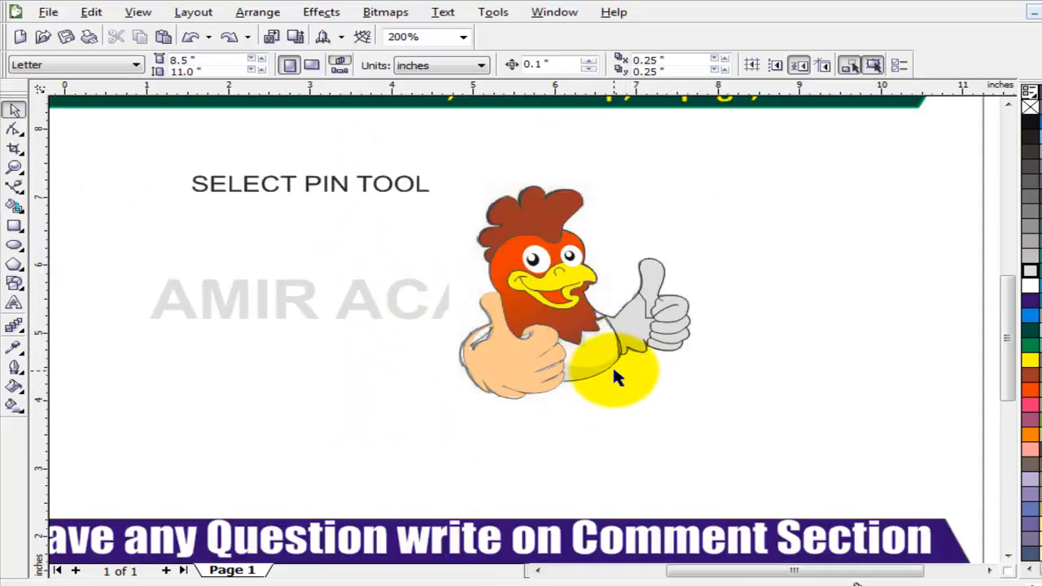
{"action": "left_click_drag", "start_coordinate": [610, 368], "coordinate": [595, 405]}
{"action": "key", "text": "ctrl+z"}
{"action": "key", "text": "z"}
{"action": "left_click_drag", "start_coordinate": [531, 310], "coordinate": [632, 400]}
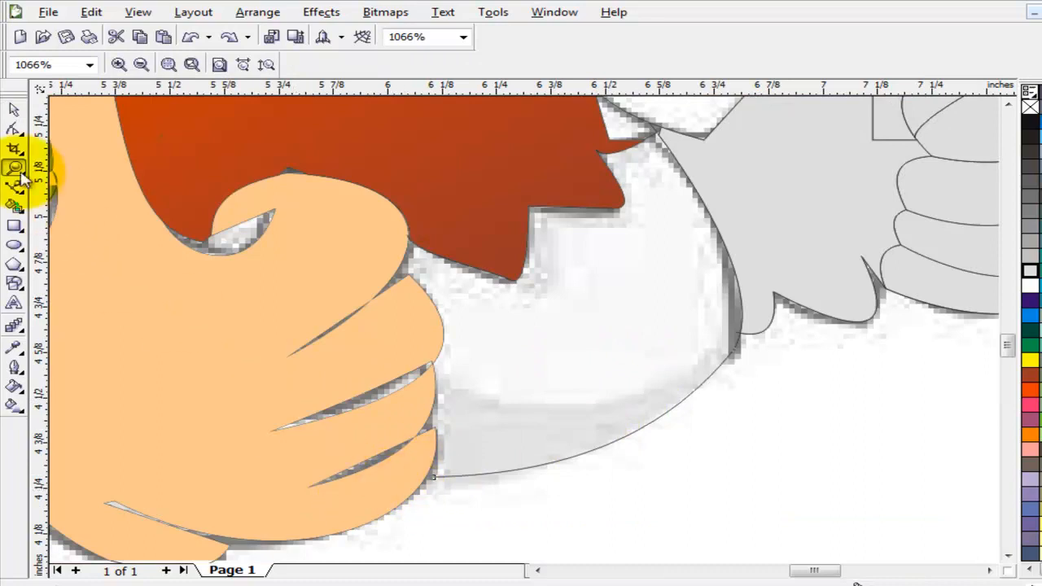
- Move the end node of the chest's lower curve onto the near hand's edge to close the gap
{"action": "left_click", "coordinate": [14, 129]}
{"action": "key", "text": "z"}
{"action": "left_click_drag", "start_coordinate": [363, 414], "coordinate": [513, 515]}
{"action": "left_click", "coordinate": [14, 129]}
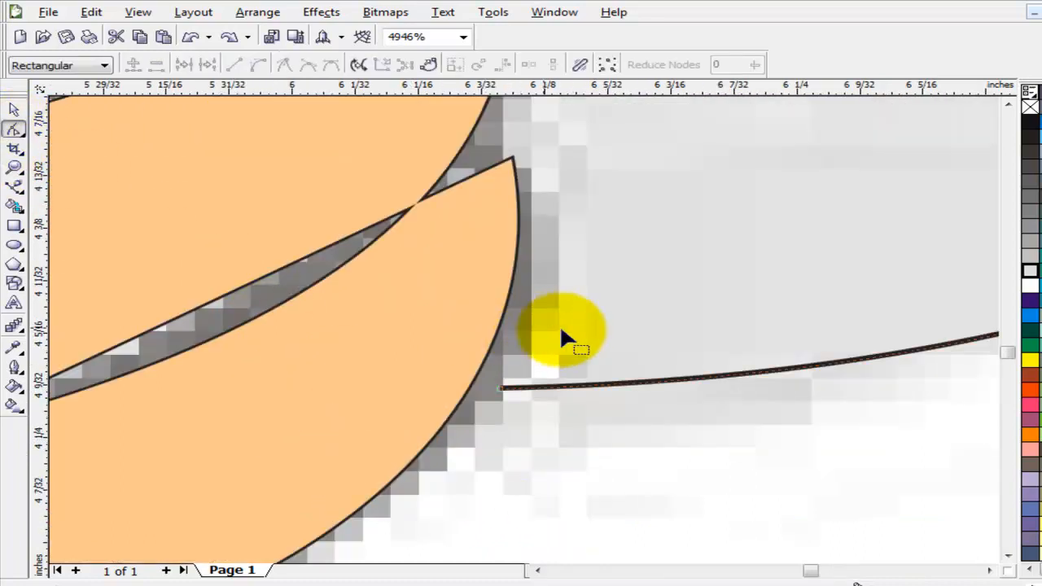
{"action": "left_click", "coordinate": [502, 389]}
{"action": "left_click_drag", "start_coordinate": [475, 393], "coordinate": [525, 338]}
{"action": "scroll", "coordinate": [526, 342], "scroll_direction": "down", "scroll_amount": 3}
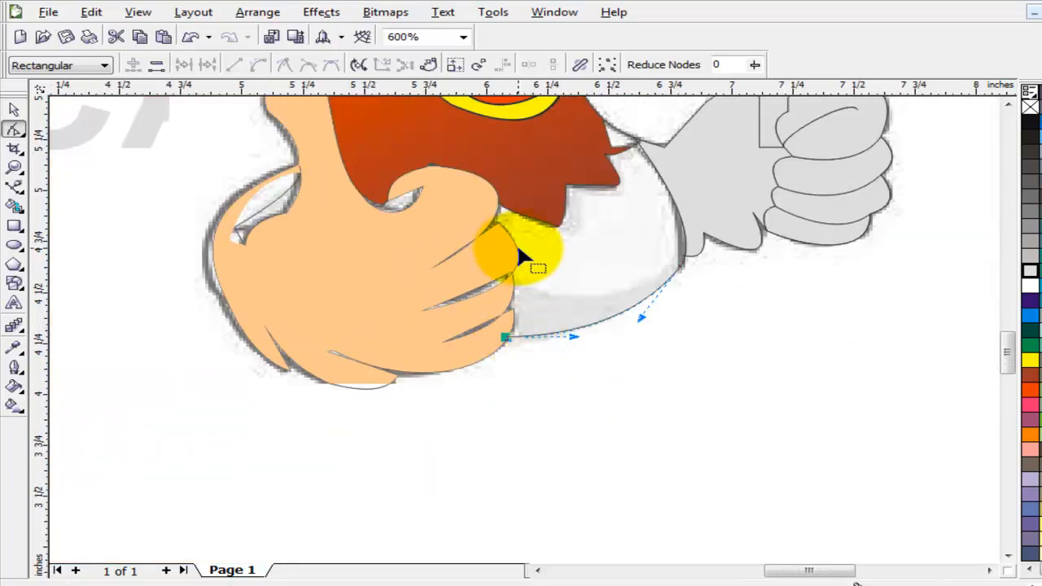
- Smart-fill the enclosed chest area and recolour it a gray slightly darker than the far hand
{"action": "left_click", "coordinate": [14, 206]}
{"action": "left_click", "coordinate": [614, 224]}
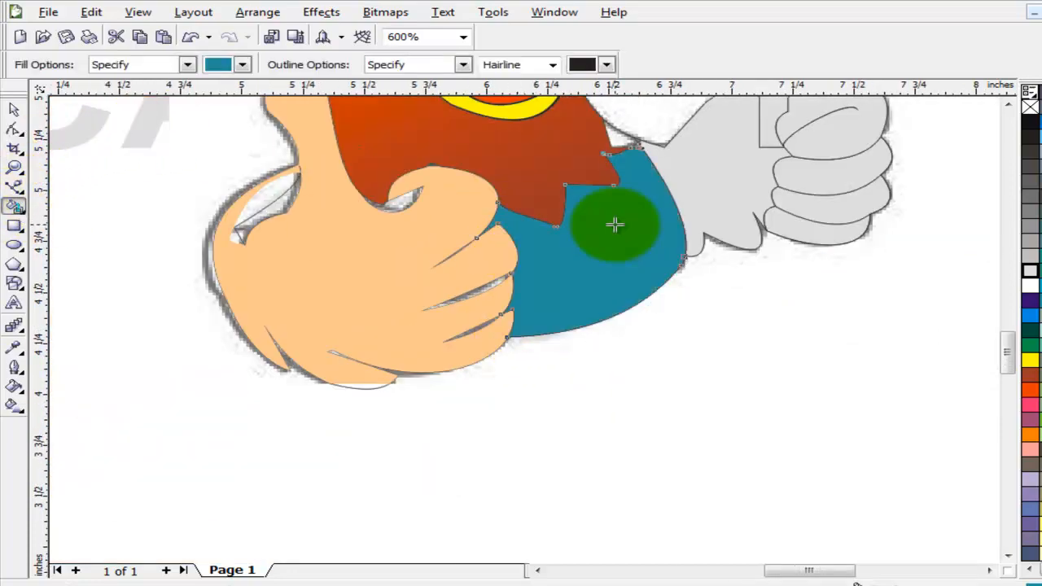
{"action": "left_click", "coordinate": [14, 108]}
{"action": "left_click", "coordinate": [1029, 258]}
{"action": "scroll", "coordinate": [538, 411], "scroll_direction": "down", "scroll_amount": 1}
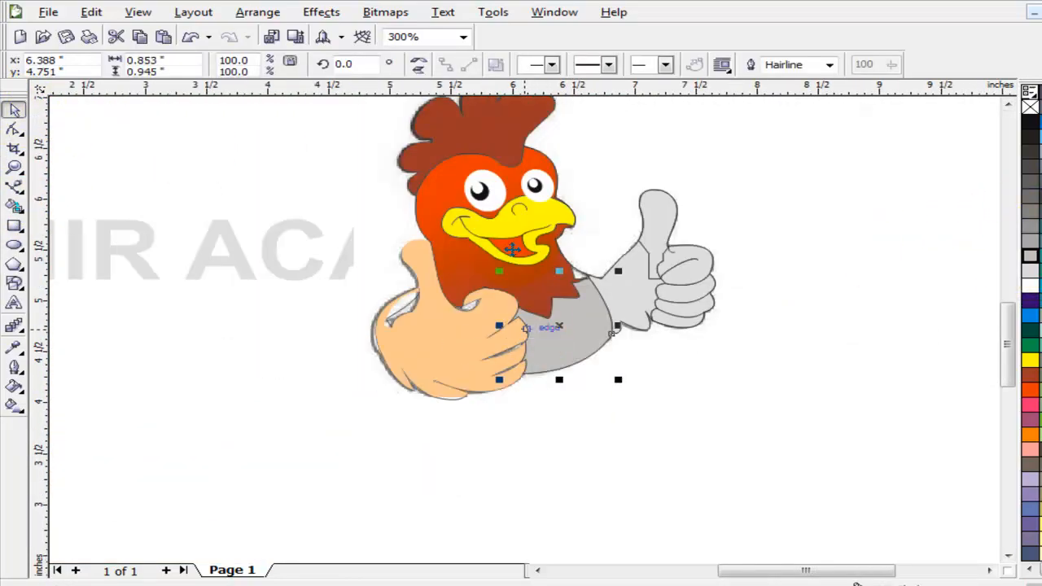
{"action": "left_click", "coordinate": [590, 384]}
{"action": "left_click", "coordinate": [595, 340]}
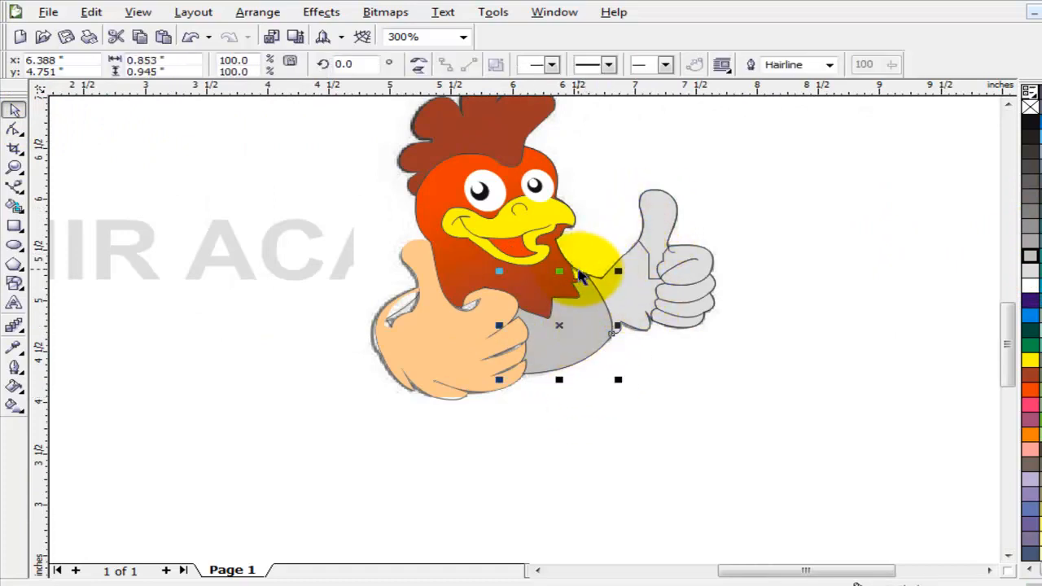
- Delete the leftover outline curves beside the neck and around the near hand
{"action": "left_click_drag", "start_coordinate": [577, 273], "coordinate": [774, 186]}
{"action": "key", "text": "Delete"}
{"action": "left_click", "coordinate": [481, 288]}
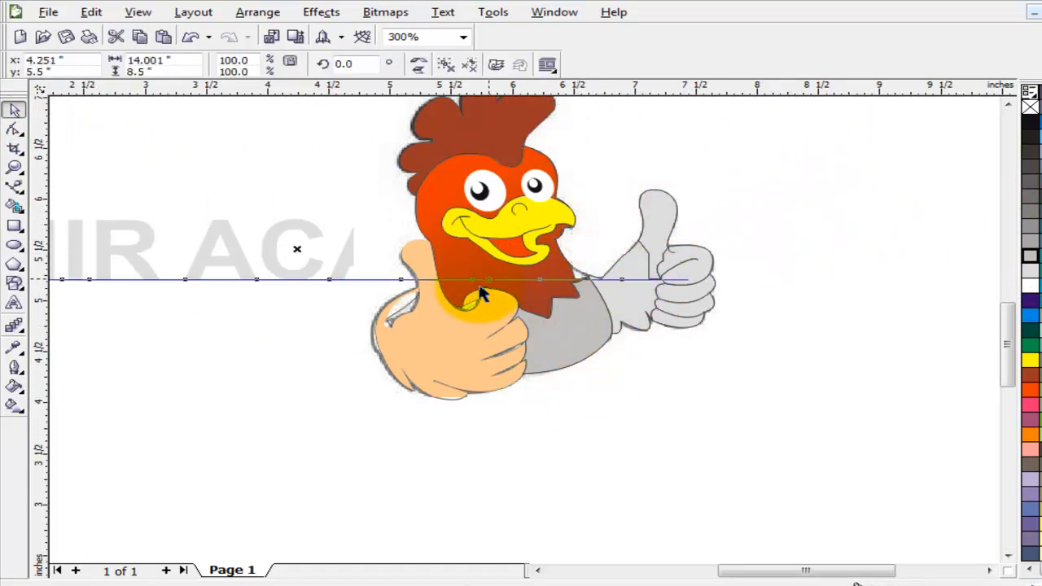
{"action": "left_click_drag", "start_coordinate": [404, 306], "coordinate": [352, 304]}
{"action": "key", "text": "Delete"}
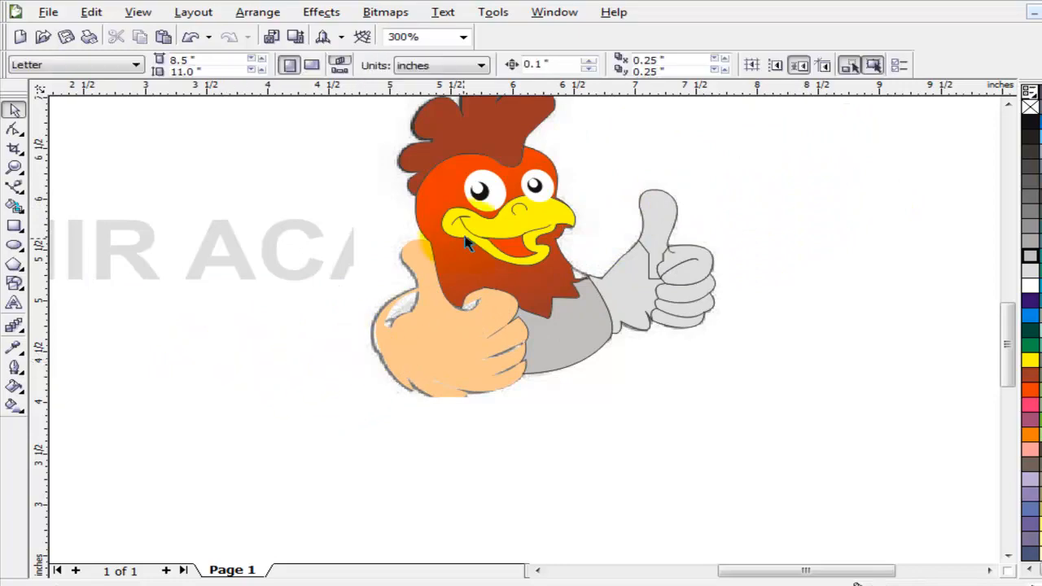
- Try moving the comb off the sketch and undo the move
{"action": "left_click_drag", "start_coordinate": [494, 155], "coordinate": [327, 175]}
{"action": "key", "text": "ctrl+z"}
{"action": "scroll", "coordinate": [486, 230], "scroll_direction": "down", "scroll_amount": 1}
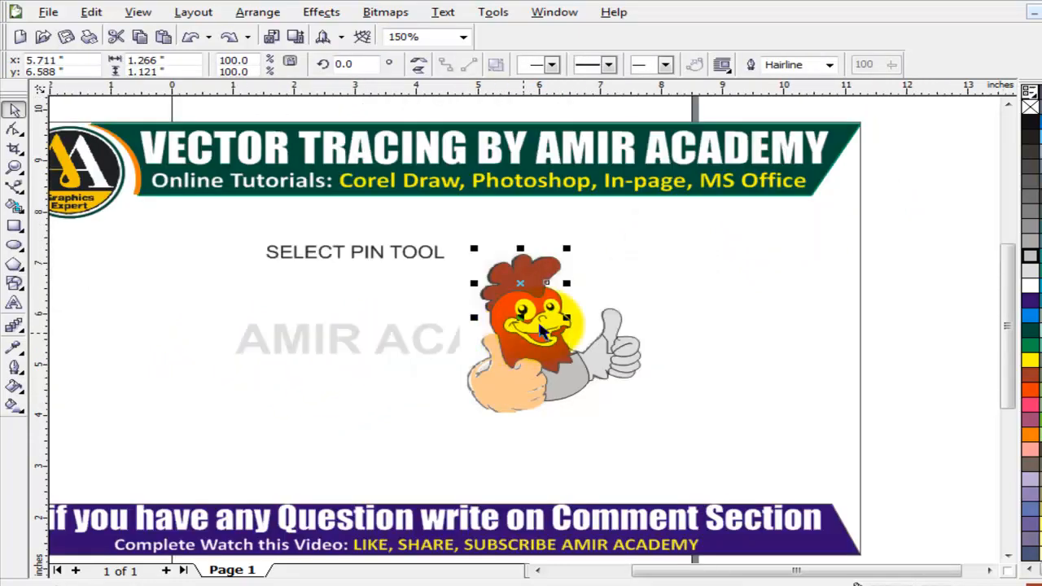
{"action": "left_click_drag", "start_coordinate": [694, 226], "coordinate": [515, 424]}
{"action": "key", "text": "ctrl+z"}
- Select all the traced rooster shapes and place a copy of them beside the original on its right
{"action": "right_click", "coordinate": [850, 231]}
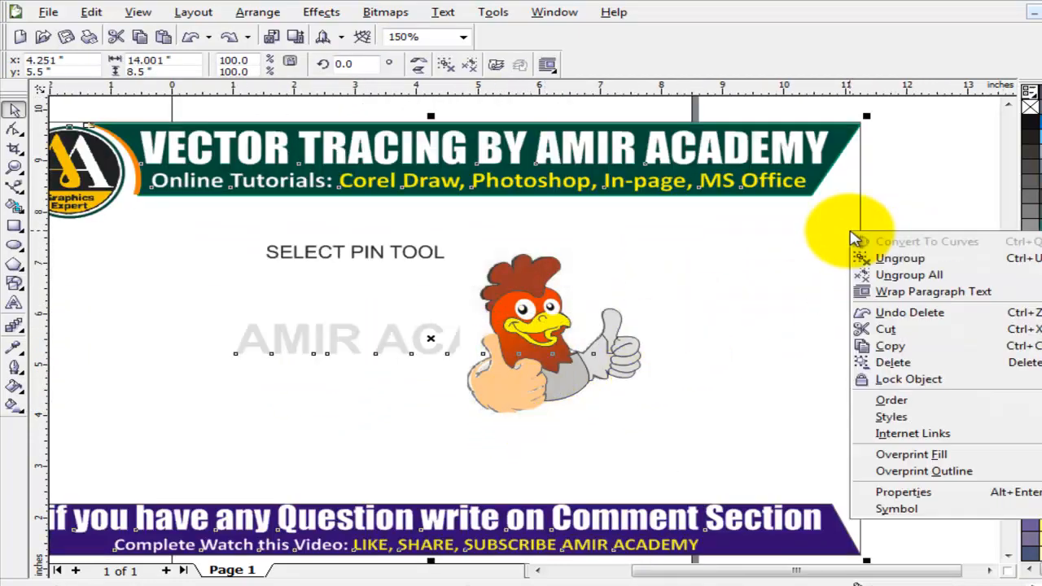
{"action": "left_click", "coordinate": [901, 199]}
{"action": "left_click_drag", "start_coordinate": [717, 216], "coordinate": [444, 454]}
{"action": "left_click_drag", "start_coordinate": [519, 317], "coordinate": [722, 316]}
{"action": "right_click", "coordinate": [722, 316]}
{"action": "left_click", "coordinate": [919, 285]}
{"action": "key", "text": "z"}
{"action": "left_click_drag", "start_coordinate": [919, 231], "coordinate": [433, 447]}
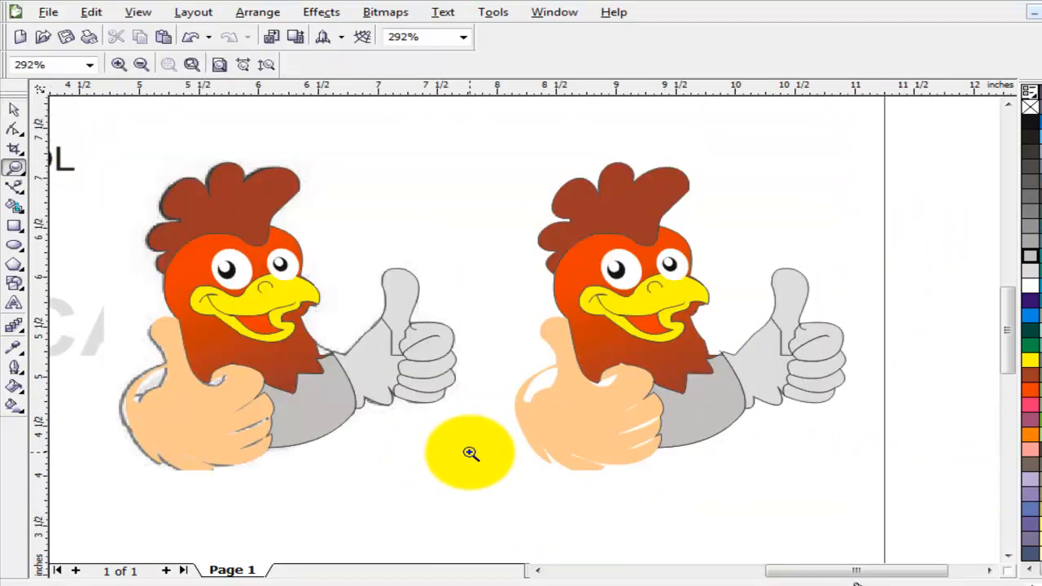
- Delete all the traced shapes lying over the original sketch, leaving only the bitmap there
{"action": "left_click", "coordinate": [13, 110]}
{"action": "left_click_drag", "start_coordinate": [281, 187], "coordinate": [340, 181]}
{"action": "key", "text": "Delete"}
{"action": "left_click", "coordinate": [238, 248]}
{"action": "key", "text": "Delete"}
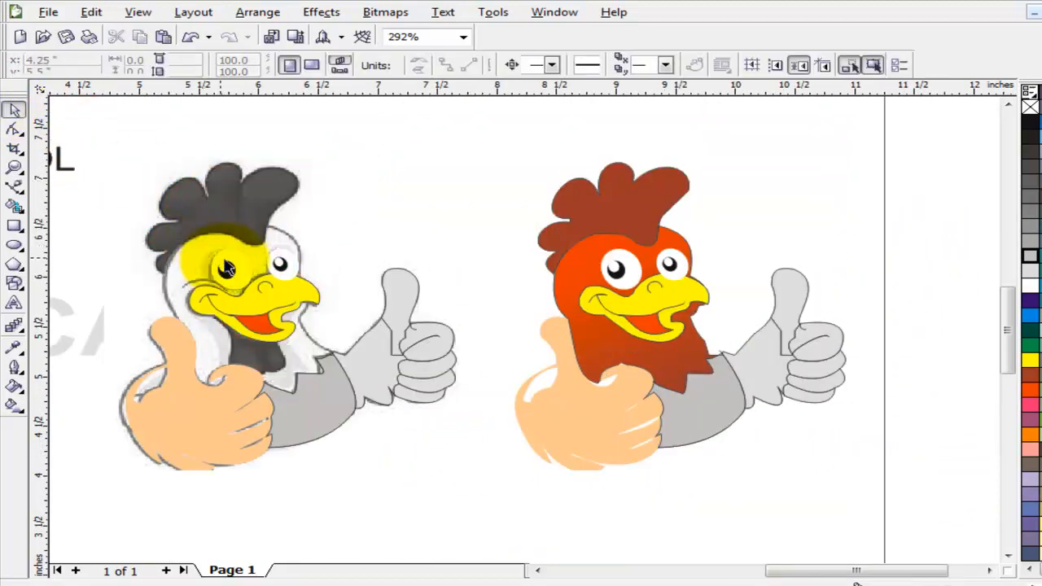
{"action": "left_click", "coordinate": [227, 269]}
{"action": "left_click_drag", "start_coordinate": [227, 268], "coordinate": [312, 253]}
{"action": "left_click_drag", "start_coordinate": [469, 197], "coordinate": [98, 492]}
{"action": "key", "text": "Delete"}
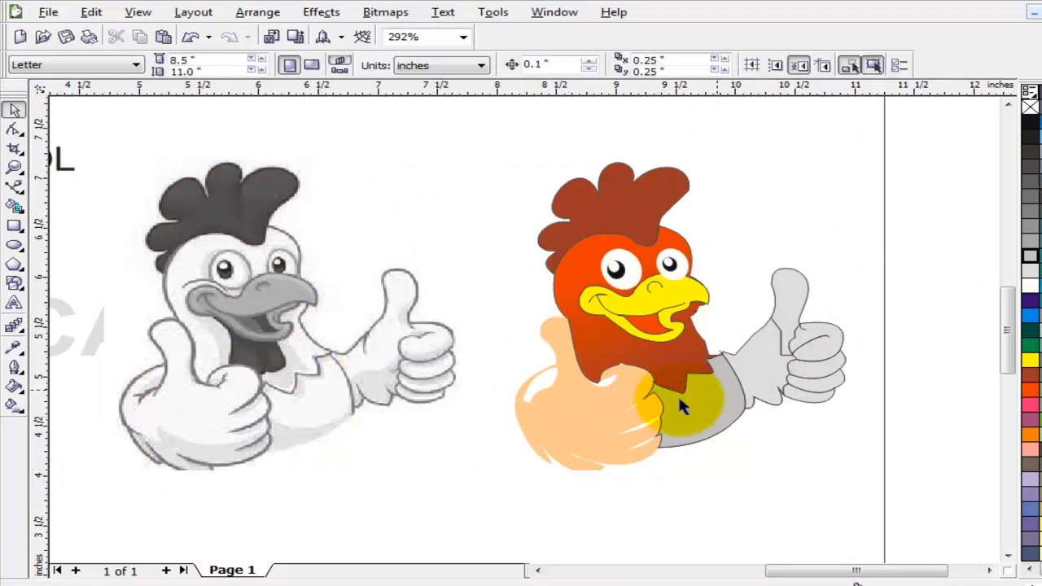
- Recolour the copied rooster's near hand with the same gray as its chest
{"action": "left_click", "coordinate": [507, 426]}
{"action": "left_click", "coordinate": [1031, 236]}
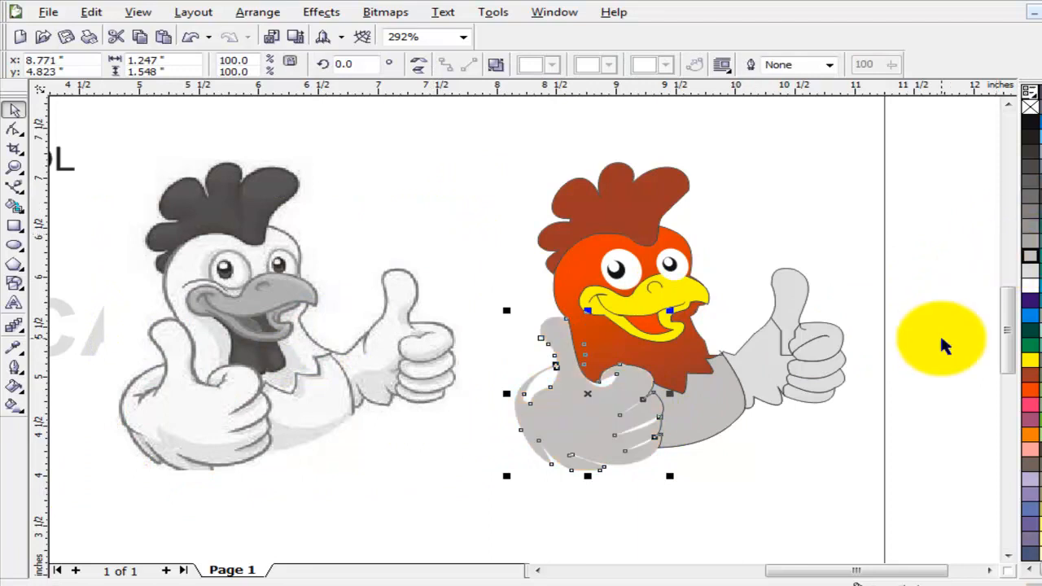
{"action": "left_click", "coordinate": [942, 344]}
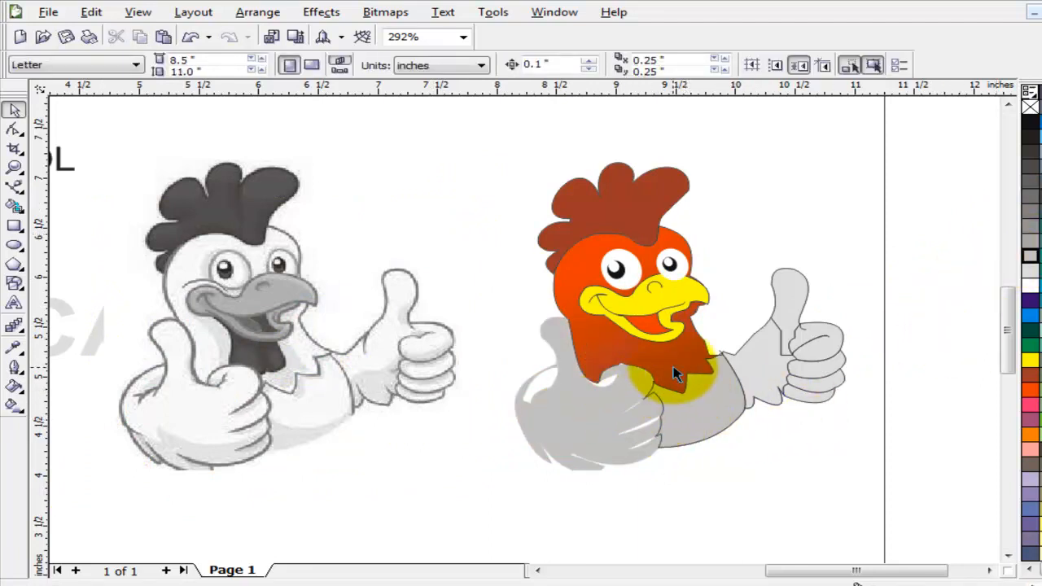
{"action": "left_click_drag", "start_coordinate": [674, 366], "coordinate": [482, 402]}
{"action": "key", "text": "ctrl+z"}
- Draw a closed straight-sided Pen outline around the dark throat patch below the sketch's beak
{"action": "key", "text": "z"}
{"action": "left_click_drag", "start_coordinate": [198, 319], "coordinate": [314, 383]}
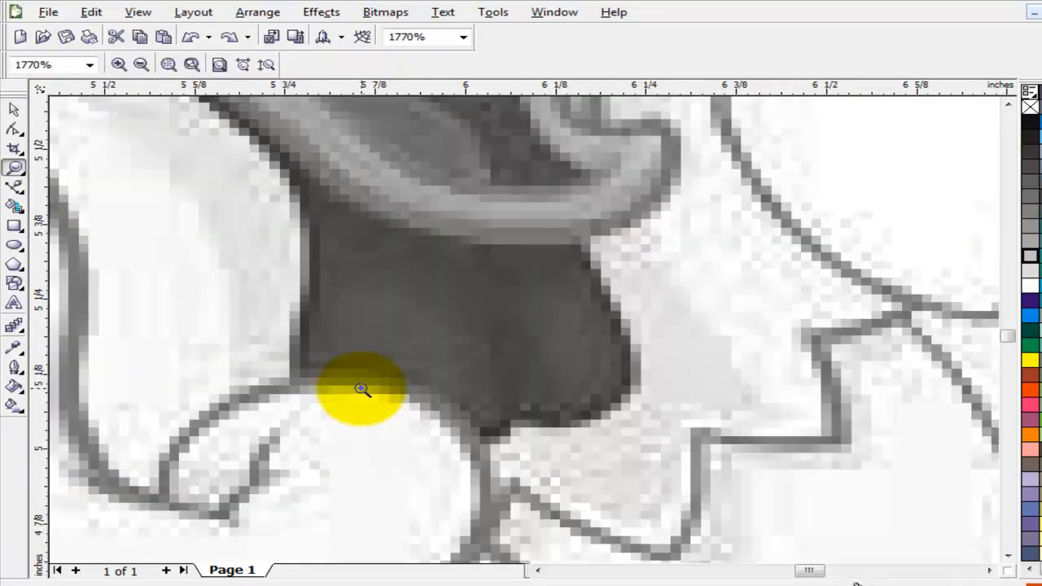
{"action": "left_click", "coordinate": [24, 193]}
{"action": "left_click", "coordinate": [109, 192]}
{"action": "left_click", "coordinate": [582, 243]}
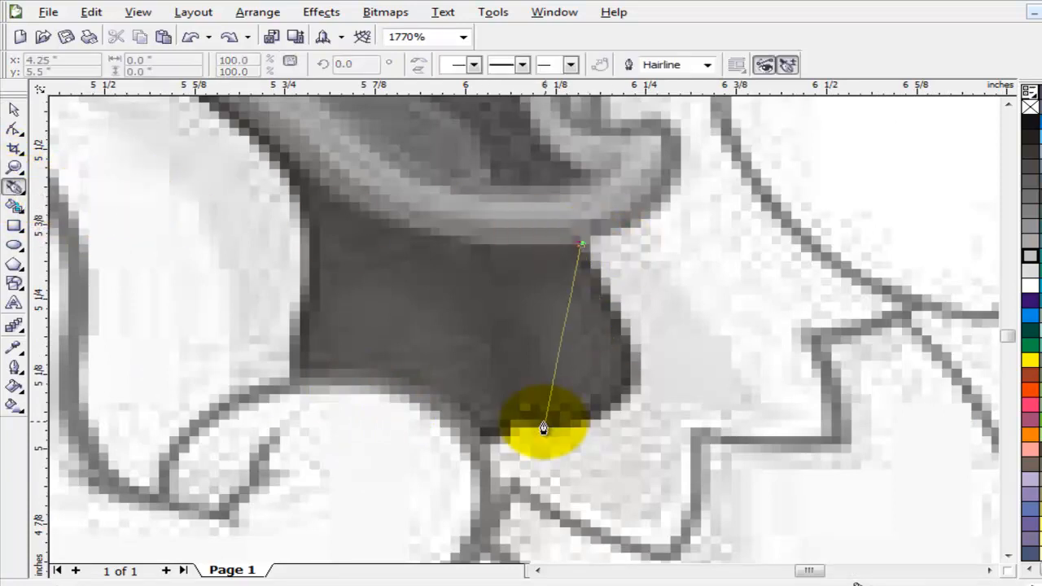
{"action": "left_click", "coordinate": [517, 405]}
{"action": "left_click", "coordinate": [480, 434]}
{"action": "left_click", "coordinate": [291, 372]}
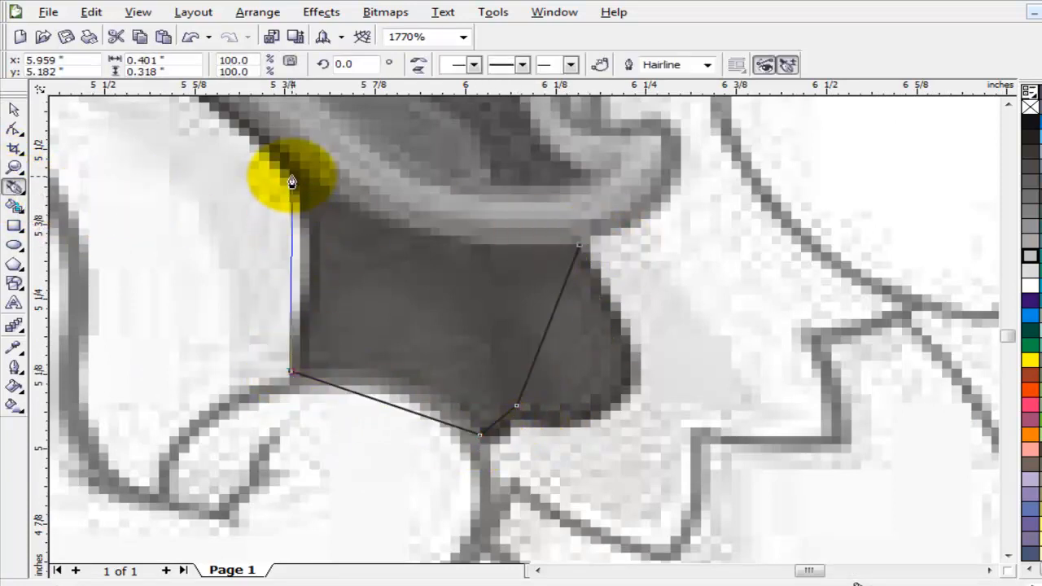
{"action": "left_click", "coordinate": [283, 163]}
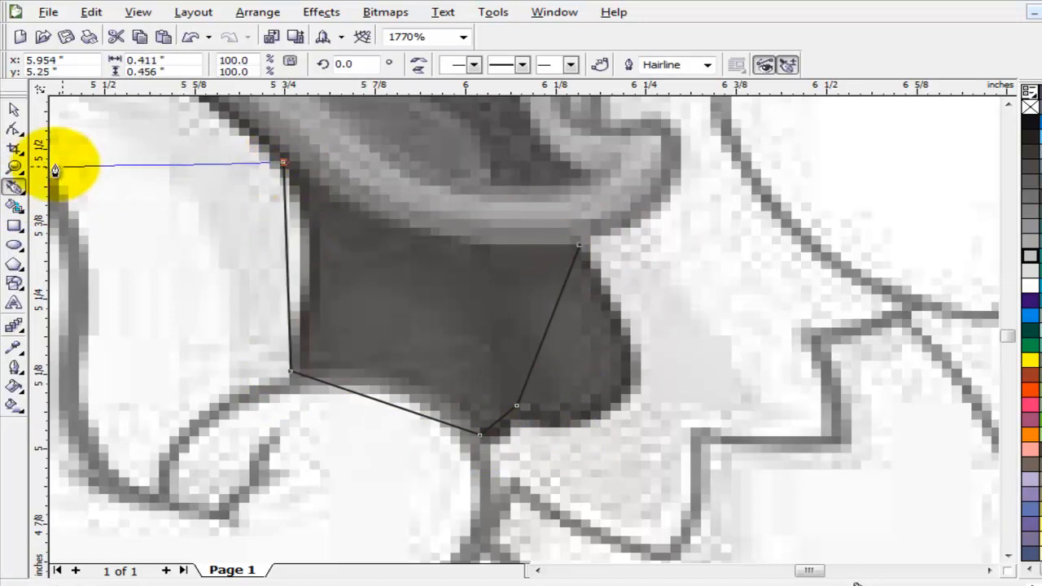
{"action": "left_click", "coordinate": [578, 243]}
- Convert the throat outline's segments to curves and bend them to follow the dark patch's edges
{"action": "left_click", "coordinate": [14, 128]}
{"action": "left_click_drag", "start_coordinate": [186, 128], "coordinate": [756, 494]}
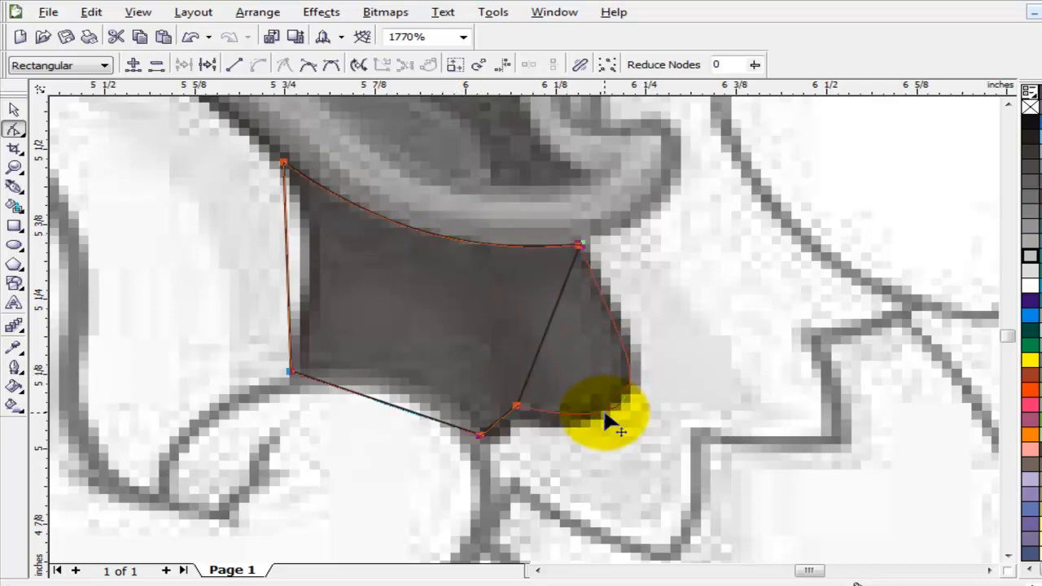
{"action": "left_click_drag", "start_coordinate": [609, 421], "coordinate": [608, 421]}
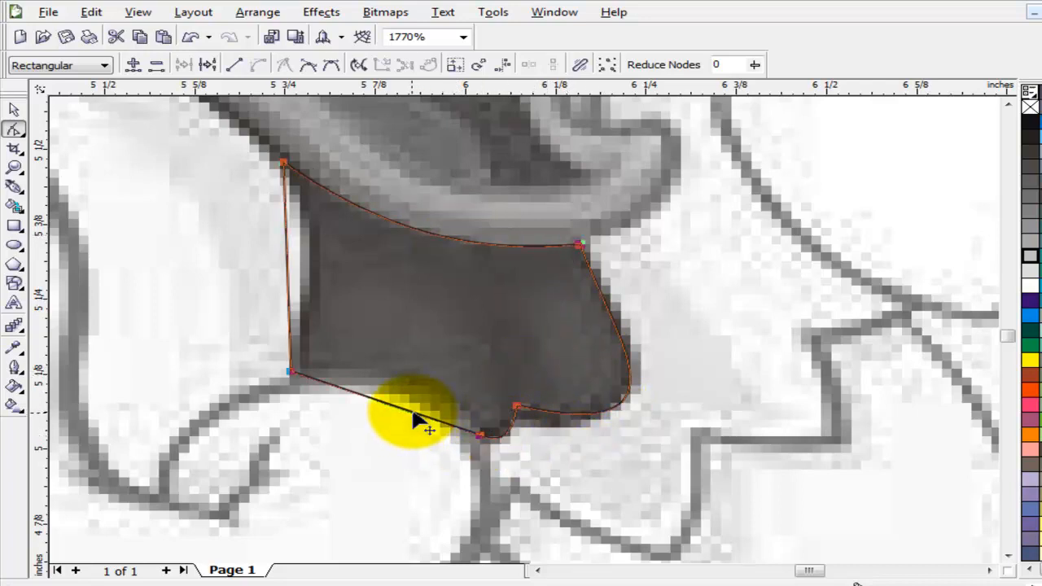
{"action": "left_click_drag", "start_coordinate": [415, 420], "coordinate": [435, 396]}
{"action": "left_click_drag", "start_coordinate": [289, 259], "coordinate": [312, 289]}
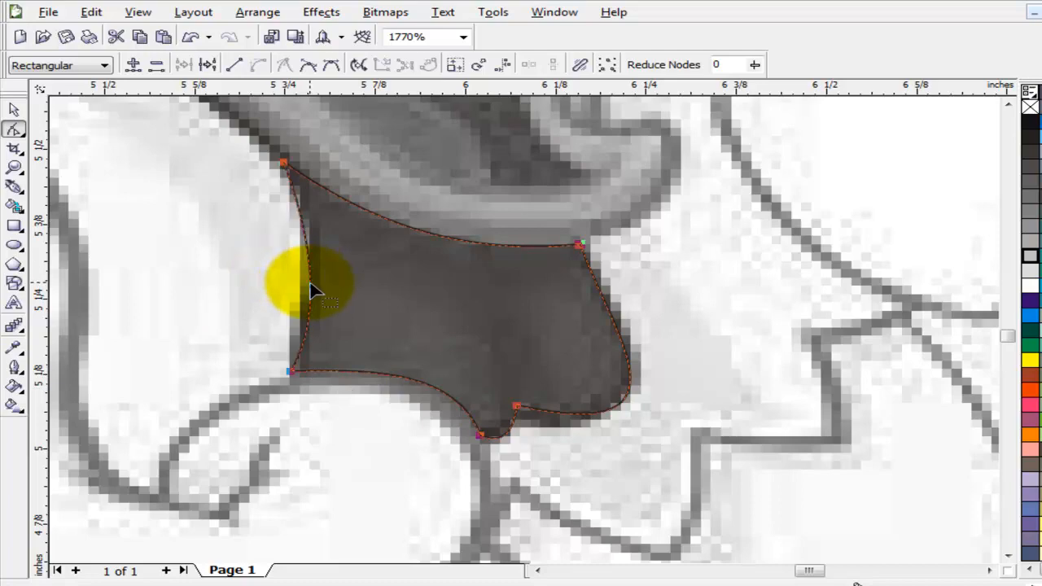
- Move the throat outline onto the coloured rooster's neck, between its beak and near hand
{"action": "left_click", "coordinate": [13, 110]}
{"action": "scroll", "coordinate": [657, 321], "scroll_direction": "down", "scroll_amount": 2}
{"action": "left_click_drag", "start_coordinate": [498, 336], "coordinate": [977, 345]}
{"action": "scroll", "coordinate": [972, 342], "scroll_direction": "up", "scroll_amount": 2}
{"action": "scroll", "coordinate": [667, 345], "scroll_direction": "down", "scroll_amount": 1}
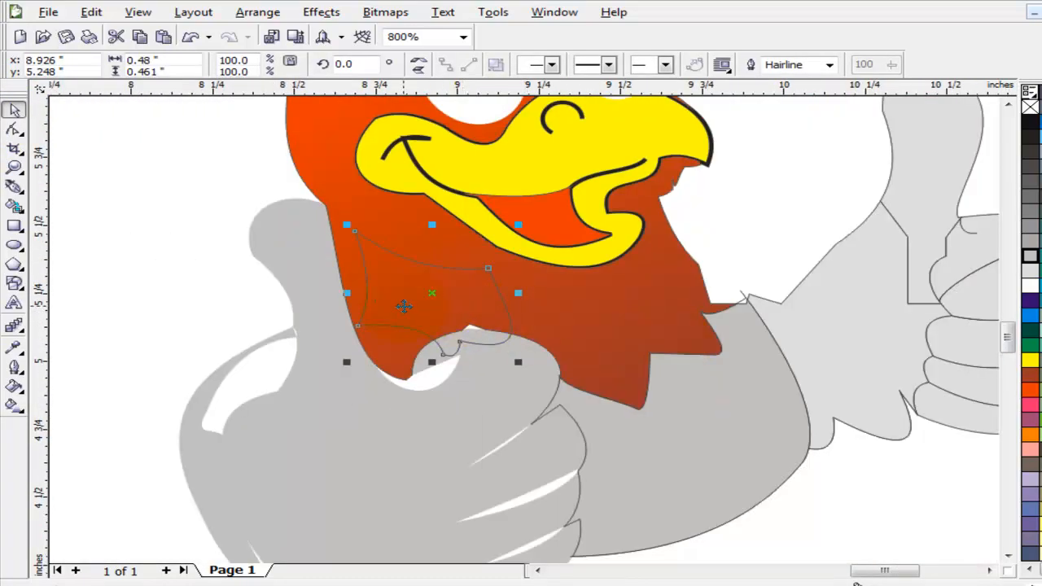
{"action": "left_click_drag", "start_coordinate": [404, 305], "coordinate": [528, 318]}
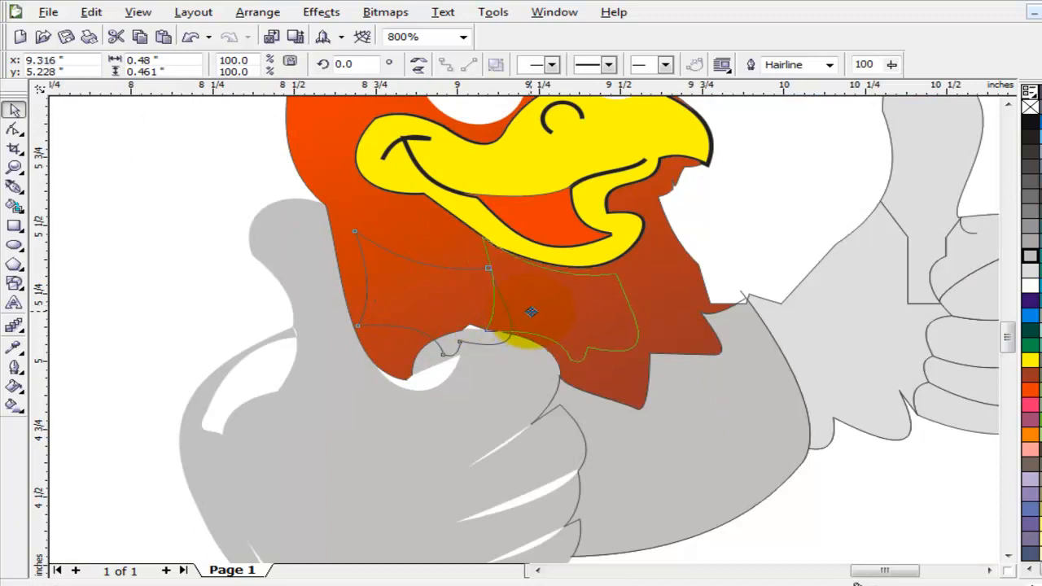
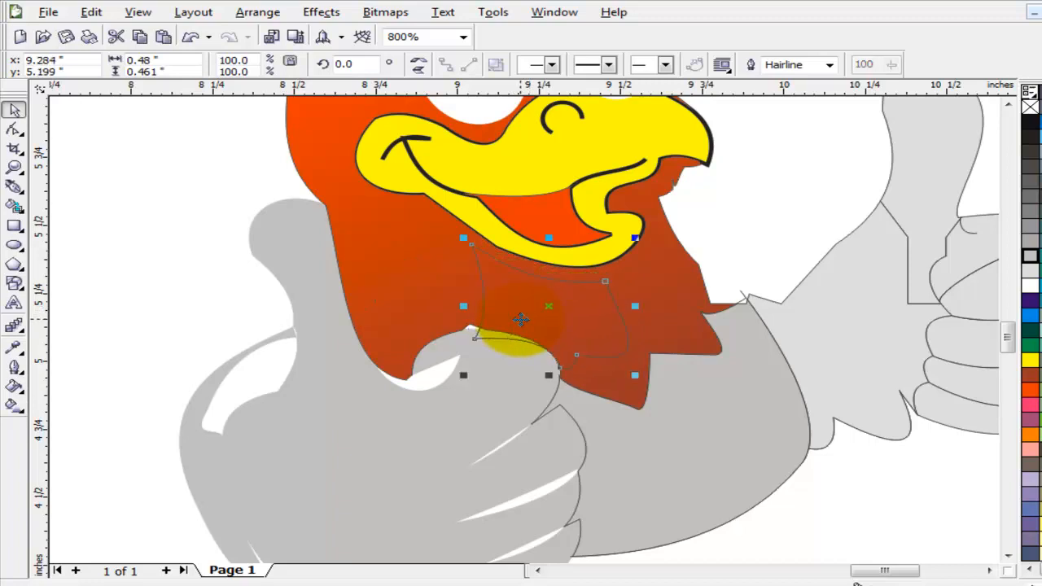
- Adjust the throat outline's upper nodes and curve handles to meet the beak's lower edge
{"action": "scroll", "coordinate": [521, 319], "scroll_direction": "up", "scroll_amount": 1}
{"action": "key", "text": "F10"}
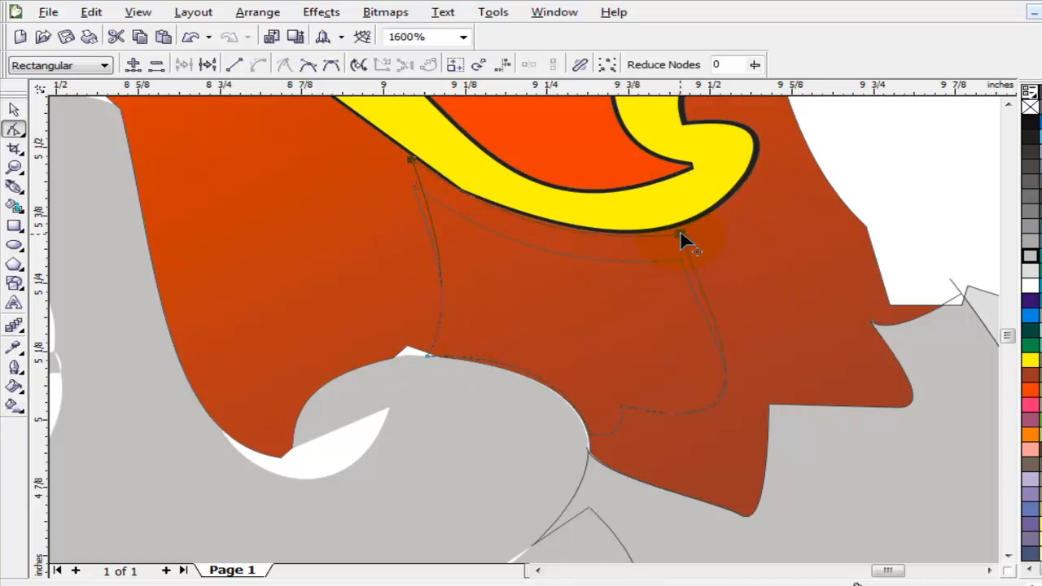
{"action": "left_click_drag", "start_coordinate": [680, 233], "coordinate": [680, 226]}
{"action": "left_click", "coordinate": [412, 153]}
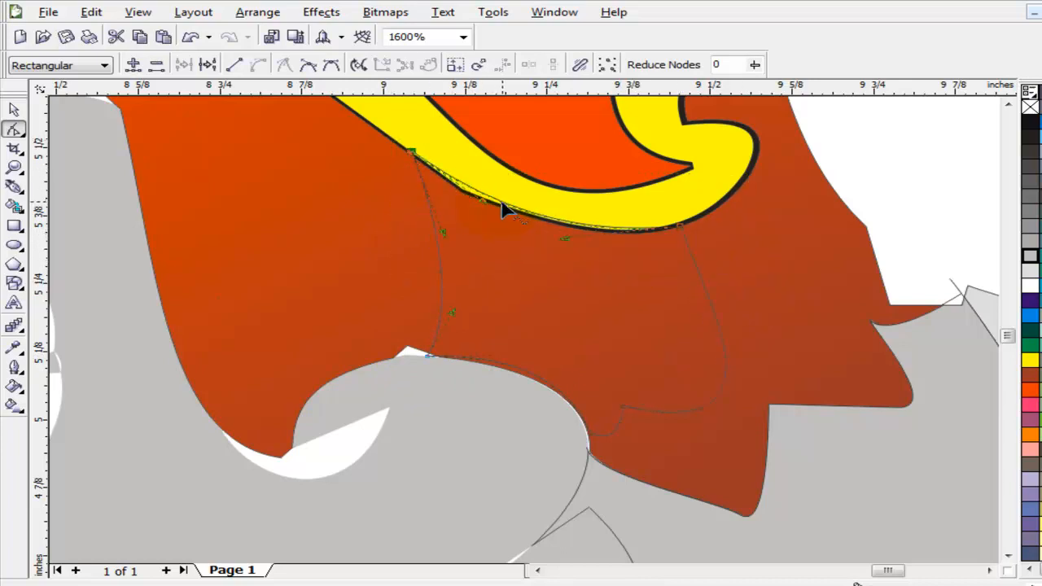
{"action": "left_click_drag", "start_coordinate": [467, 213], "coordinate": [467, 213]}
{"action": "left_click_drag", "start_coordinate": [565, 238], "coordinate": [571, 243]}
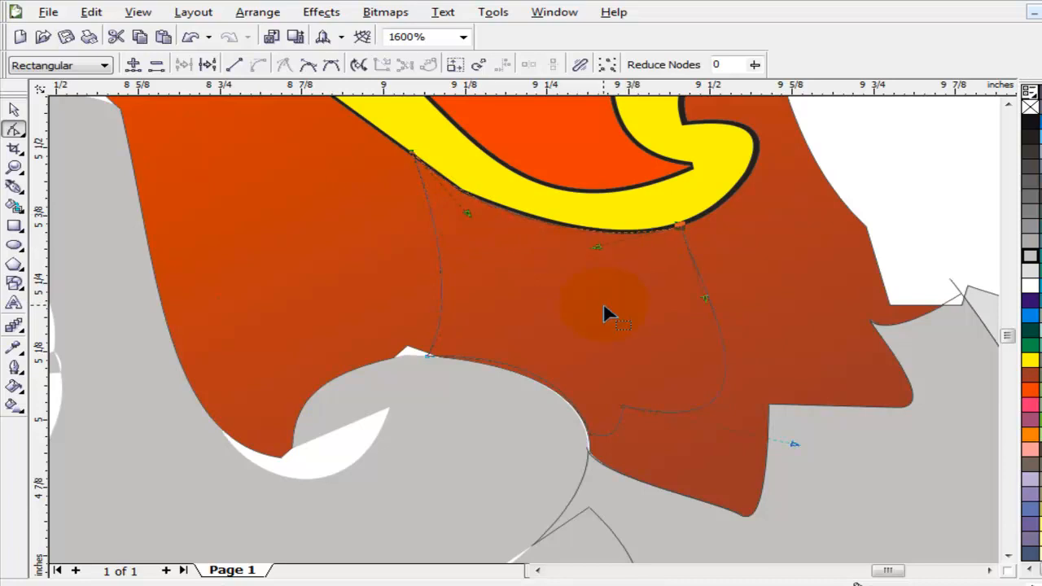
- Try an orange-red fill on the throat patch
{"action": "scroll", "coordinate": [604, 297], "scroll_direction": "down", "scroll_amount": 1}
{"action": "key", "text": "space"}
{"action": "left_click", "coordinate": [164, 284]}
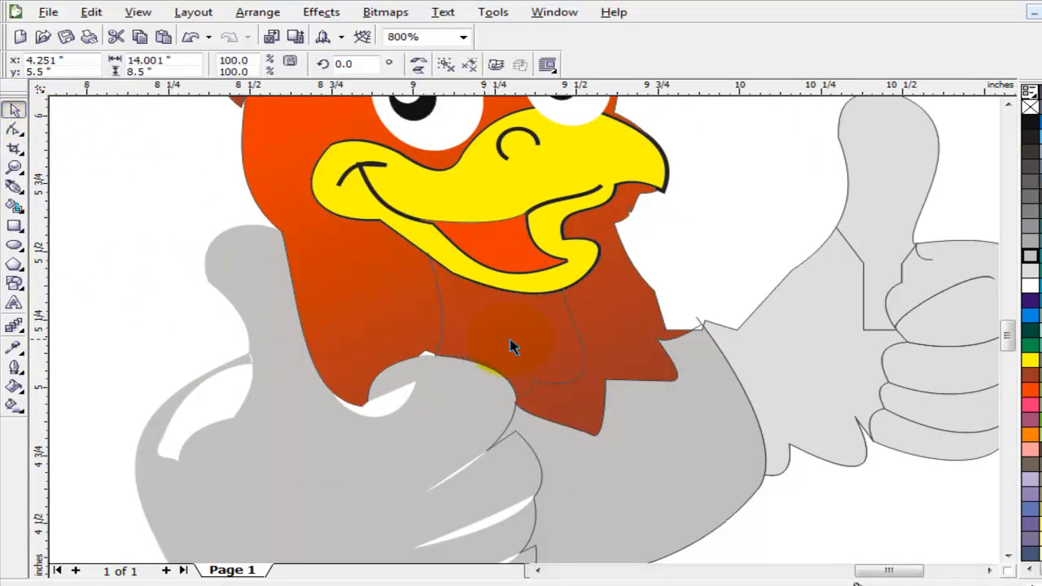
{"action": "left_click", "coordinate": [513, 347]}
{"action": "scroll", "coordinate": [817, 364], "scroll_direction": "down", "scroll_amount": 2}
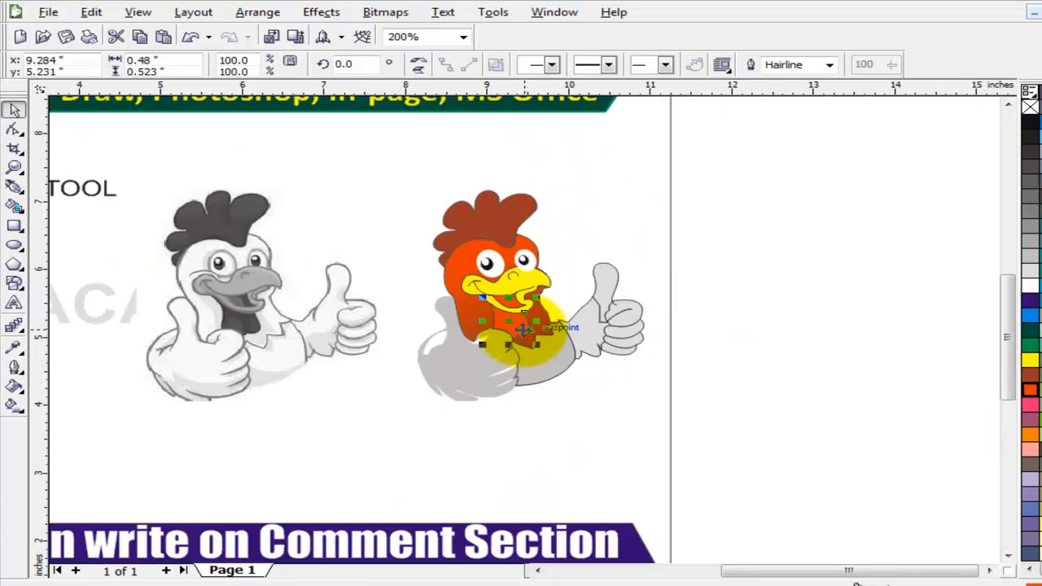
- Fill the throat patch below the beak with black
{"action": "scroll", "coordinate": [817, 364], "scroll_direction": "up", "scroll_amount": 1}
{"action": "left_click", "coordinate": [888, 283]}
{"action": "left_click", "coordinate": [484, 341]}
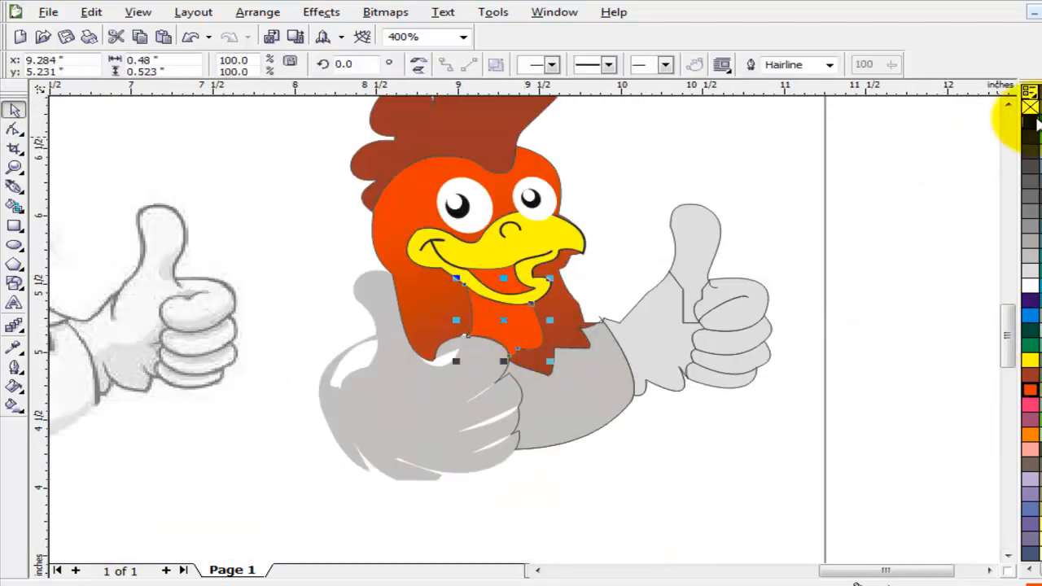
{"action": "left_click", "coordinate": [1031, 122]}
{"action": "left_click", "coordinate": [889, 271]}
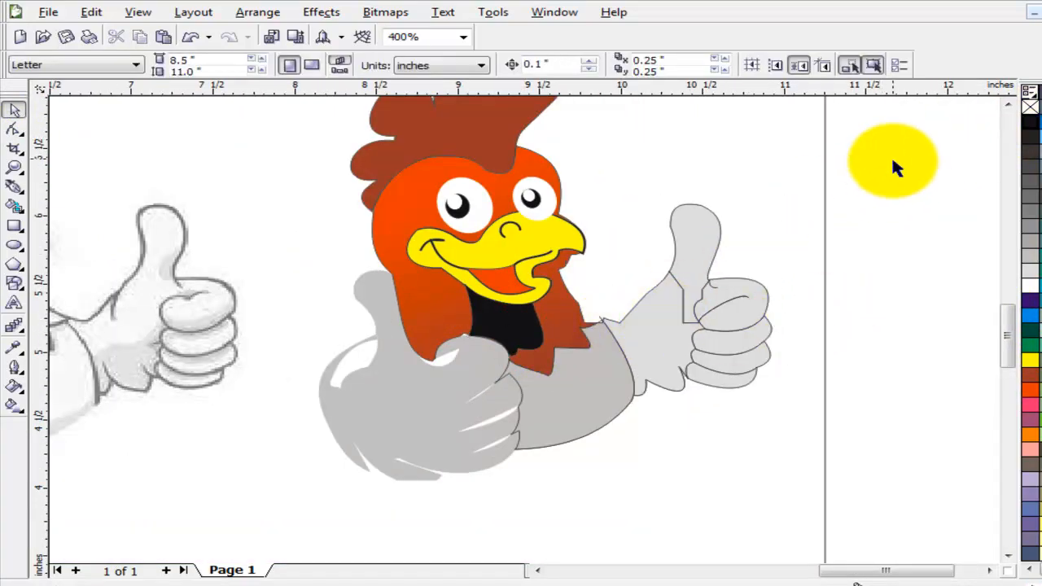
- Remove the outlines from all pieces of the far hand
{"action": "left_click_drag", "start_coordinate": [570, 462], "coordinate": [570, 460]}
{"action": "right_click", "coordinate": [1030, 107]}
{"action": "left_click", "coordinate": [926, 198]}
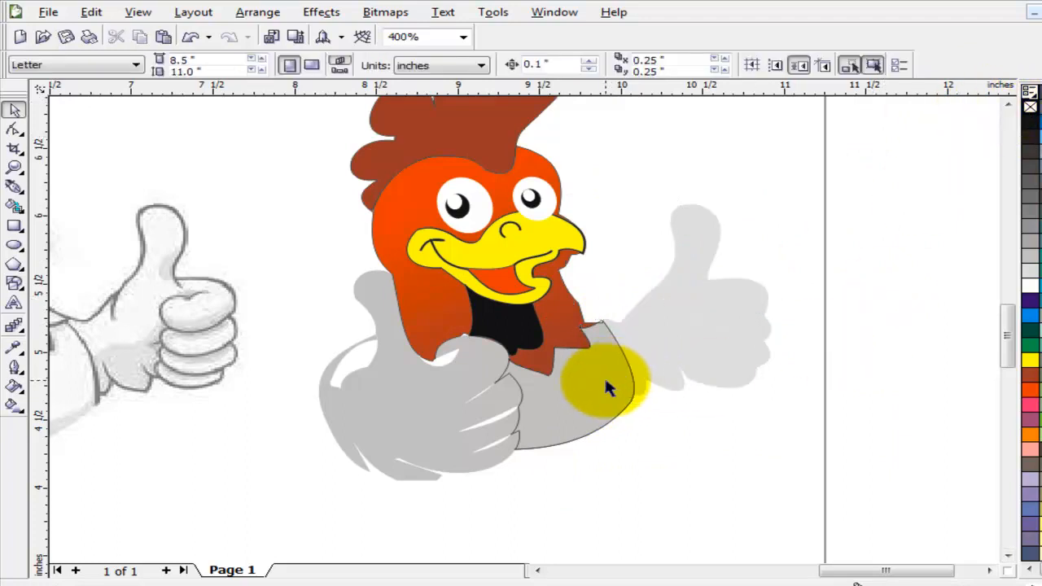
- Remove the chest's outline and delete the leftover curve along its lower edge
{"action": "left_click", "coordinate": [610, 383]}
{"action": "right_click", "coordinate": [1030, 106]}
{"action": "left_click", "coordinate": [790, 449]}
{"action": "left_click_drag", "start_coordinate": [727, 507], "coordinate": [503, 394]}
{"action": "key", "text": "Delete"}
{"action": "scroll", "coordinate": [448, 350], "scroll_direction": "down", "scroll_amount": 1}
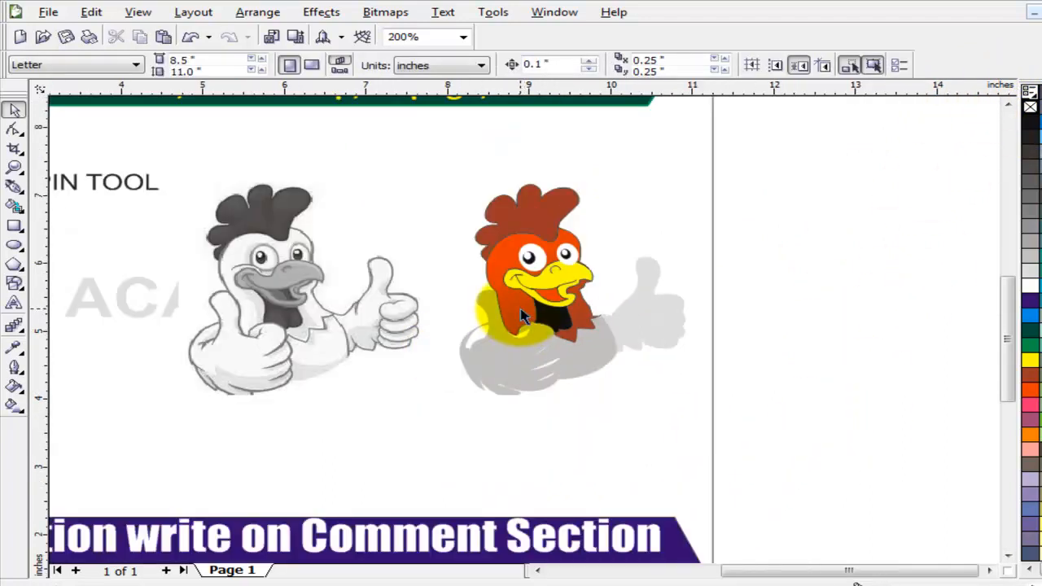
- Remove the outlines from the rooster's red head and its comb
{"action": "left_click_drag", "start_coordinate": [516, 308], "coordinate": [399, 298]}
{"action": "key", "text": "ctrl+z"}
{"action": "right_click", "coordinate": [1029, 106]}
{"action": "left_click", "coordinate": [514, 202]}
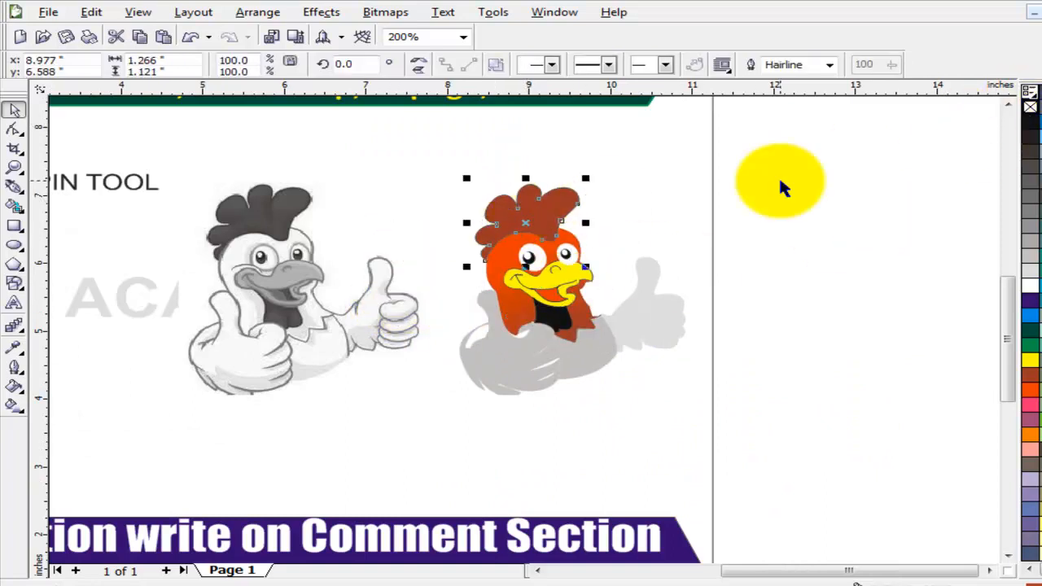
{"action": "right_click", "coordinate": [1029, 107]}
{"action": "left_click", "coordinate": [787, 210]}
{"action": "key", "text": "z"}
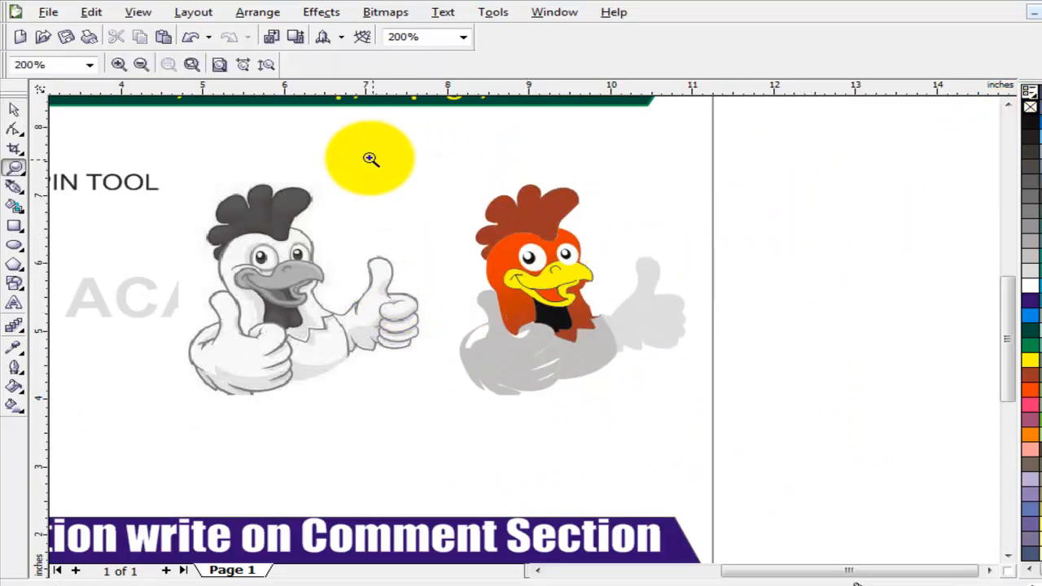
- Shift the comb slightly so that it closes the white gap along the top of the red head
{"action": "left_click_drag", "start_coordinate": [371, 159], "coordinate": [745, 406]}
{"action": "left_click", "coordinate": [14, 109]}
{"action": "scroll", "coordinate": [525, 330], "scroll_direction": "up", "scroll_amount": 4}
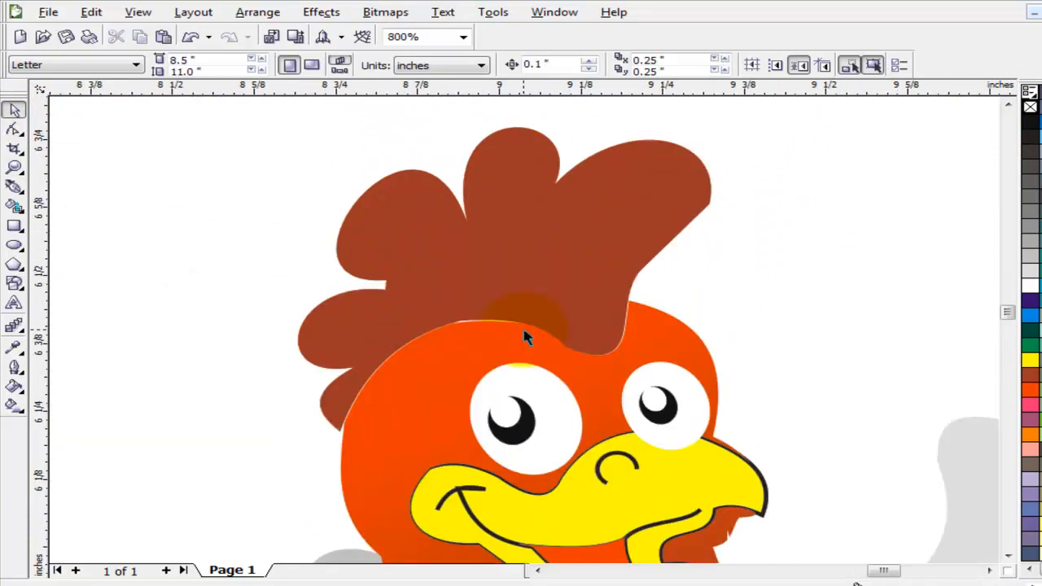
{"action": "left_click", "coordinate": [405, 318]}
{"action": "key", "text": "F10"}
{"action": "scroll", "coordinate": [407, 323], "scroll_direction": "down", "scroll_amount": 1}
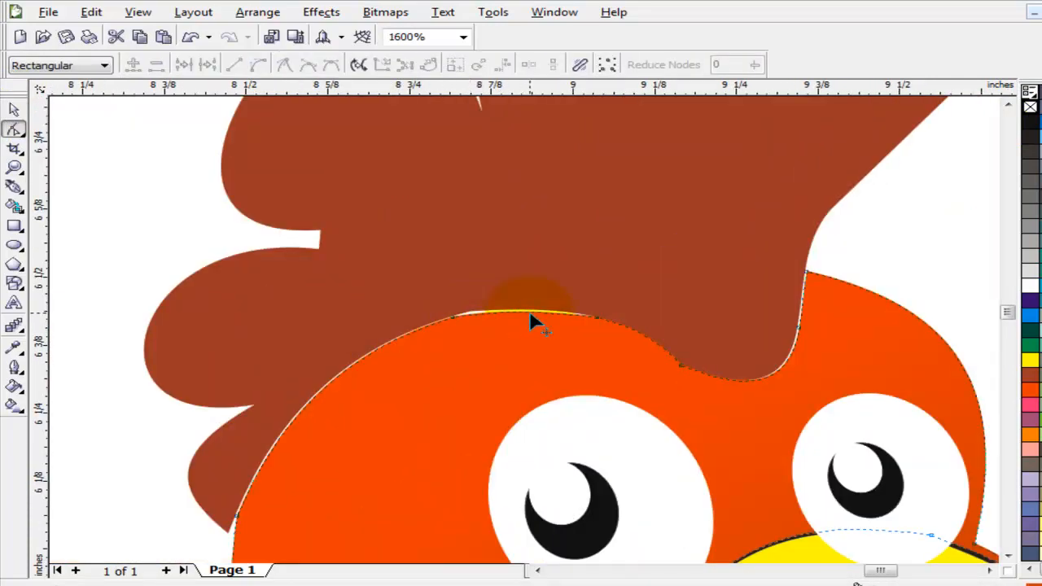
{"action": "left_click", "coordinate": [14, 109]}
{"action": "left_click", "coordinate": [589, 201]}
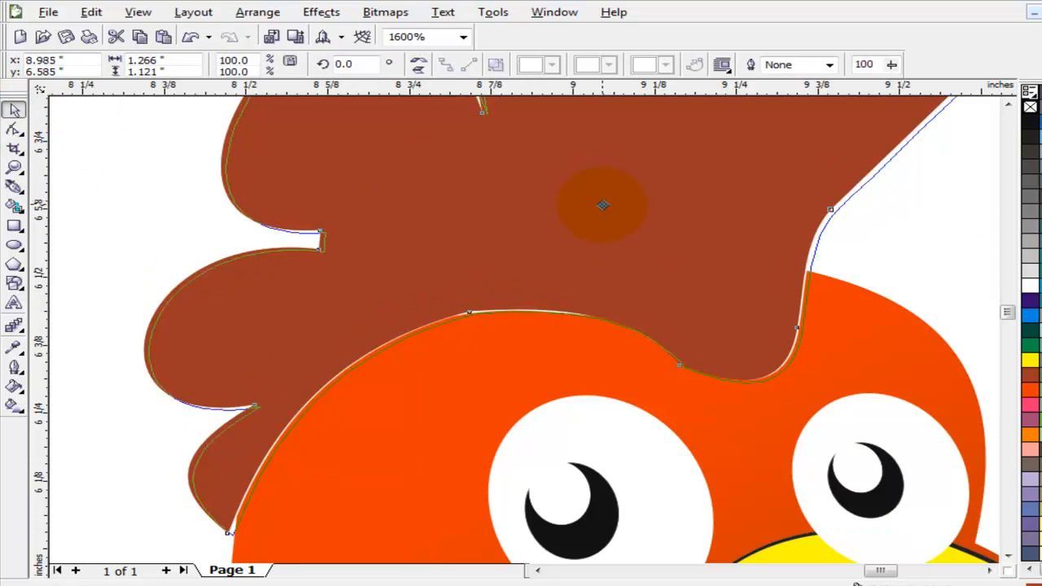
{"action": "scroll", "coordinate": [602, 205], "scroll_direction": "down", "scroll_amount": 2}
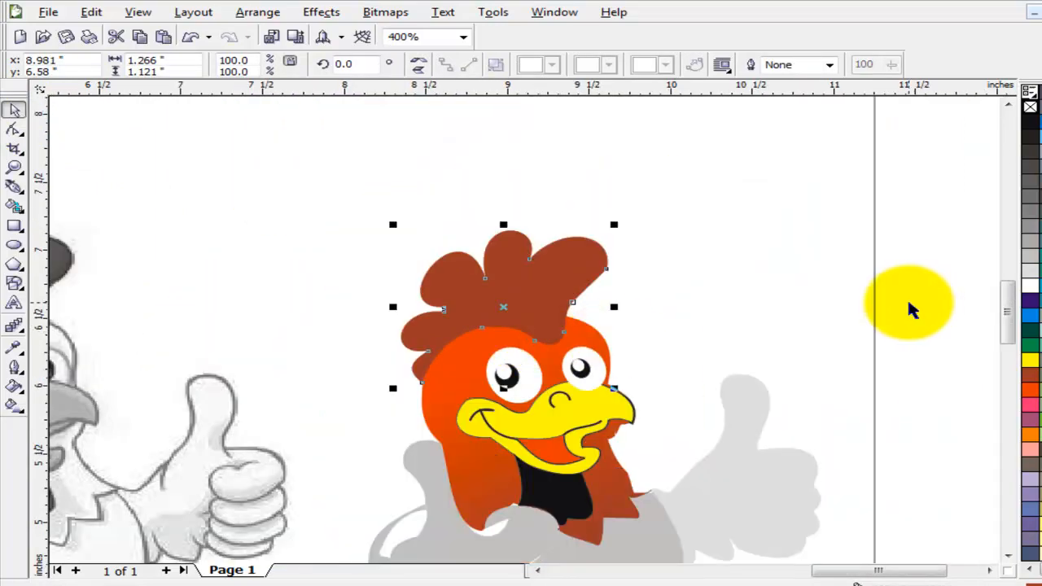
- Fill the rooster's chest with light peach, keeping the shape in its original position
{"action": "key", "text": "F4"}
{"action": "key", "text": "z"}
{"action": "left_click_drag", "start_coordinate": [975, 213], "coordinate": [506, 434]}
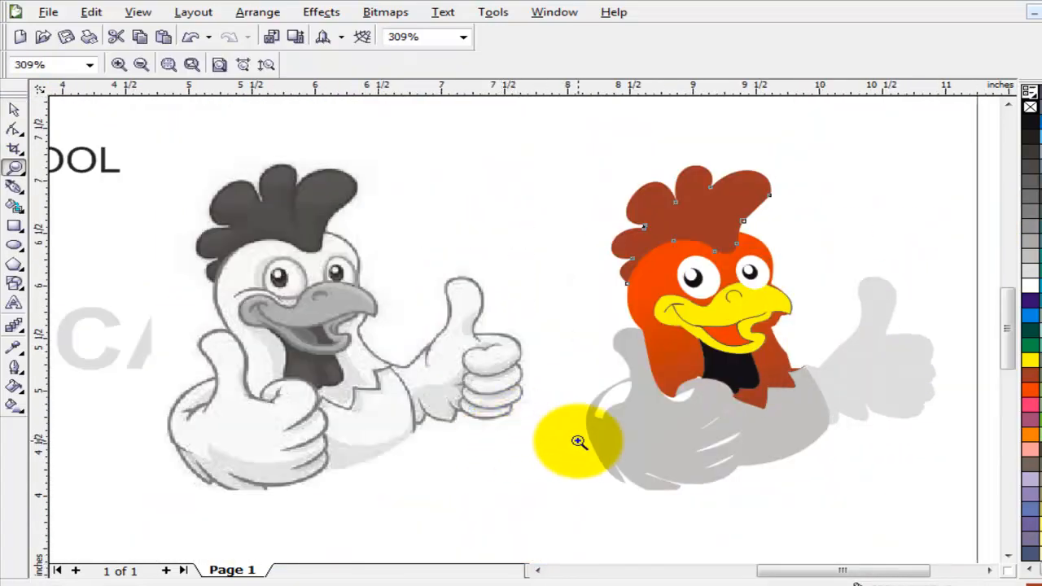
{"action": "left_click", "coordinate": [12, 110]}
{"action": "left_click", "coordinate": [493, 477]}
{"action": "left_click_drag", "start_coordinate": [805, 428], "coordinate": [826, 465]}
{"action": "key", "text": "ctrl+z"}
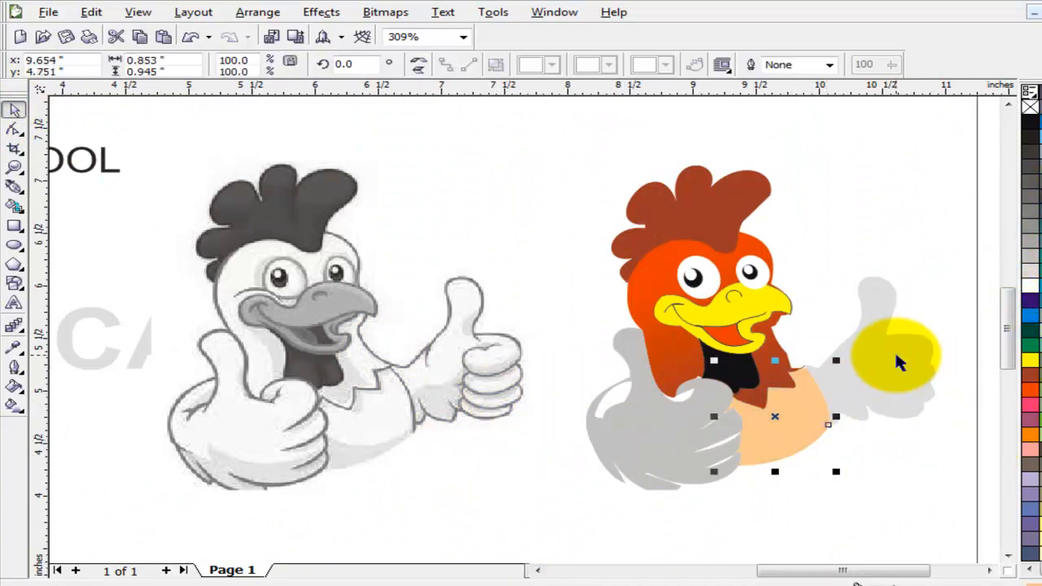
- Fill the far hand's second finger with light peach and give it a white 1.0 pt outline
{"action": "left_click", "coordinate": [896, 356]}
{"action": "scroll", "coordinate": [901, 359], "scroll_direction": "up", "scroll_amount": 1}
{"action": "left_click", "coordinate": [707, 339]}
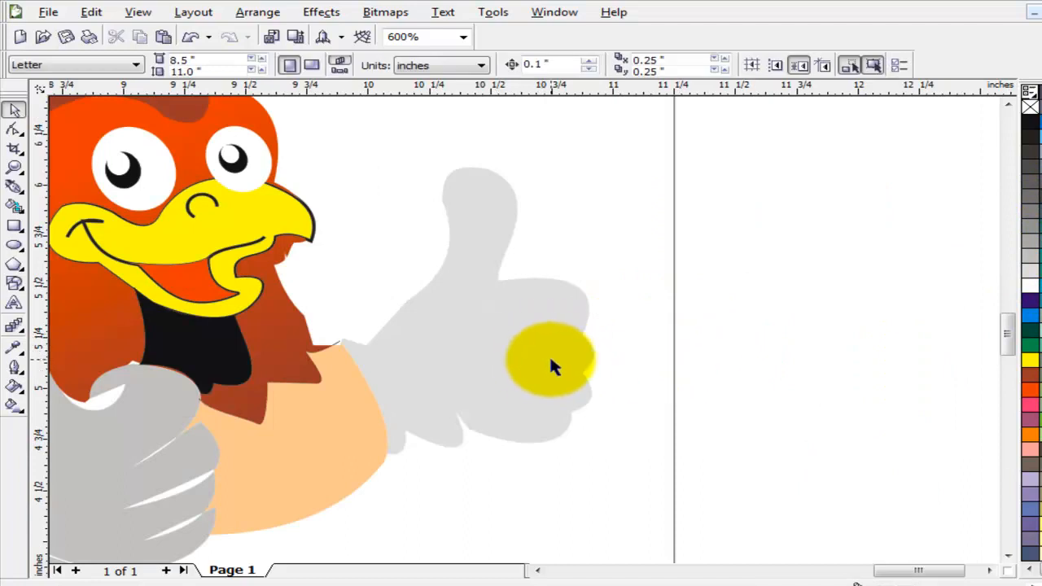
{"action": "left_click_drag", "start_coordinate": [573, 370], "coordinate": [693, 355]}
{"action": "key", "text": "ctrl+z"}
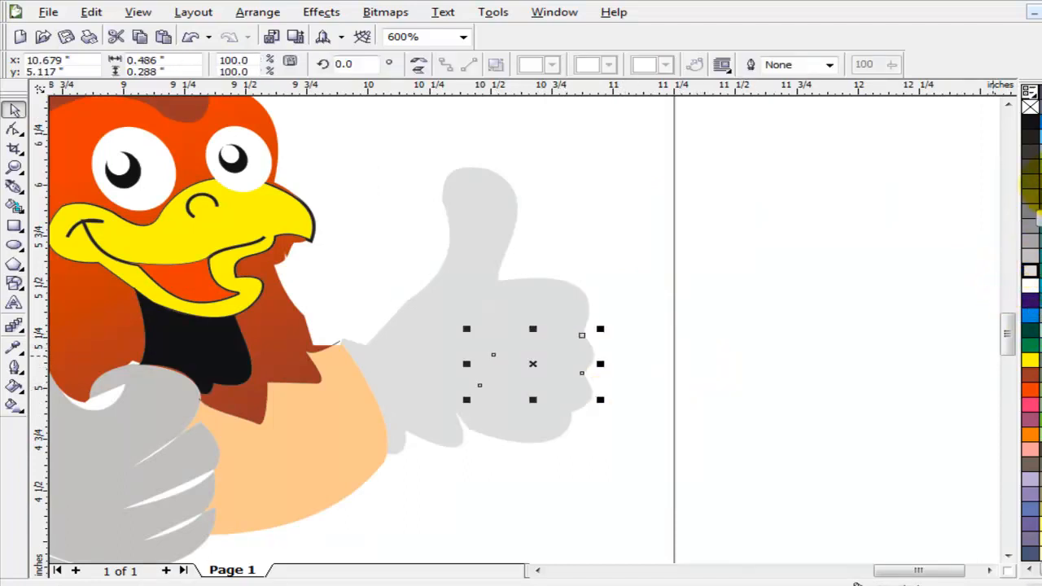
{"action": "left_click", "coordinate": [1037, 213]}
{"action": "right_click", "coordinate": [1031, 285]}
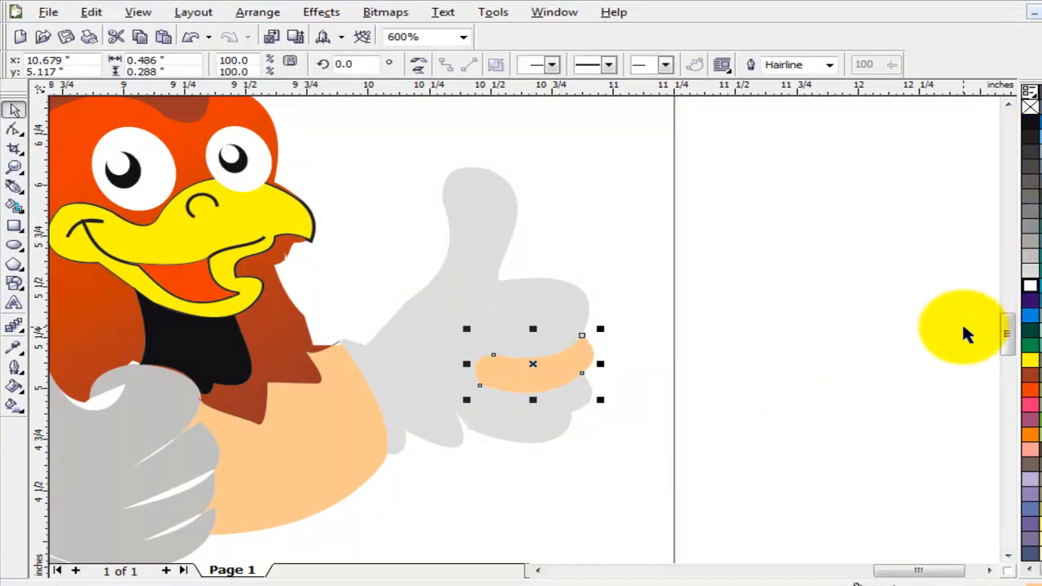
{"action": "left_click", "coordinate": [830, 64]}
{"action": "left_click", "coordinate": [787, 124]}
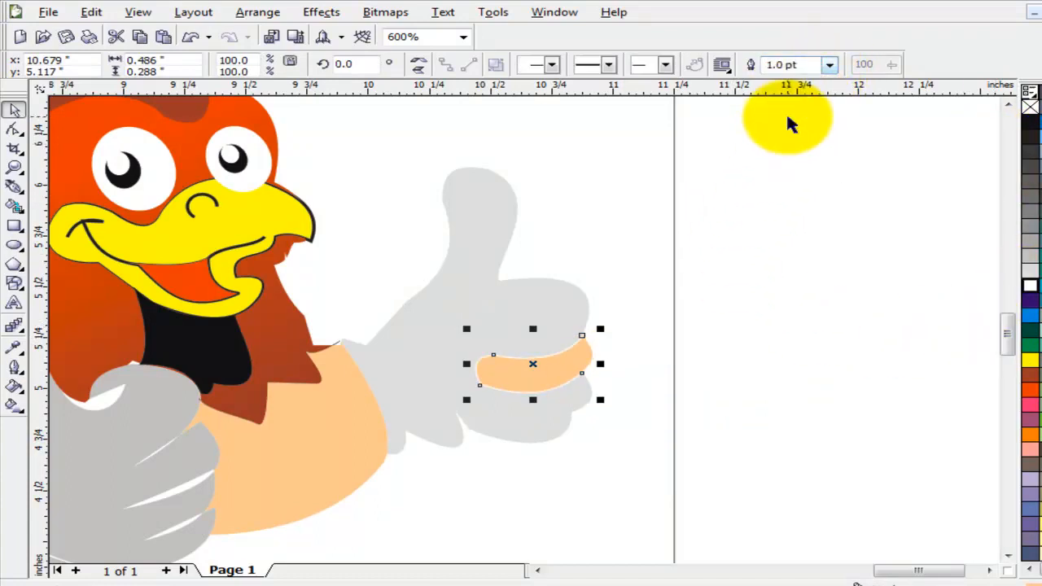
- Copy all fill and outline properties of the peach finger to the other fingers of the far hand
{"action": "left_click_drag", "start_coordinate": [567, 379], "coordinate": [571, 396]}
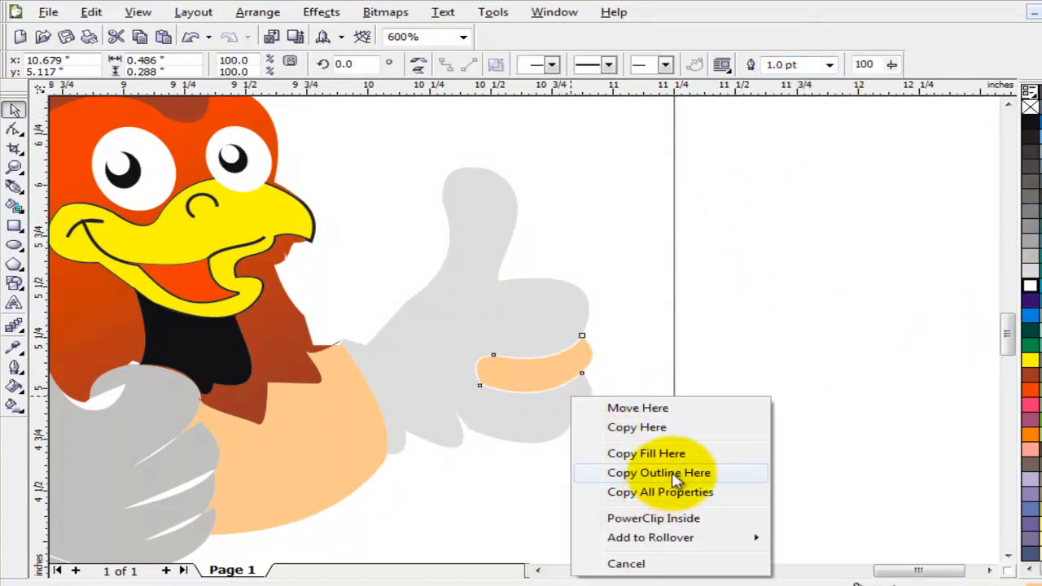
{"action": "left_click", "coordinate": [663, 492]}
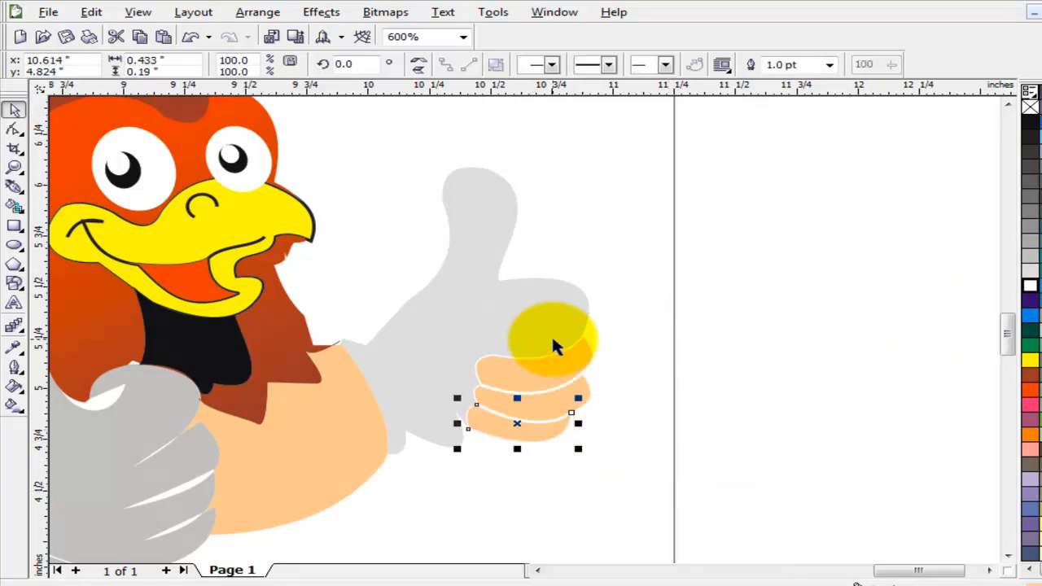
{"action": "left_click_drag", "start_coordinate": [553, 340], "coordinate": [592, 313]}
{"action": "key", "text": "ctrl+z"}
{"action": "key", "text": "ctrl+r"}
{"action": "left_click", "coordinate": [752, 383]}
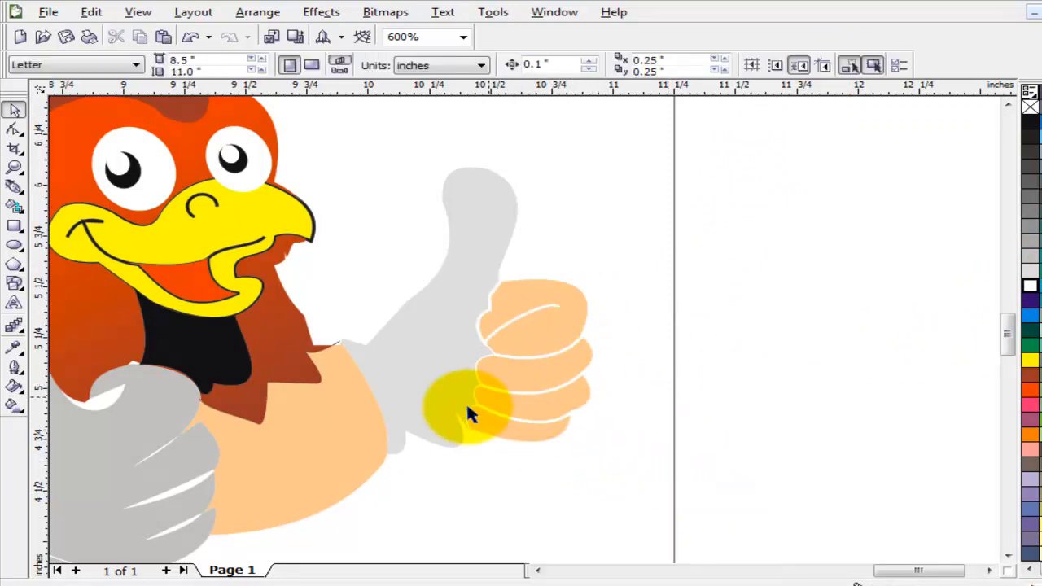
- Repeat the peach fill and white 1.0 pt outline on the far hand's thumb and palm
{"action": "left_click", "coordinate": [470, 271]}
{"action": "key", "text": "ctrl+r"}
{"action": "left_click", "coordinate": [425, 381]}
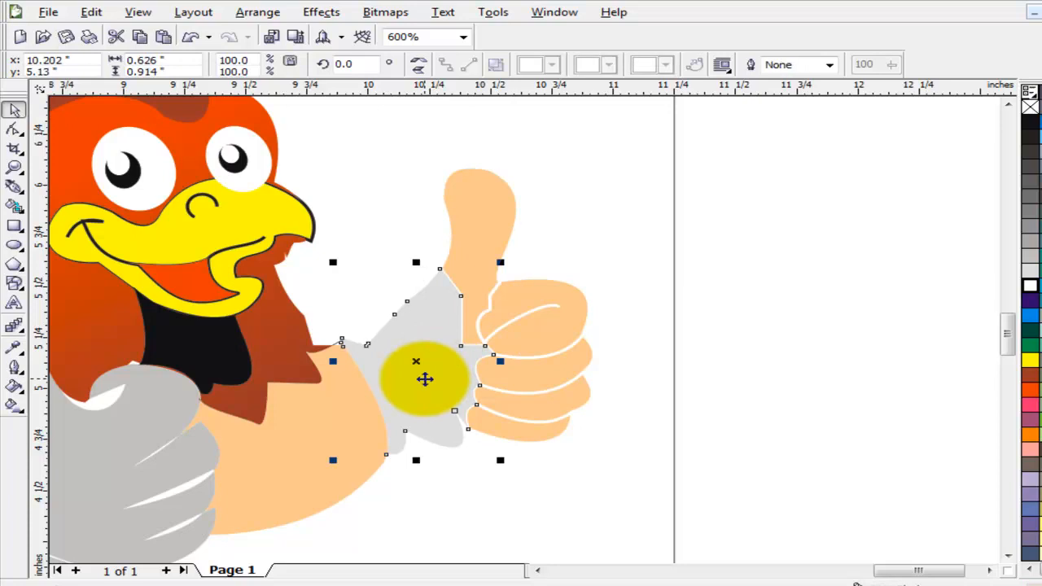
{"action": "key", "text": "ctrl+r"}
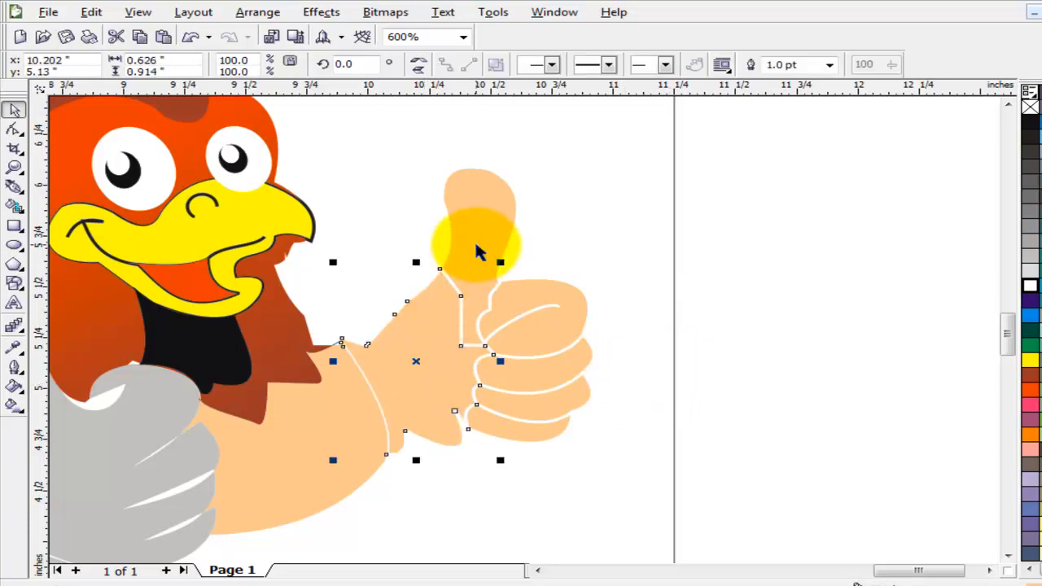
- Weld the far hand's thumb and palm into a single shape
{"action": "left_click", "coordinate": [476, 244], "text": "shift"}
{"action": "left_click", "coordinate": [549, 66]}
{"action": "left_click", "coordinate": [723, 305]}
{"action": "scroll", "coordinate": [631, 263], "scroll_direction": "down", "scroll_amount": 1}
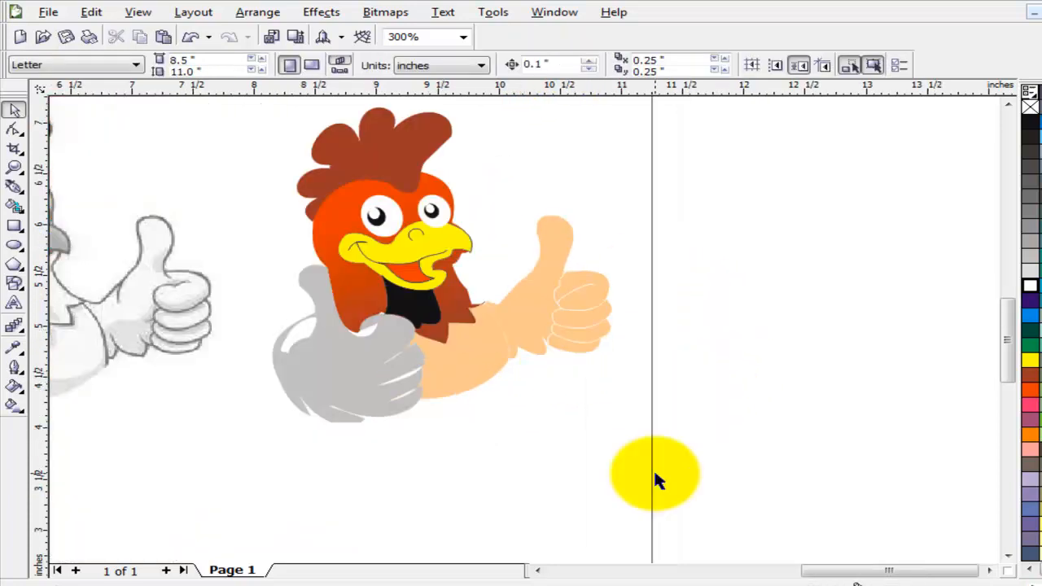
- Apply a linear gradient across the chest, from orange beside the near hand to light peach toward the far arm
{"action": "left_click", "coordinate": [530, 268]}
{"action": "scroll", "coordinate": [465, 360], "scroll_direction": "up", "scroll_amount": 1}
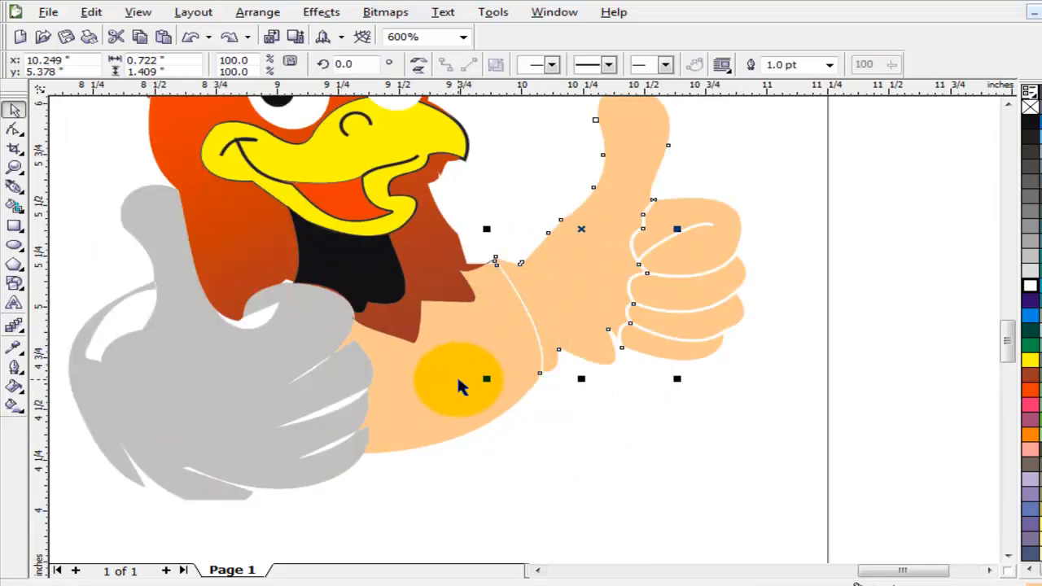
{"action": "left_click", "coordinate": [14, 404]}
{"action": "left_click_drag", "start_coordinate": [364, 418], "coordinate": [525, 336]}
{"action": "left_click_drag", "start_coordinate": [1030, 435], "coordinate": [365, 417]}
{"action": "left_click_drag", "start_coordinate": [1030, 202], "coordinate": [523, 337]}
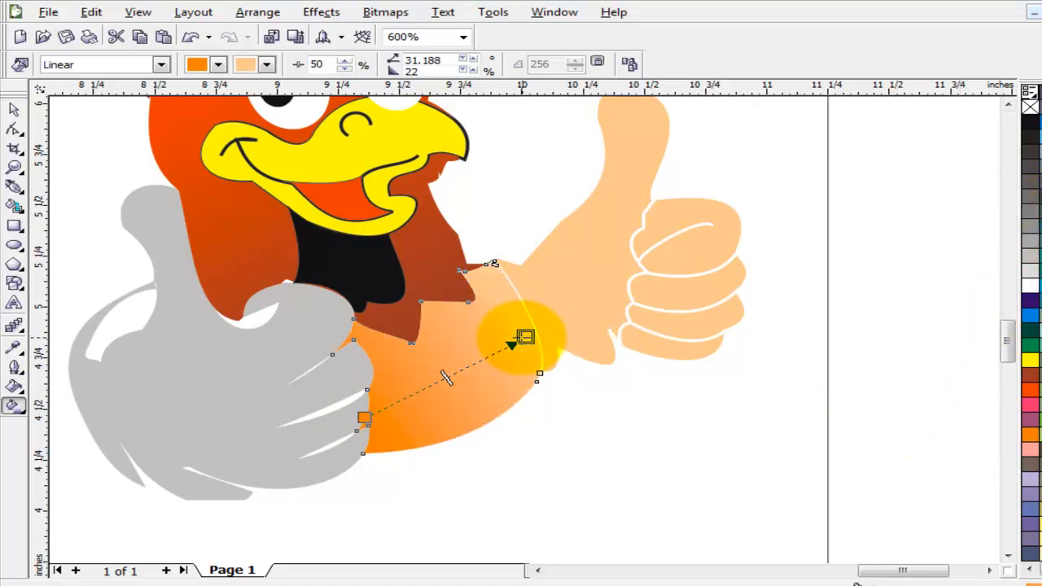
- Copy all fill and outline properties of the far hand to the gray near hand
{"action": "left_click", "coordinate": [537, 570]}
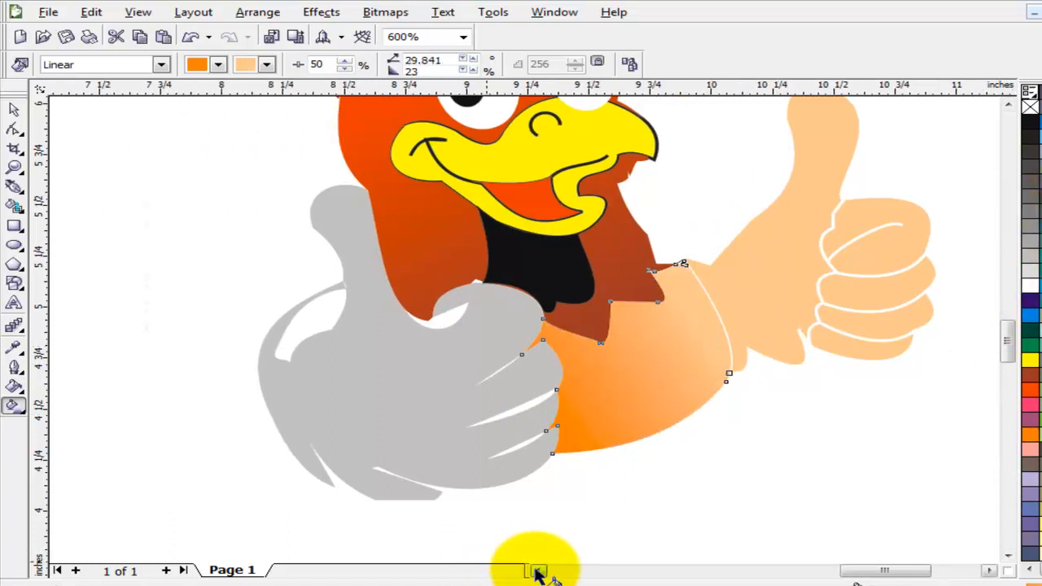
{"action": "left_click", "coordinate": [14, 108]}
{"action": "left_click", "coordinate": [879, 277]}
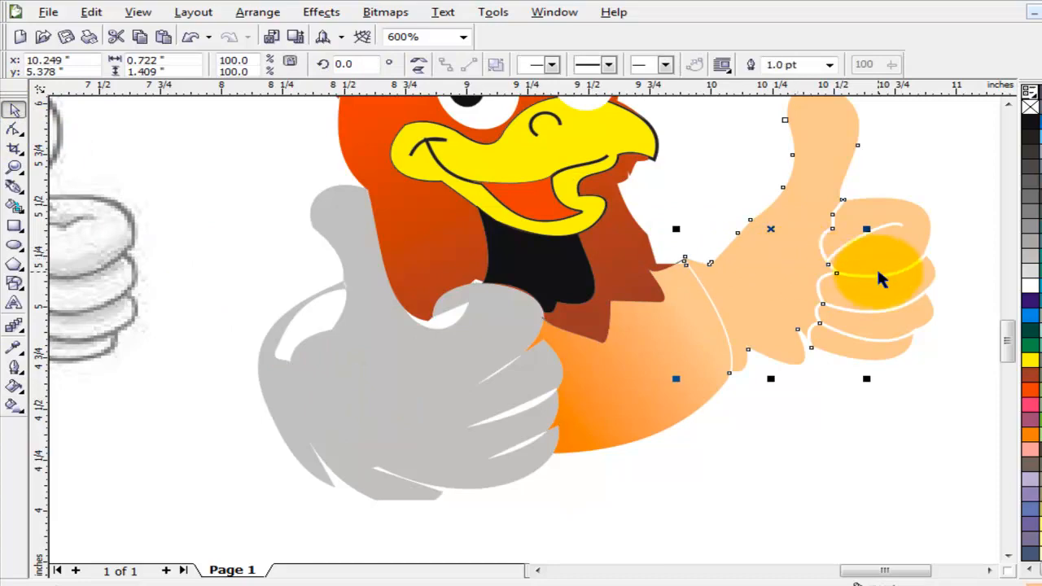
{"action": "right_click", "coordinate": [386, 379]}
{"action": "left_click", "coordinate": [479, 471]}
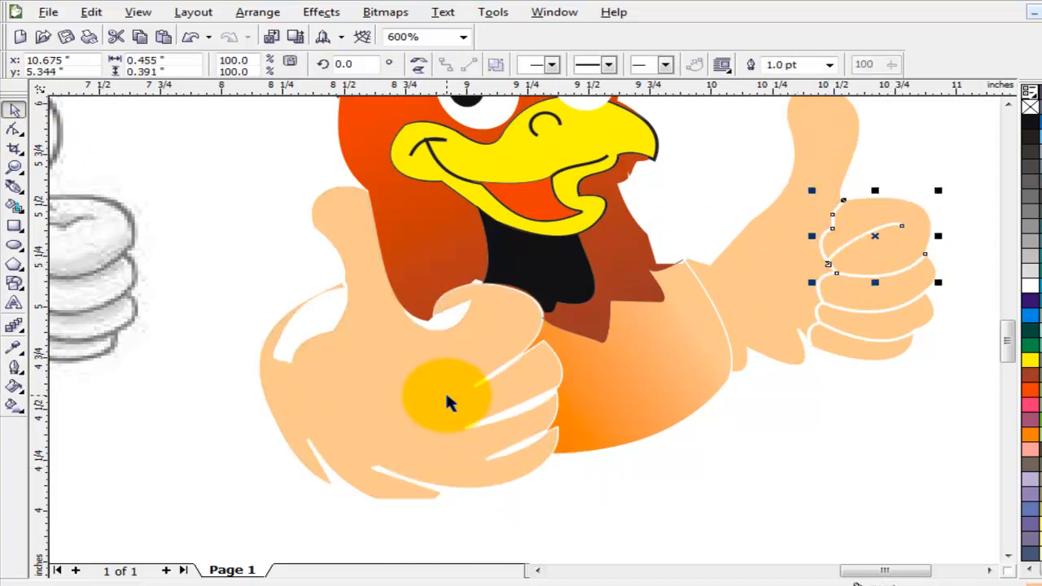
{"action": "scroll", "coordinate": [446, 399], "scroll_direction": "down", "scroll_amount": 1}
{"action": "key", "text": "F4"}
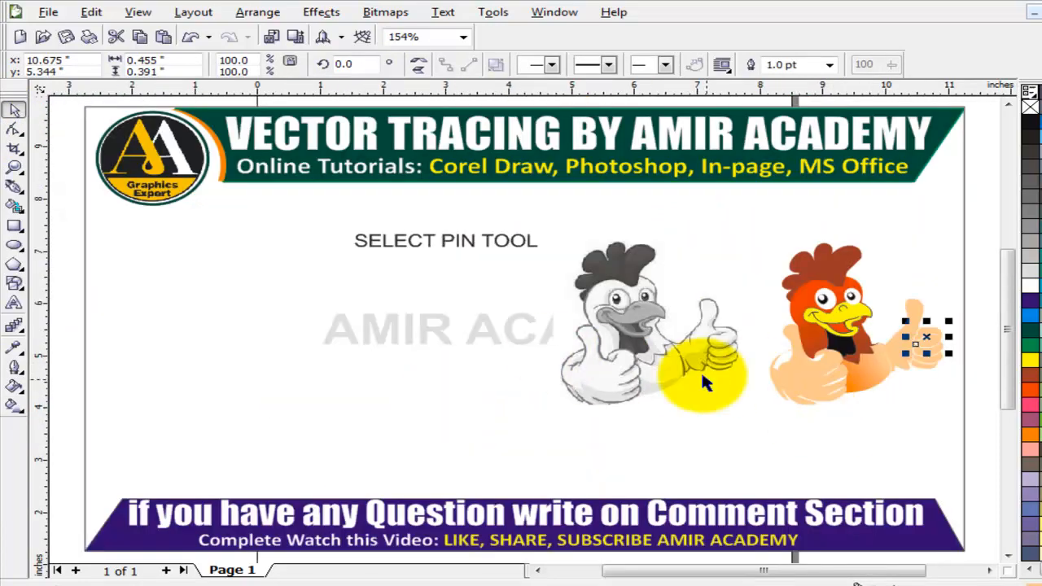
{"action": "key", "text": "z"}
{"action": "left_click_drag", "start_coordinate": [419, 210], "coordinate": [967, 435]}
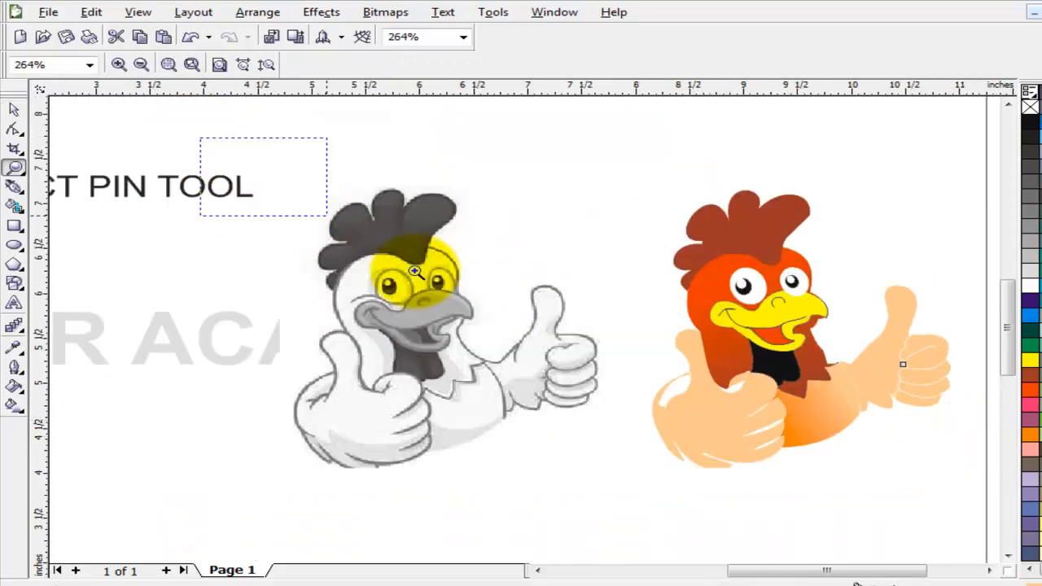
{"action": "left_click", "coordinate": [15, 110]}
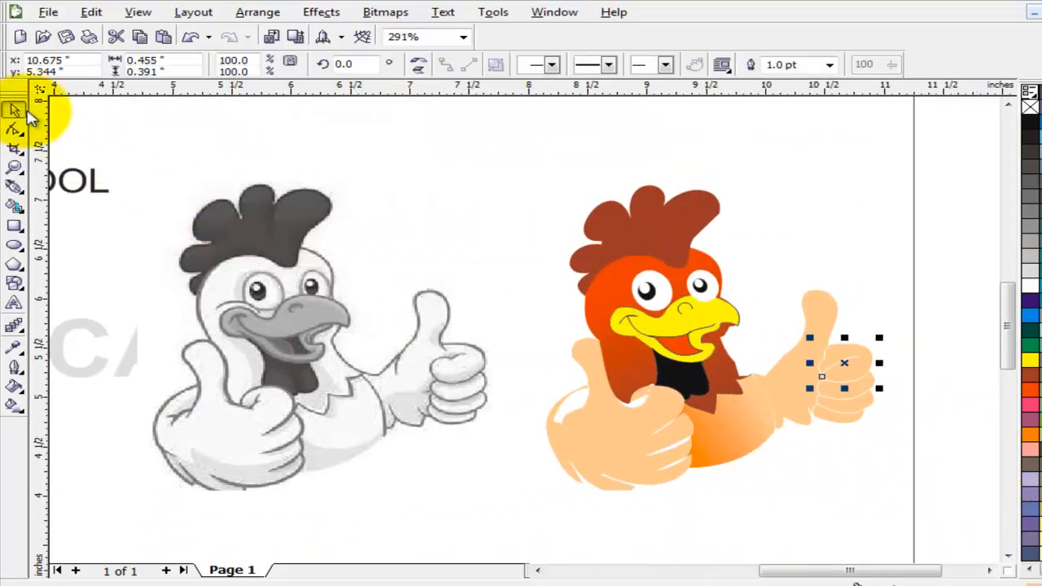